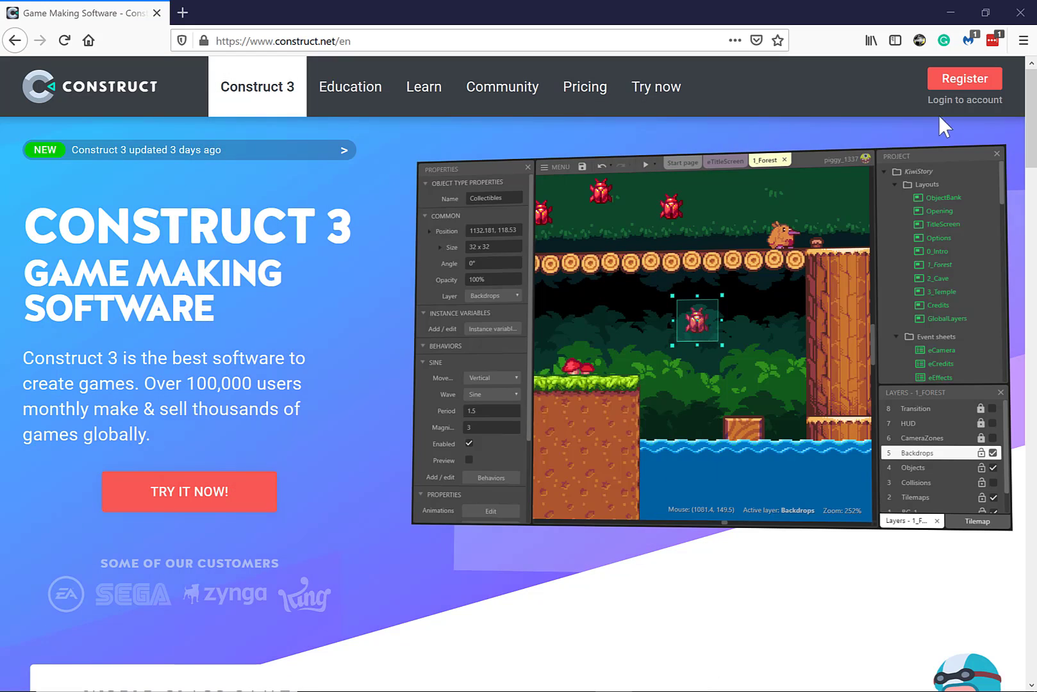
Log in to the Construct website account and launch the Construct 3 editor, declining the guided tour.
click(965, 102)
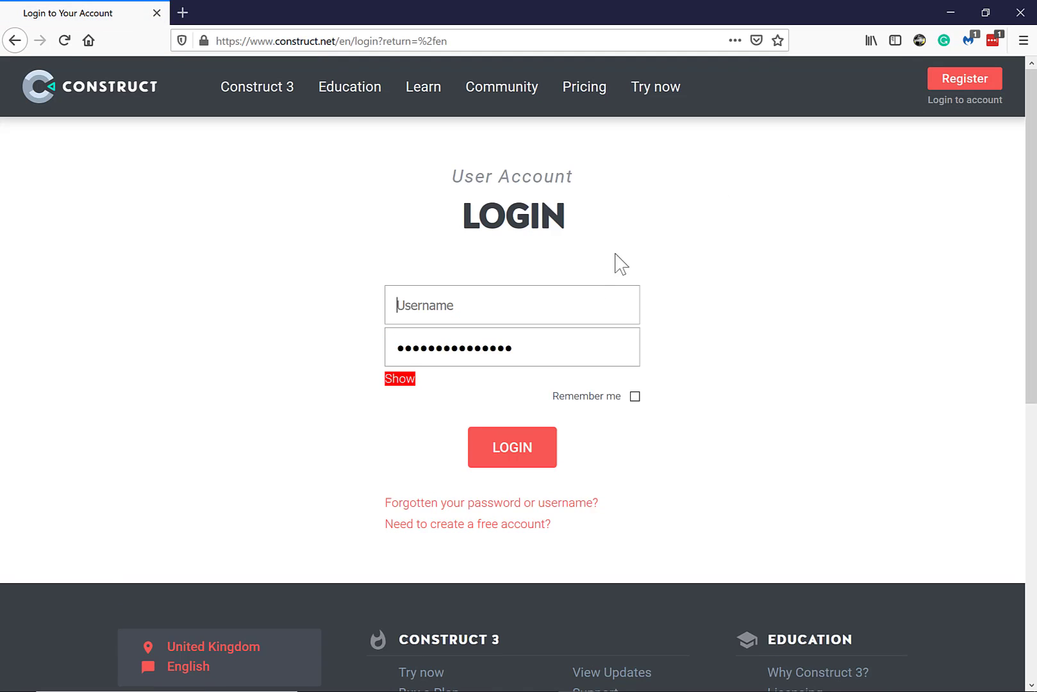
click(510, 459)
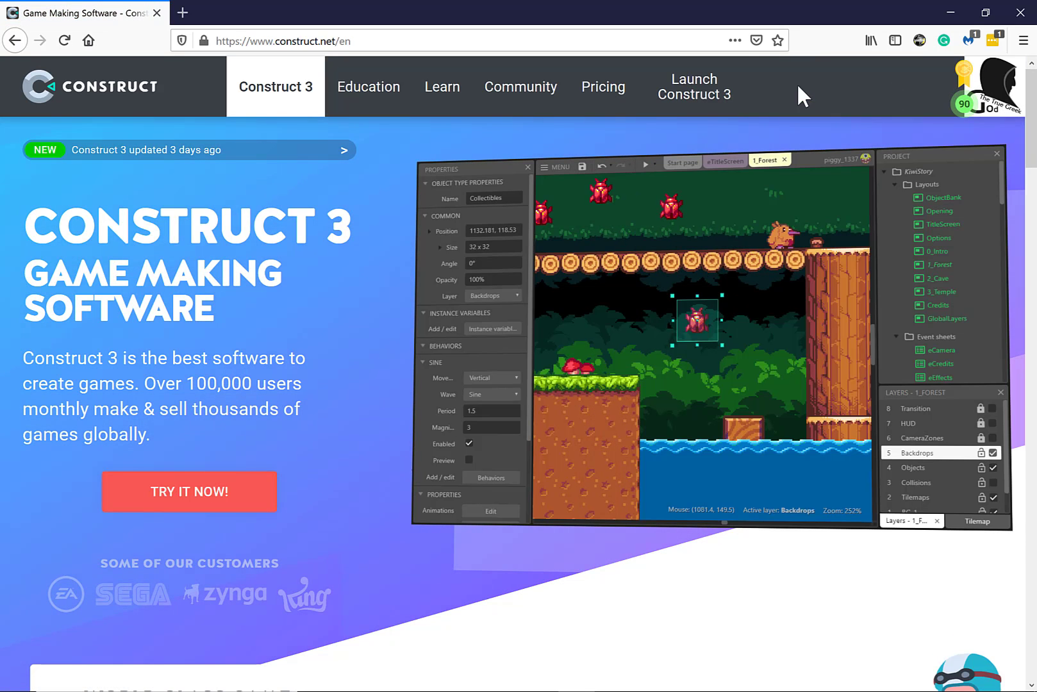
click(713, 94)
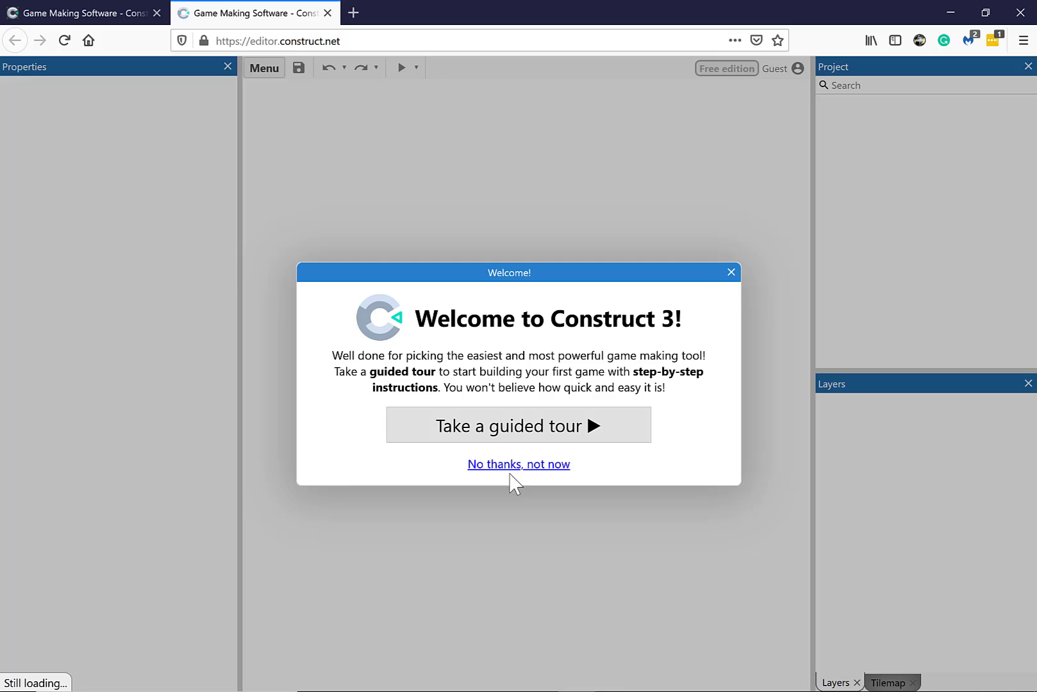
click(520, 464)
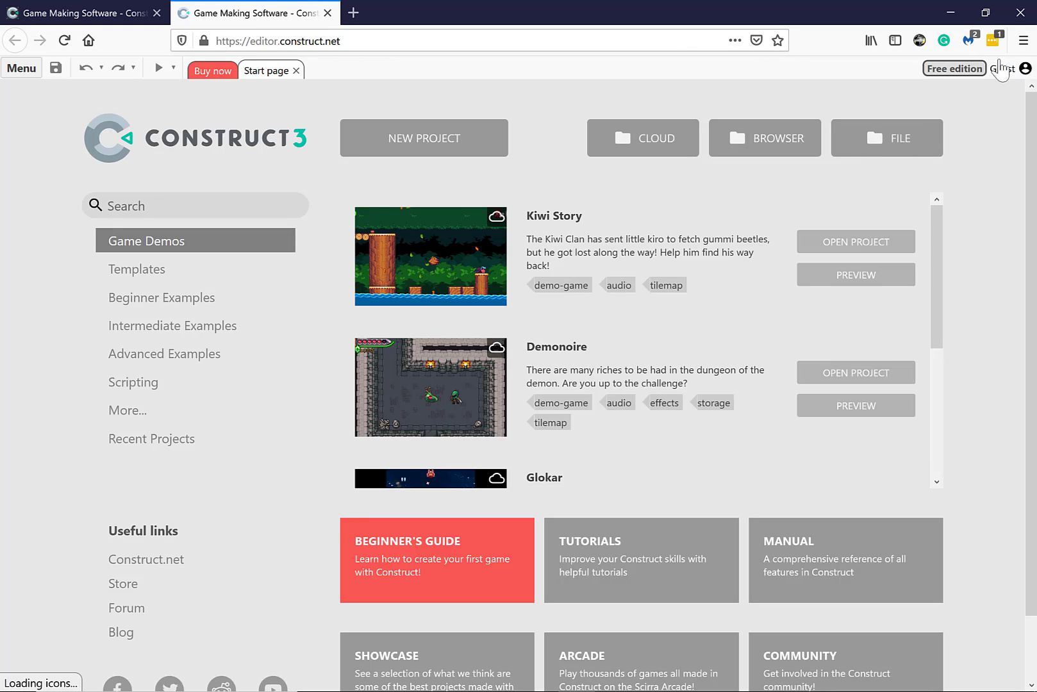
Log in to the editor with the filled-in account credentials, choosing to stay logged in.
click(999, 69)
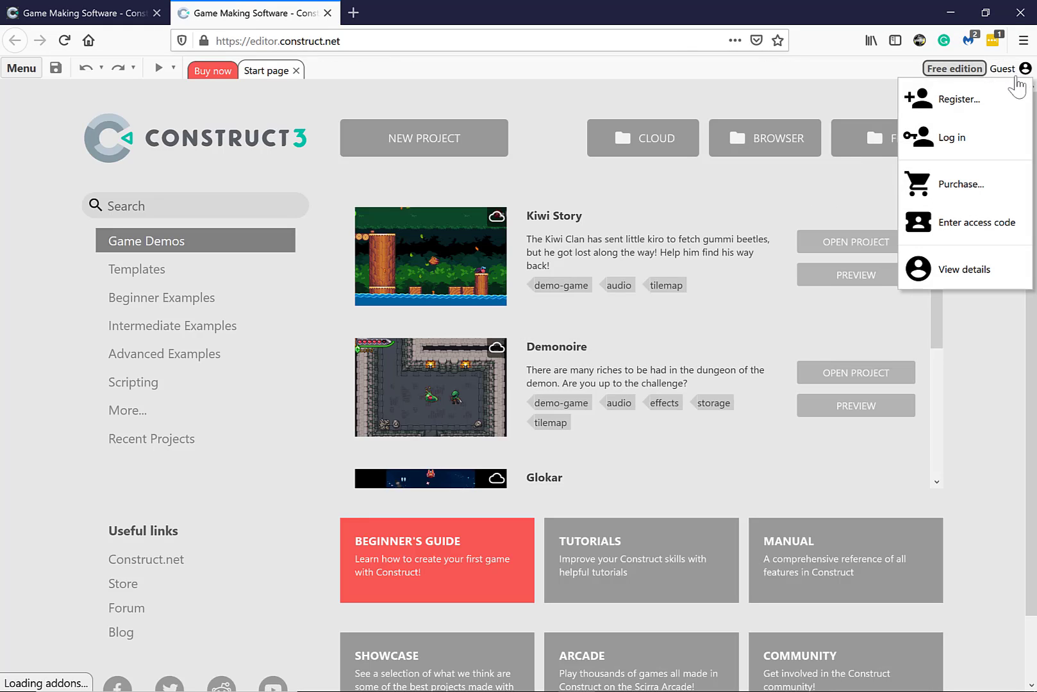
click(954, 137)
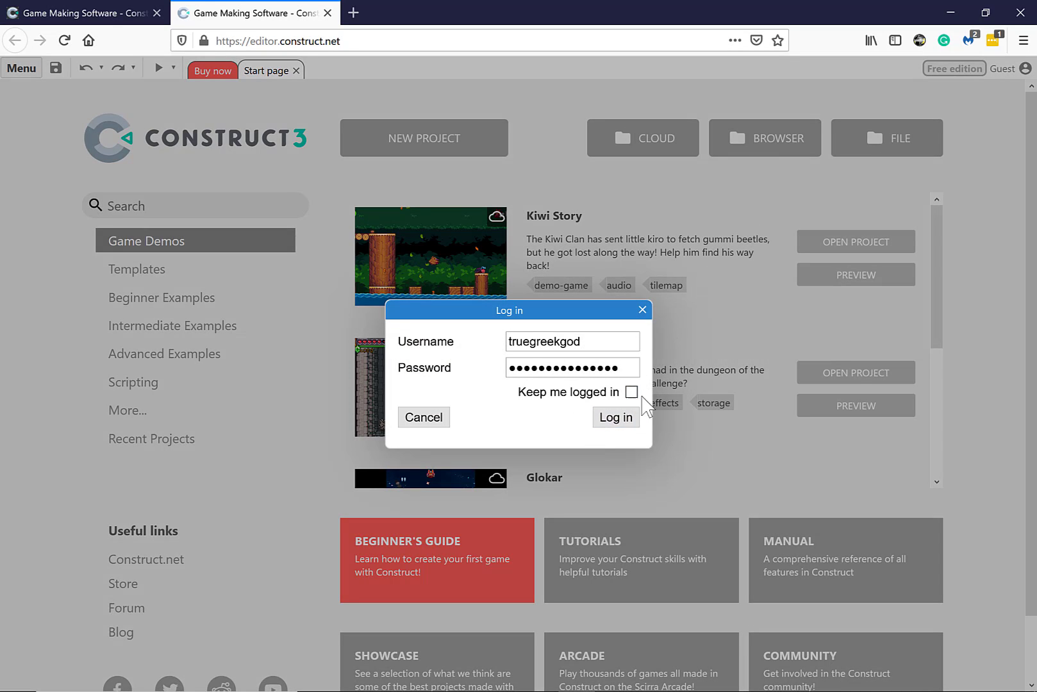
click(632, 392)
click(627, 419)
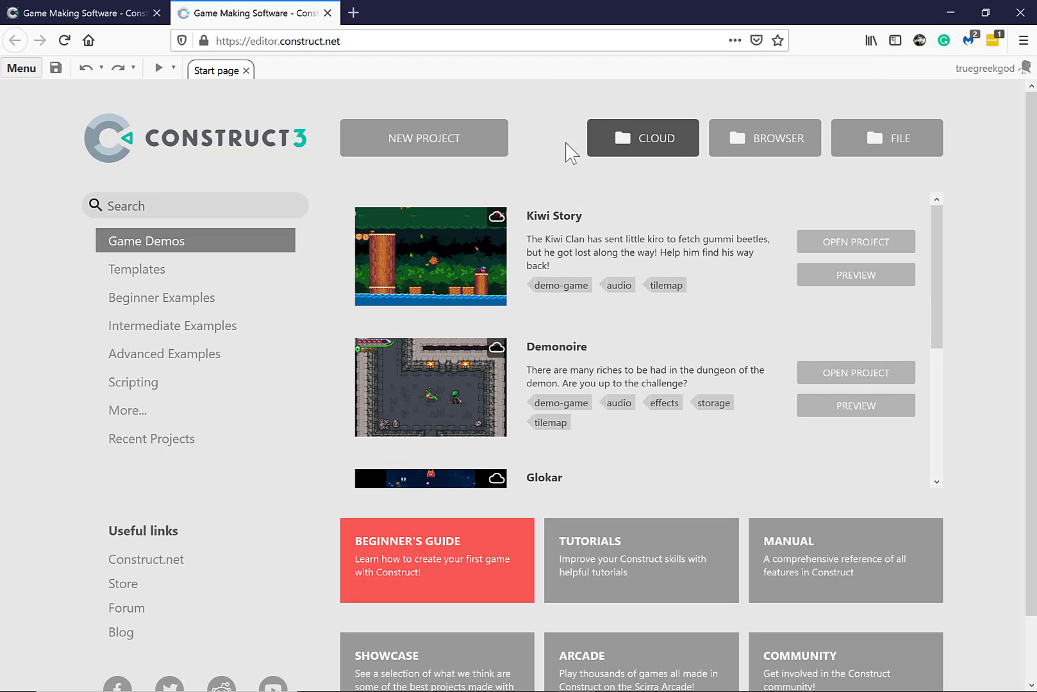
Create a new project named Template2DGame with the default SD landscape 16:9 preset and settings.
click(426, 142)
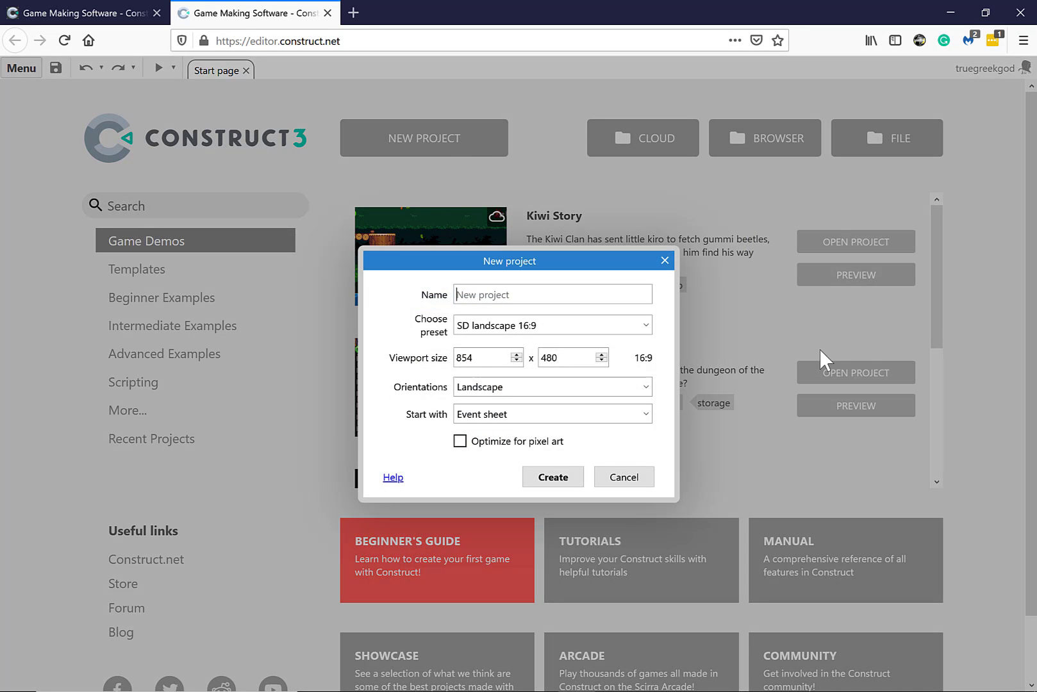
text(Template2DGame)
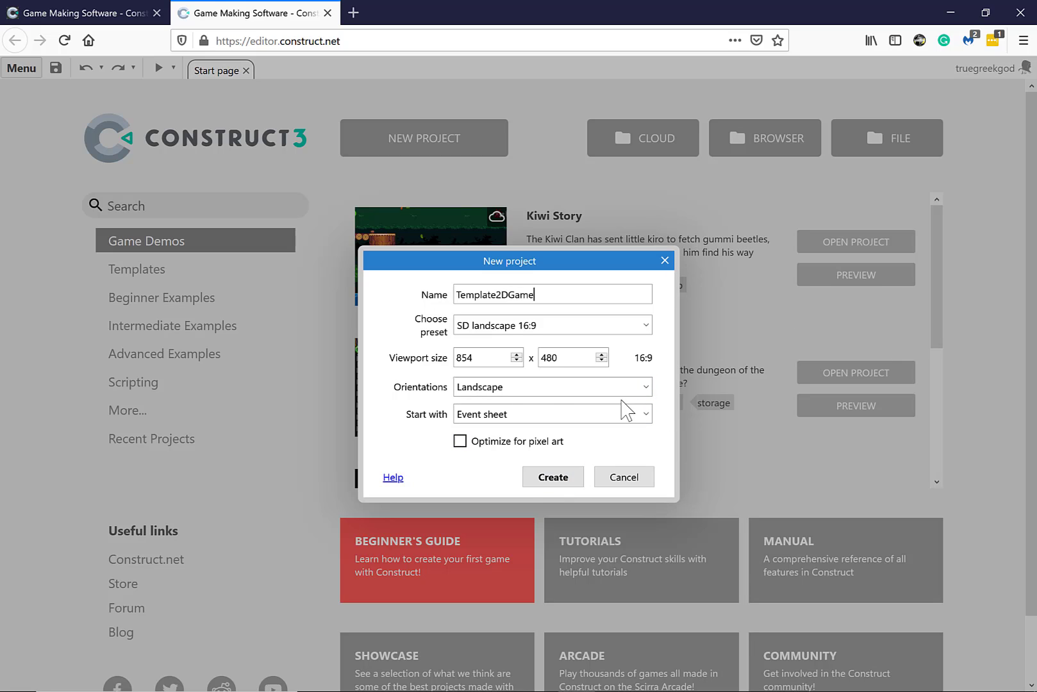
click(559, 479)
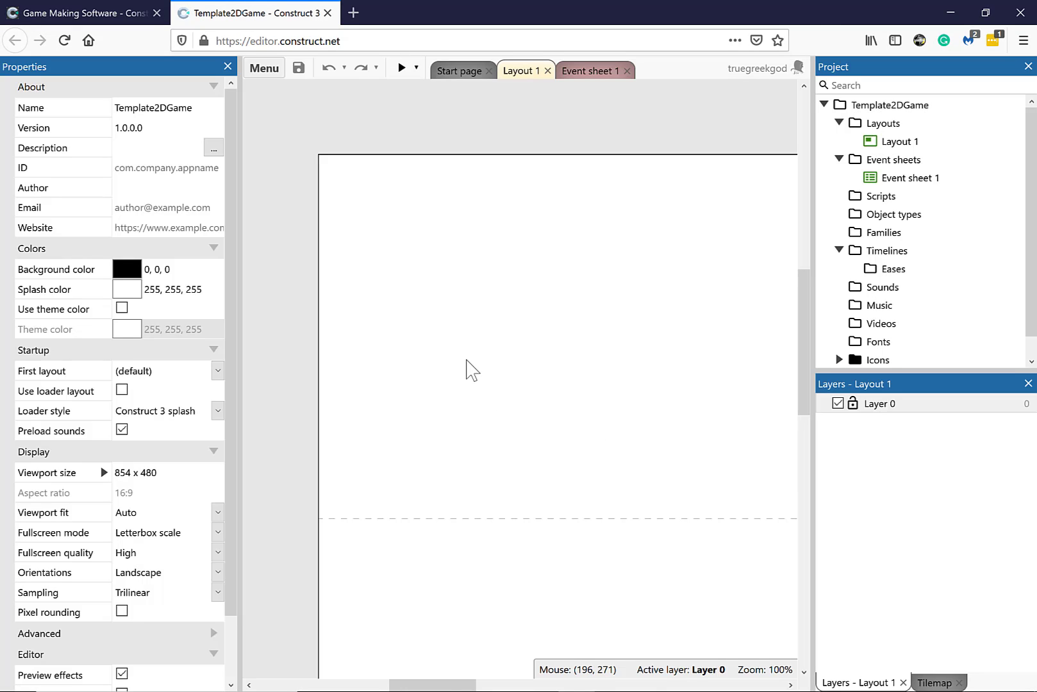
Create a new Text object type named txtMainMenu for the layout.
ctrl+scroll(468, 362, down, 4)
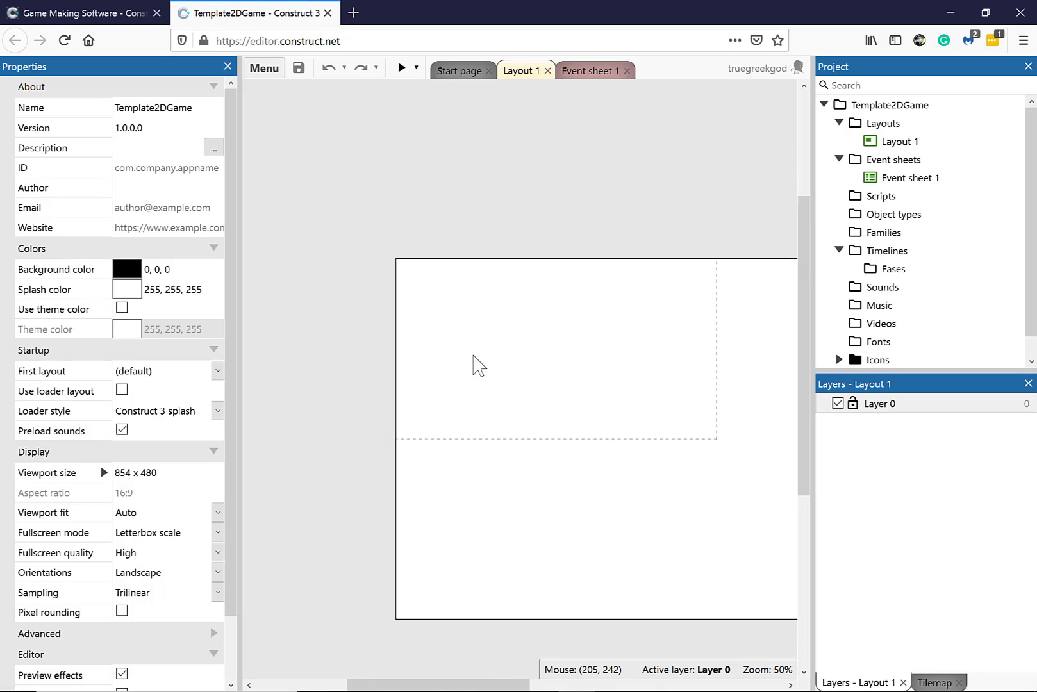
ctrl+scroll(473, 365, down, 4)
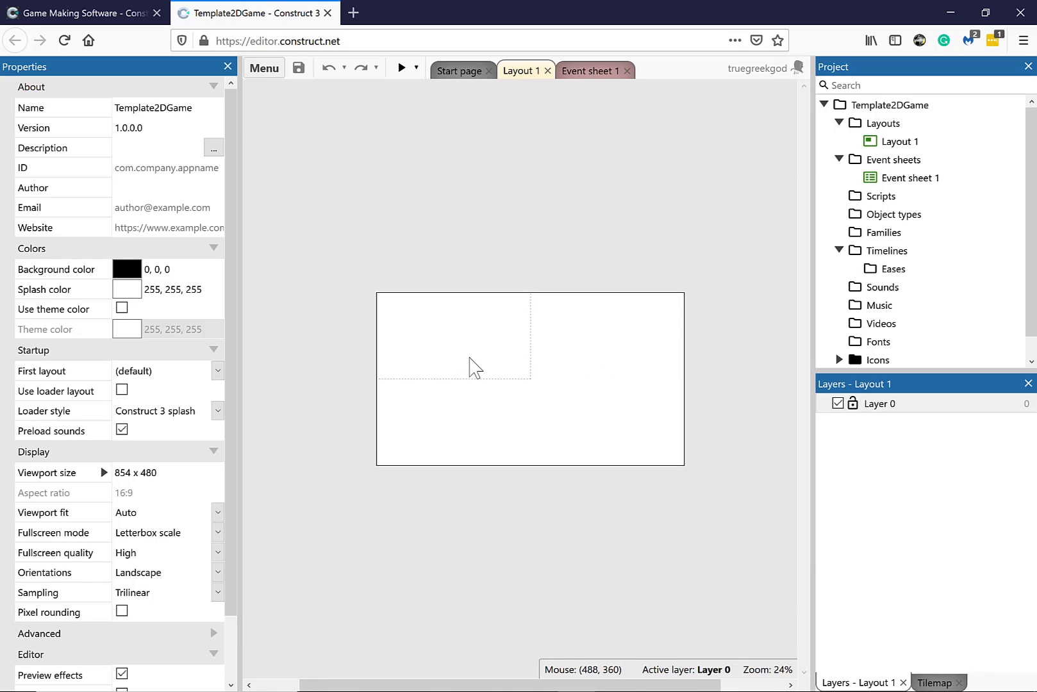
ctrl+scroll(470, 358, up, 2)
ctrl+scroll(469, 358, down, 1)
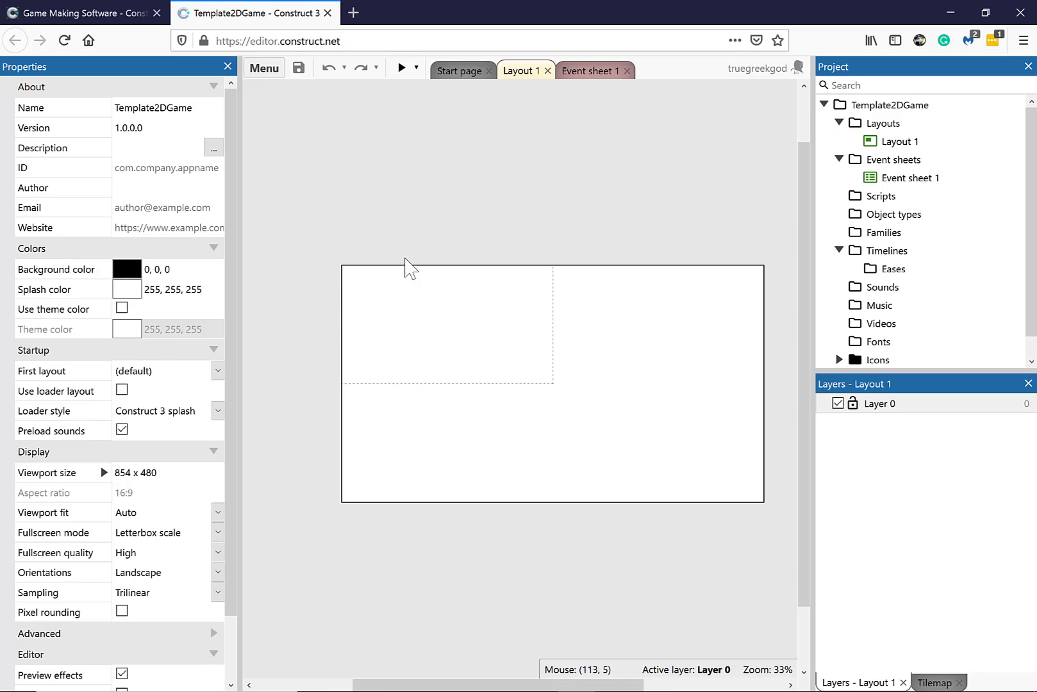
right_click(406, 231)
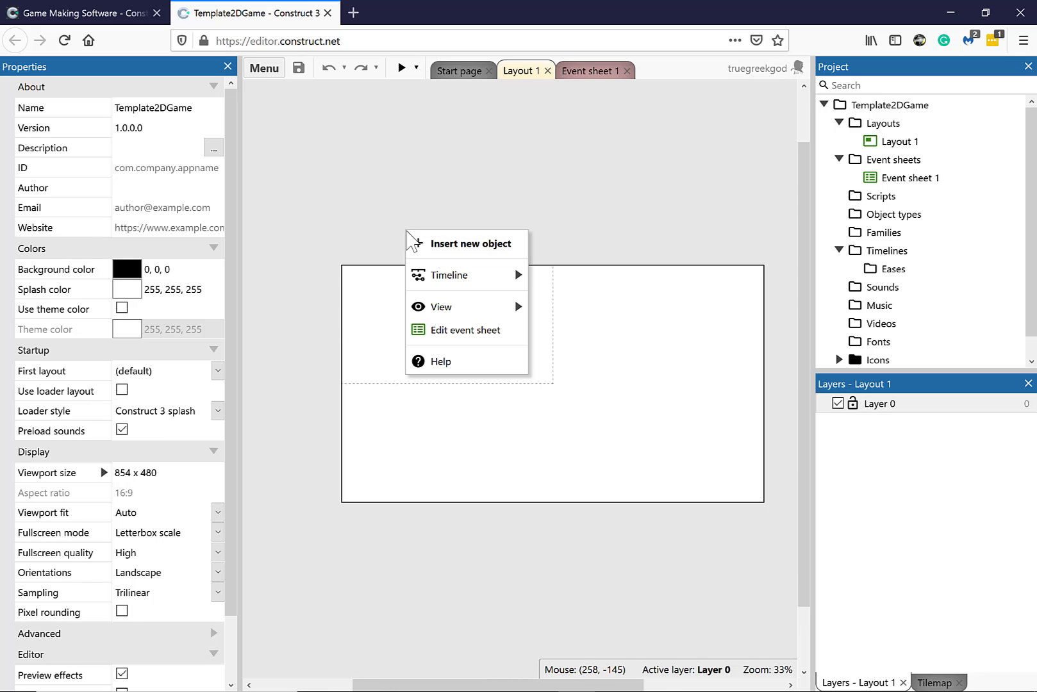
click(460, 254)
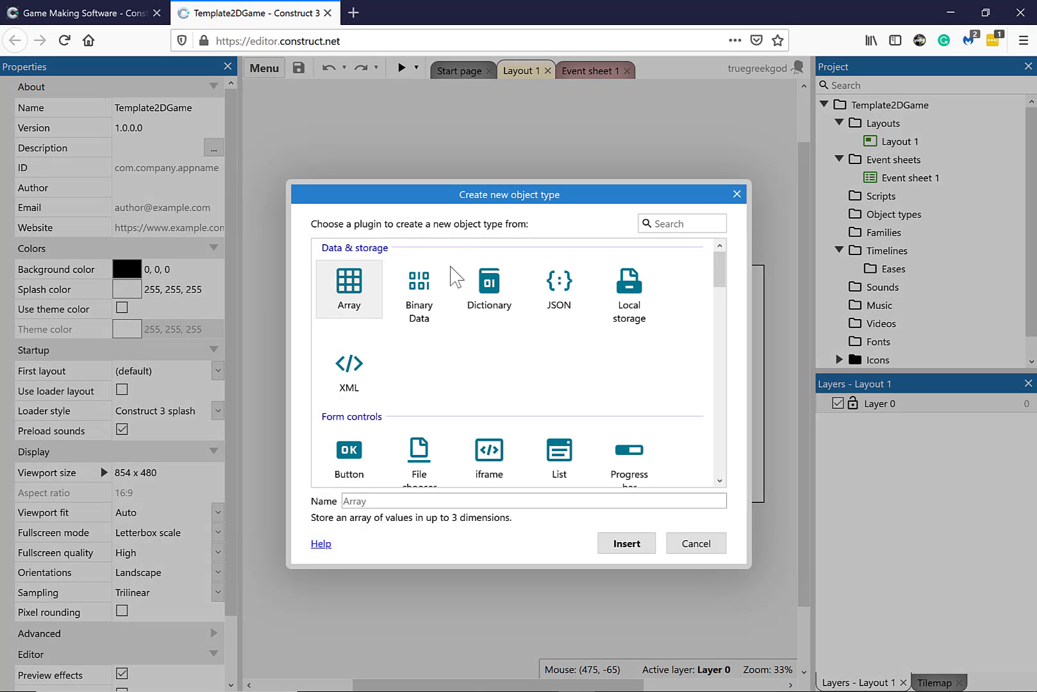
scroll(392, 375, down, 5)
click(419, 324)
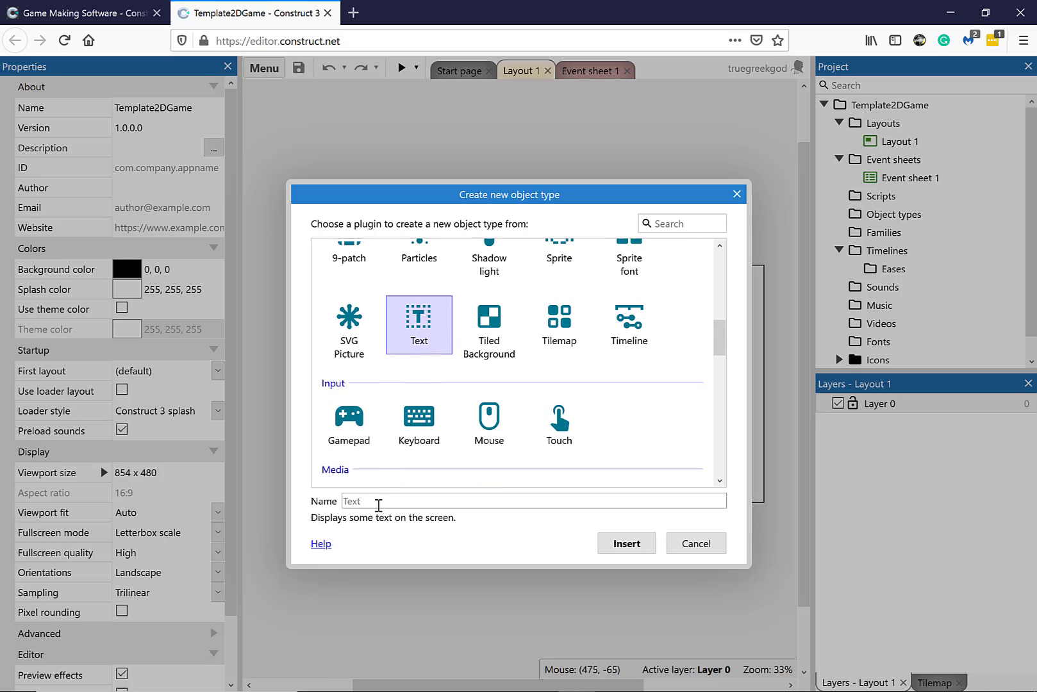
click(378, 501)
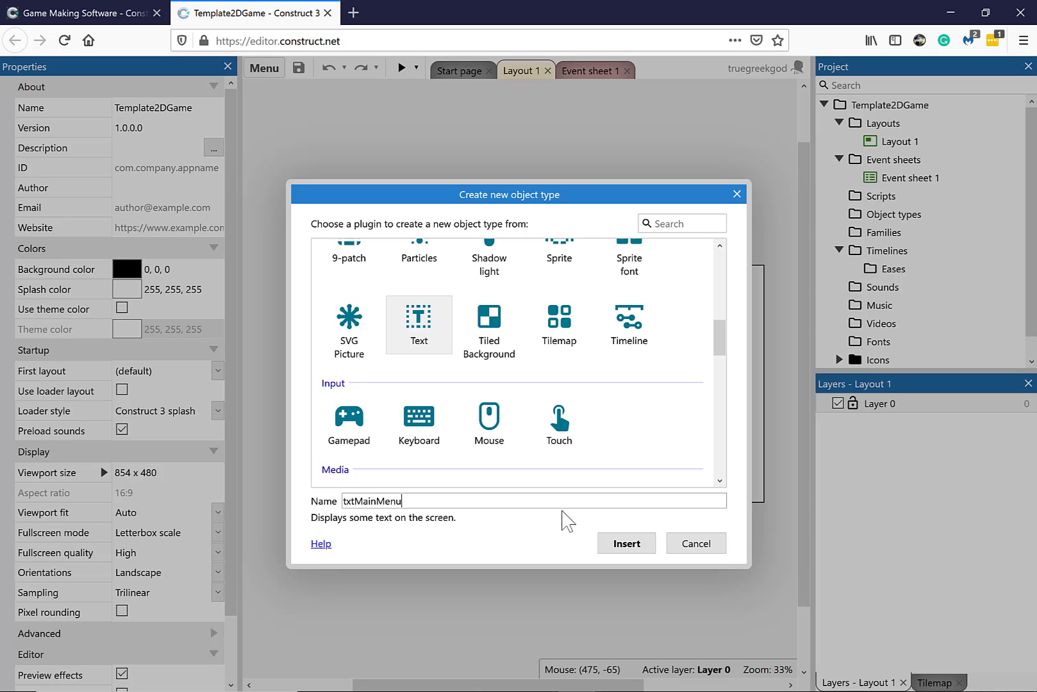
click(627, 545)
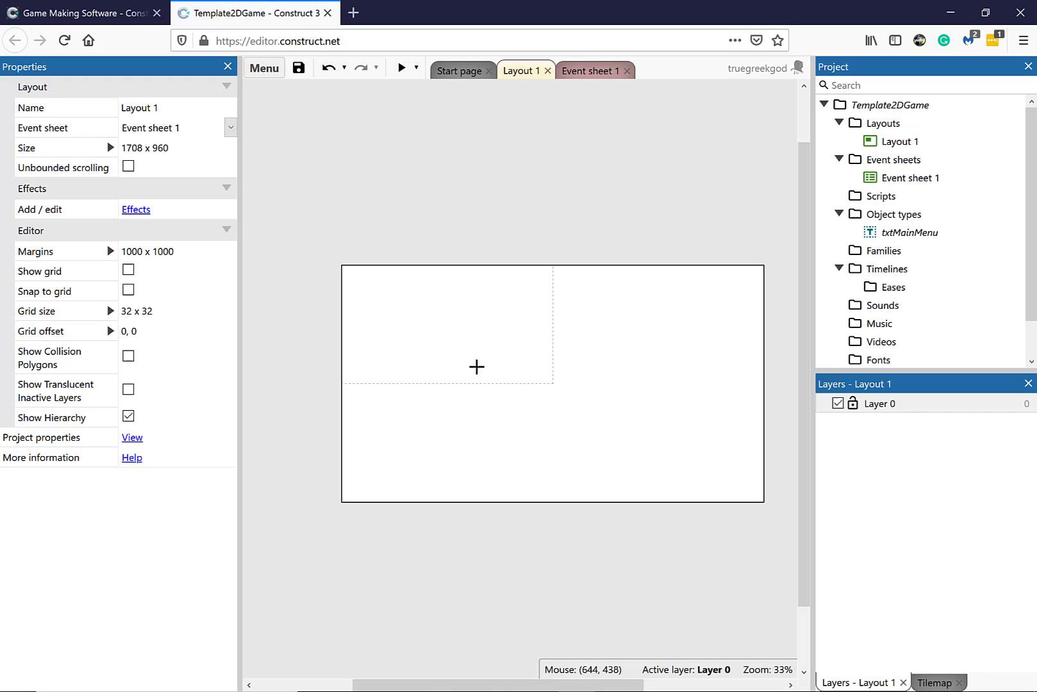
Place the txtMainMenu text object near the layout's upper-left corner, at about 31, 20.
click(370, 289)
key(Delete)
click(384, 301)
drag(379, 298, 356, 278)
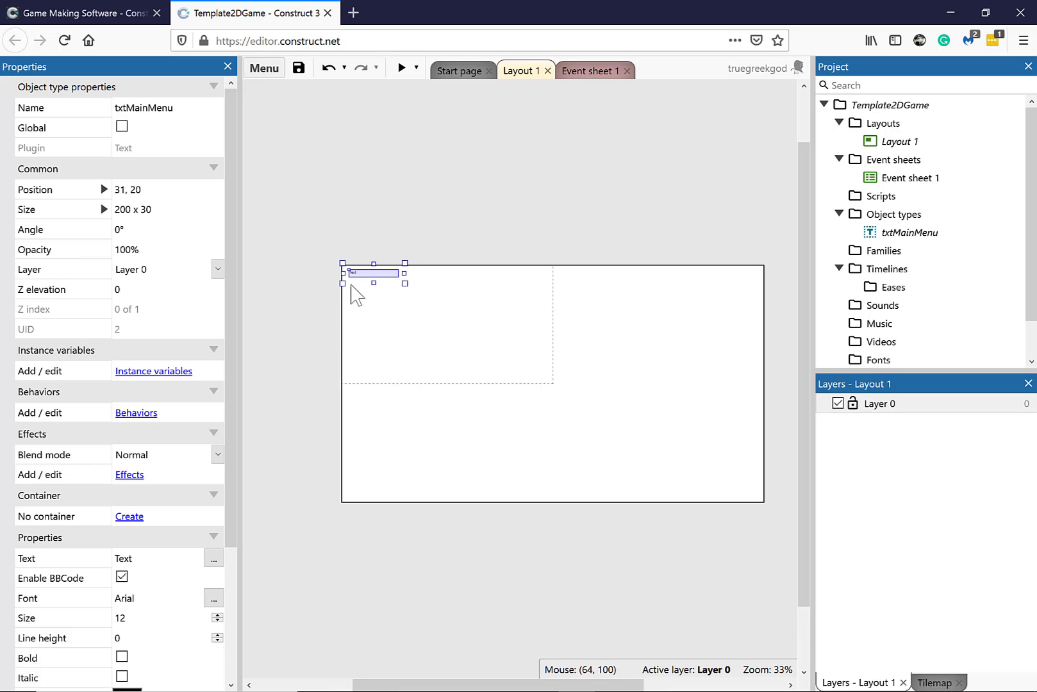
Set the displayed text of the txtMainMenu object to "Main Menu".
ctrl+scroll(391, 340, up, 5)
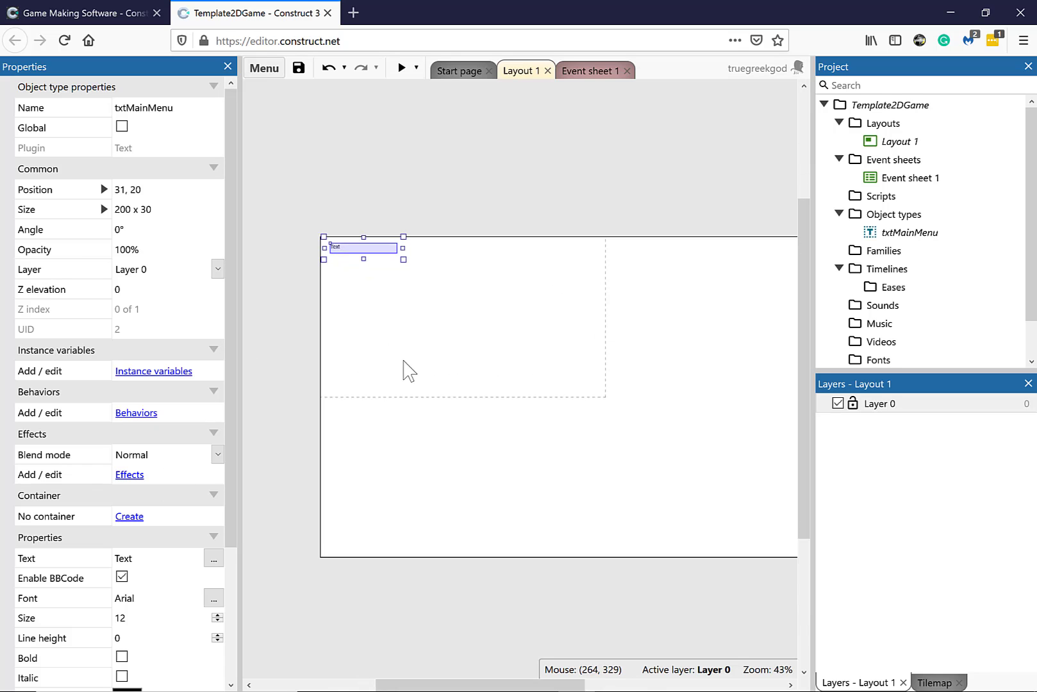
ctrl+scroll(388, 350, up, 3)
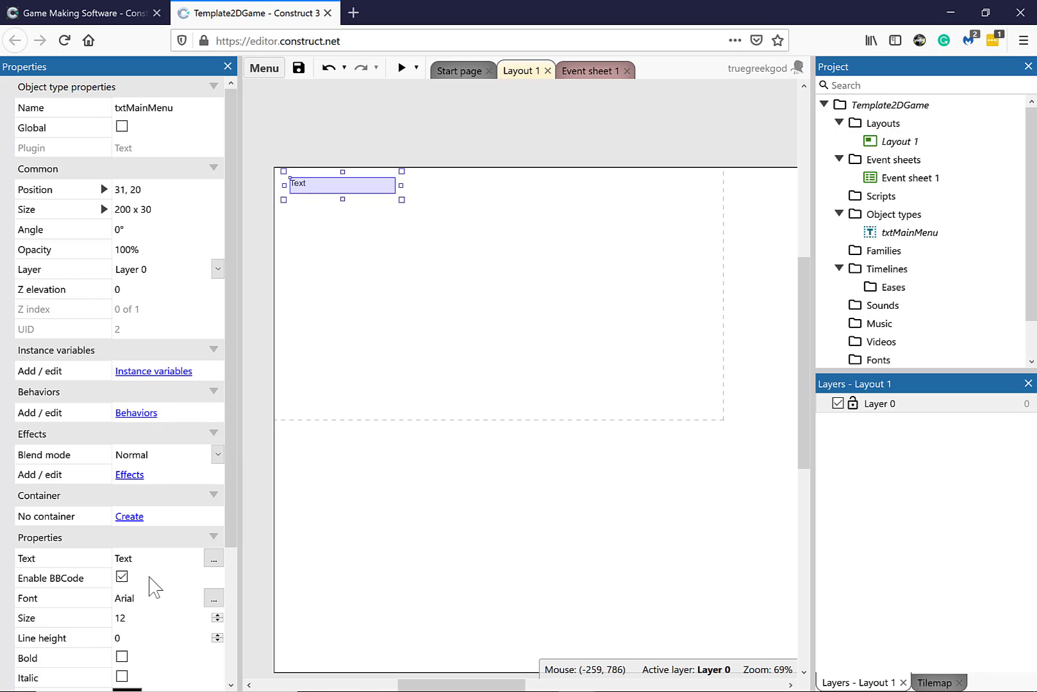
click(150, 555)
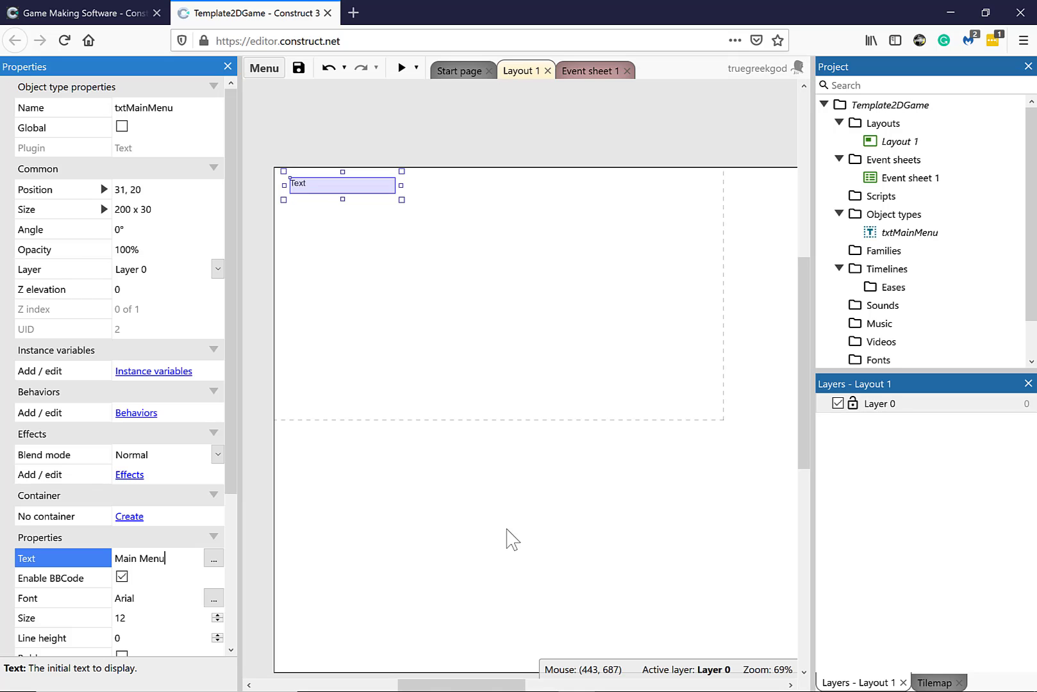
click(508, 335)
click(326, 194)
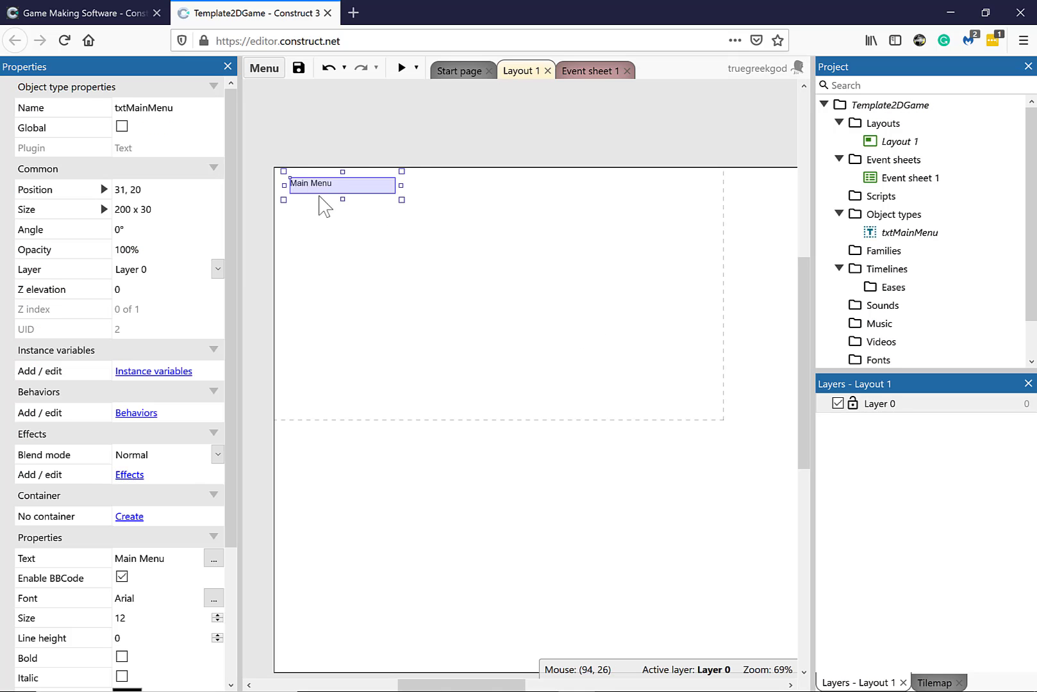
Set the text size of txtMainMenu to 100 and enlarge its box to about 784 x 216.
scroll(133, 622, down, 3)
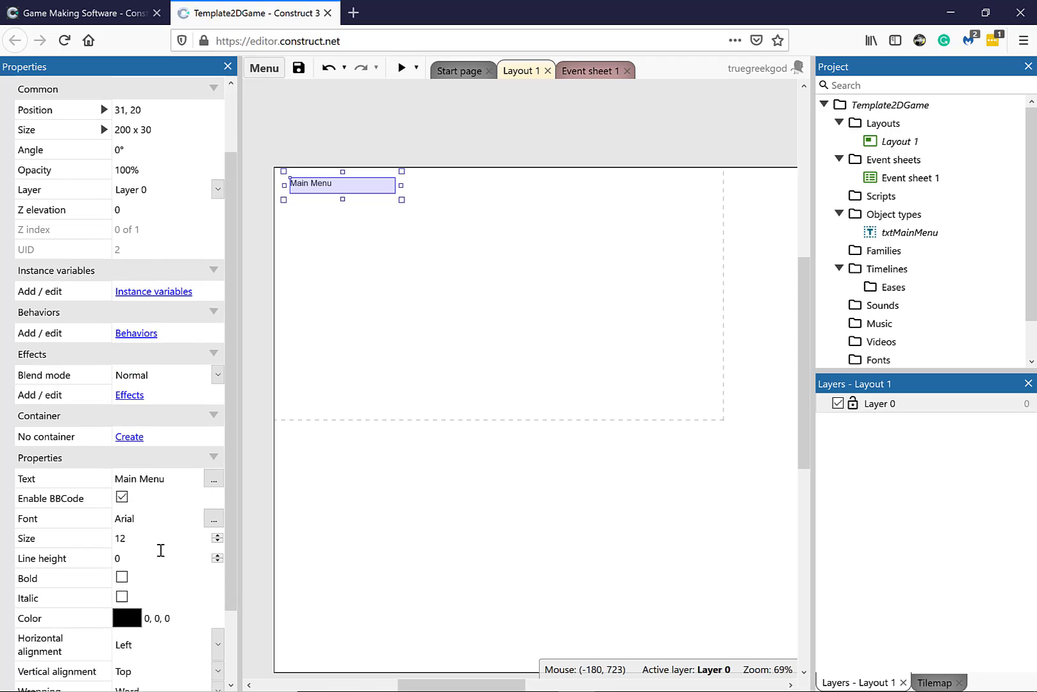
click(154, 539)
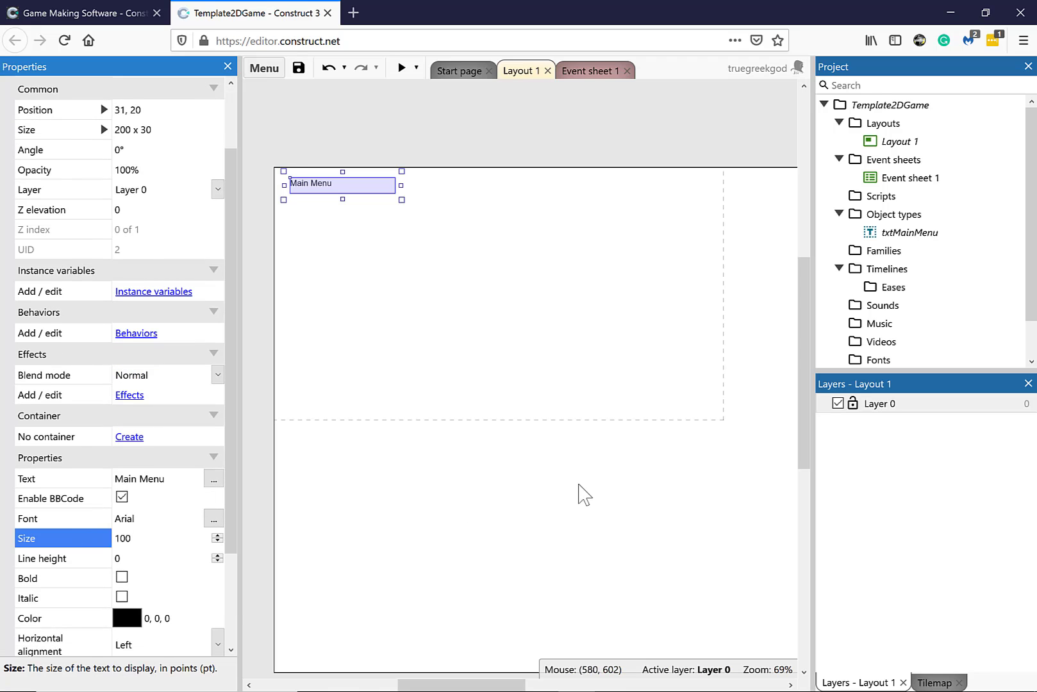
text(100)
key(Tab)
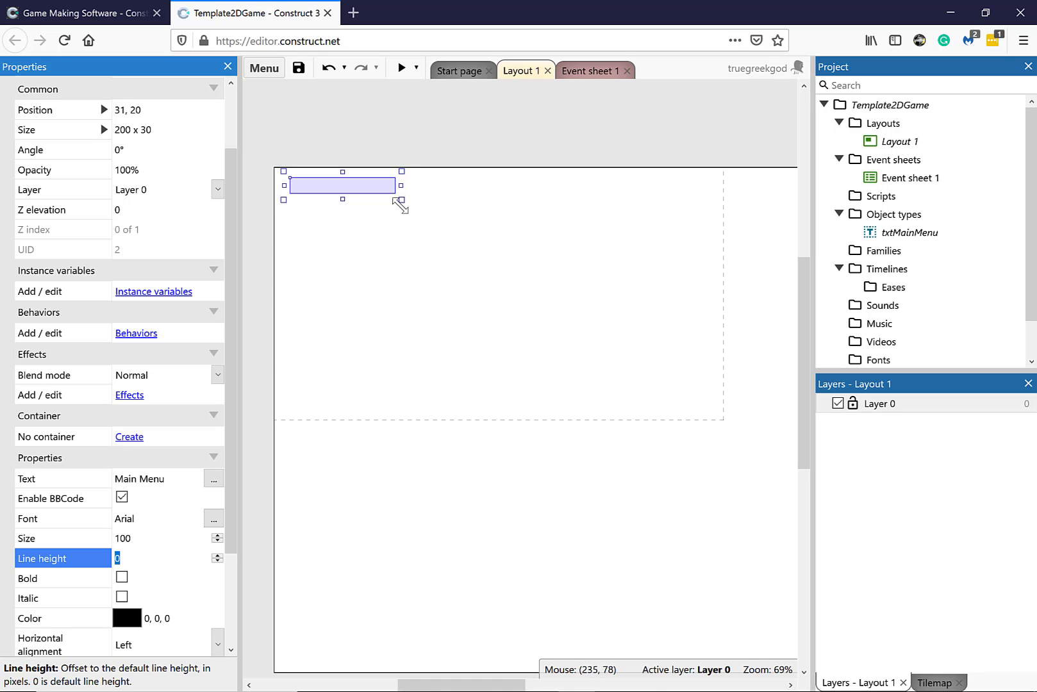
drag(401, 199, 709, 297)
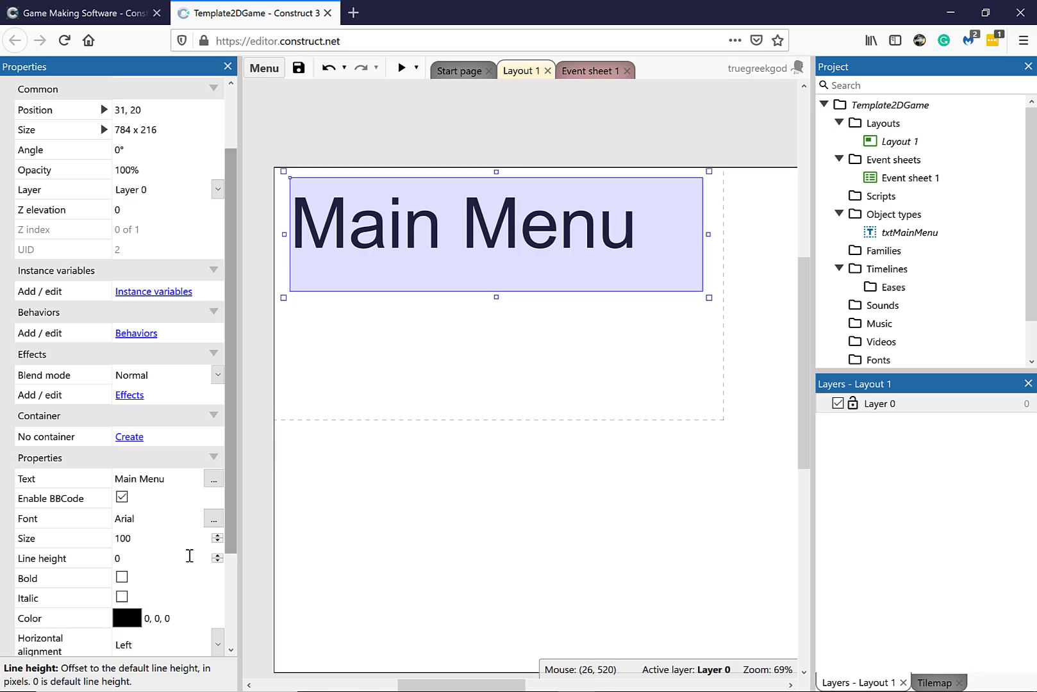
Change the font of the Main Menu text to Comic Sans MS and deselect the object.
click(213, 519)
click(456, 311)
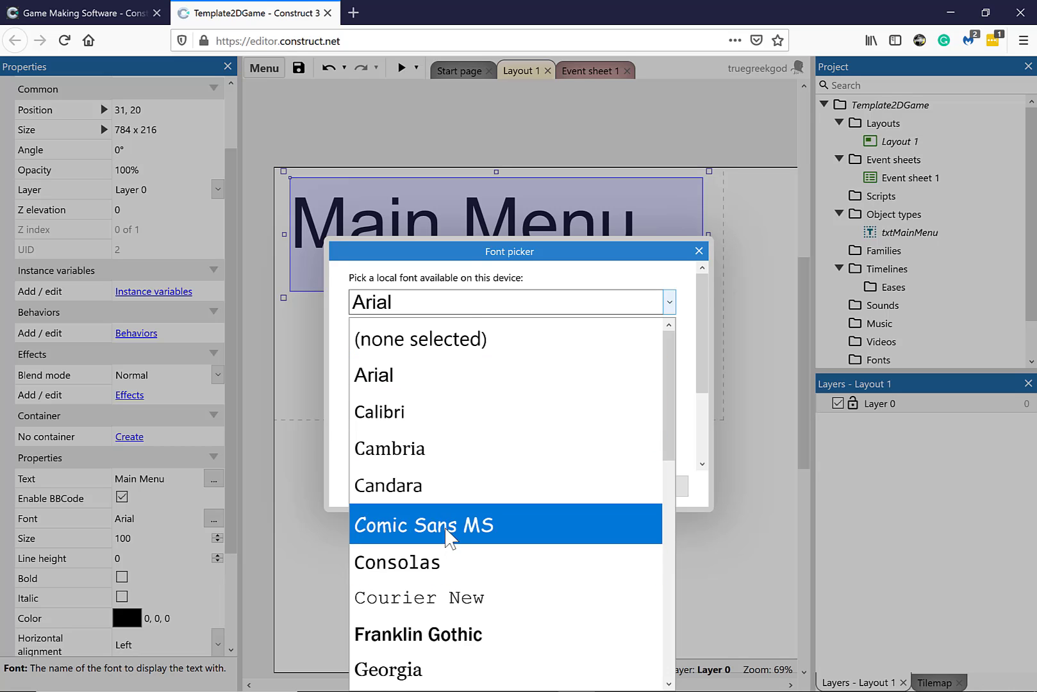
click(443, 526)
click(593, 487)
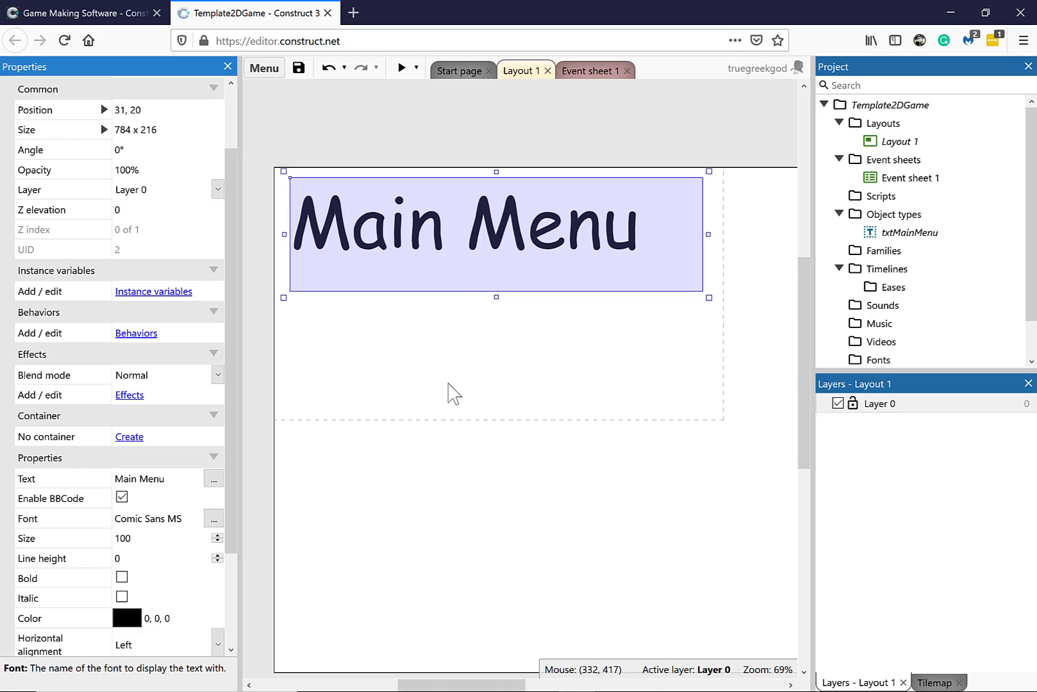
click(454, 393)
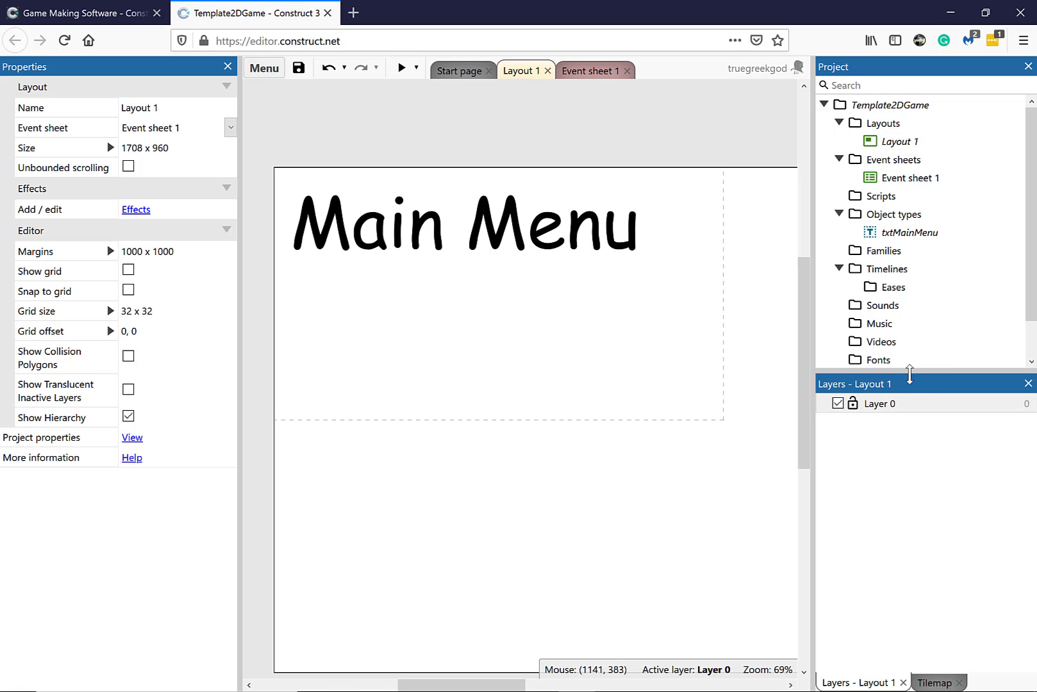
Enlarge the project tree area and rename Layout 1 to frmMainMenu.
drag(915, 371, 920, 558)
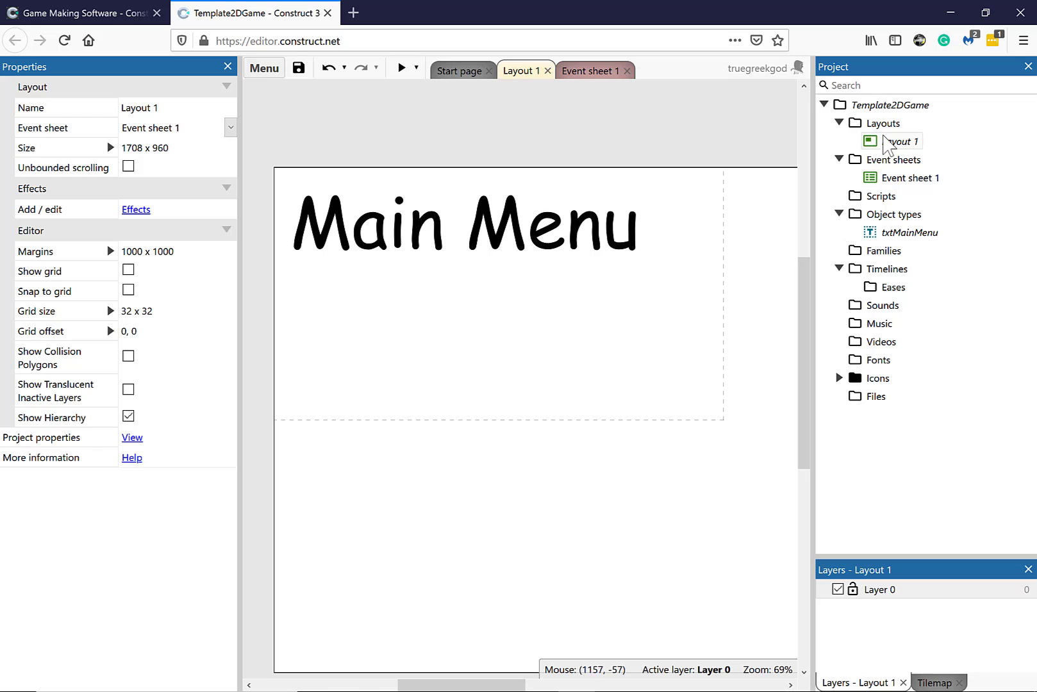
right_click(889, 144)
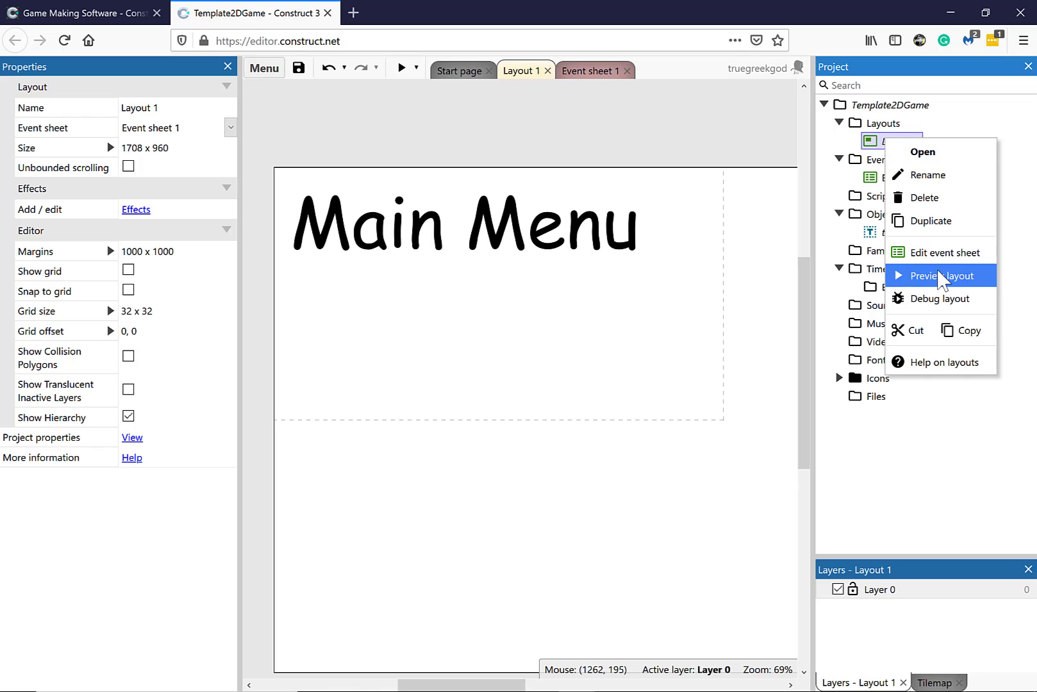
click(928, 174)
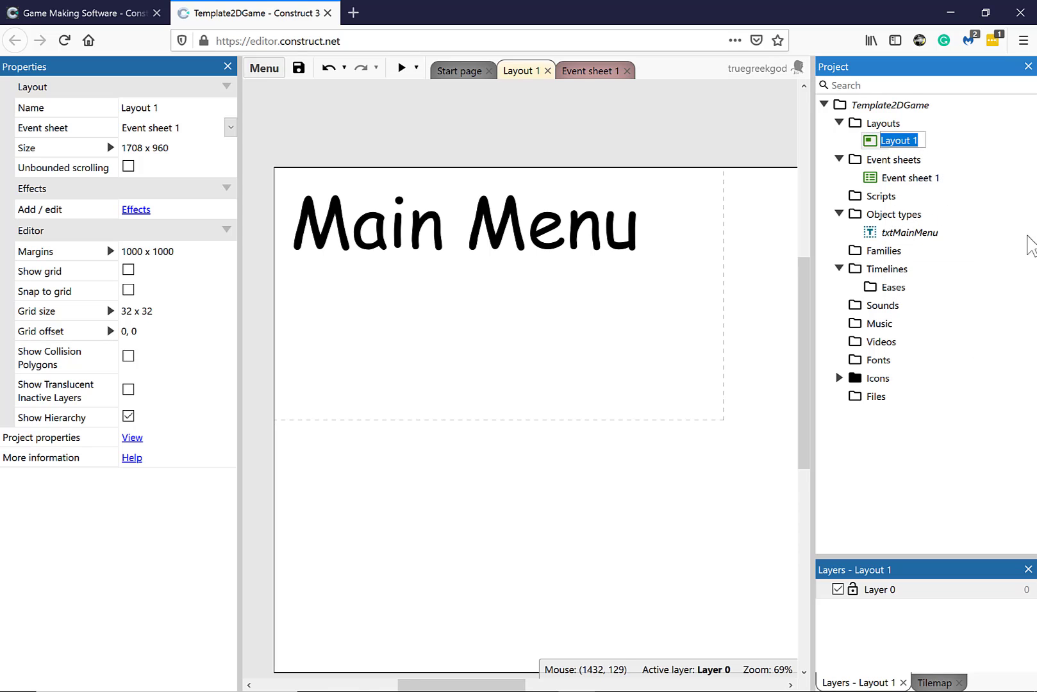
text(frmMainMenu)
key(Return)
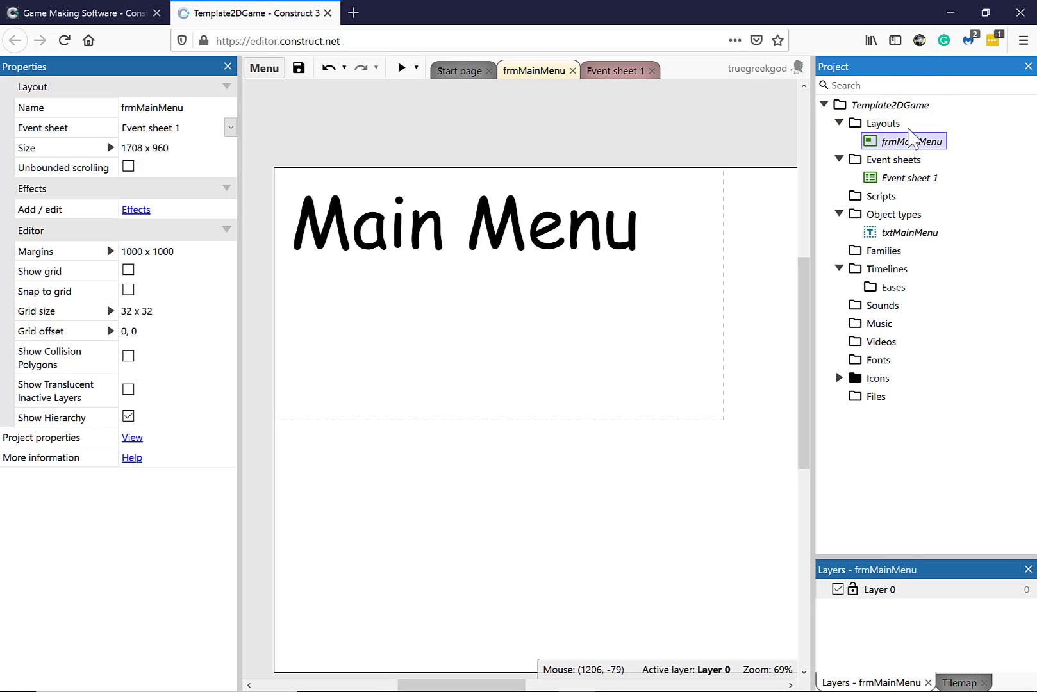
Duplicate the frmMainMenu layout and name the copy frmYouWin.
right_click(903, 147)
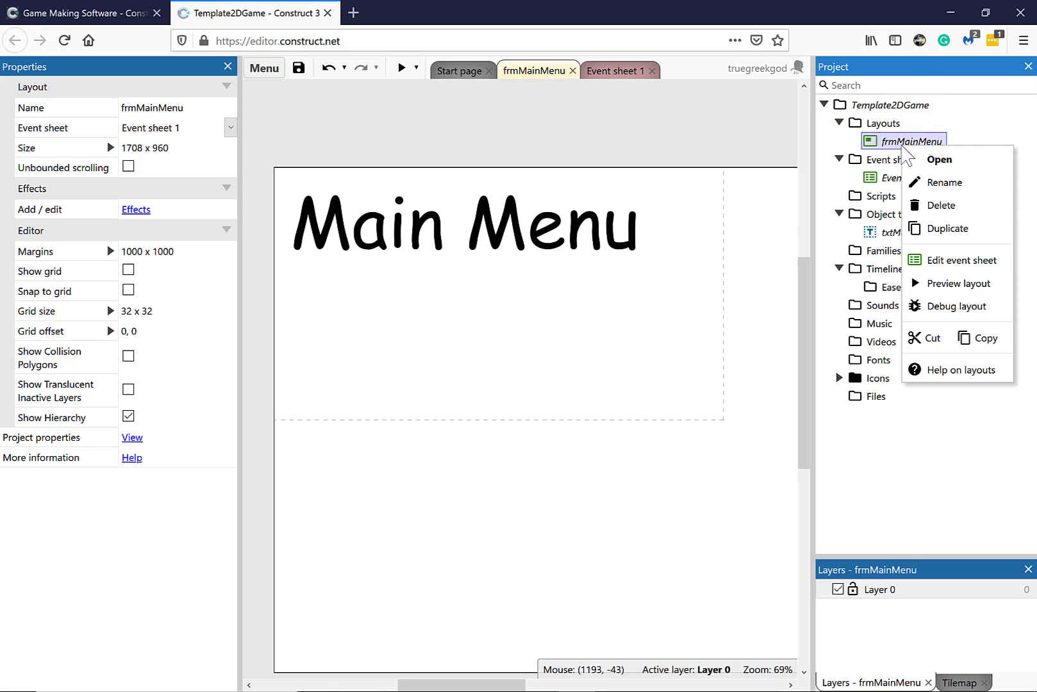
click(939, 228)
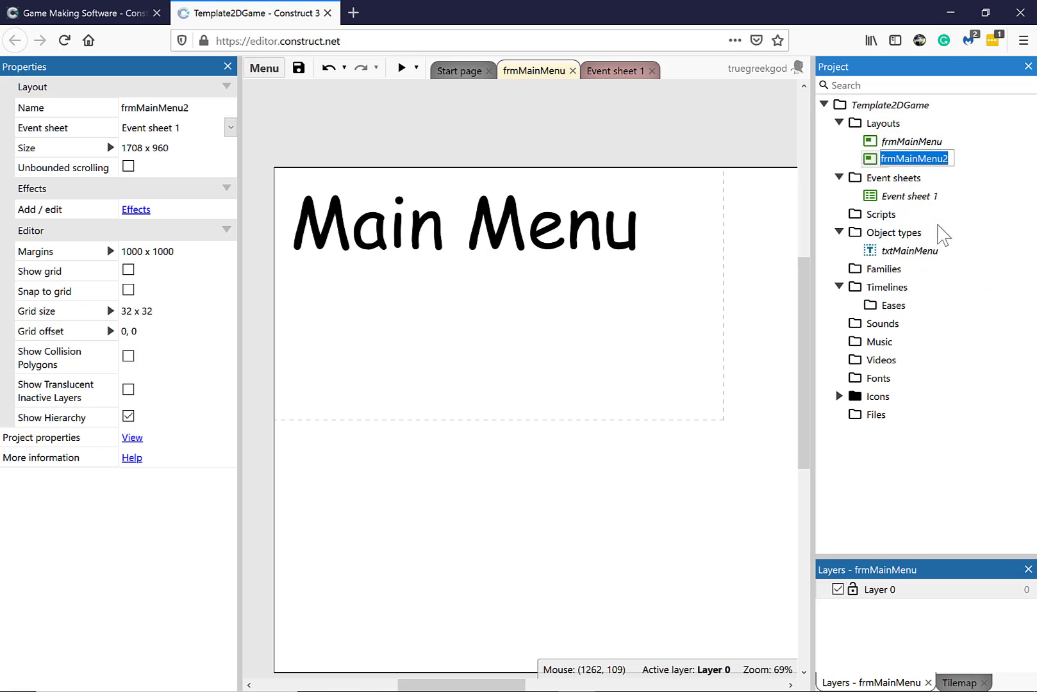
click(900, 158)
double_click(900, 158)
drag(895, 158, 999, 166)
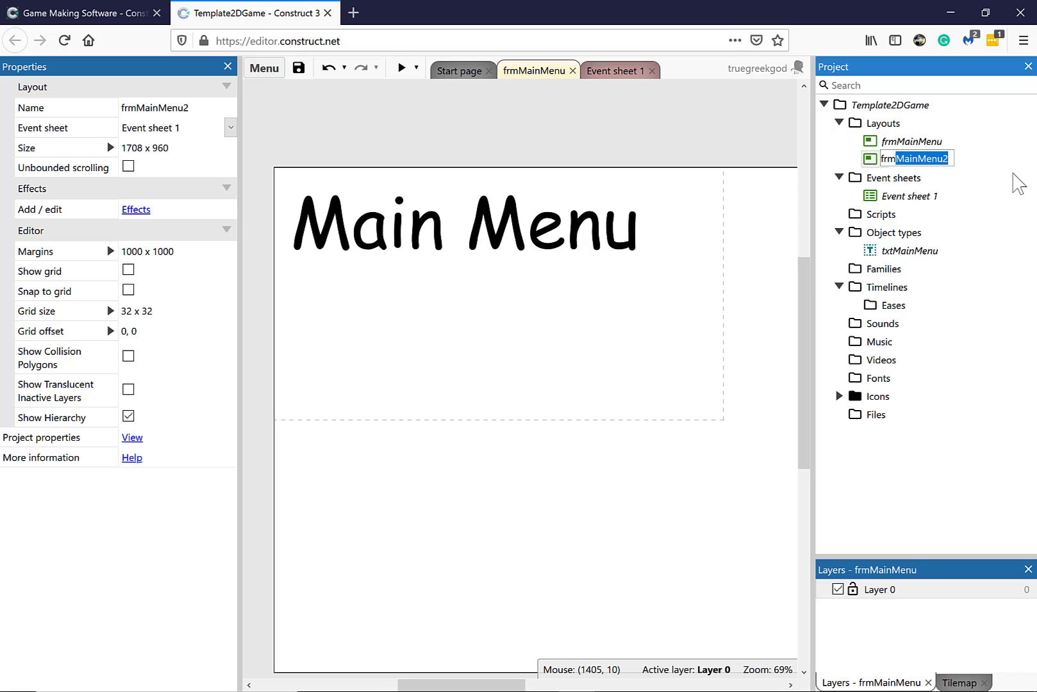
text(YouWin)
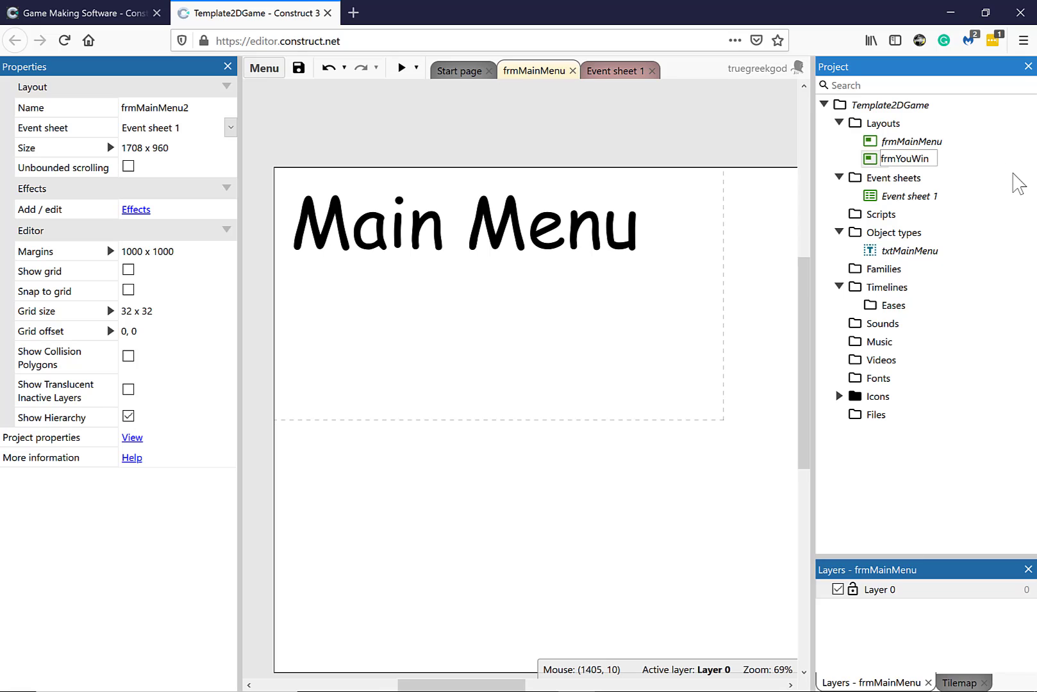
key(Return)
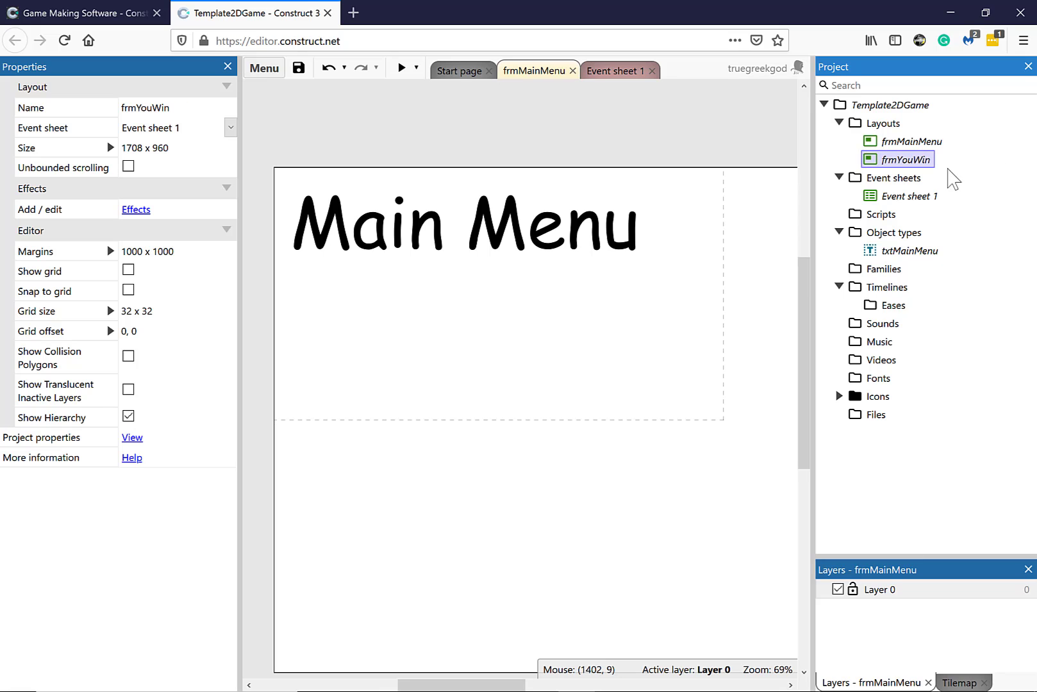
Duplicate the frmYouWin layout and name the copy frmGameOver.
right_click(906, 166)
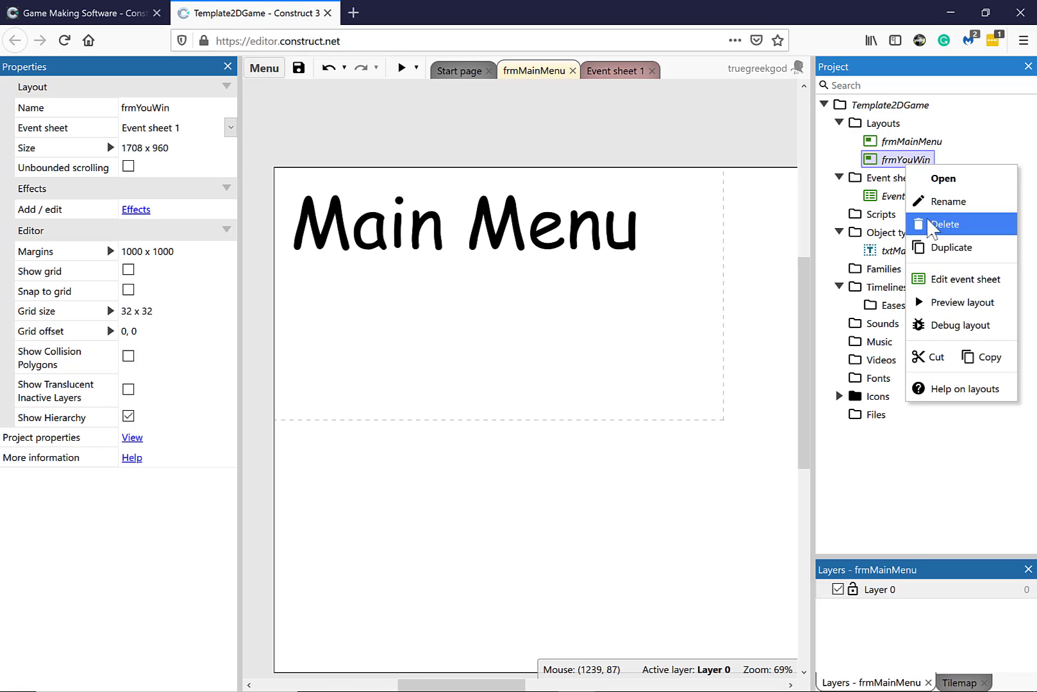
click(939, 246)
click(897, 178)
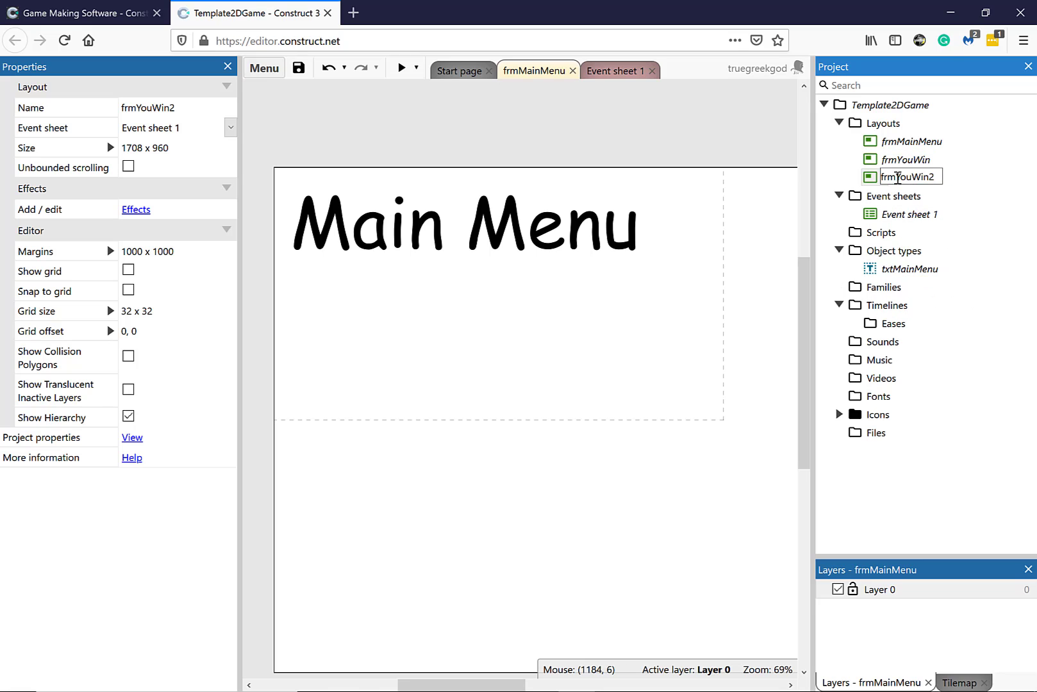
drag(899, 177, 962, 176)
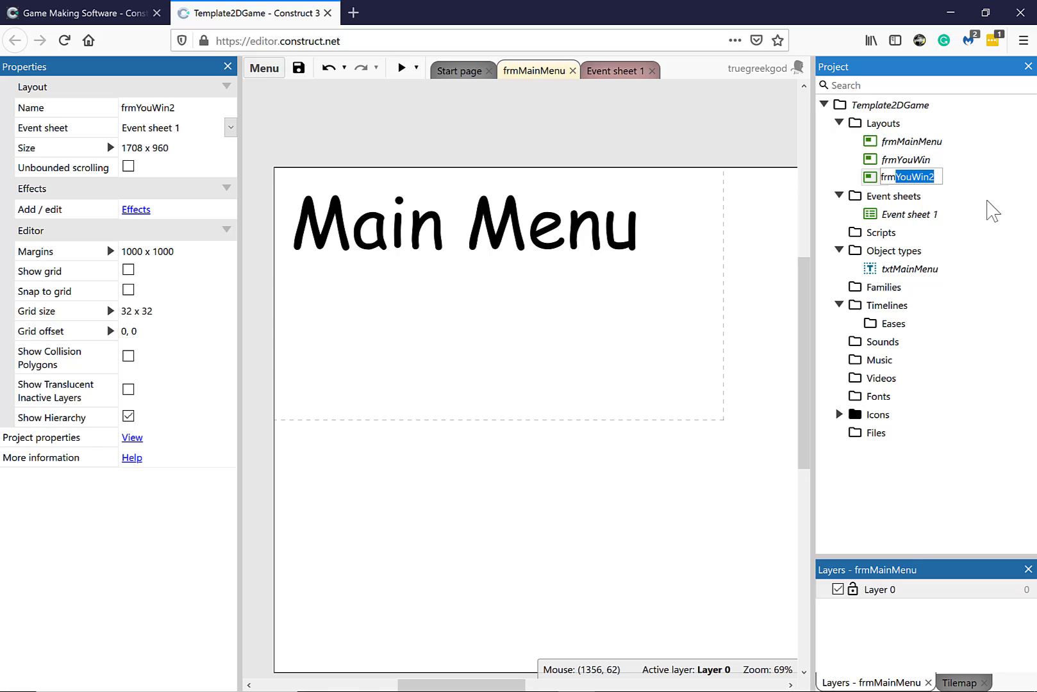
text(GameOver)
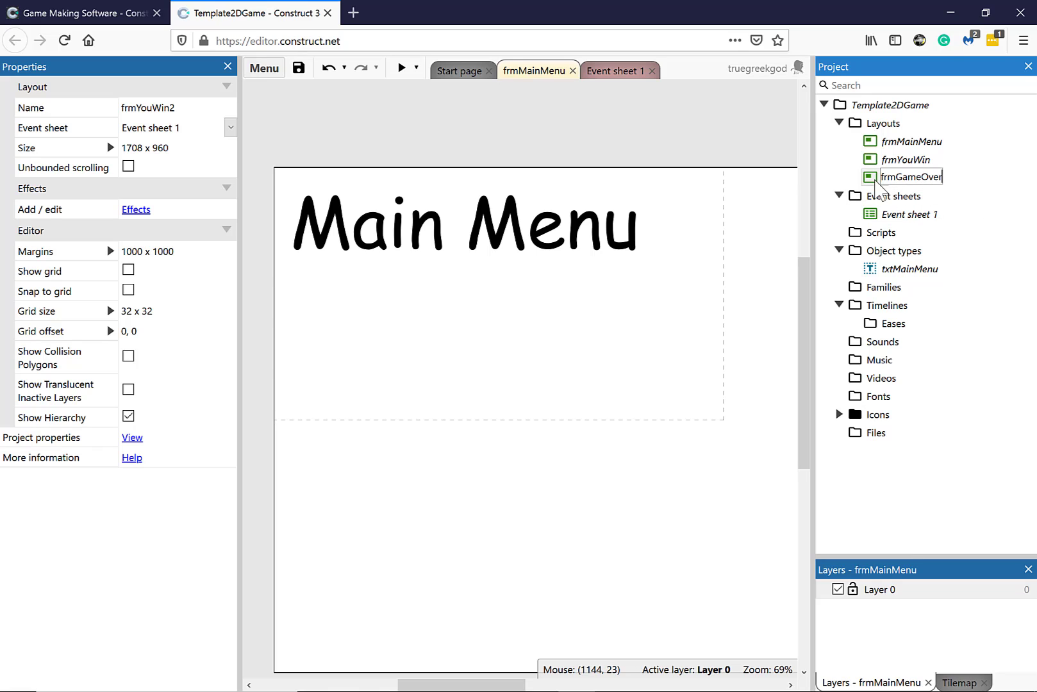
Duplicate the frmGameOver layout and name the copy frmLevel1.
right_click(876, 179)
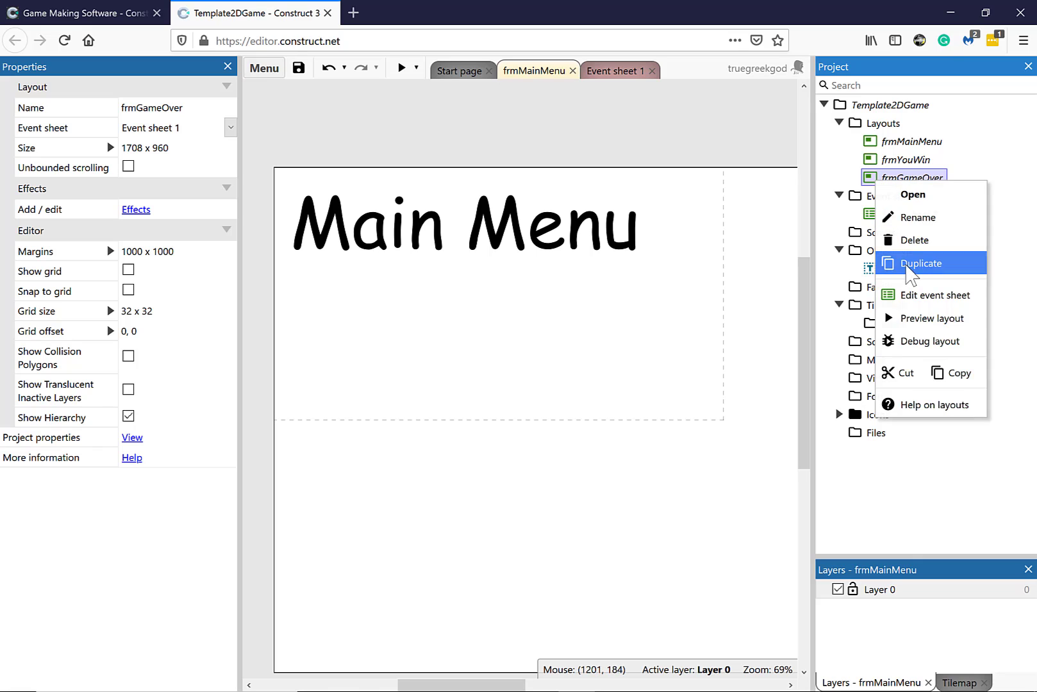
click(908, 263)
drag(904, 198, 1033, 205)
key(BackSpace)
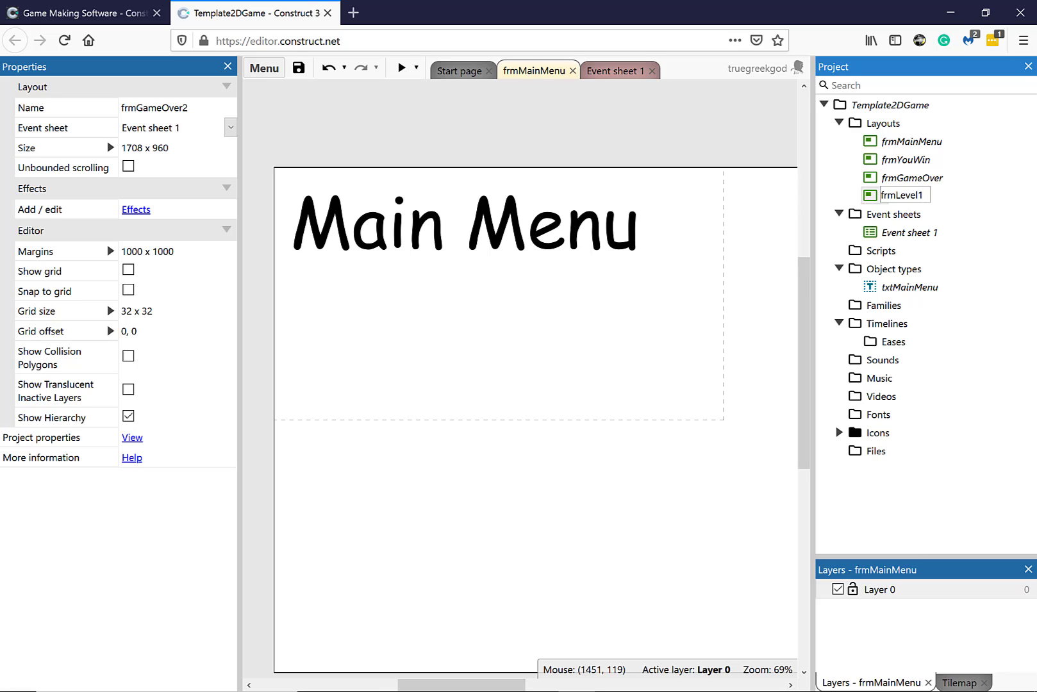
Duplicate the frmLevel1 layout and keep the suggested name frmLevel2 for the copy.
right_click(876, 196)
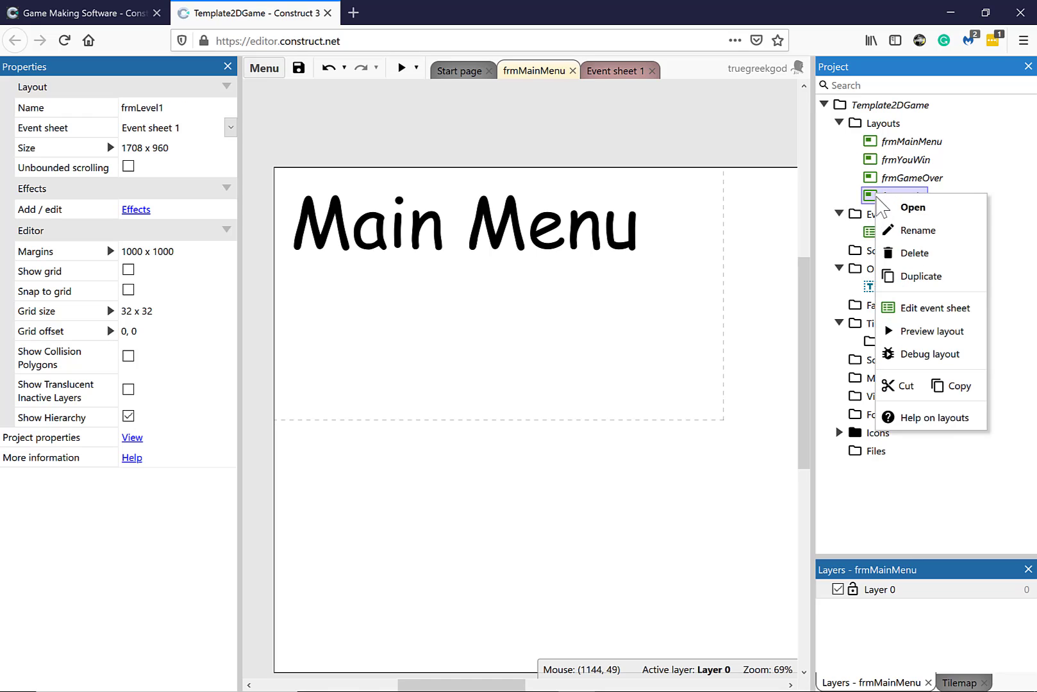
click(910, 277)
click(900, 213)
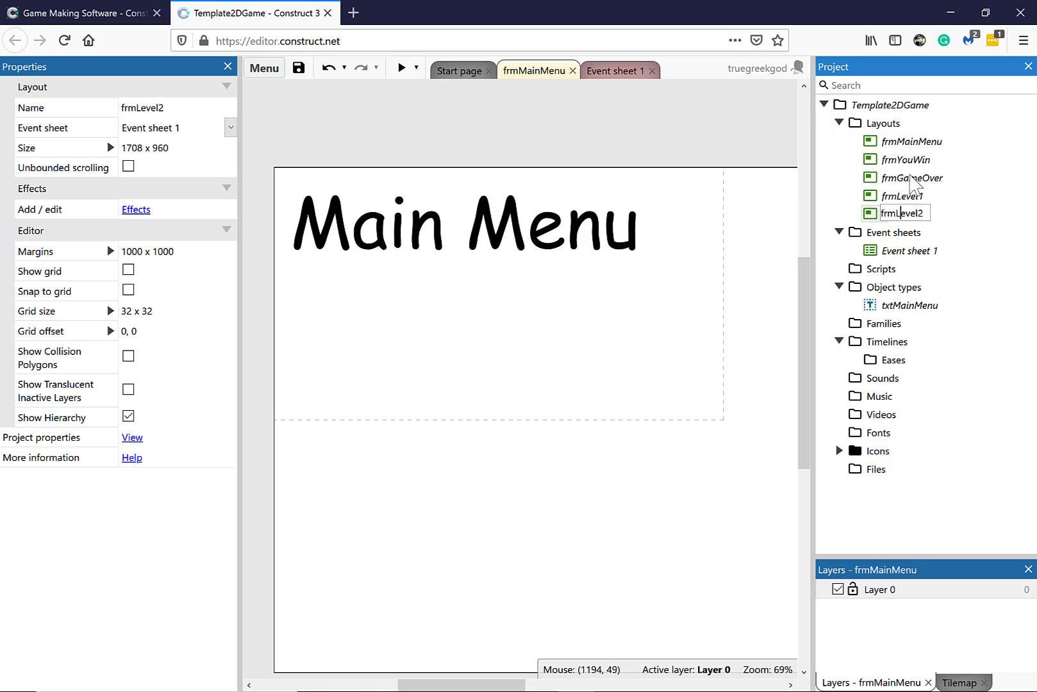
click(906, 141)
click(906, 161)
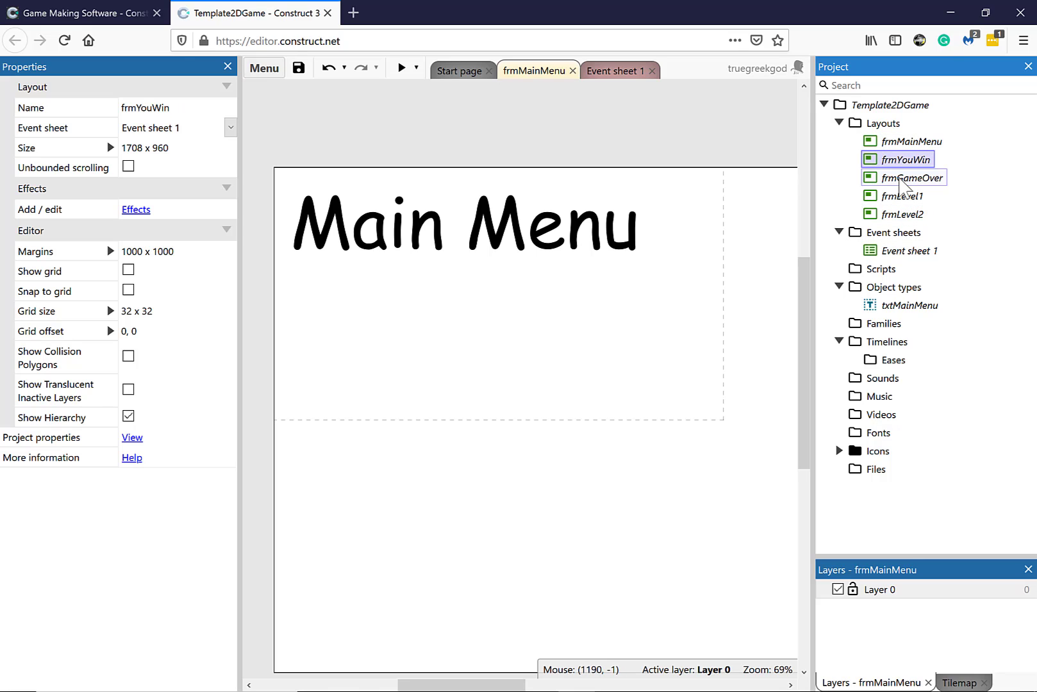
click(906, 181)
click(907, 197)
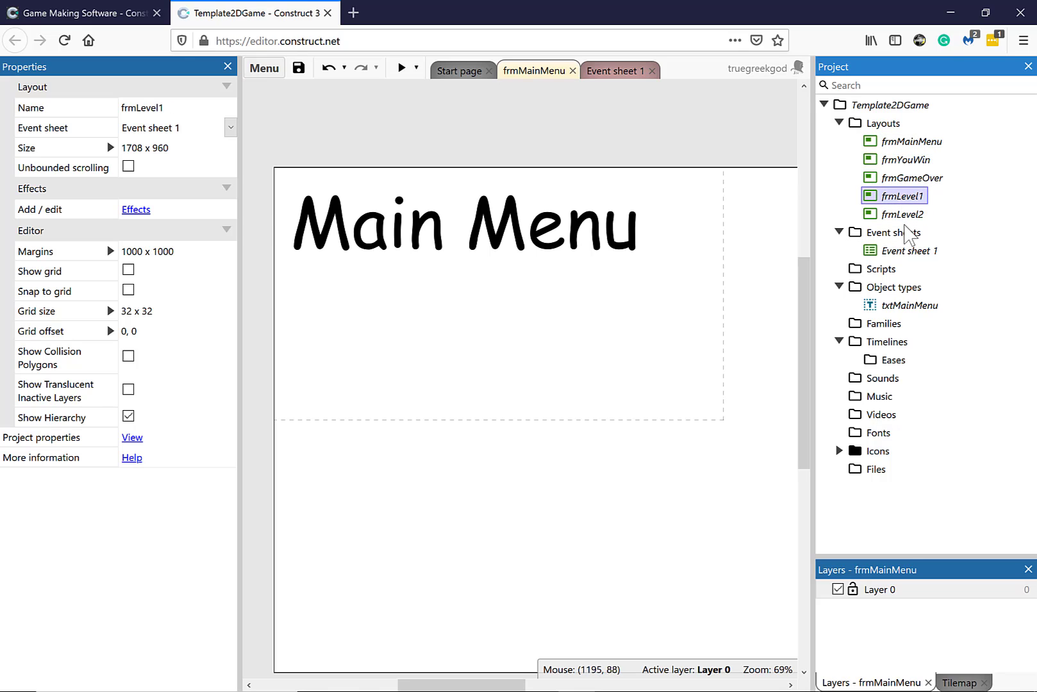
click(913, 217)
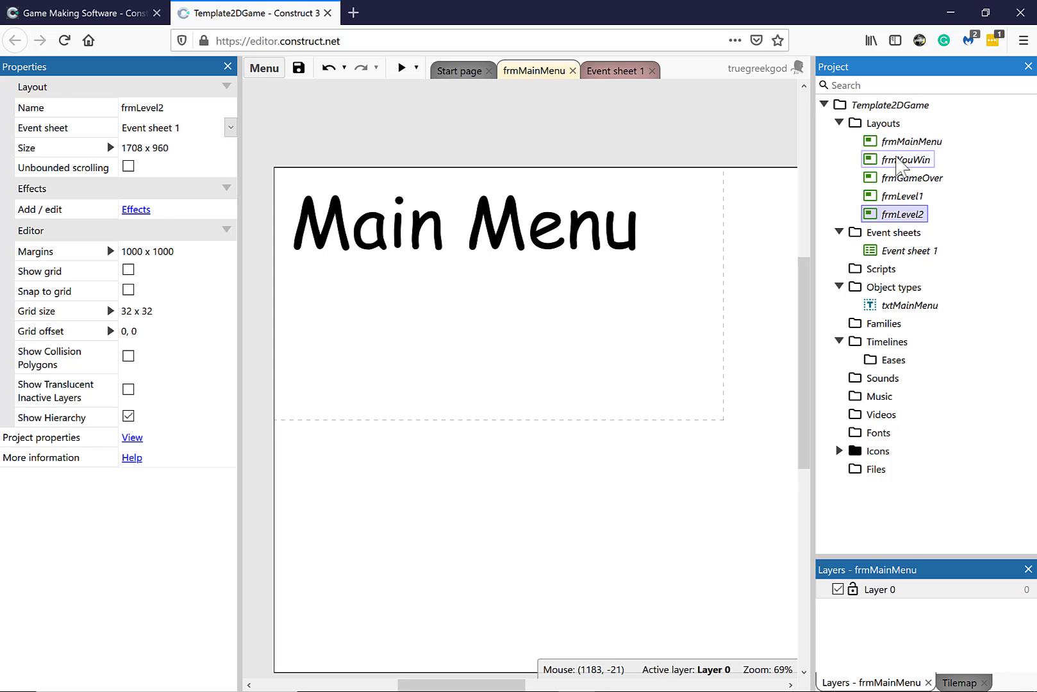
Open the frmYouWin layout and set its title text to "You Win".
double_click(904, 160)
click(556, 218)
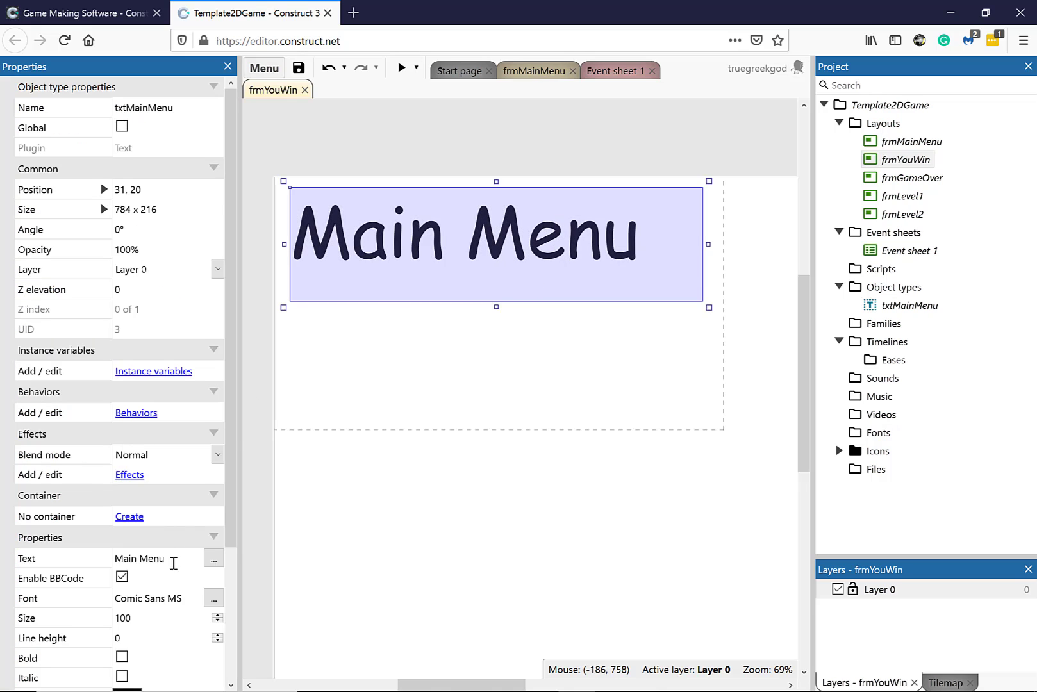
click(50, 555)
drag(163, 558, 83, 551)
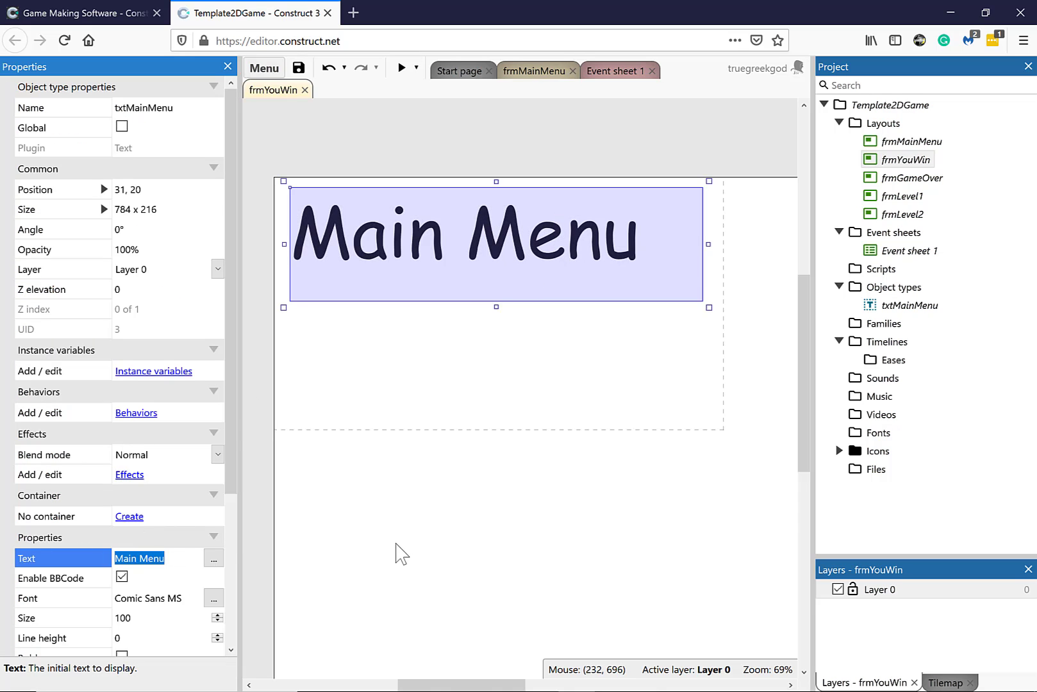
text(You W)
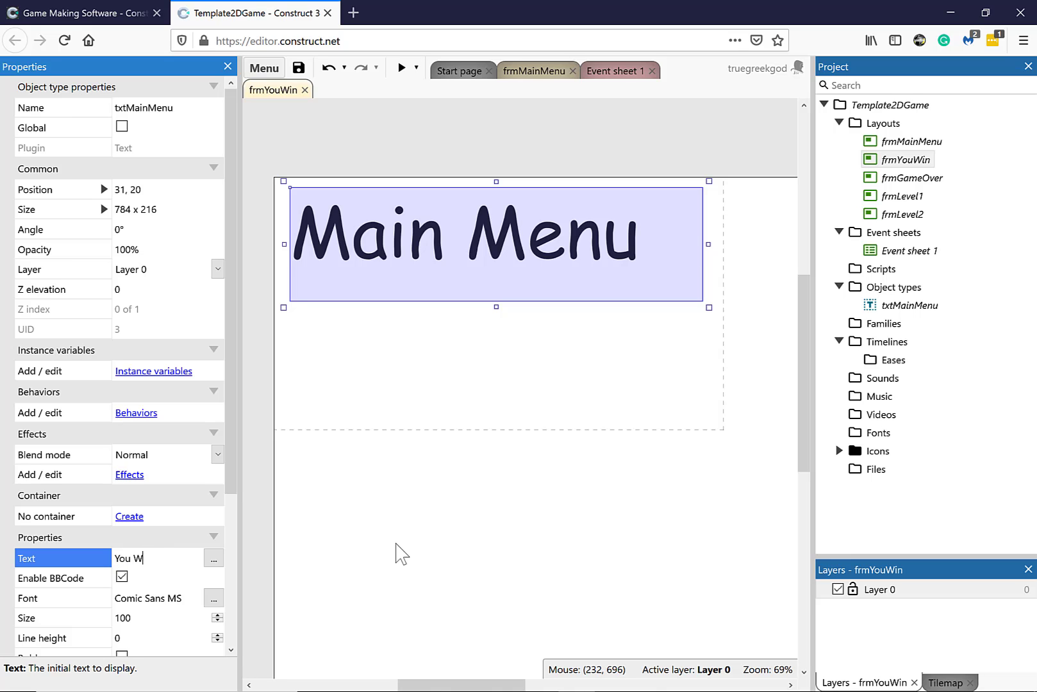
text(in)
click(369, 369)
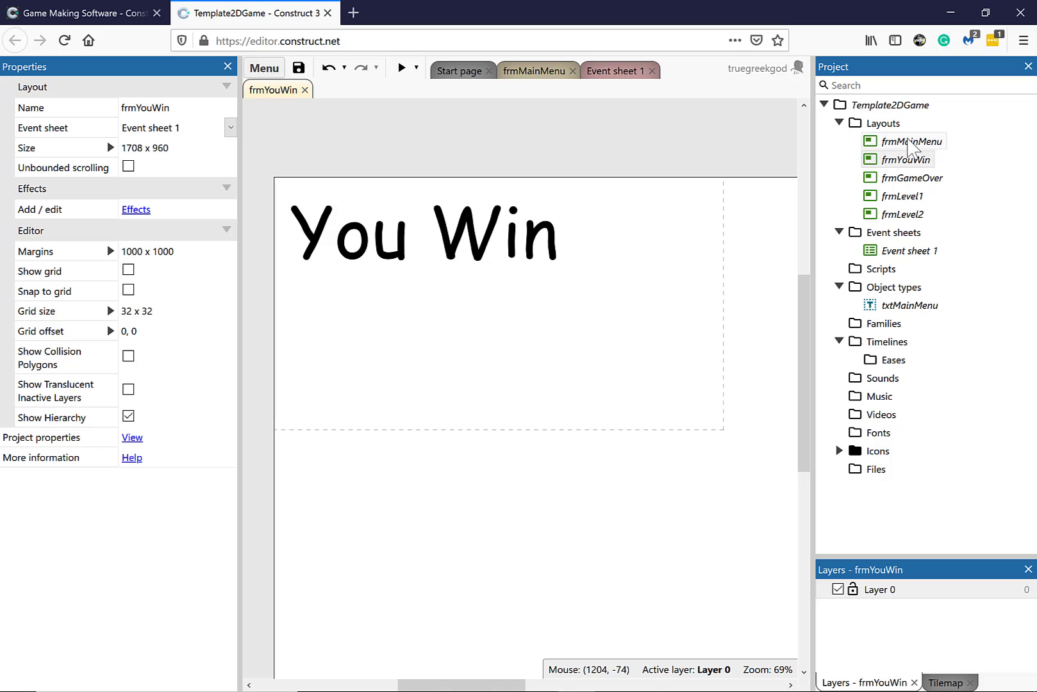
Return to the frmMainMenu layout and clone the txtMainMenu object type.
double_click(905, 142)
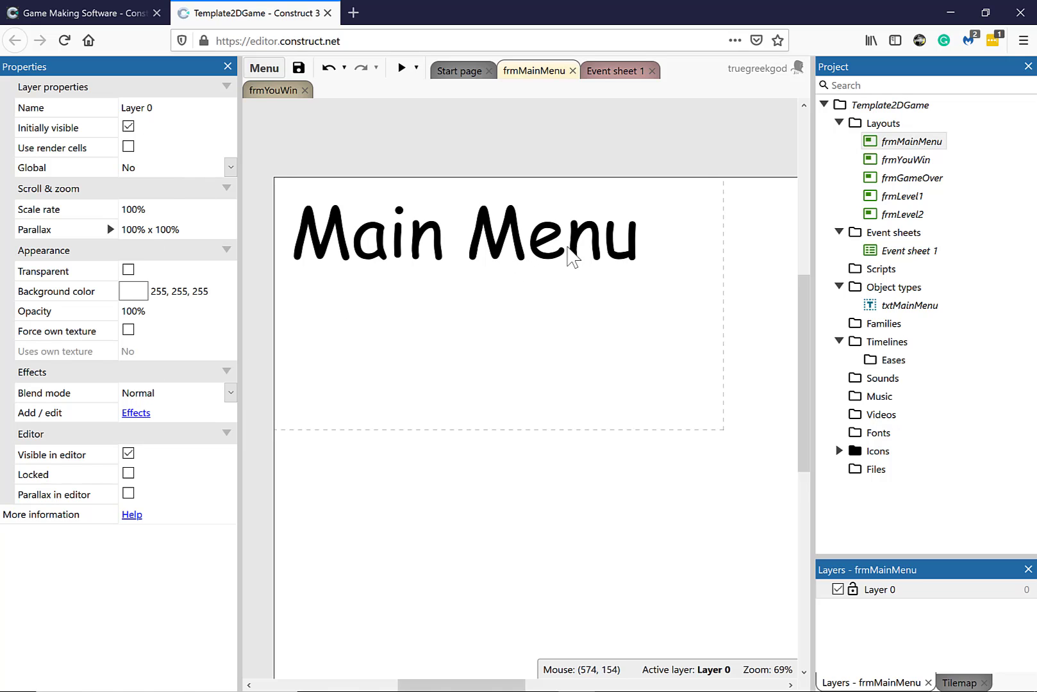
click(618, 255)
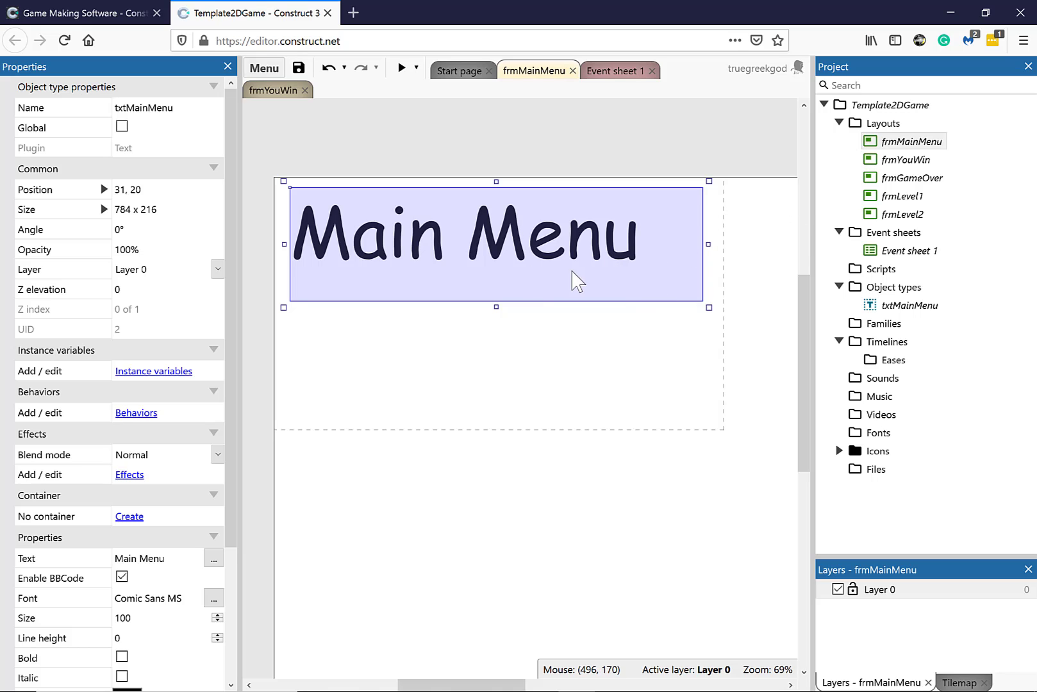
right_click(897, 306)
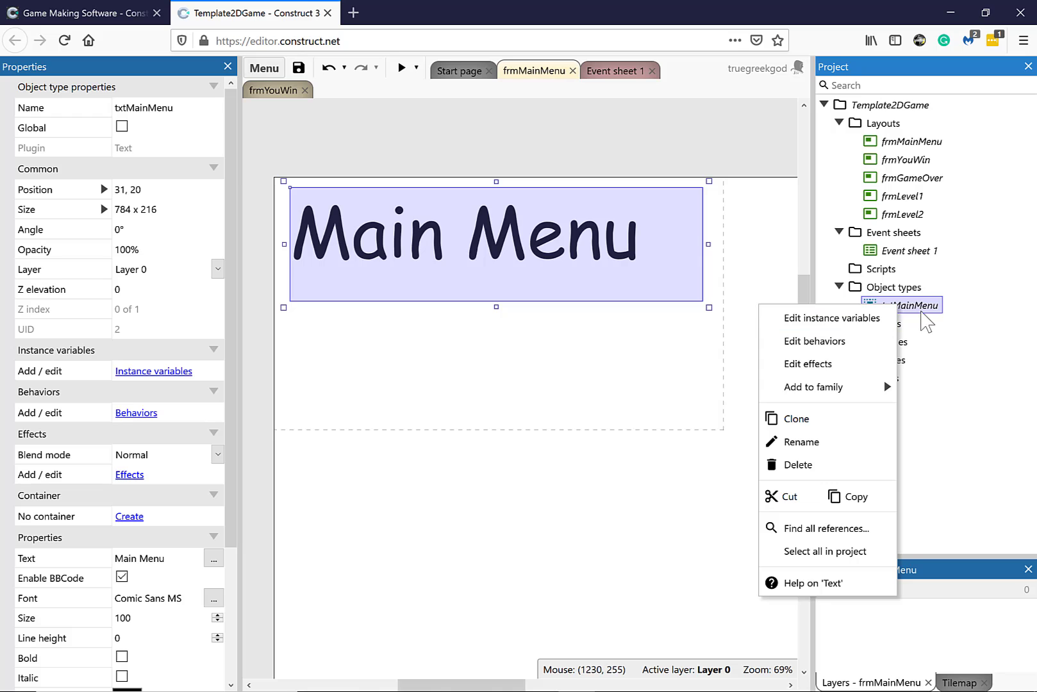
click(831, 423)
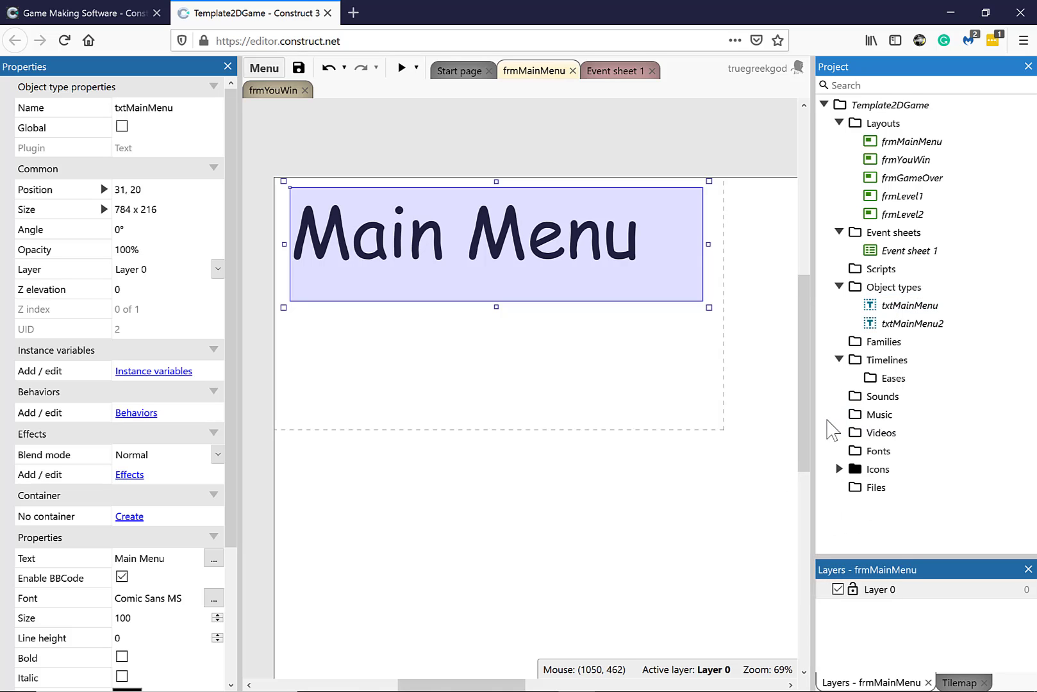
Rename the cloned main menu text object type to txtLevel1.
right_click(910, 325)
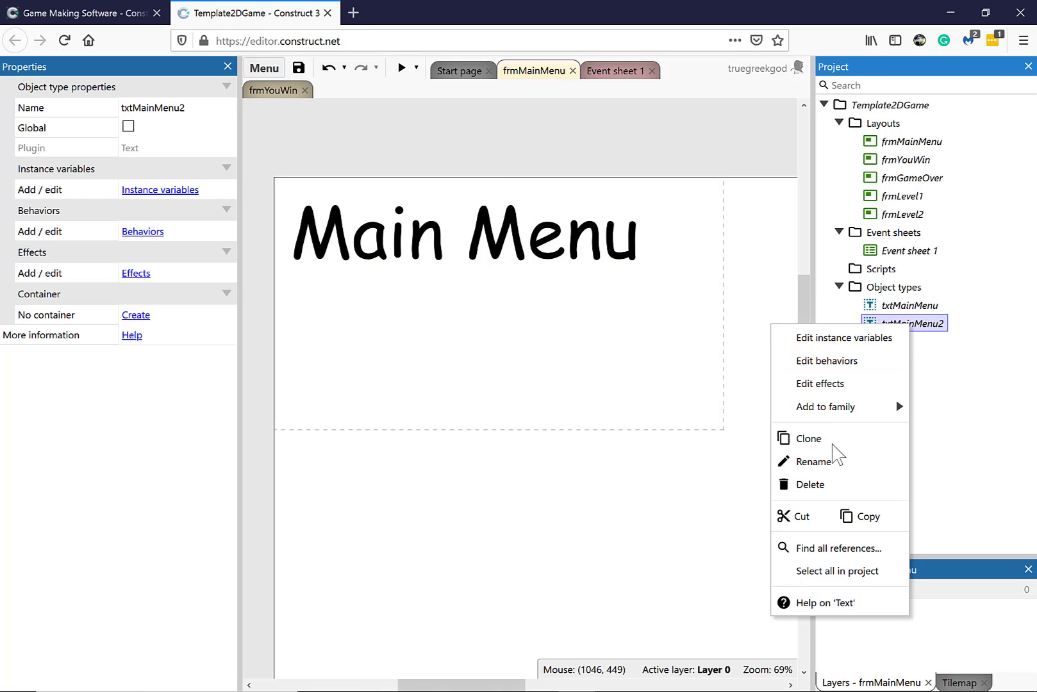
click(839, 461)
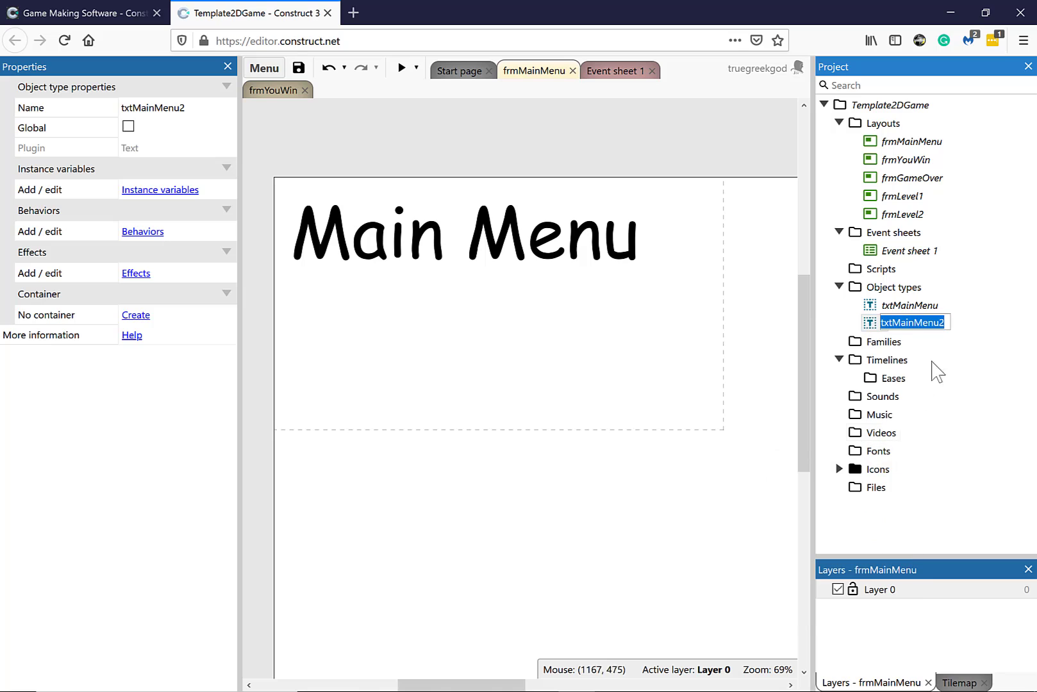
click(897, 323)
drag(899, 325, 1031, 366)
text(Level1)
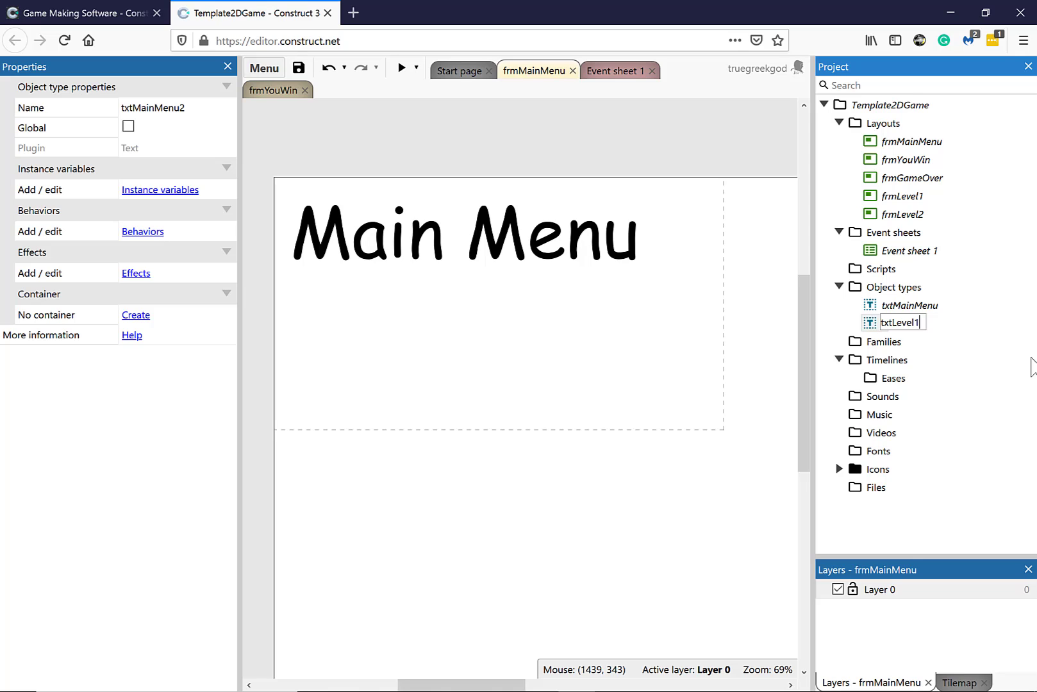
key(Return)
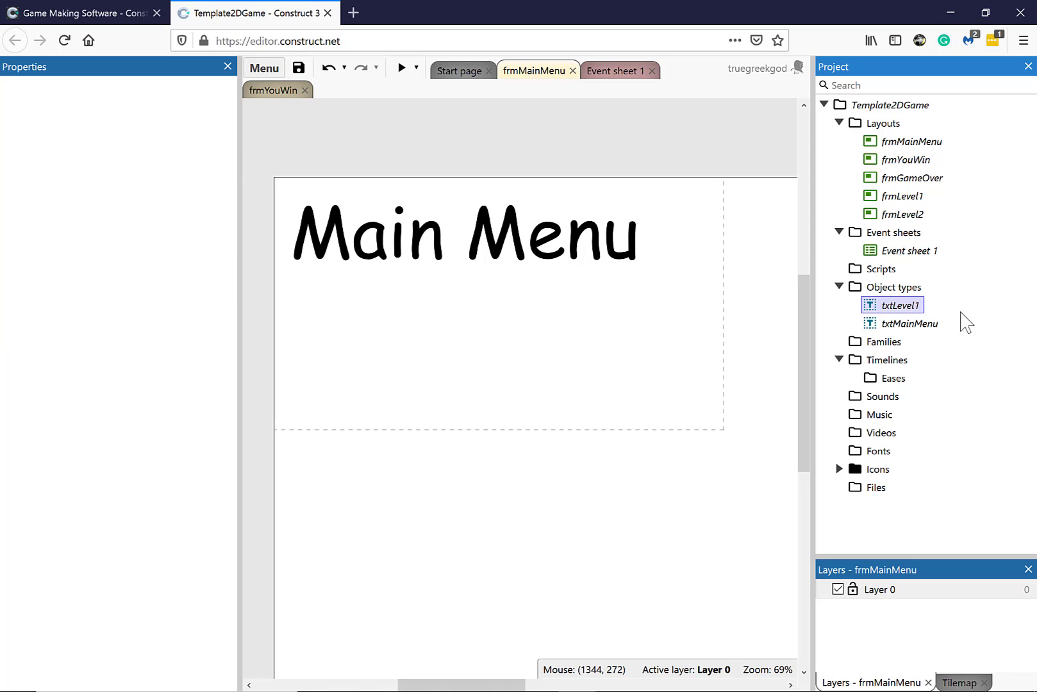
Clone the txtLevel1 object type to add txtLevel2, and clone txtLevel2 once as well.
right_click(889, 313)
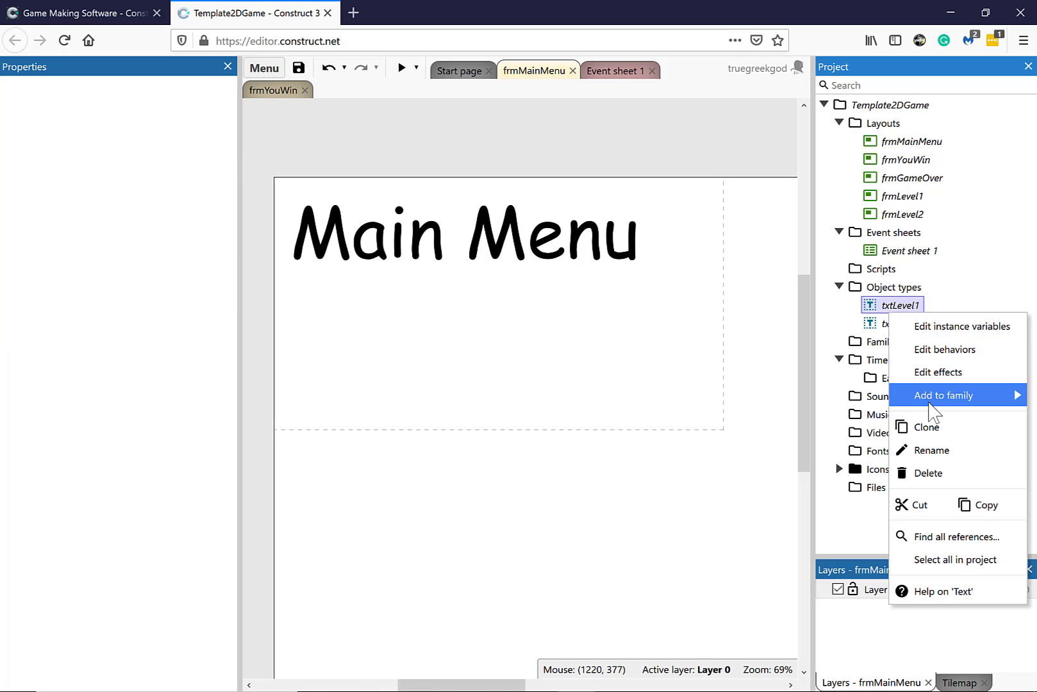
click(949, 427)
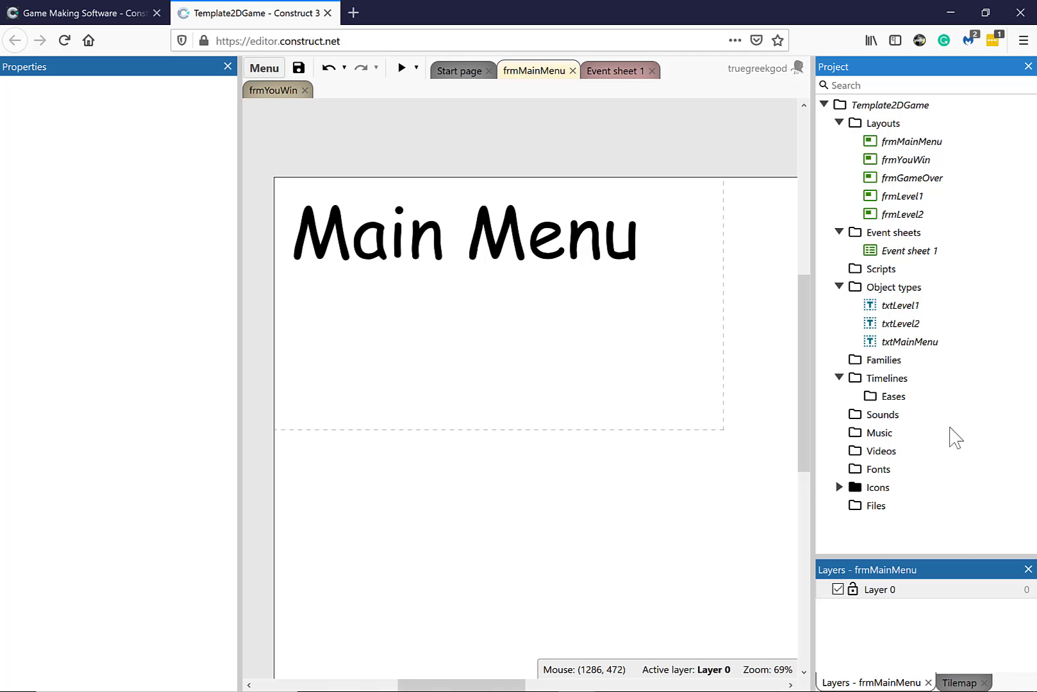
click(903, 324)
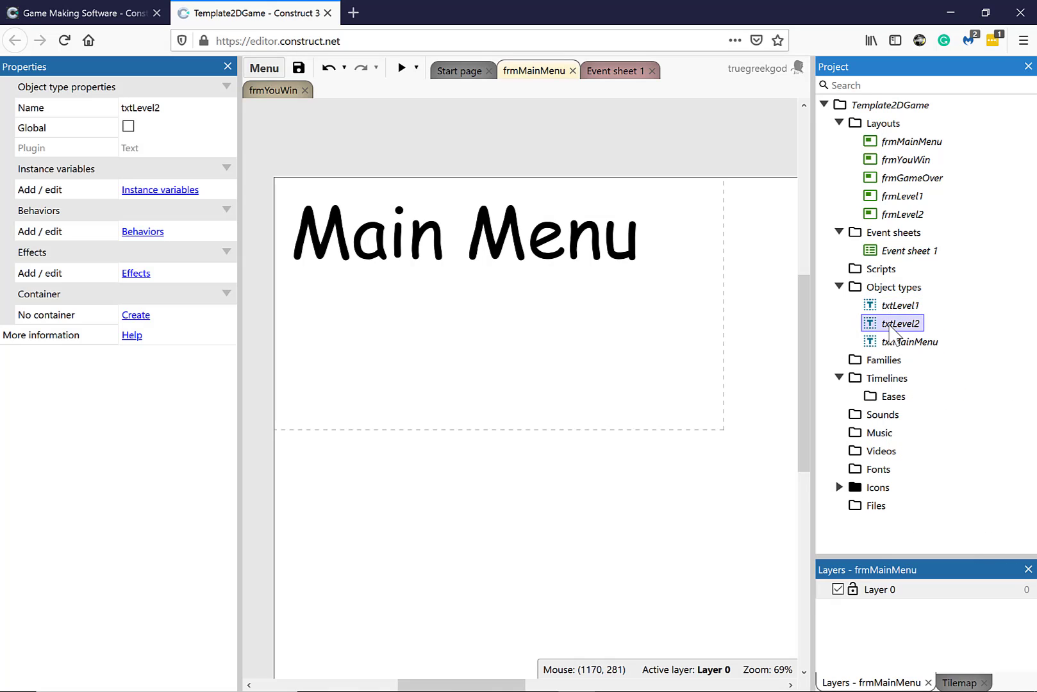
right_click(892, 328)
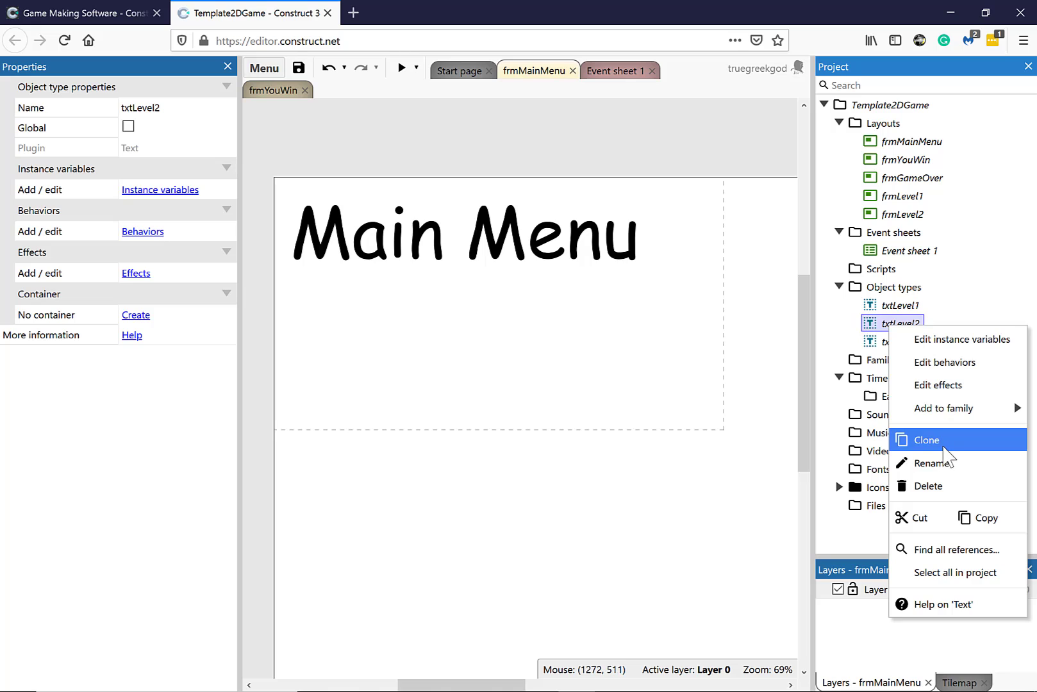
click(944, 446)
click(900, 342)
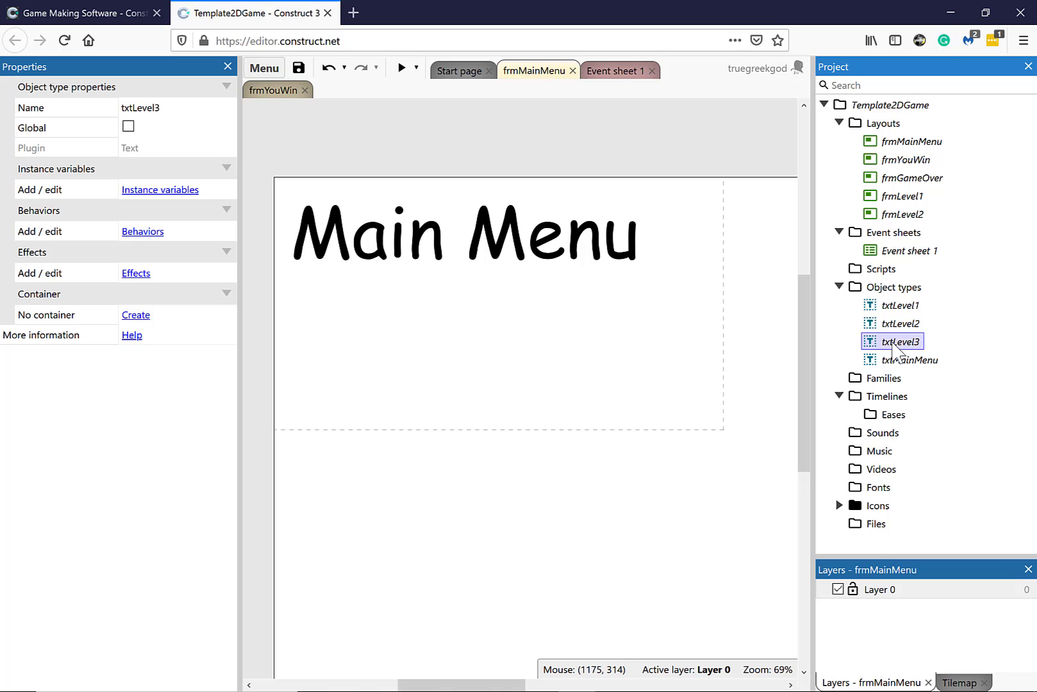
Rename the txtLevel3 object type to txtYouWin.
right_click(892, 345)
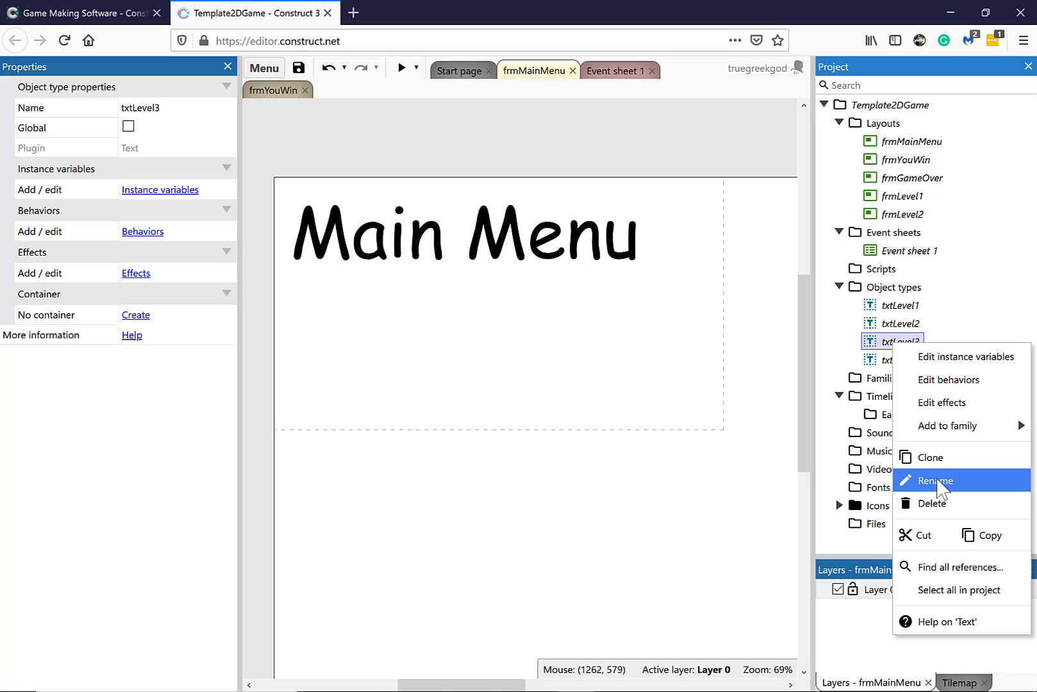
click(936, 482)
text(txt)
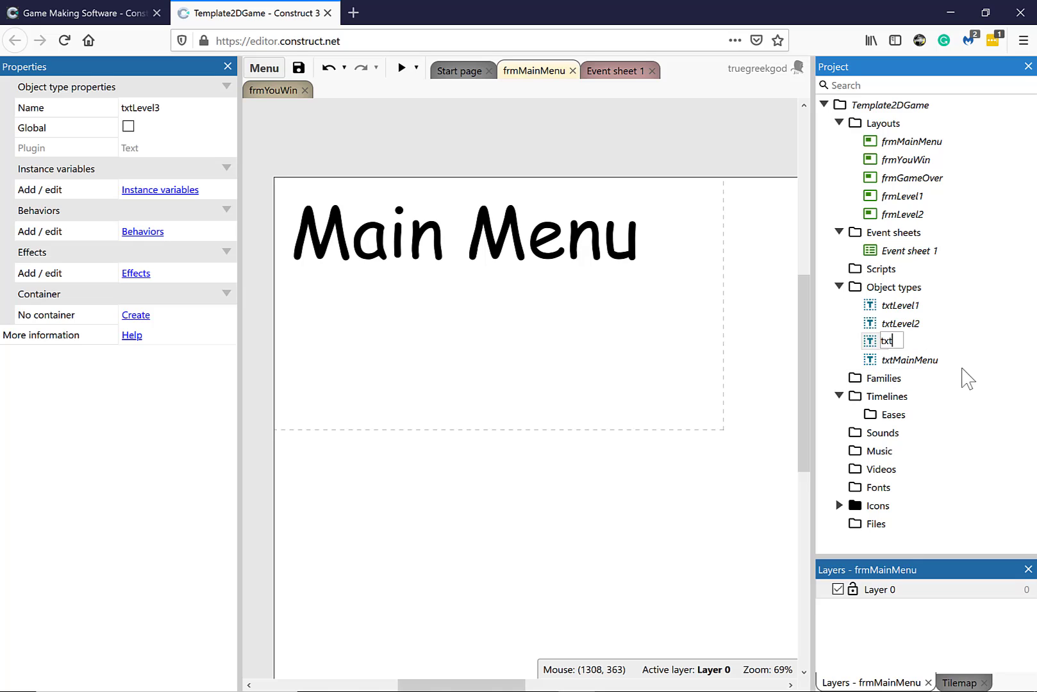
text(YouWin)
key(Return)
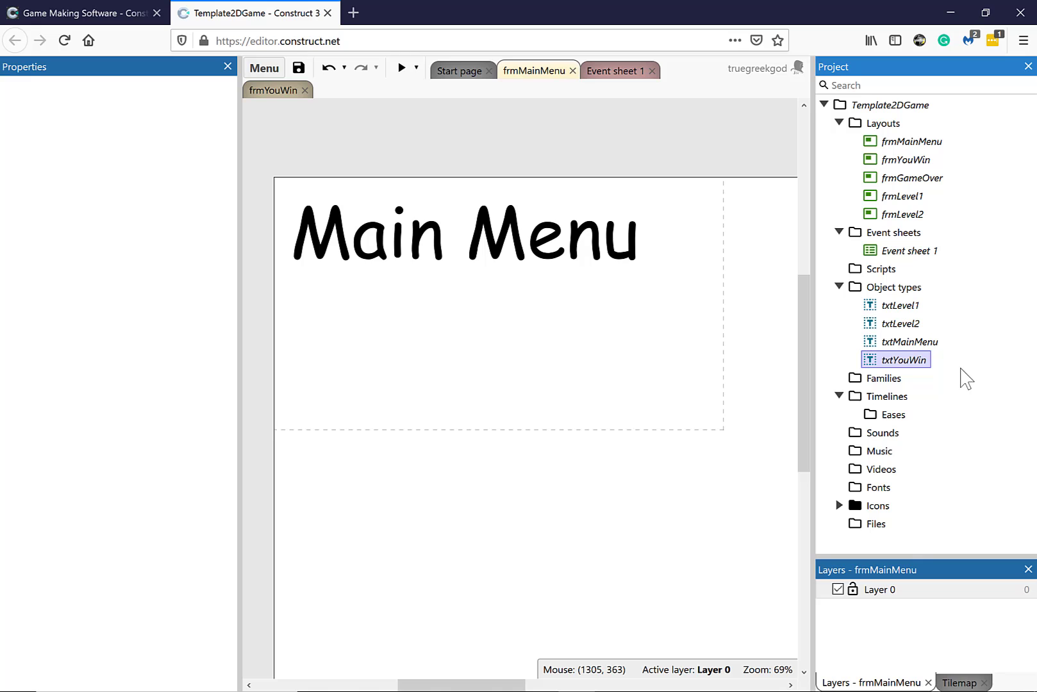
Clone the txtYouWin object type and rename the clone to txtGameOver.
right_click(903, 360)
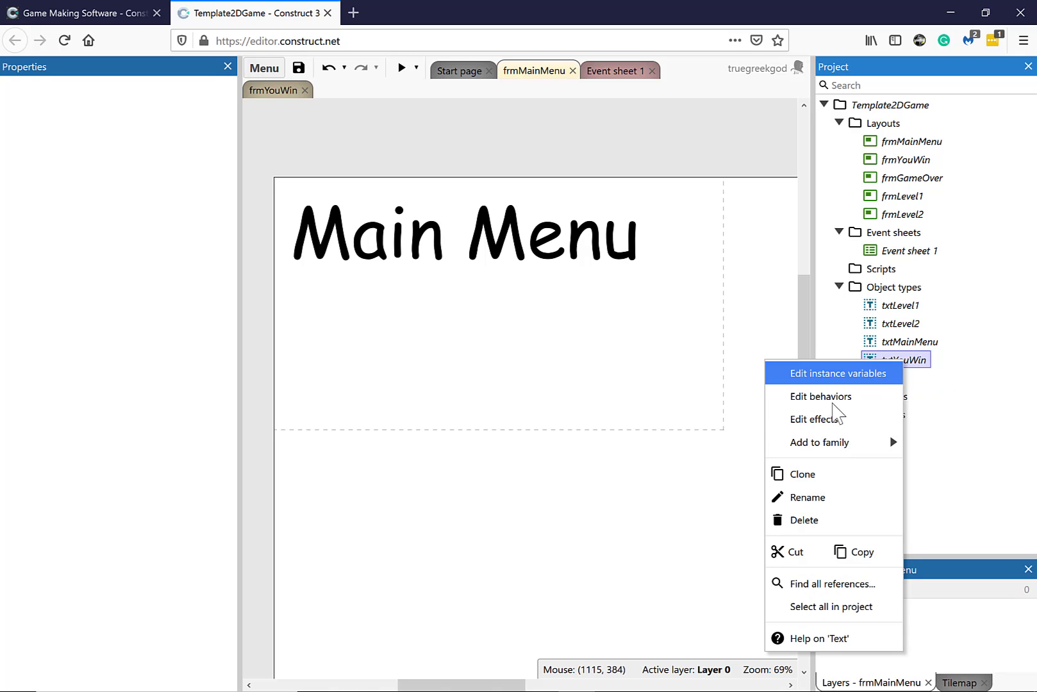
click(827, 475)
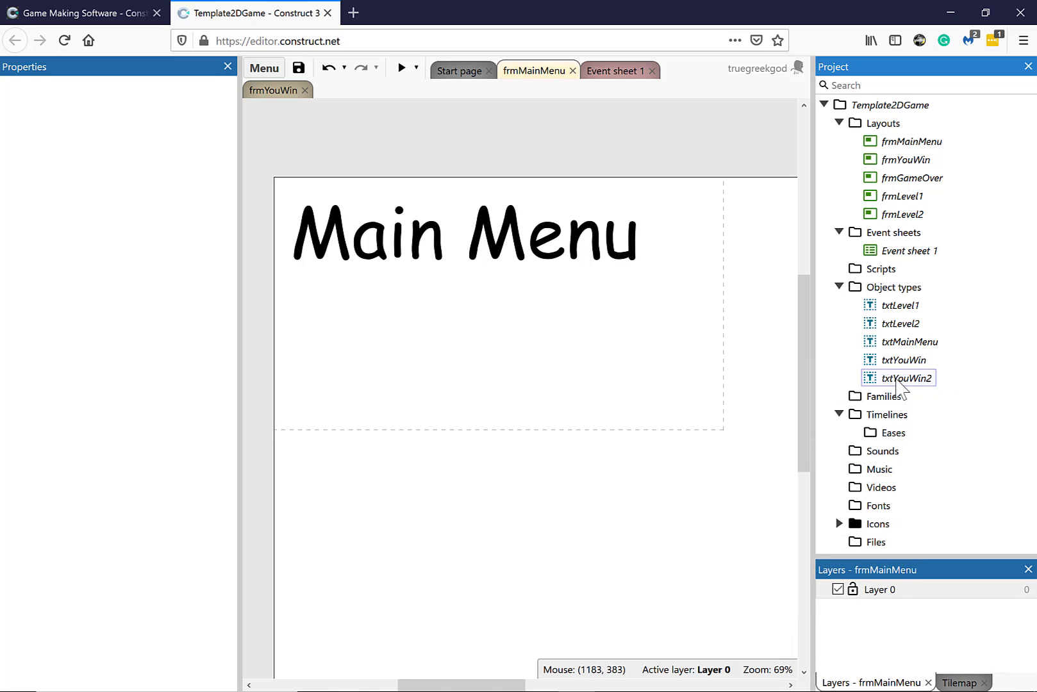
right_click(900, 380)
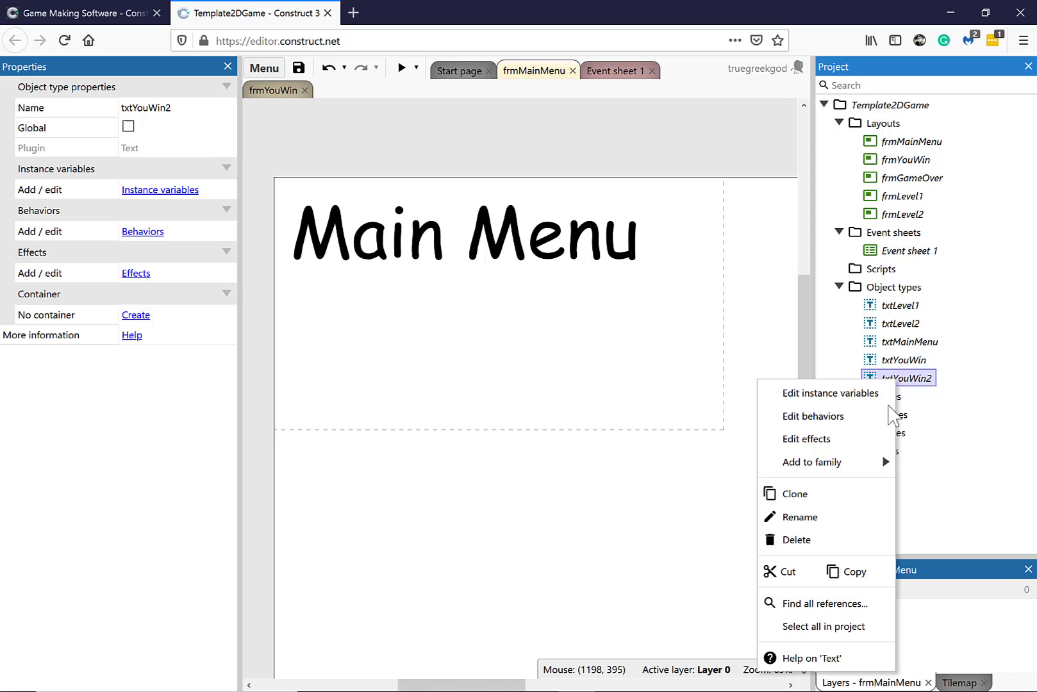
click(806, 517)
text(txtG)
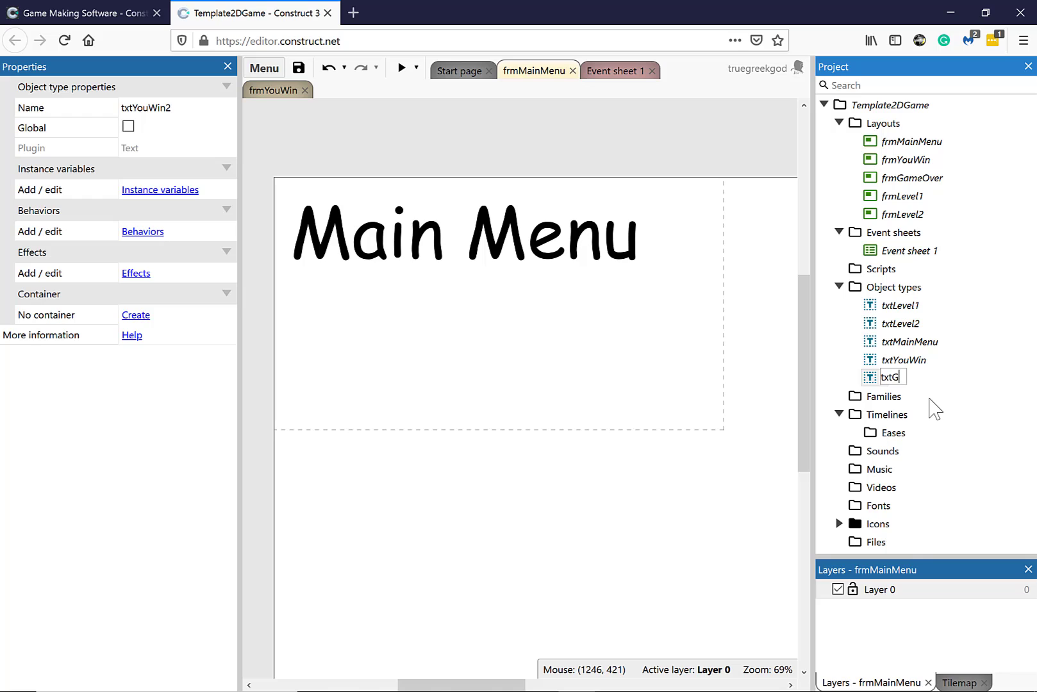
text(ameOver)
key(Return)
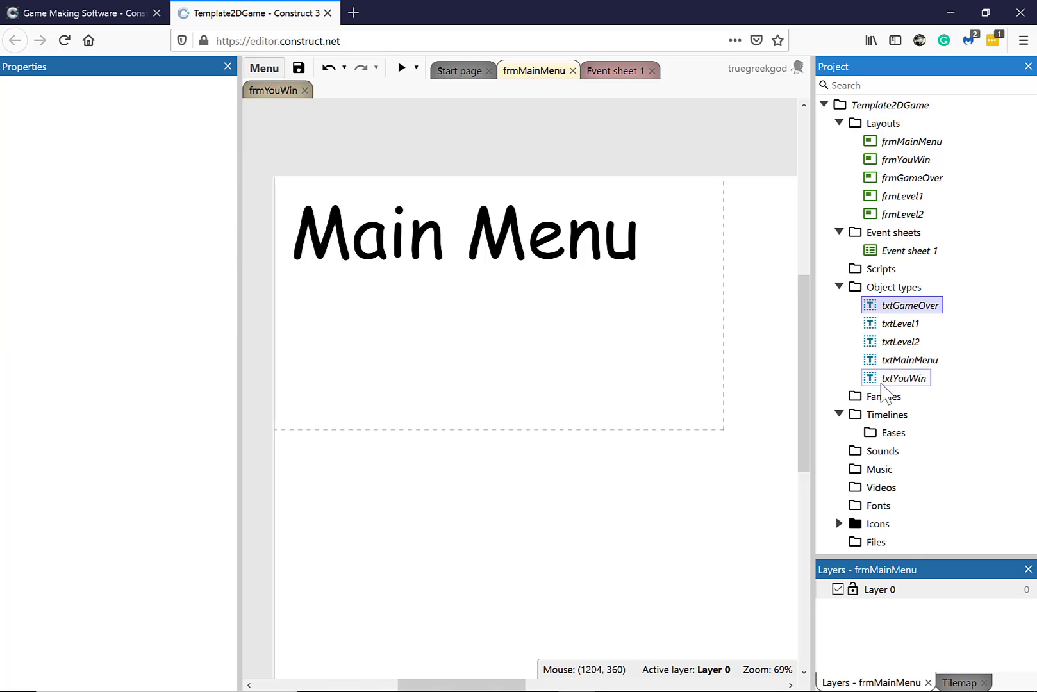
Replace the title text on the frmMainMenu layout with a new txtMainMenu instance near the layout's upper-left corner, at about 28, 13.
click(522, 253)
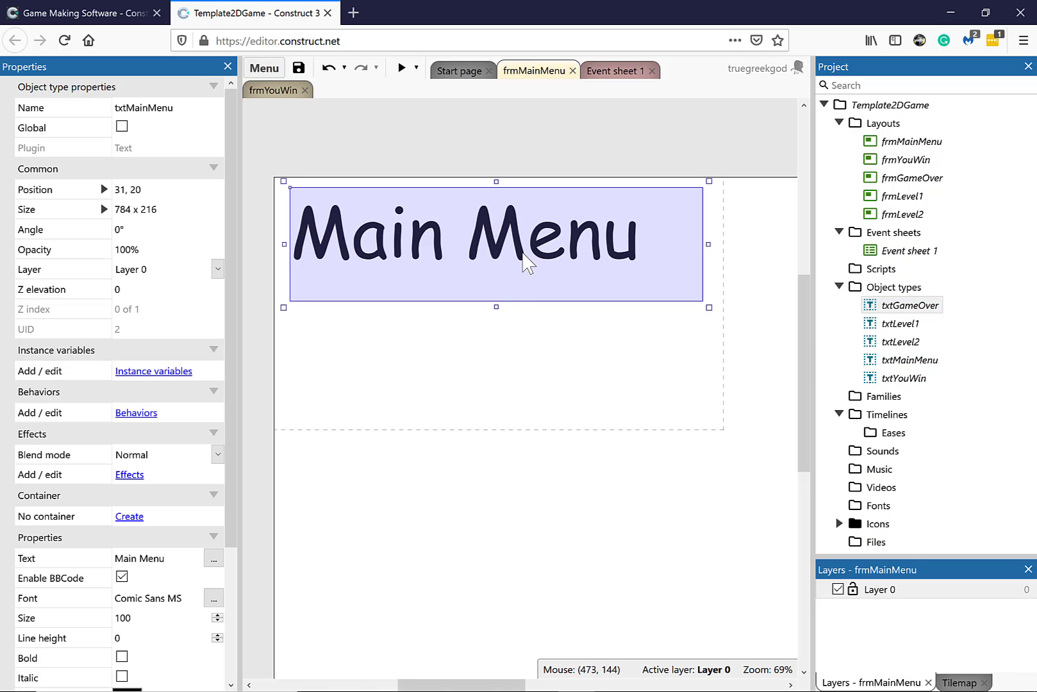
key(Delete)
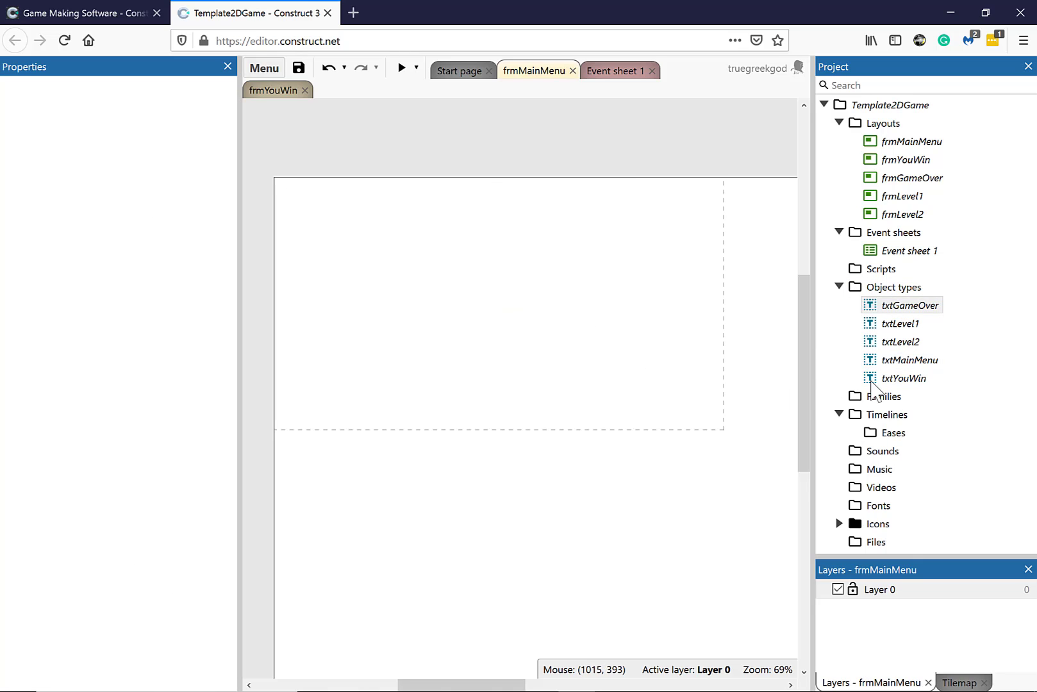
click(900, 380)
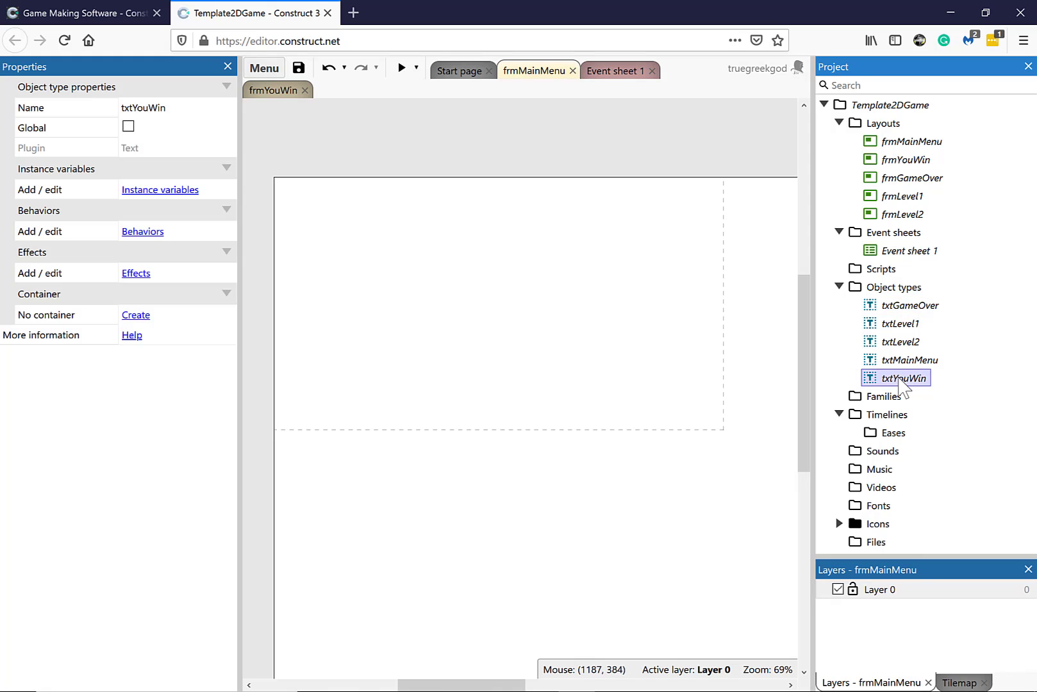
drag(908, 360, 400, 213)
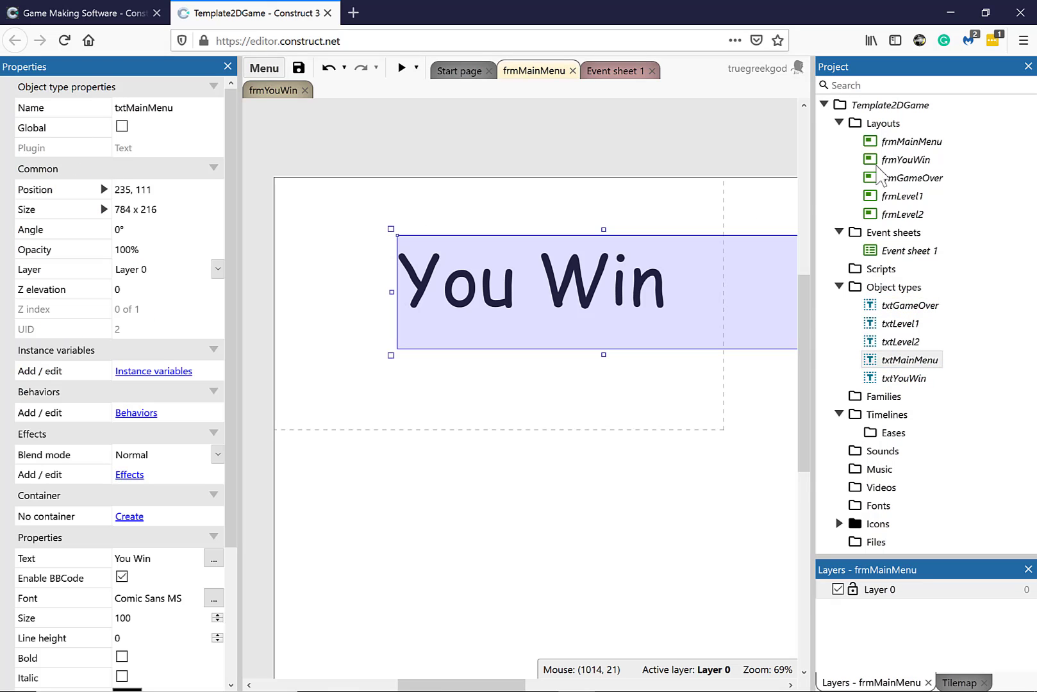
click(897, 141)
drag(567, 269, 459, 218)
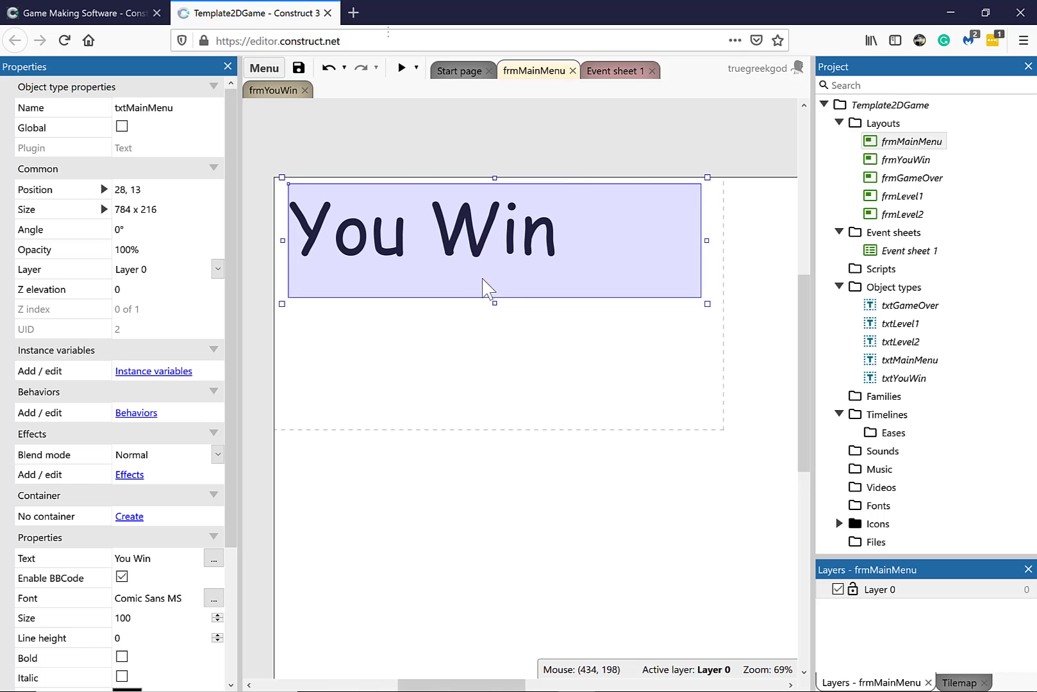
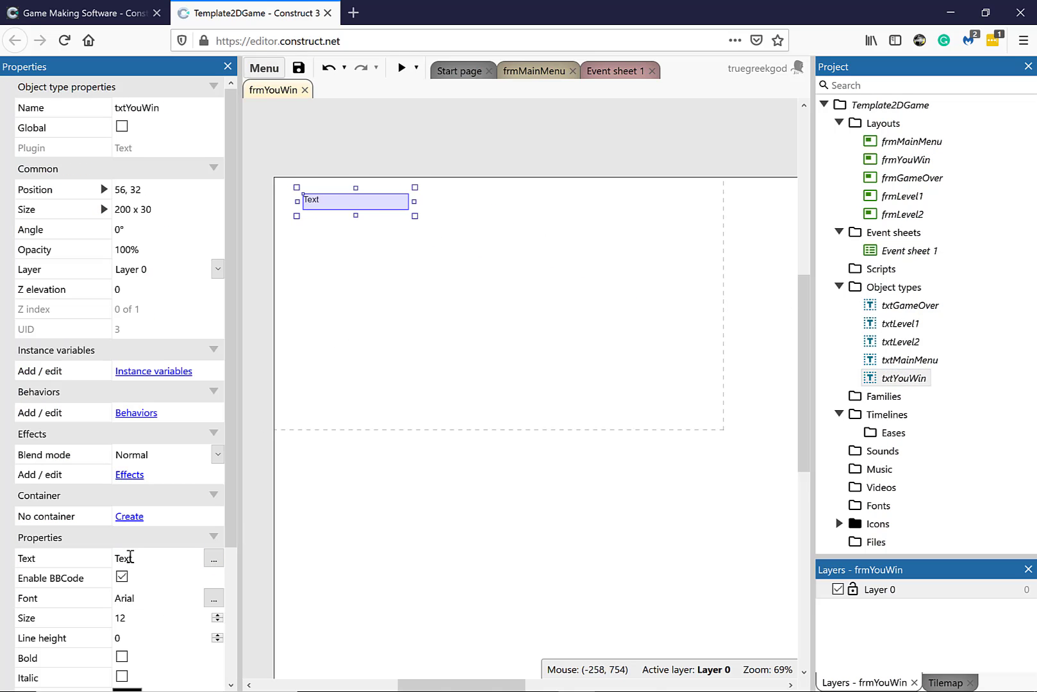
Set the text of the txtYouWin instance on the frmYouWin layout to "You Win".
click(151, 554)
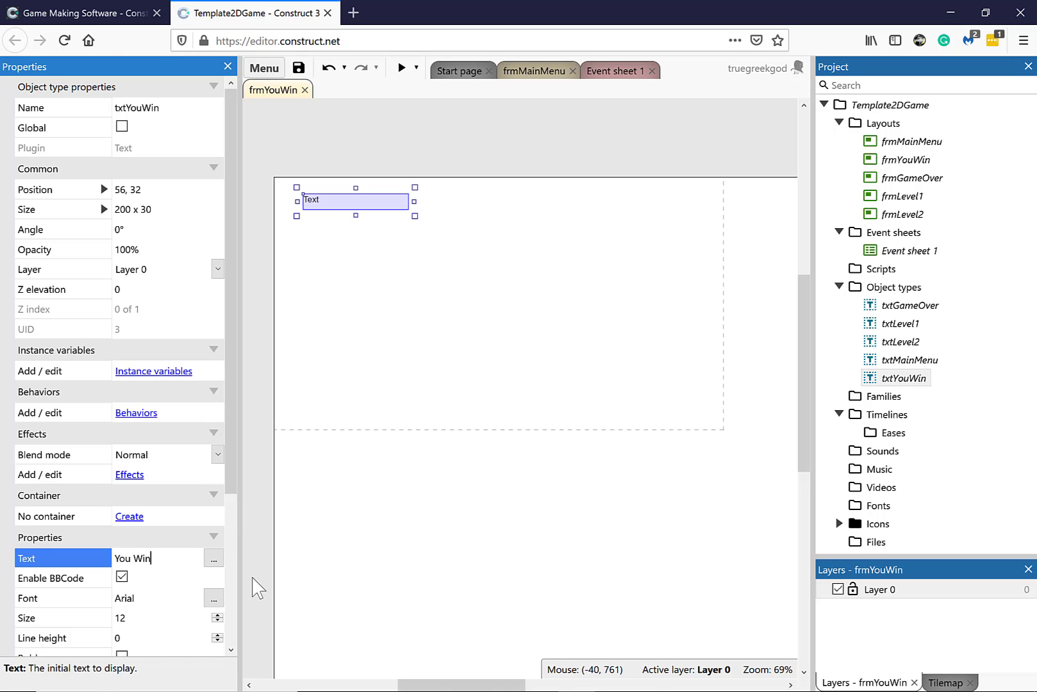
text(You Win)
key(Return)
click(430, 341)
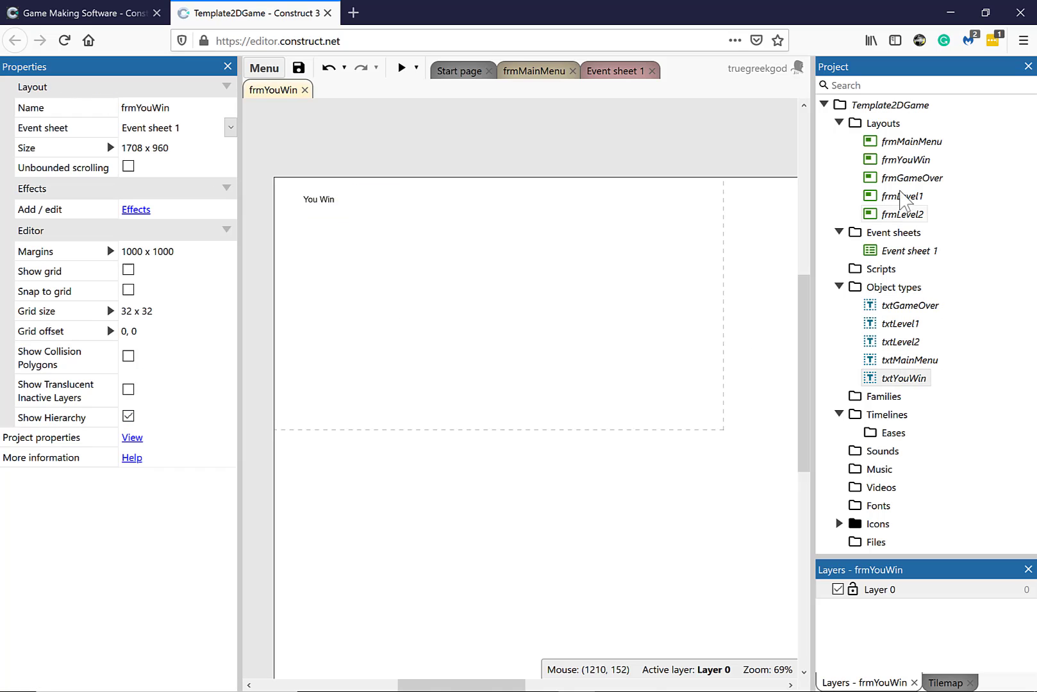
Open the frmGameOver layout and replace its Main Menu text with a txtGameOver instance at about 50, 47.
click(916, 182)
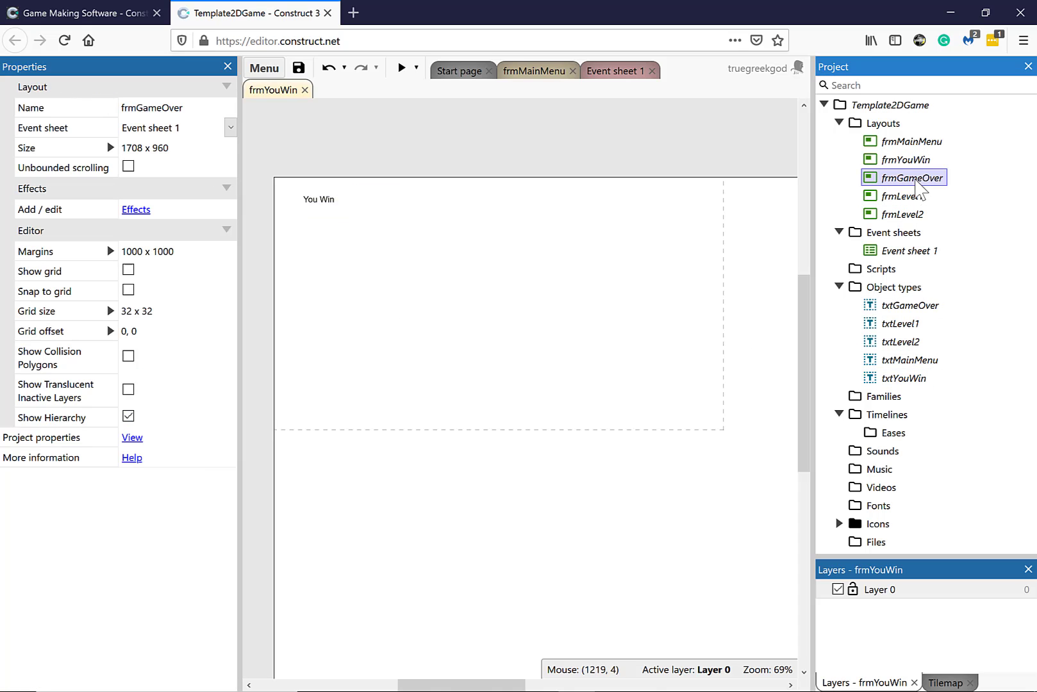
click(900, 196)
double_click(884, 180)
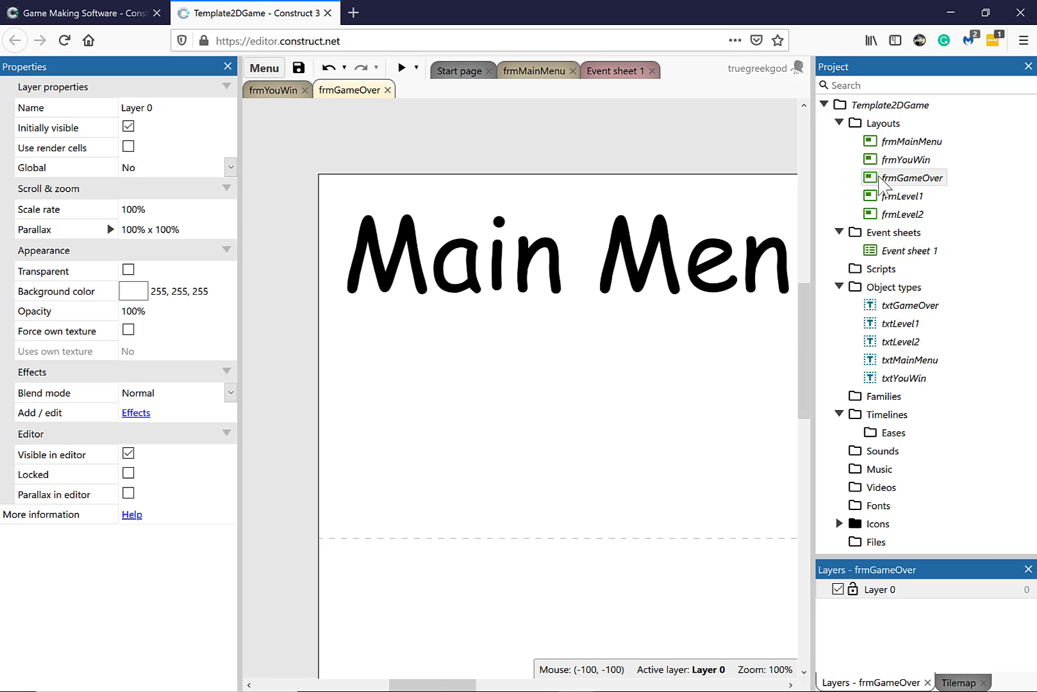
click(647, 273)
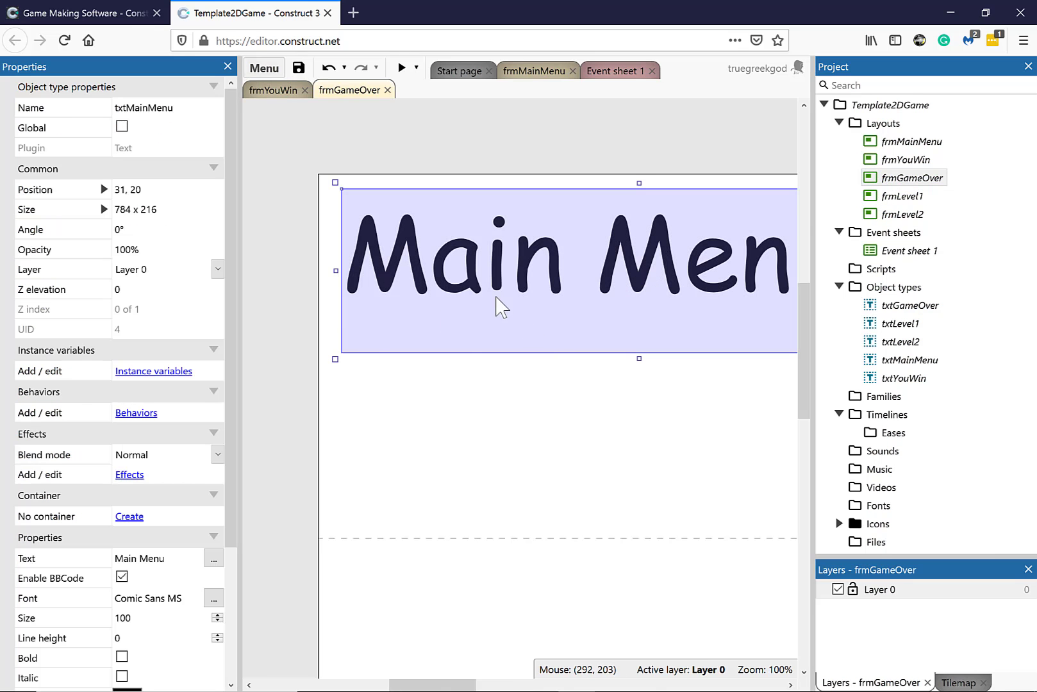
key(Delete)
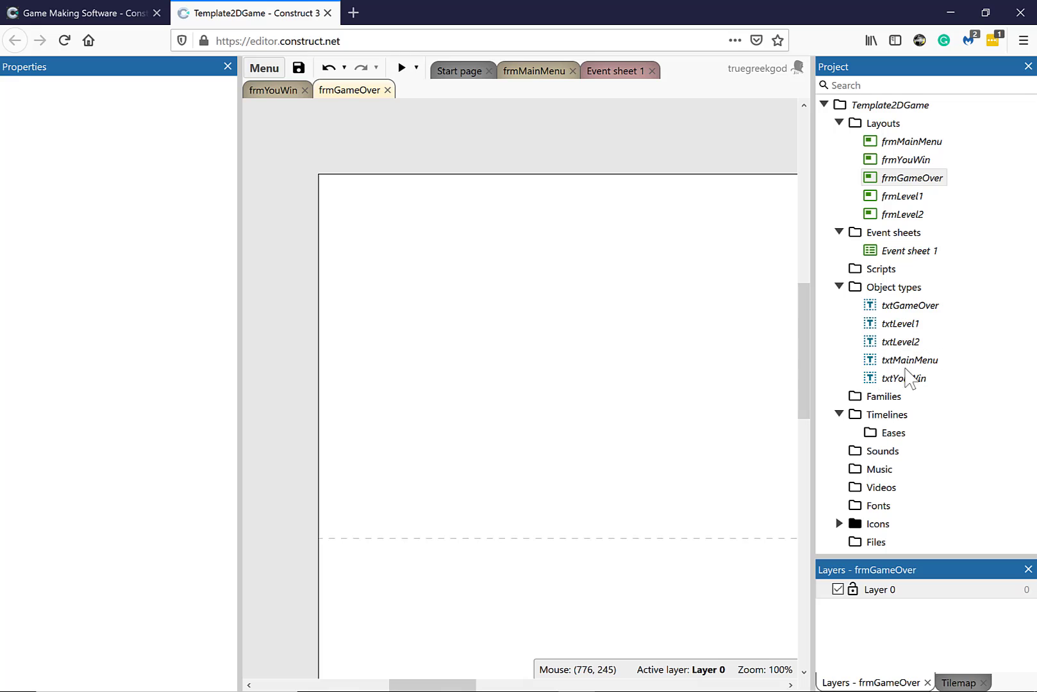
drag(897, 305, 392, 225)
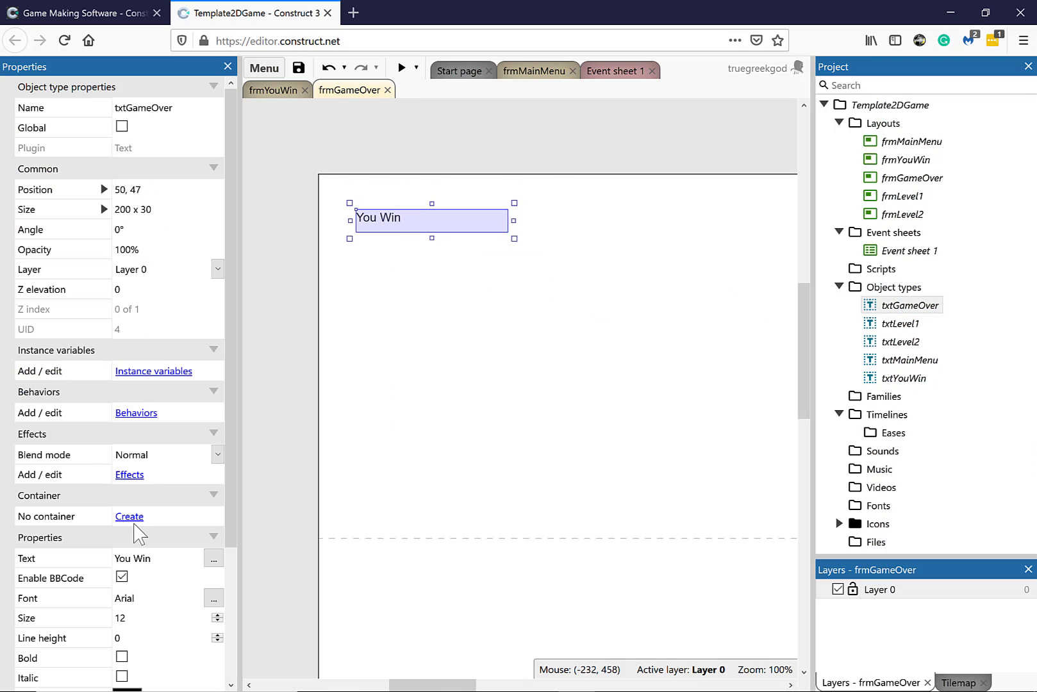
Set the text of the txtGameOver instance to "Game Over", correcting the capital V.
click(155, 559)
text(Game OVer)
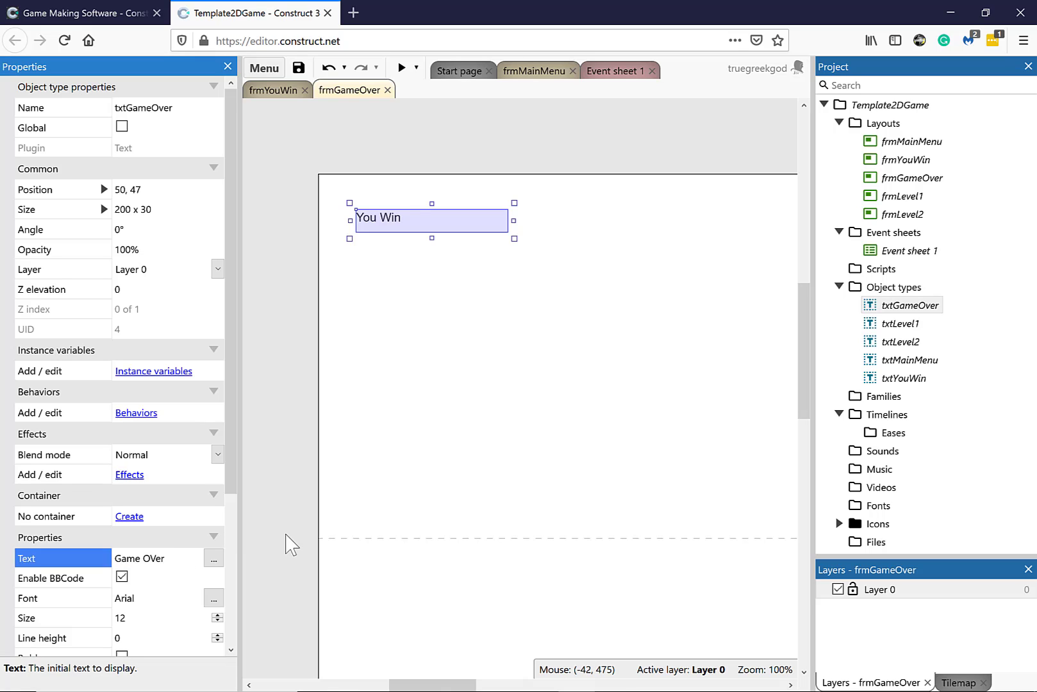
click(441, 401)
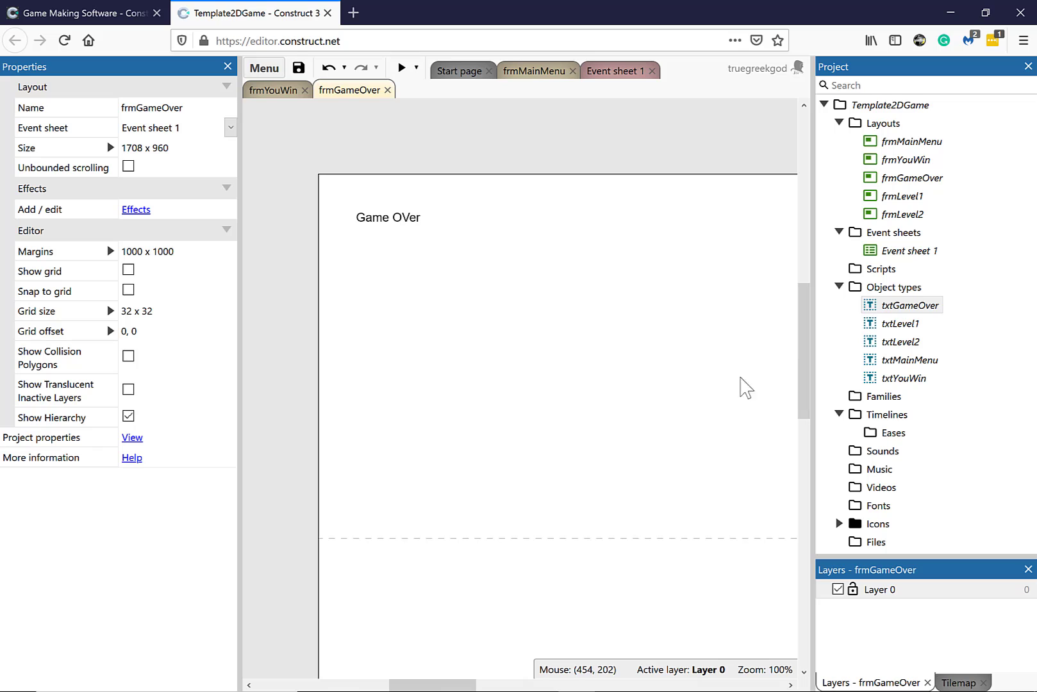
click(404, 235)
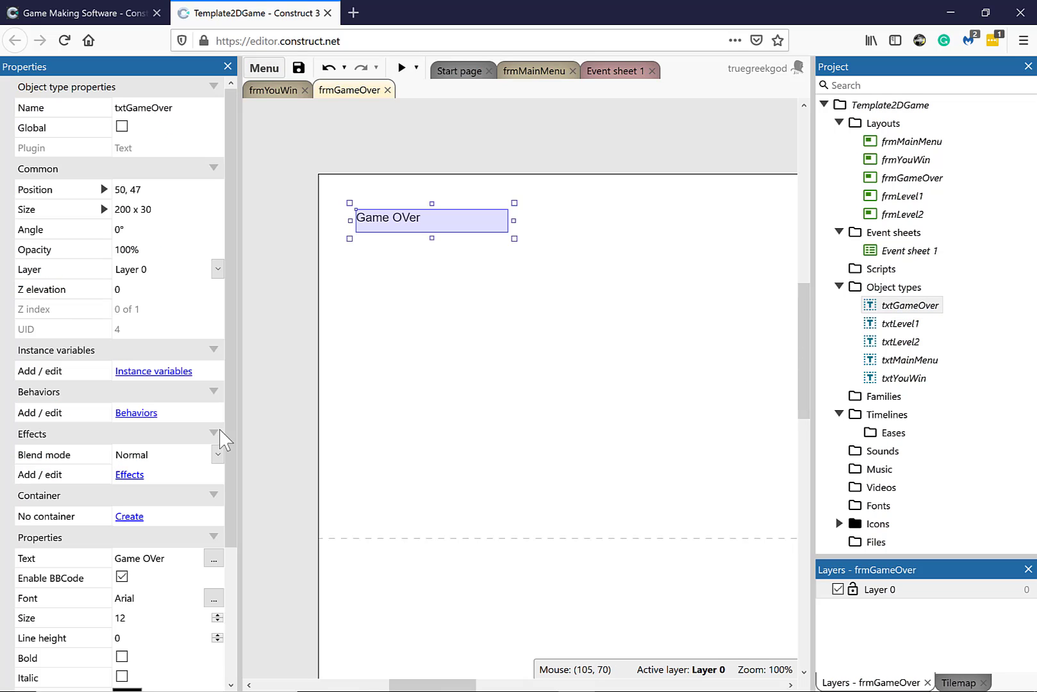
drag(151, 558, 115, 558)
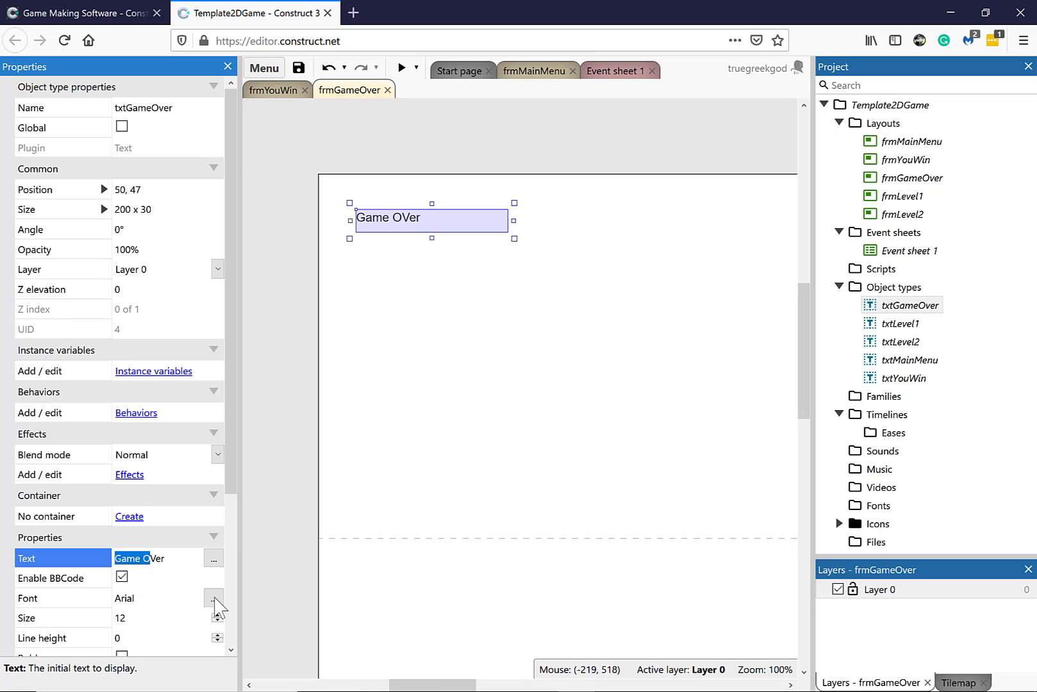
click(241, 558)
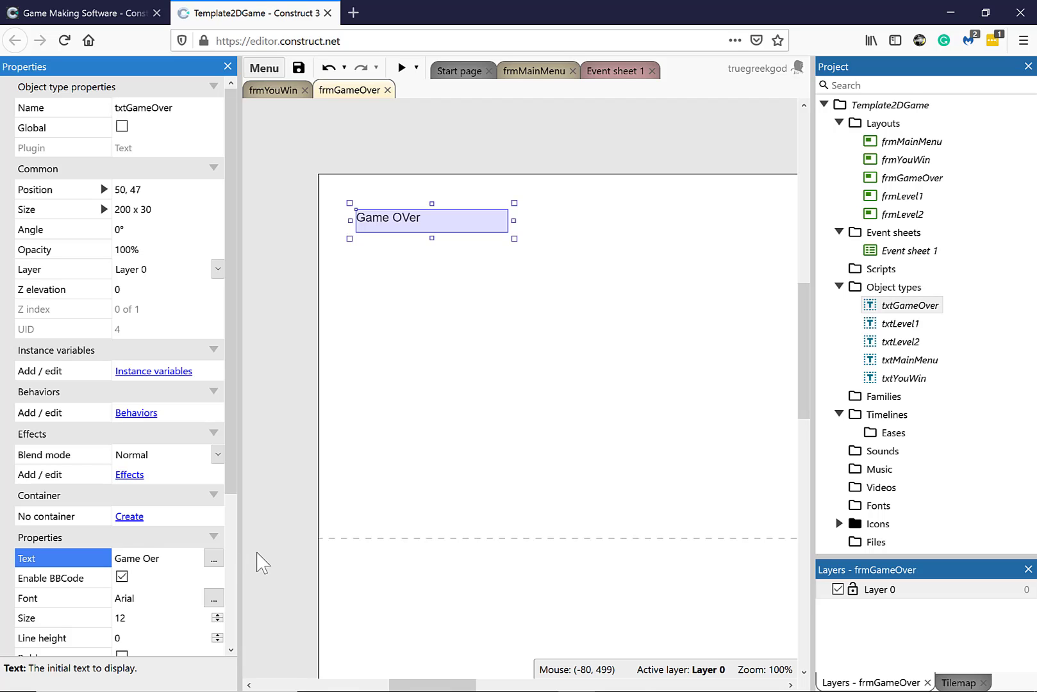
text(v)
click(490, 288)
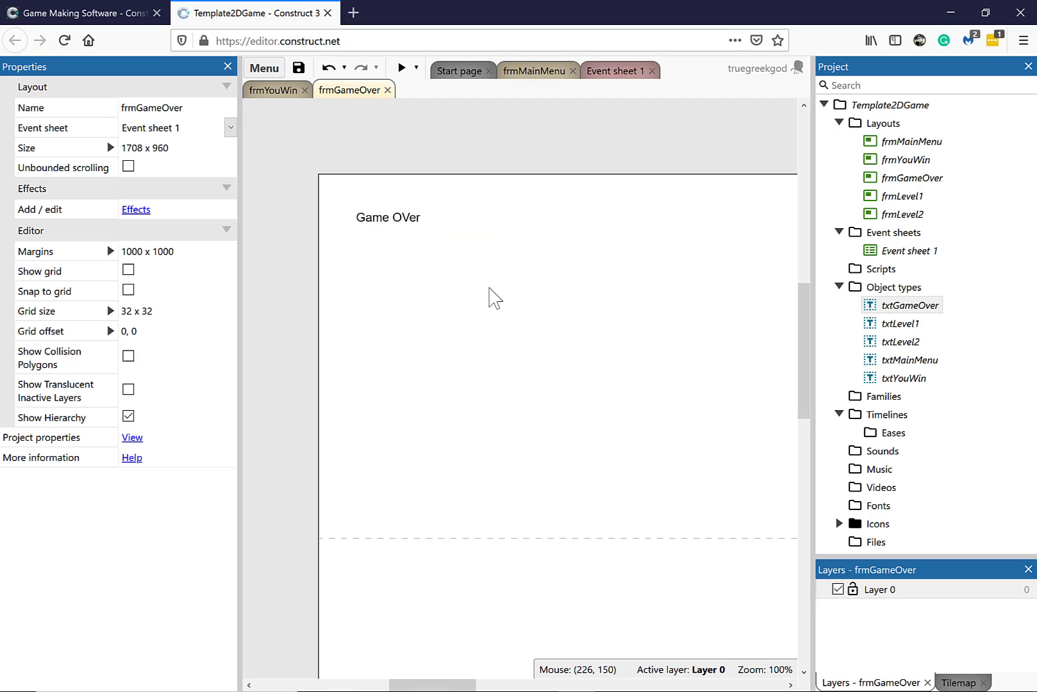
Open the frmLevel1 layout and replace its Main Menu text with a txtLevel1 instance at about 93, 63.
click(871, 197)
double_click(871, 198)
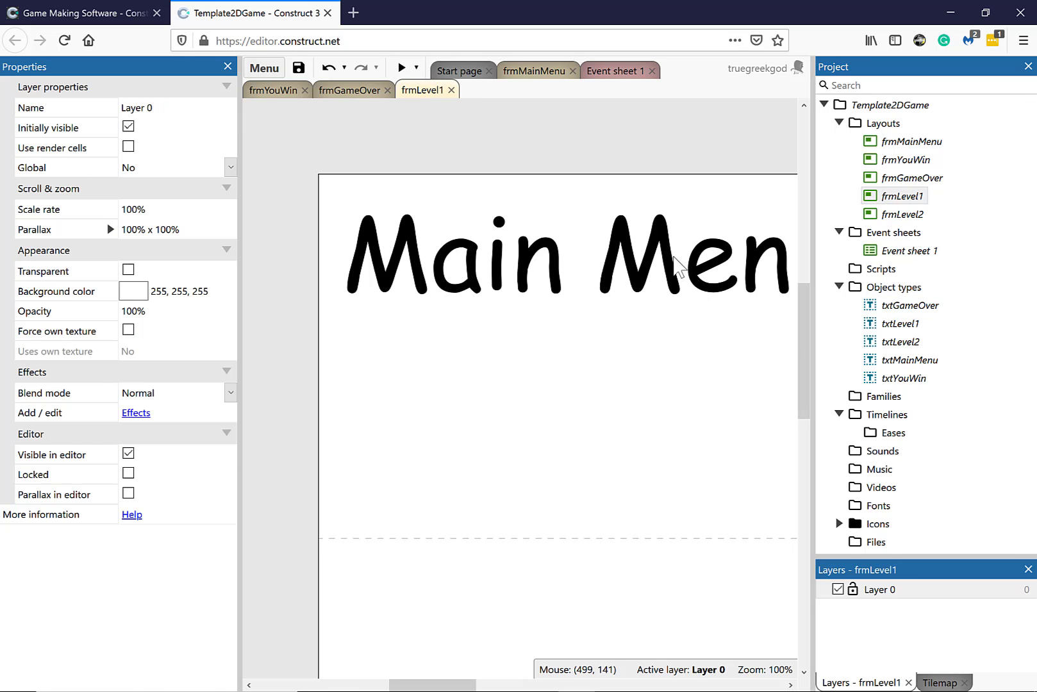
click(651, 282)
key(Delete)
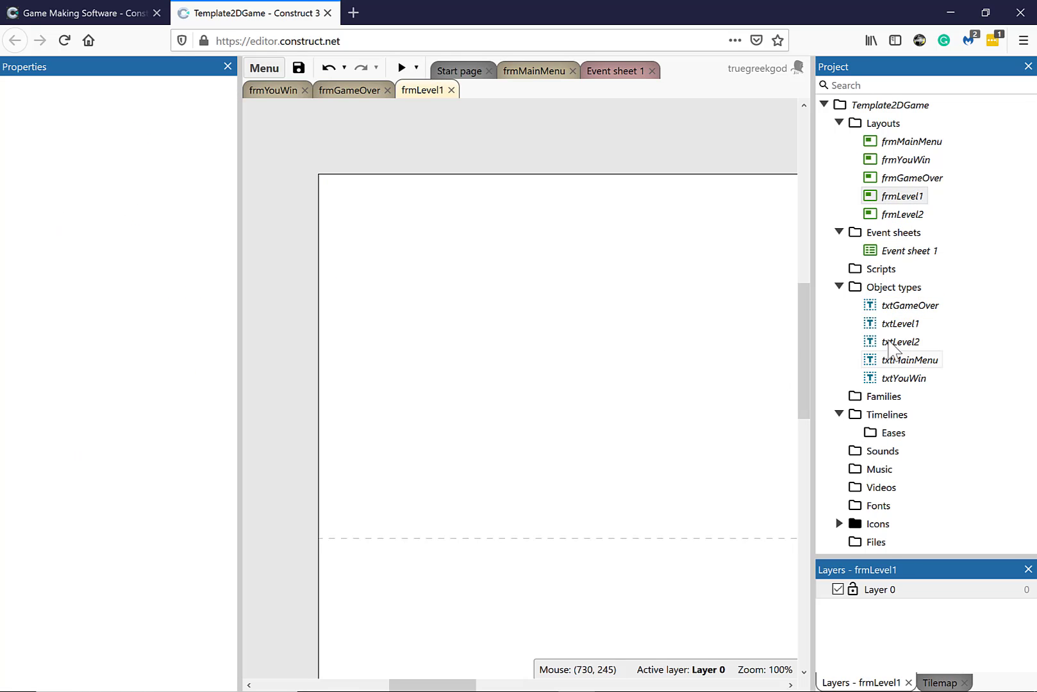
drag(890, 323, 386, 224)
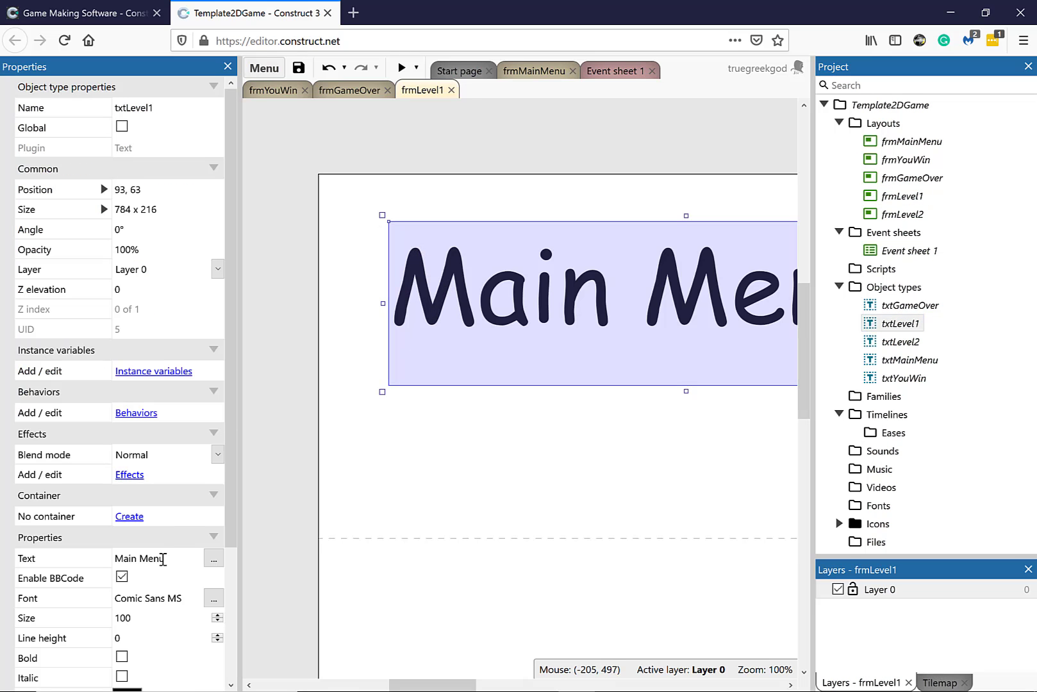
Set the text of the txtLevel1 instance to "Level 1".
click(31, 556)
click(139, 557)
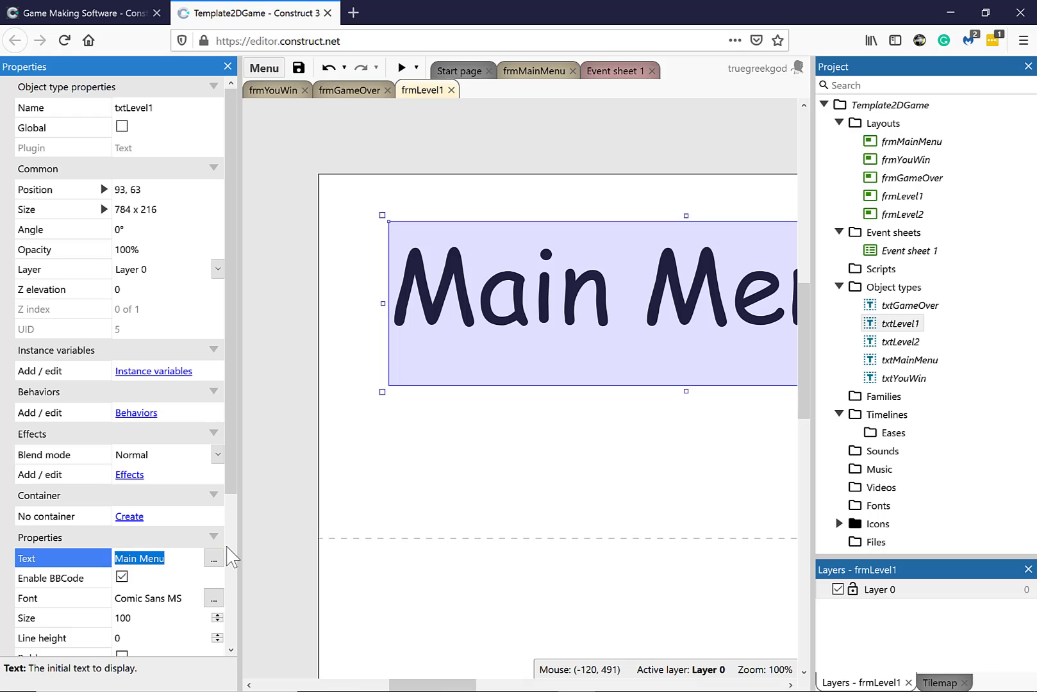
text(Level 1)
key(Tab)
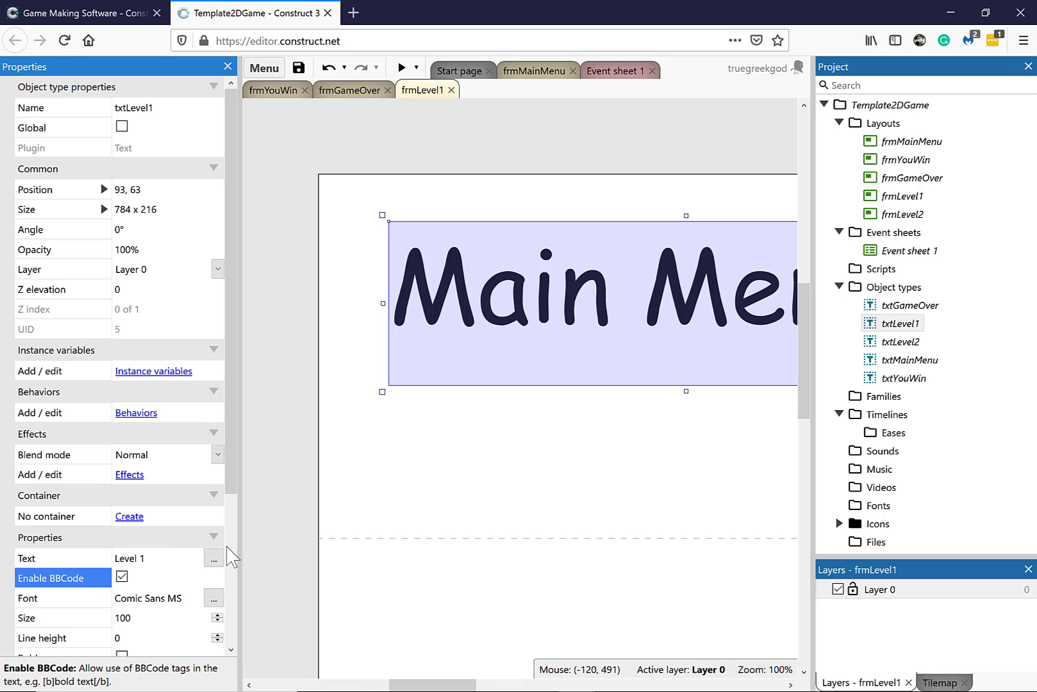
click(587, 452)
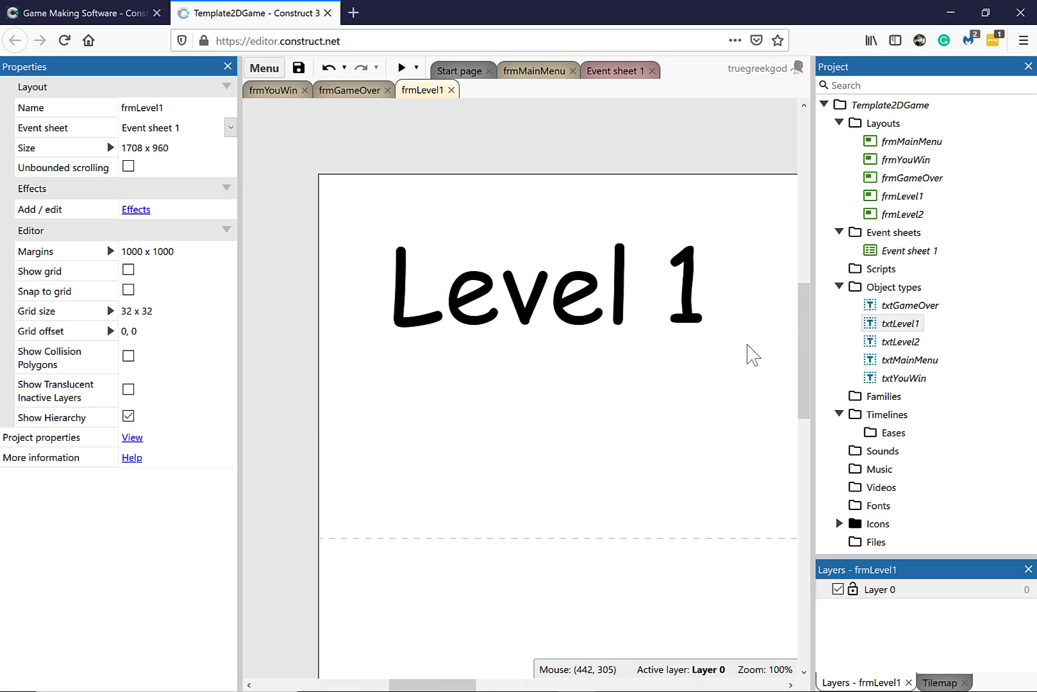
Open the frmLevel2 layout and delete its Main Menu text.
double_click(904, 214)
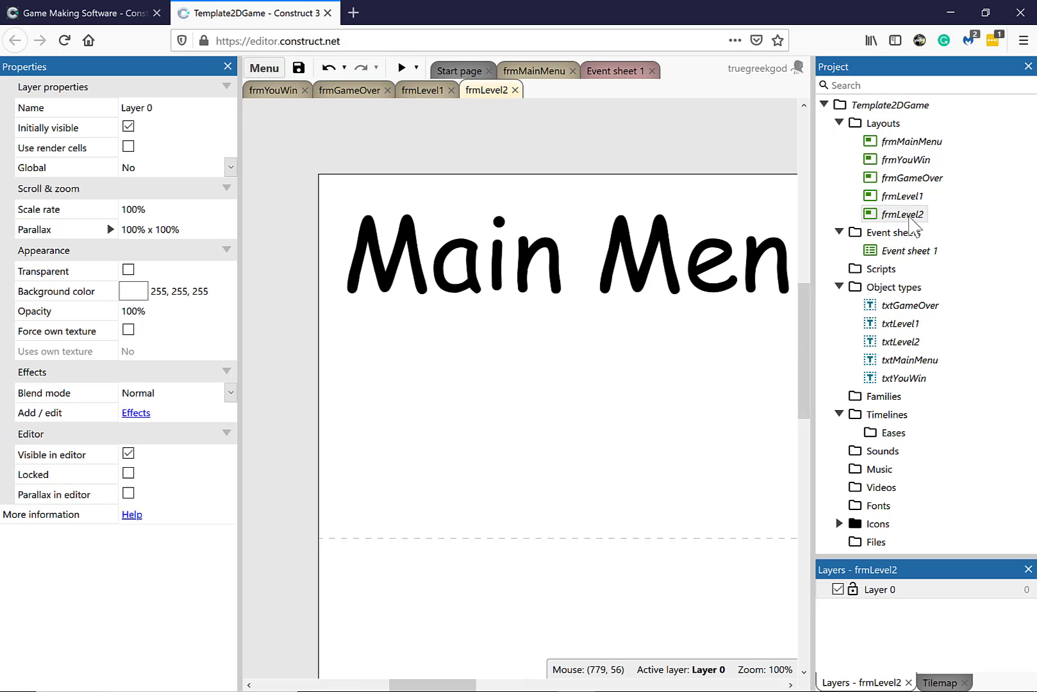
click(698, 262)
key(Delete)
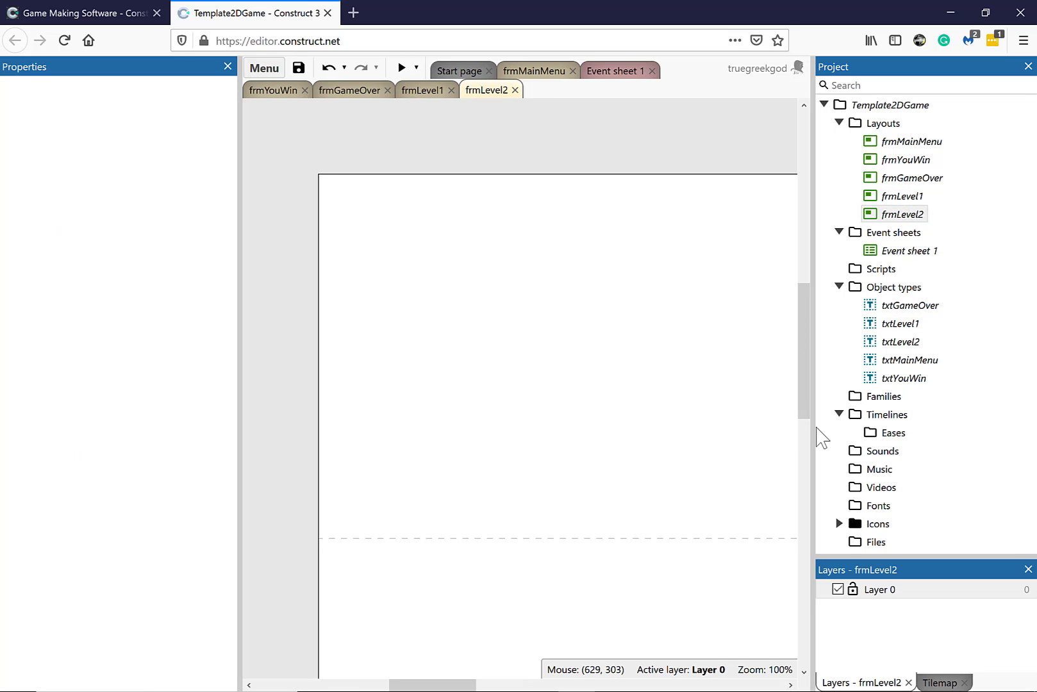
Place a txtLevel2 instance on the frmLevel2 layout at about 16, 44 and set its text to "Level 2".
drag(900, 341, 395, 251)
drag(464, 289, 405, 261)
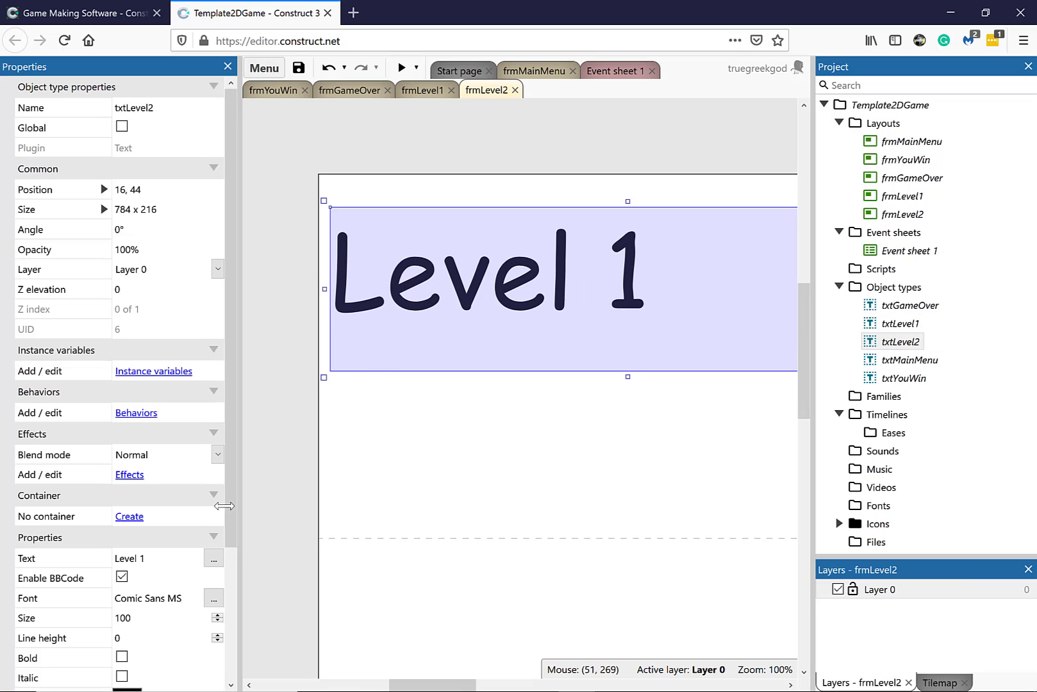
click(160, 561)
click(165, 559)
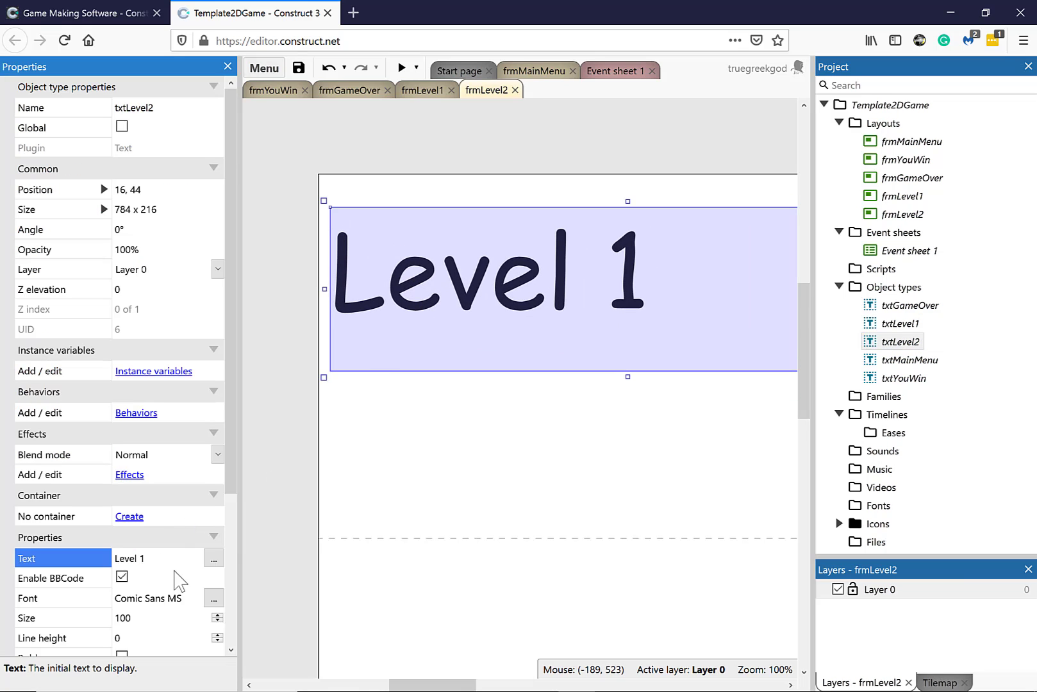
click(396, 487)
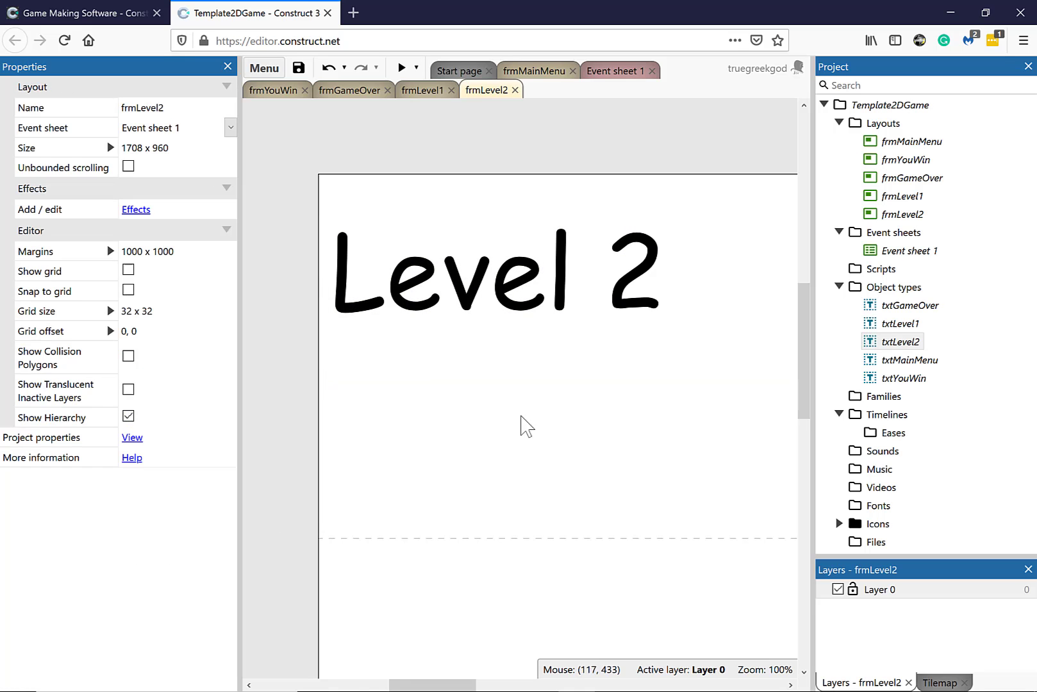
Review the title text on each layout in turn, from frmMainMenu through frmLevel2.
double_click(909, 142)
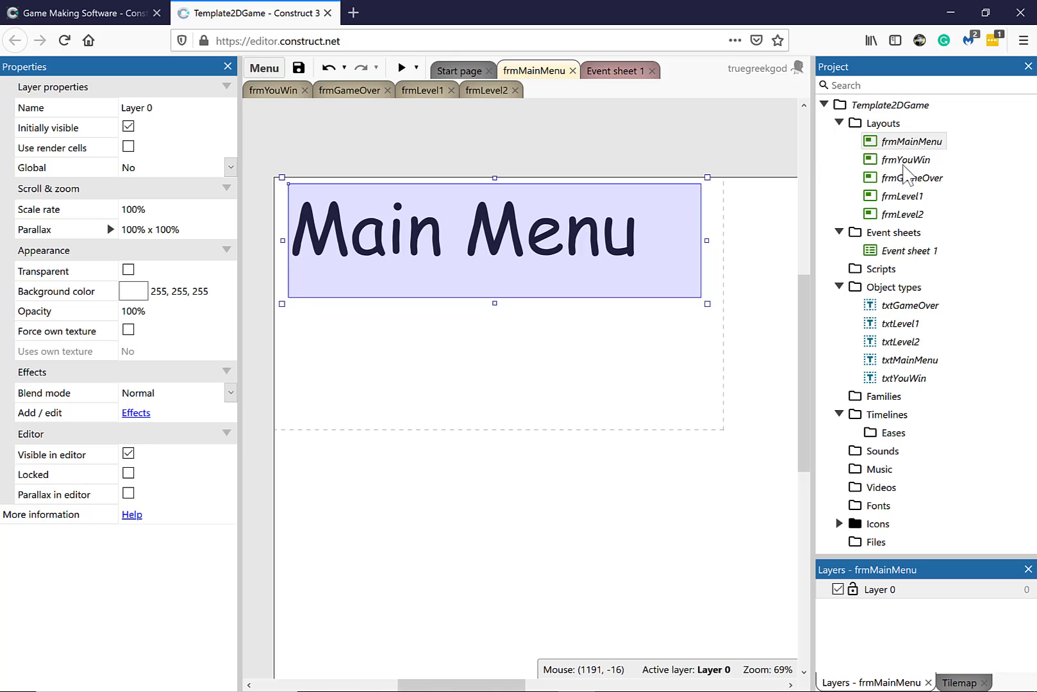
double_click(903, 164)
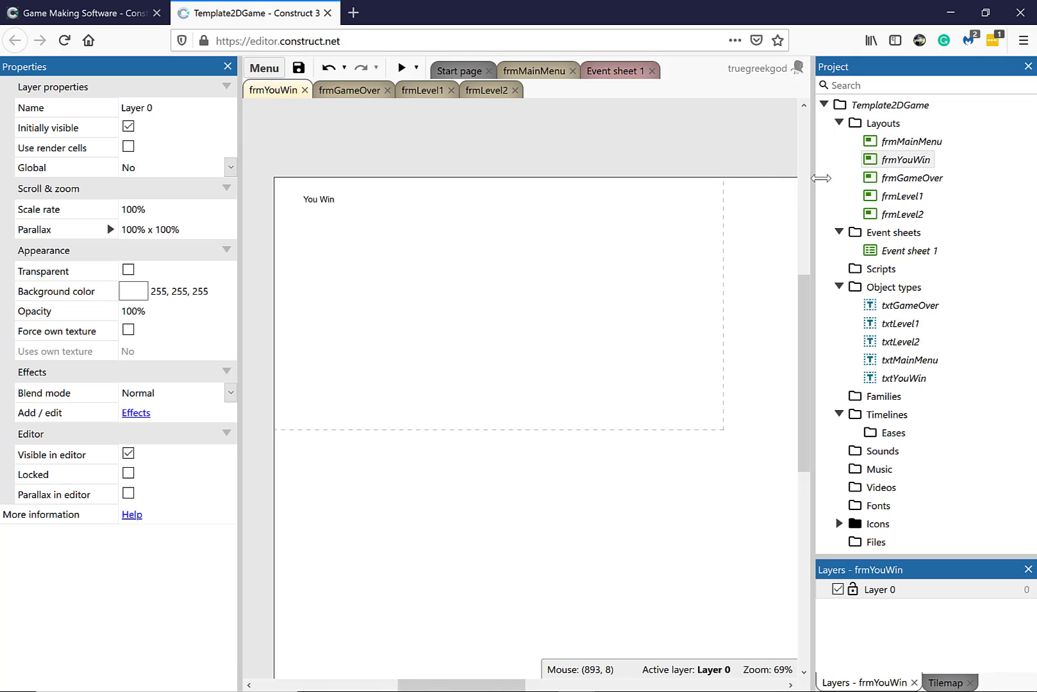
double_click(894, 178)
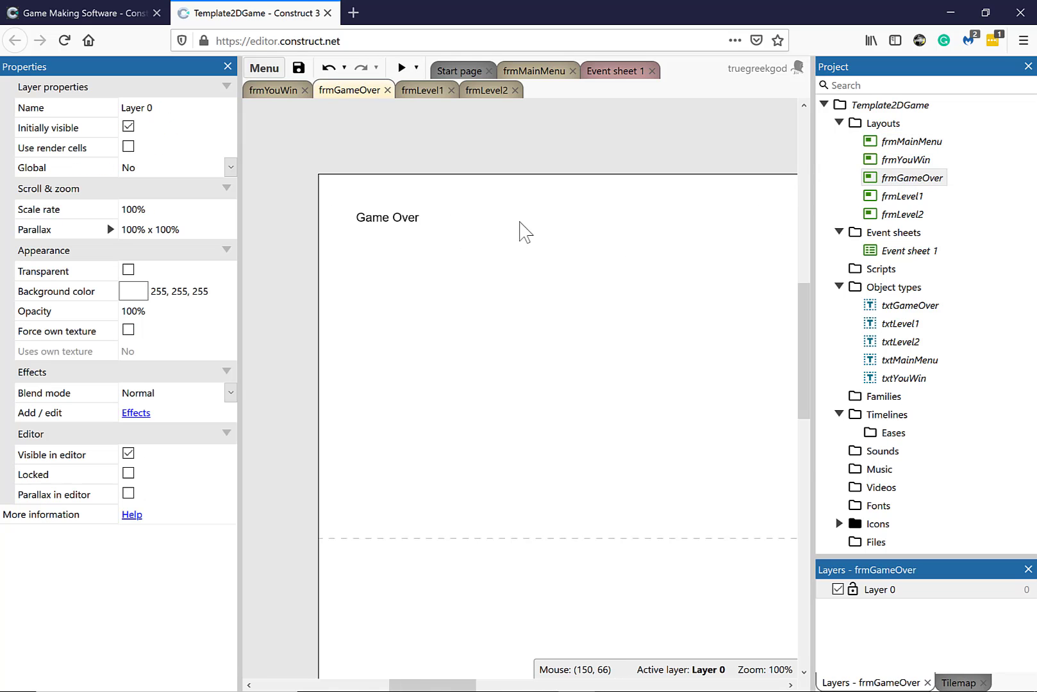
click(900, 195)
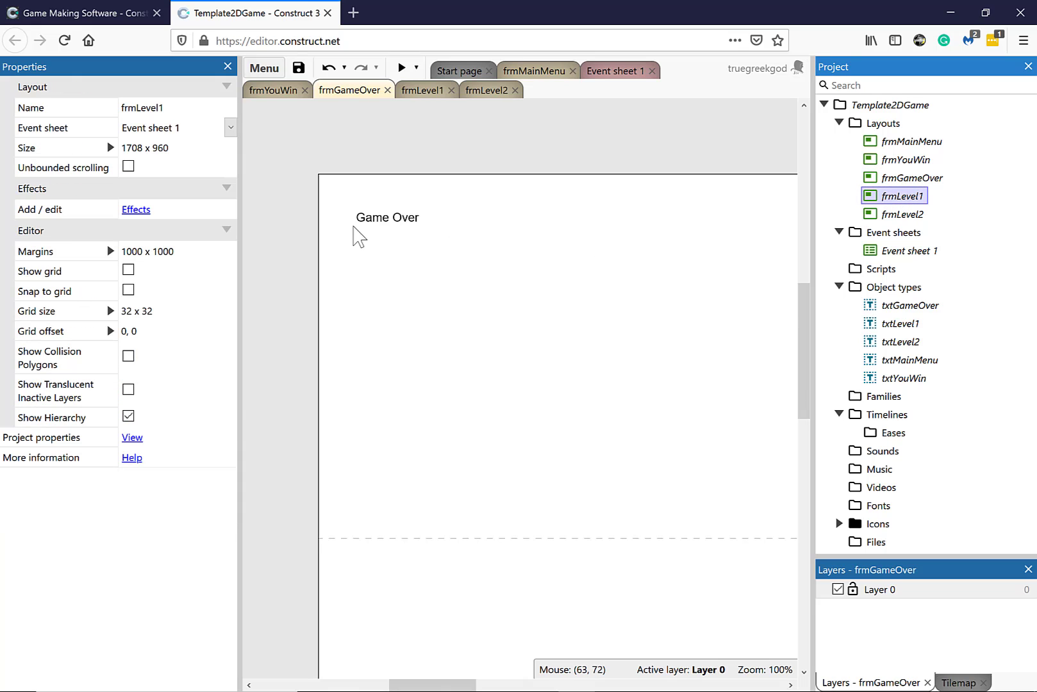
double_click(883, 201)
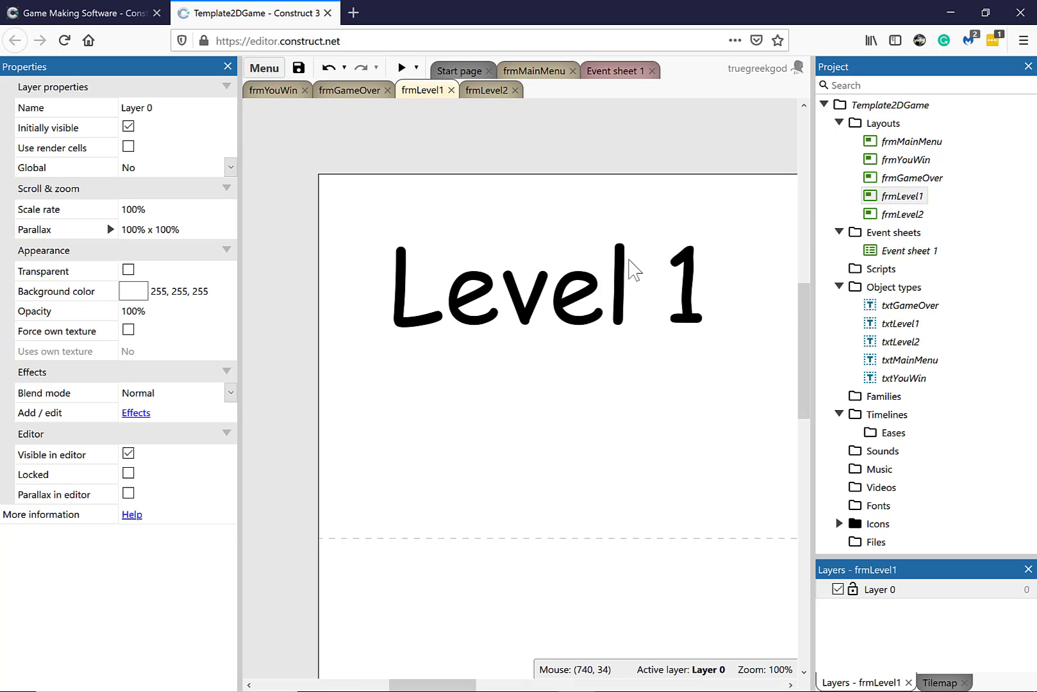
double_click(875, 216)
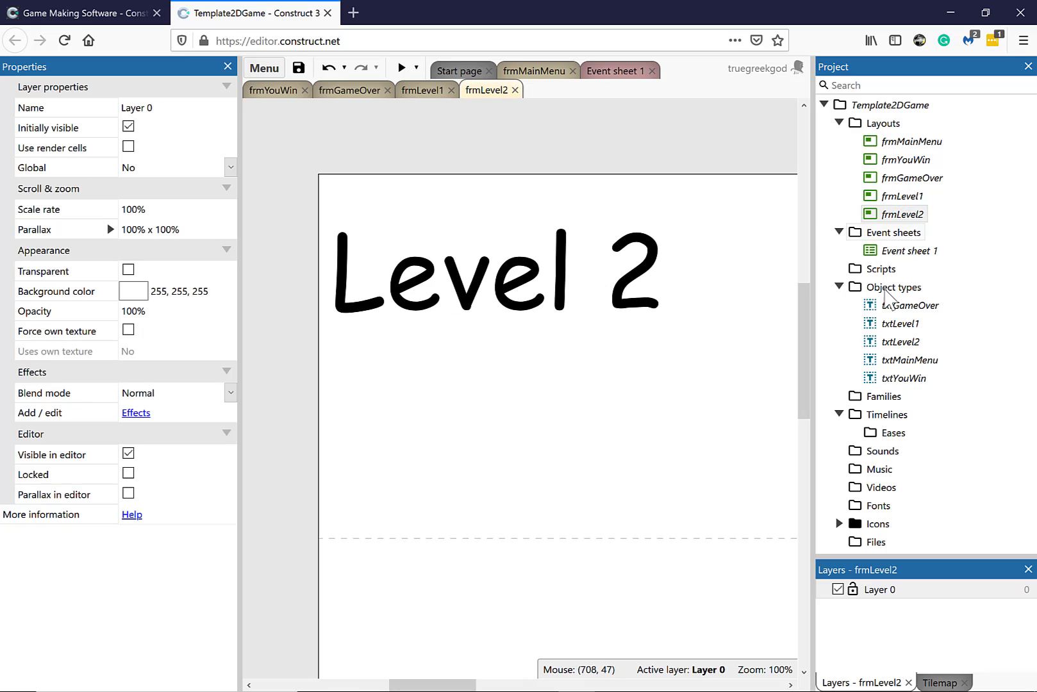
Rename the project's existing event sheet, Event sheet 1, to esOptions.
click(901, 252)
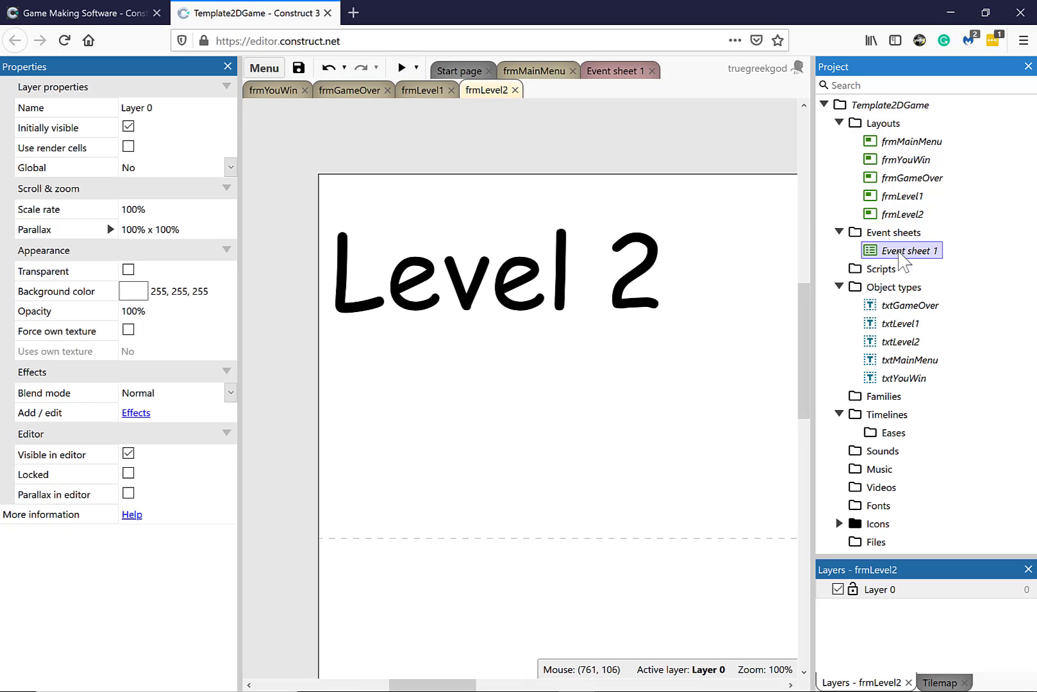
right_click(900, 253)
click(936, 290)
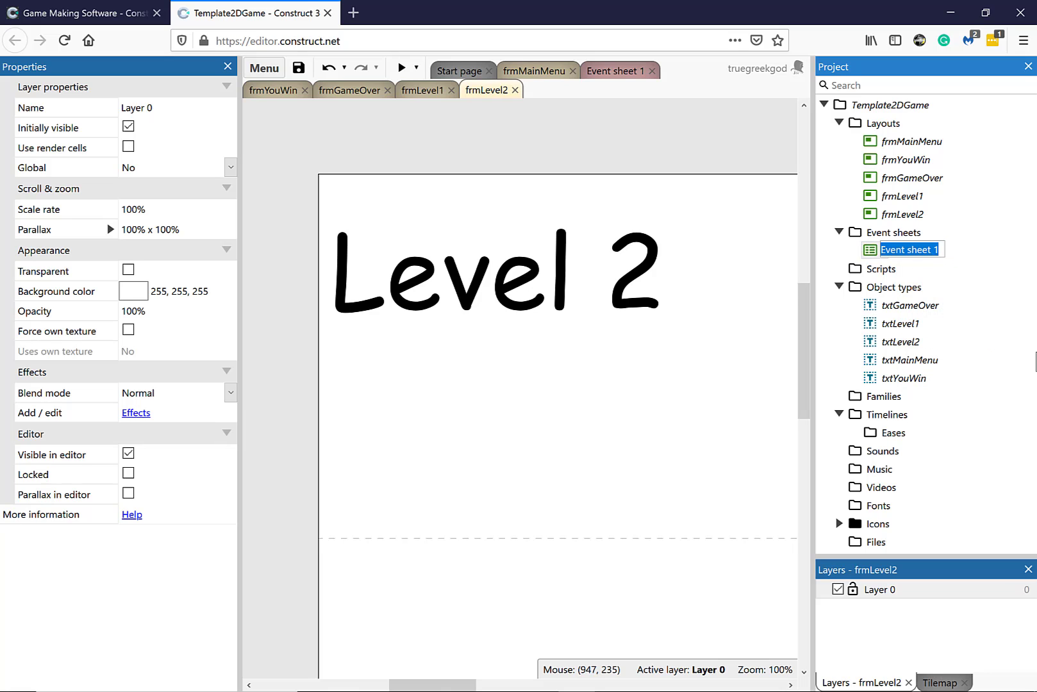
text(esOptions)
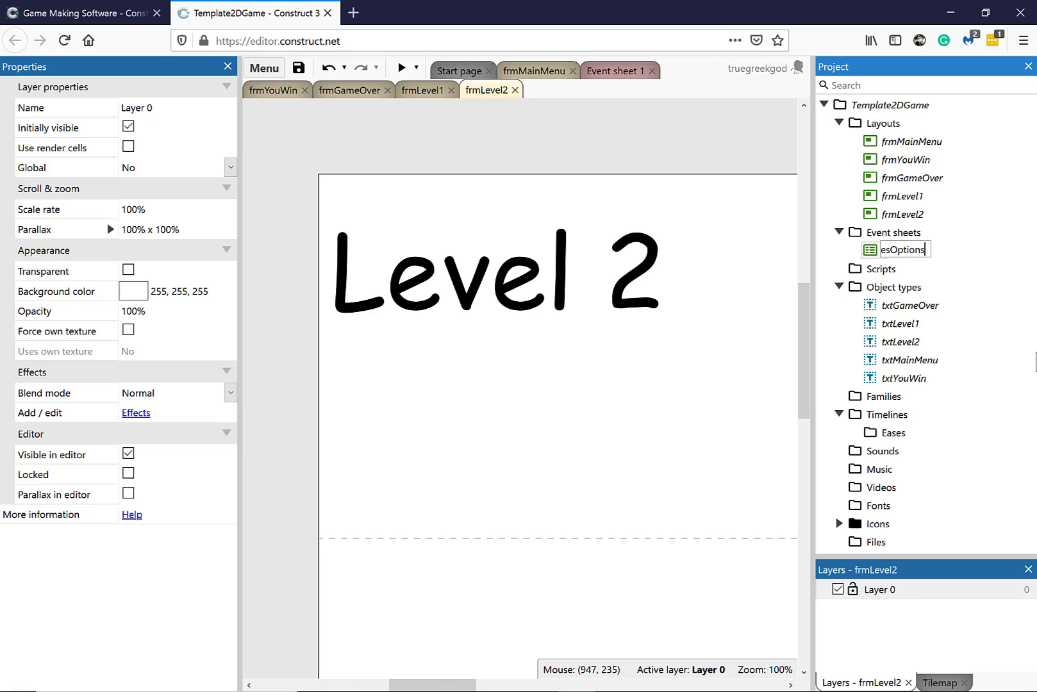
key(Return)
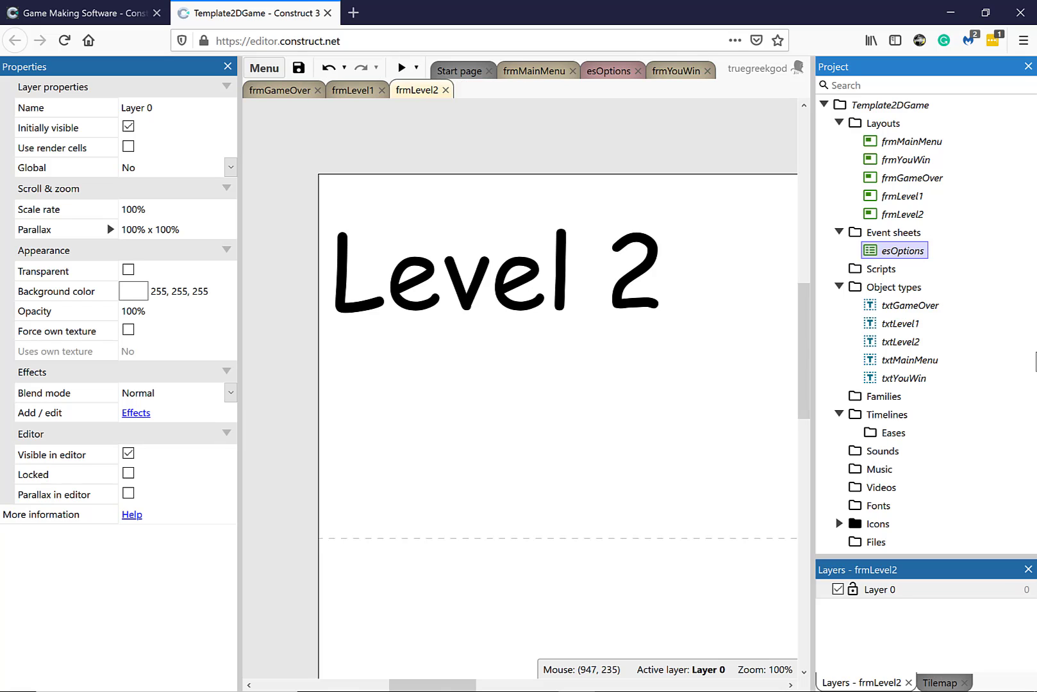
Add a second event sheet to the project and name it esLevels.
right_click(893, 234)
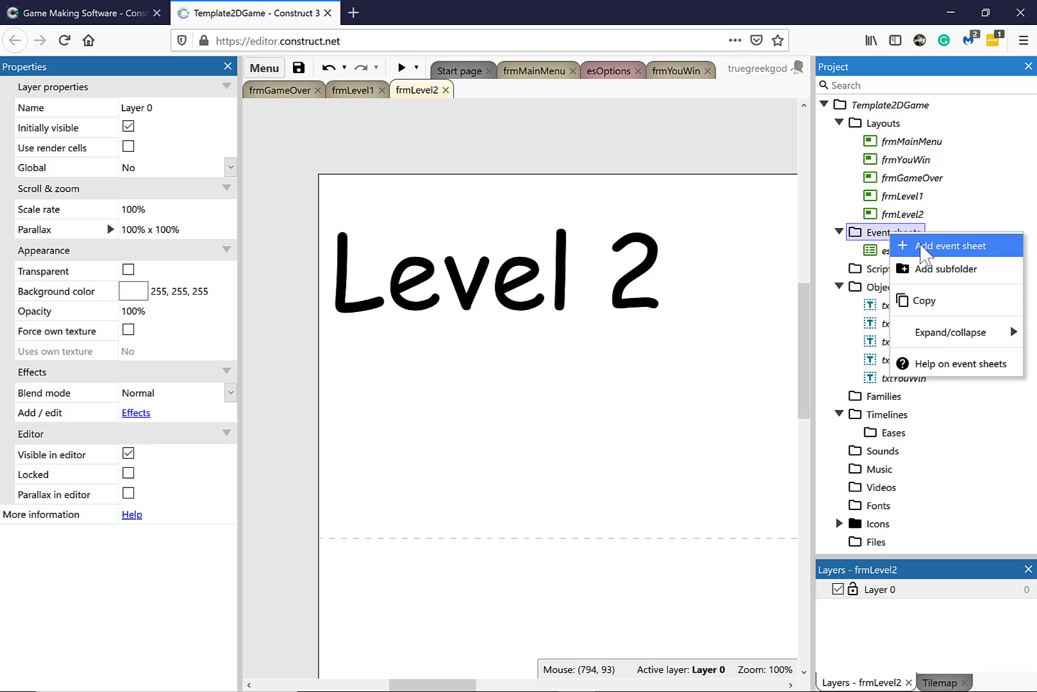
click(926, 246)
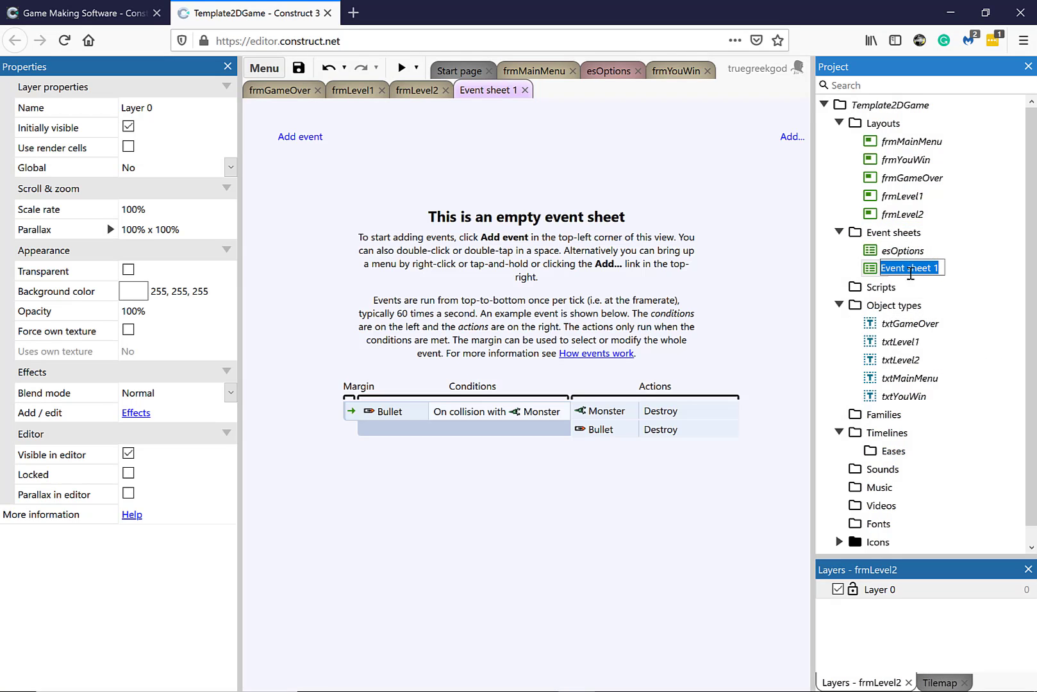
text(ex)
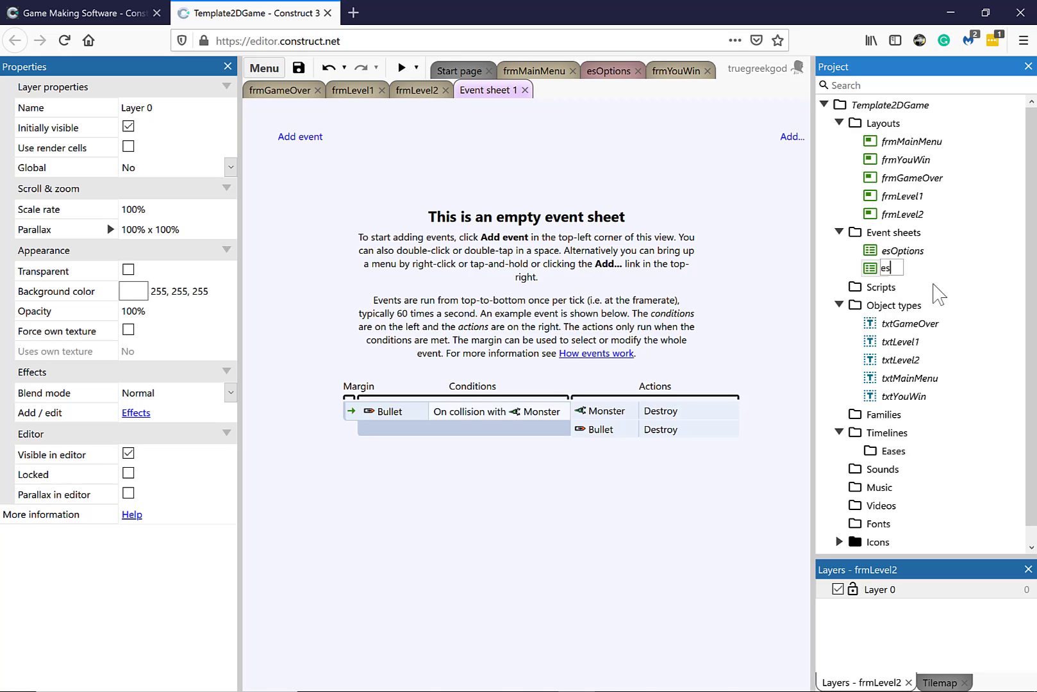
key(Return)
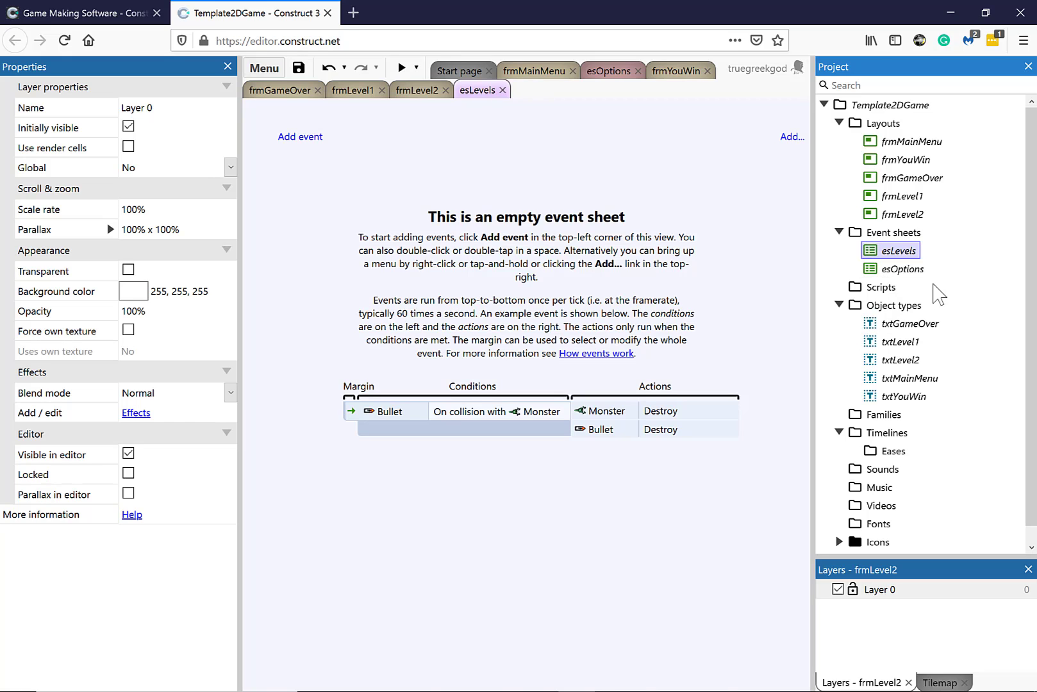
Open the frmMainMenu layout and choose esOptions as its event sheet.
double_click(877, 148)
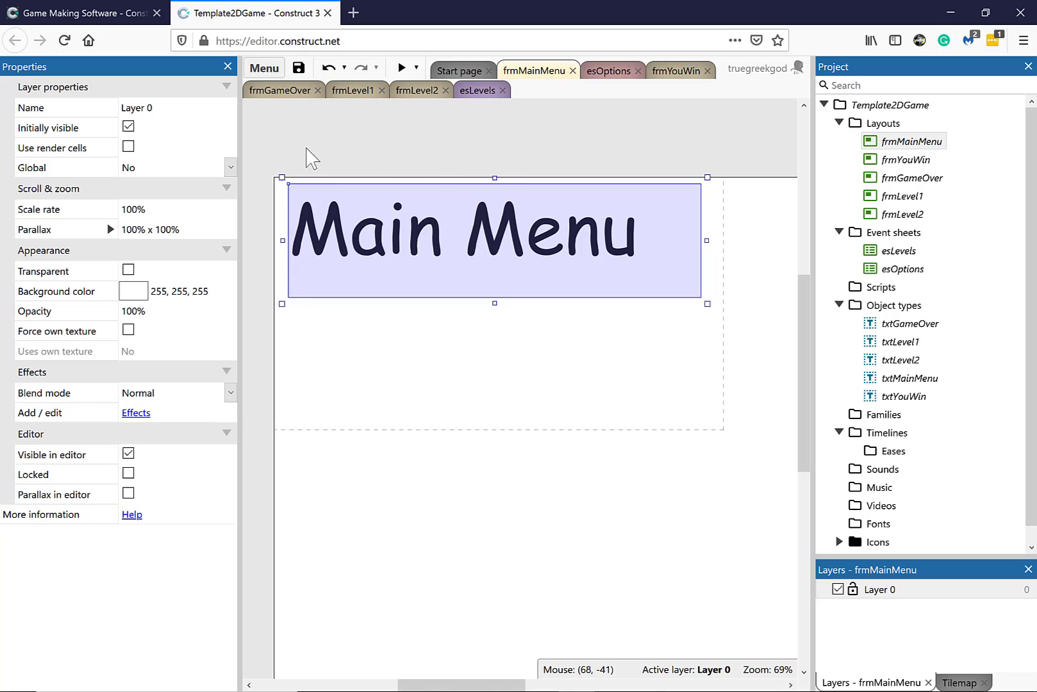
click(312, 157)
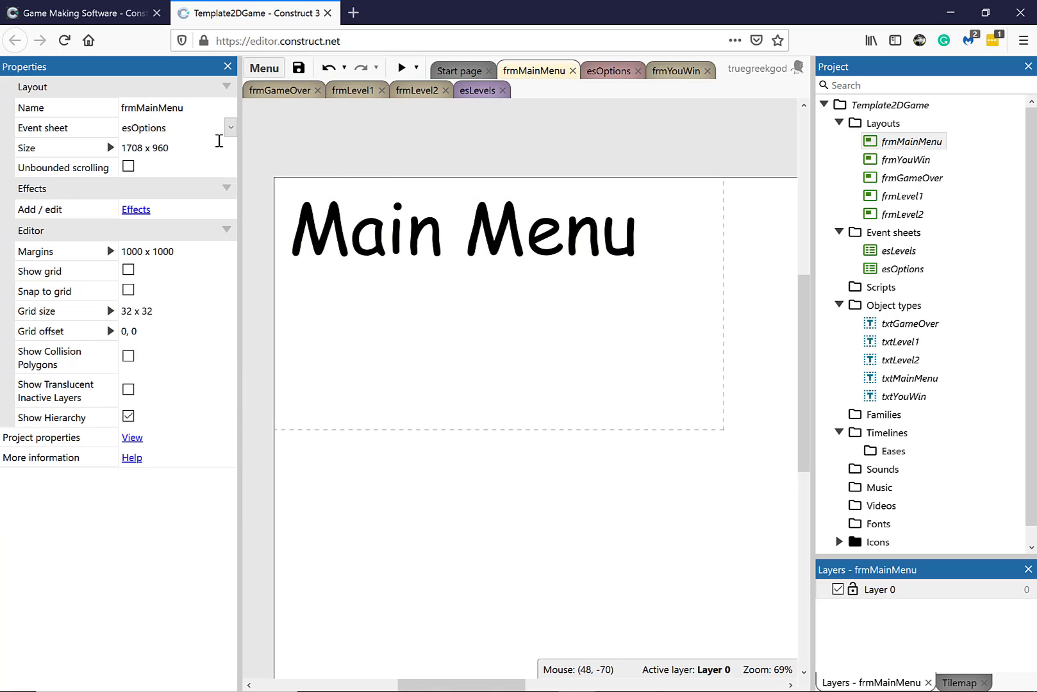
click(62, 128)
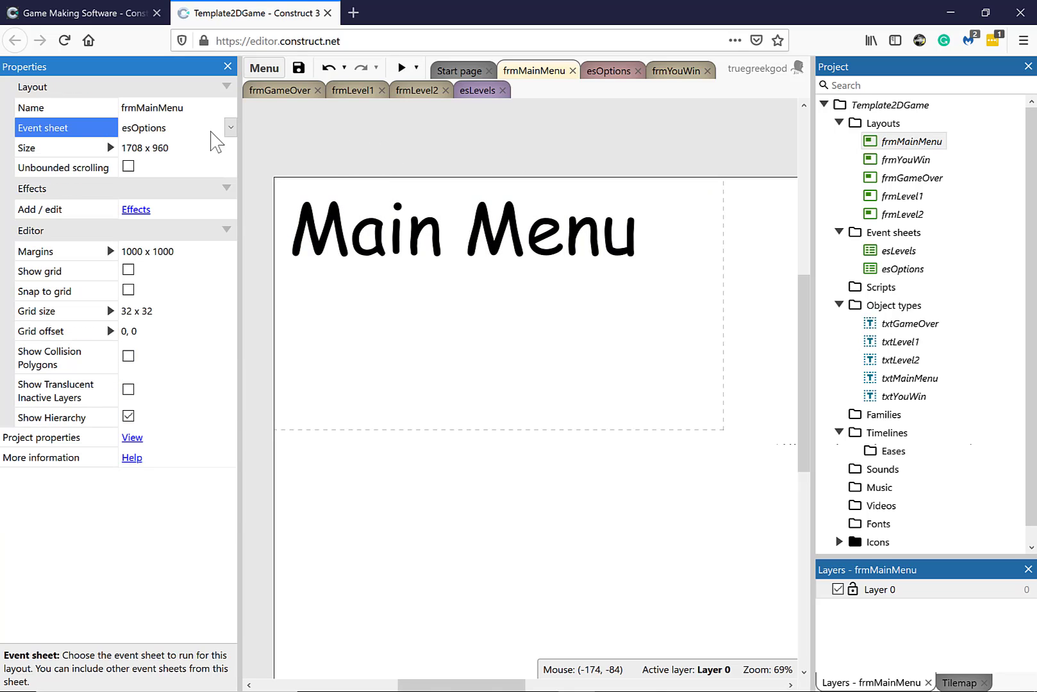
click(229, 127)
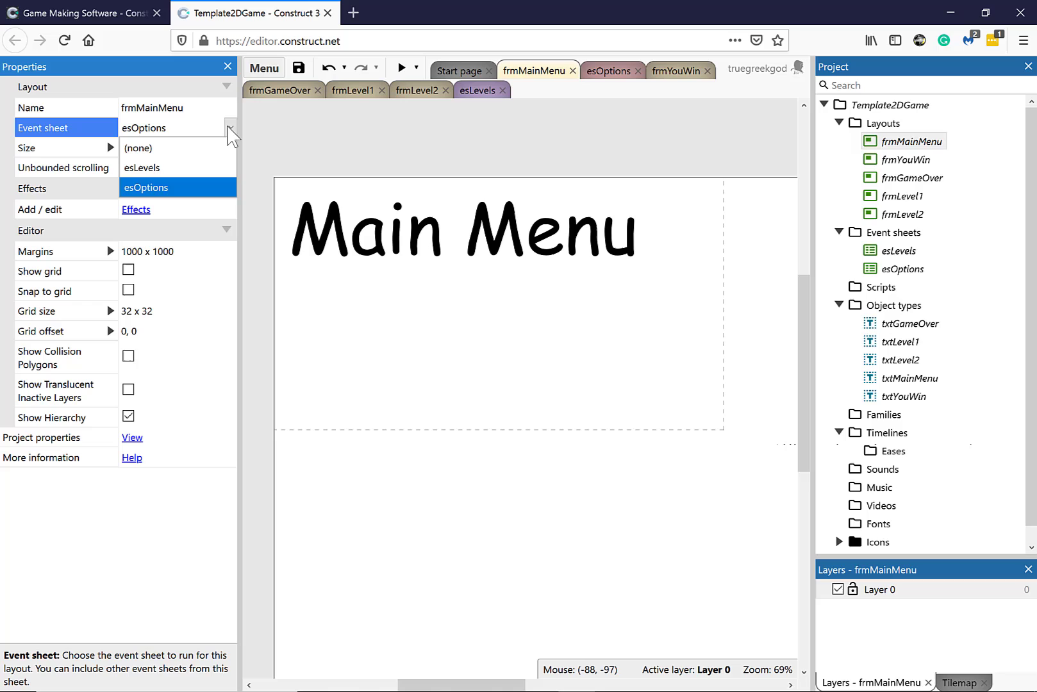
click(147, 187)
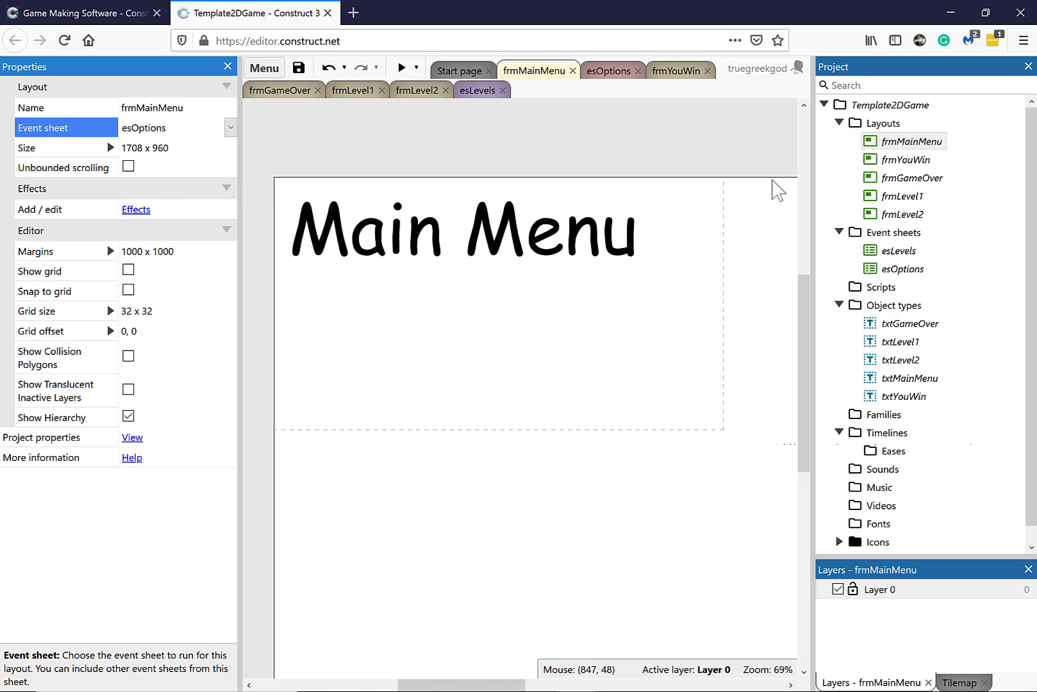
Open the frmYouWin layout and choose esOptions as its event sheet, and check which event sheet frmGameOver uses.
double_click(871, 162)
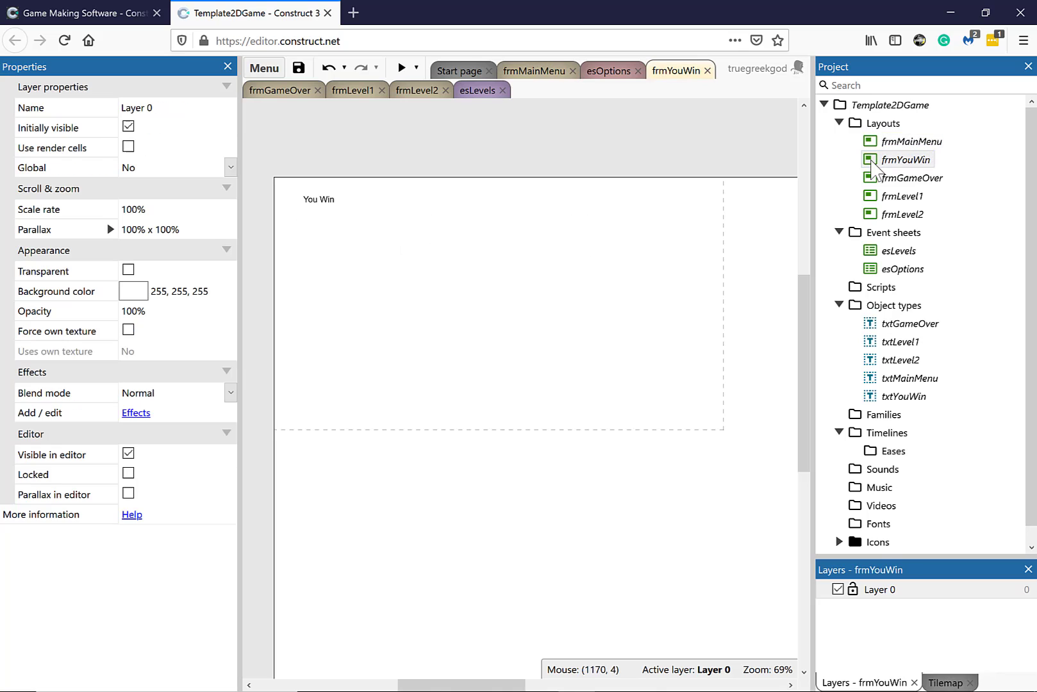
click(323, 157)
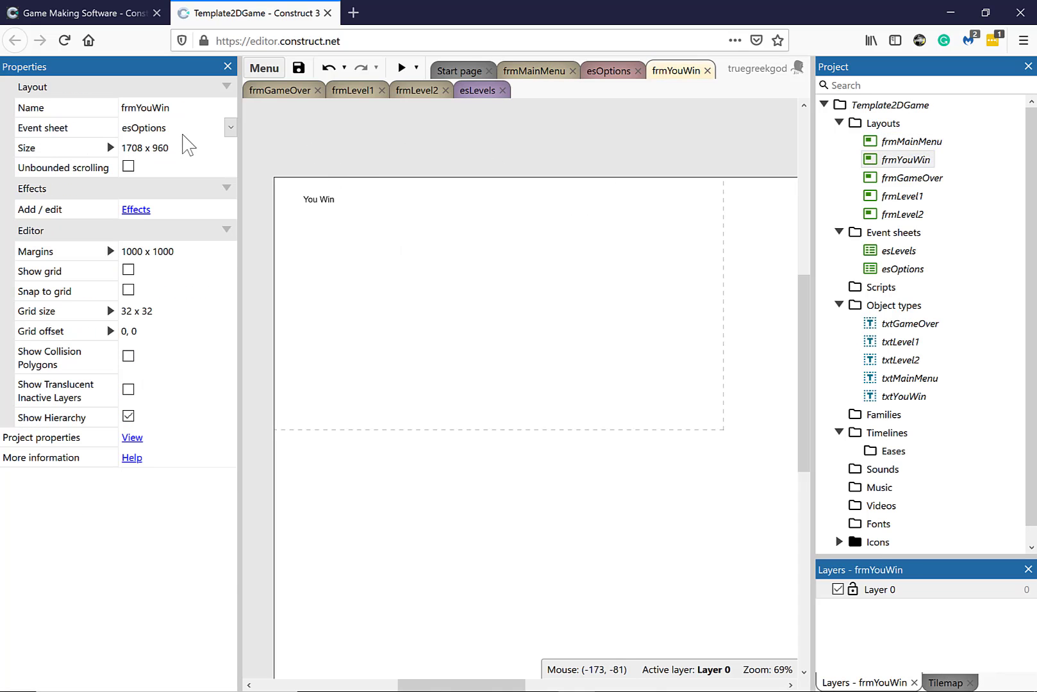
click(229, 127)
click(144, 167)
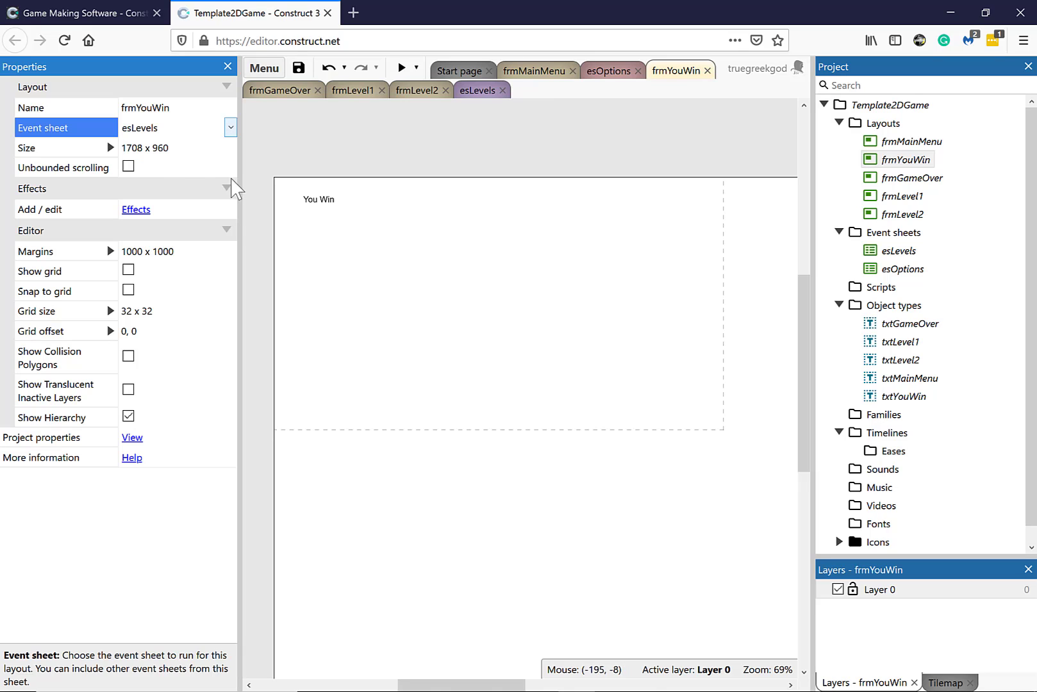
click(229, 128)
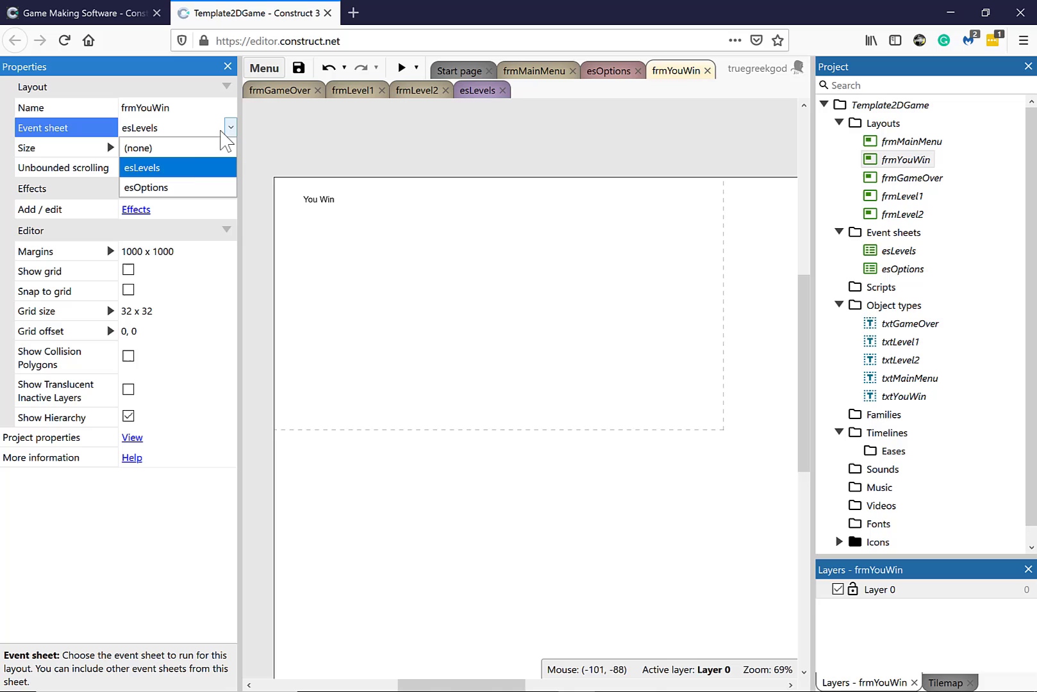
click(183, 187)
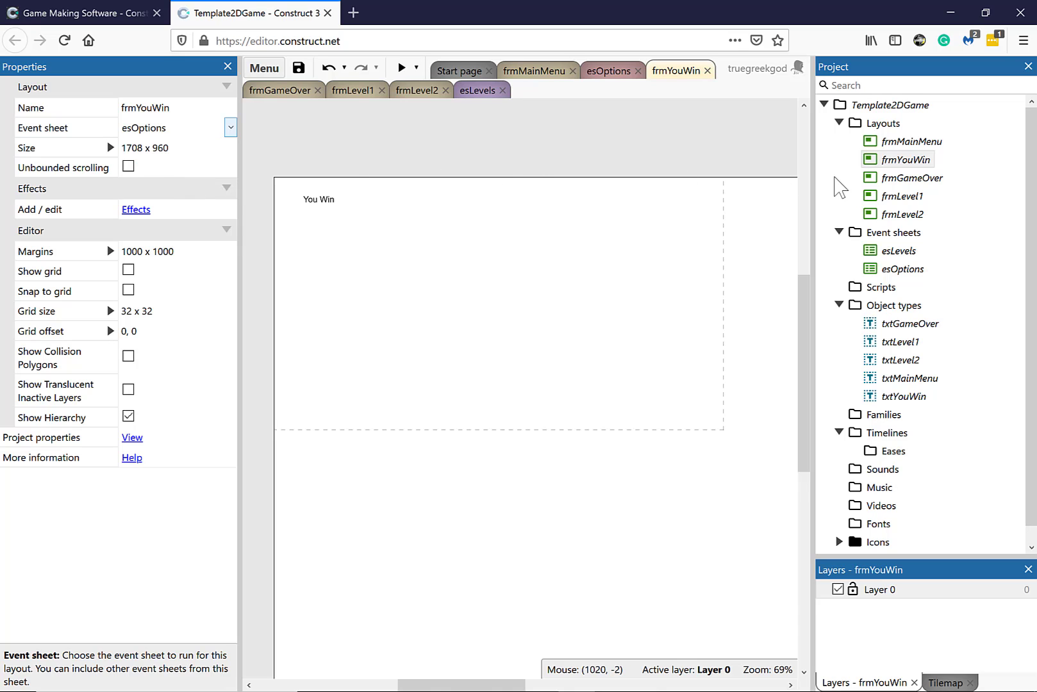
double_click(879, 178)
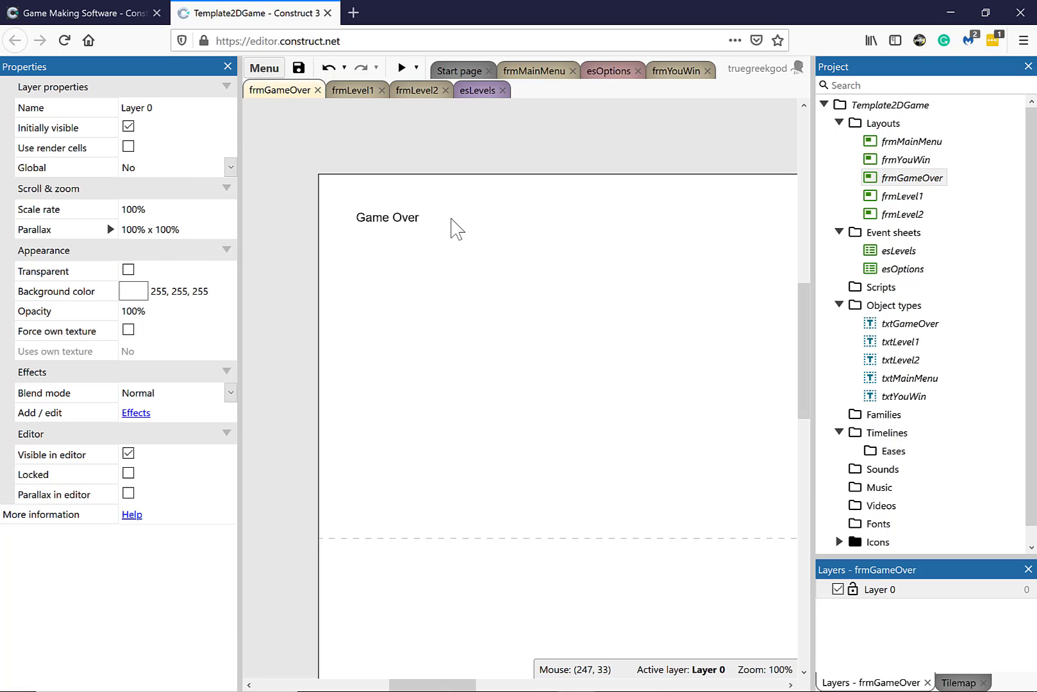
click(441, 201)
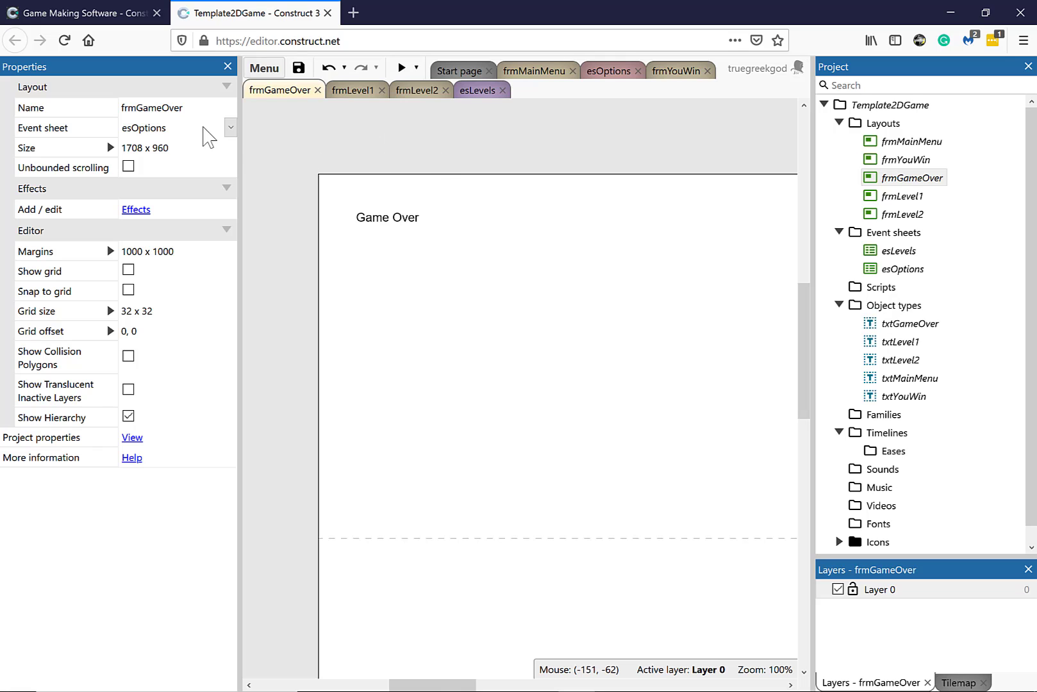
Open the frmLevel1 layout and set its event sheet to esLevels.
double_click(879, 198)
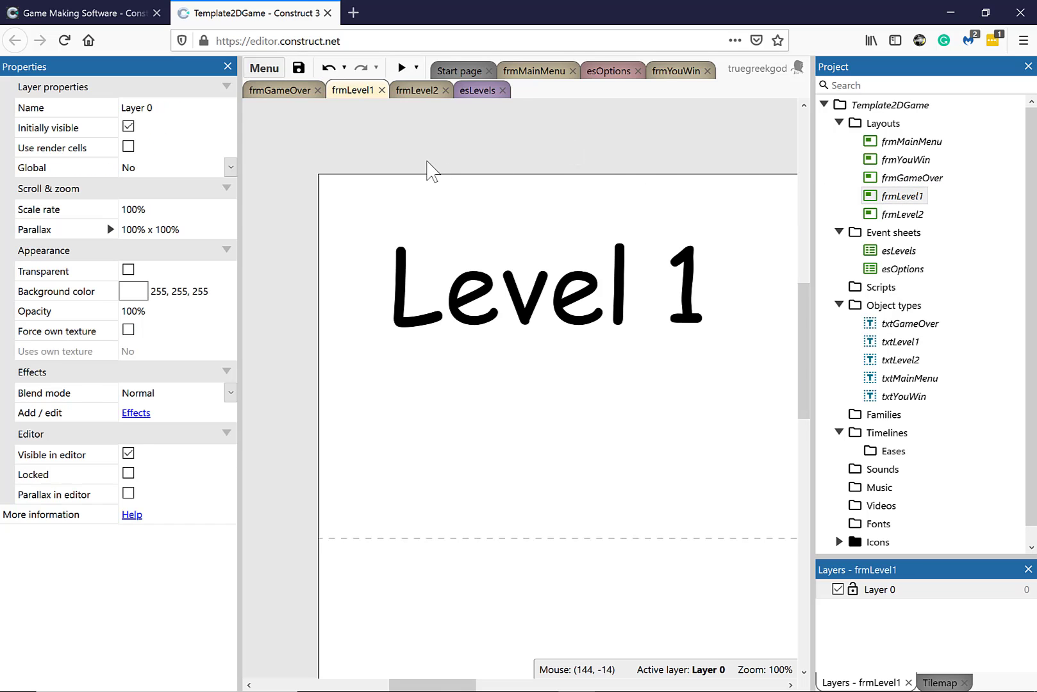
click(360, 151)
click(232, 128)
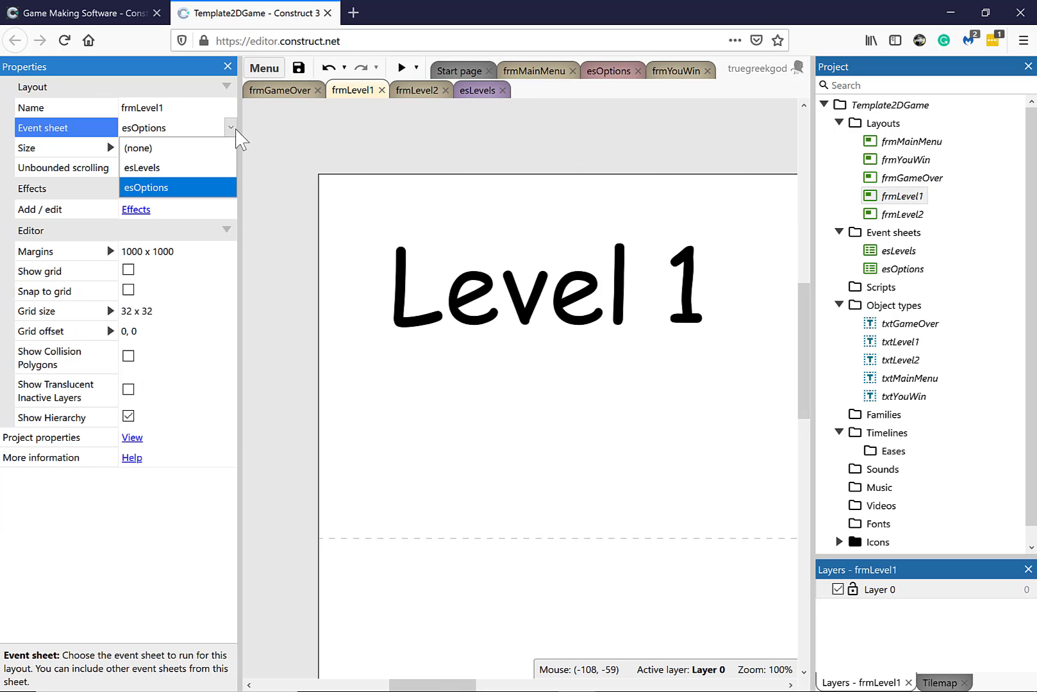
click(156, 172)
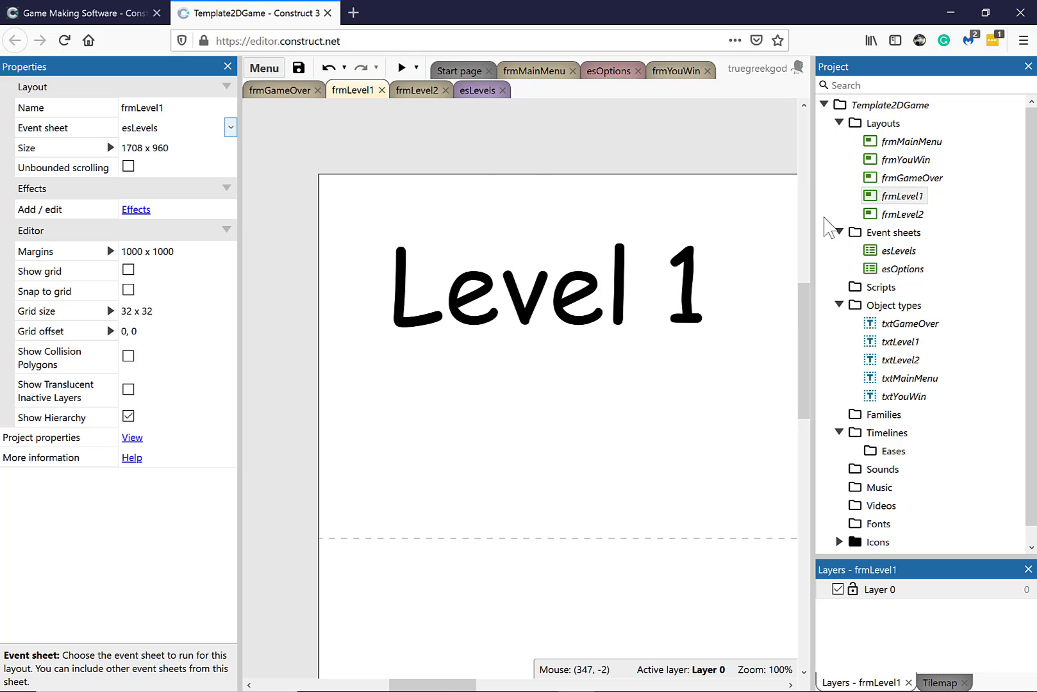
Open the frmLevel2 layout and set its event sheet to esLevels.
click(897, 214)
double_click(897, 214)
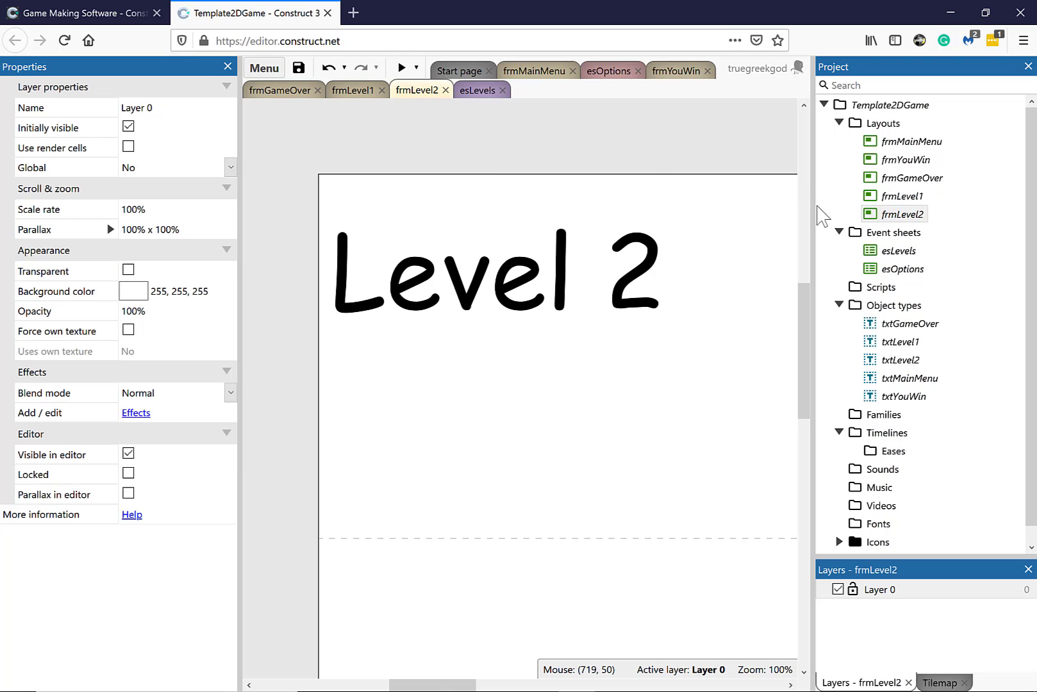
click(448, 163)
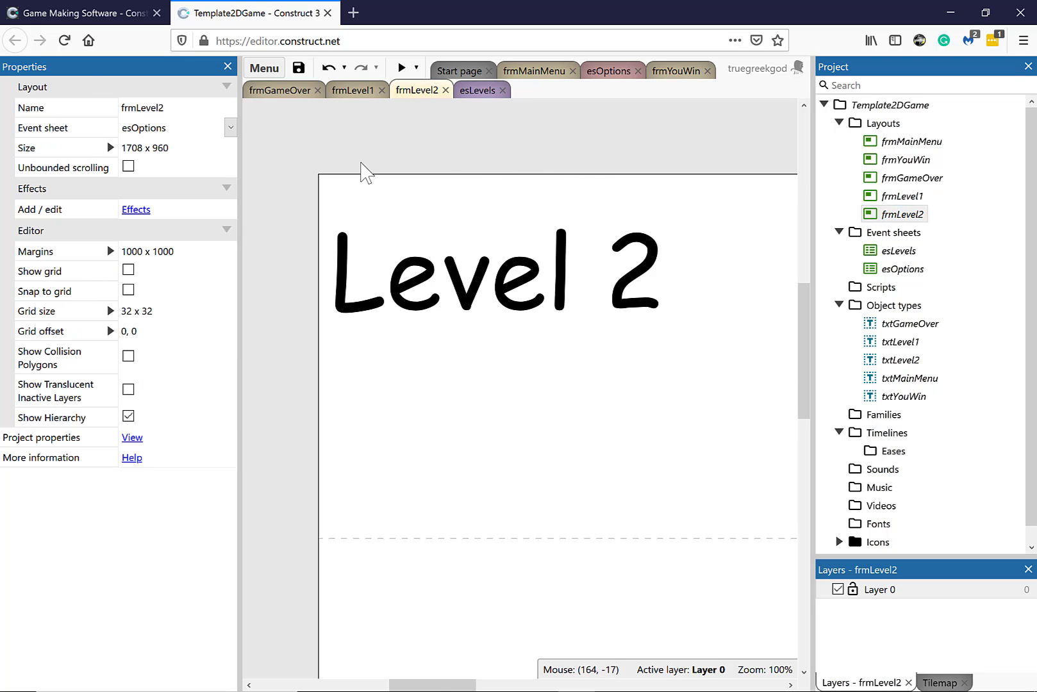
click(220, 107)
click(230, 128)
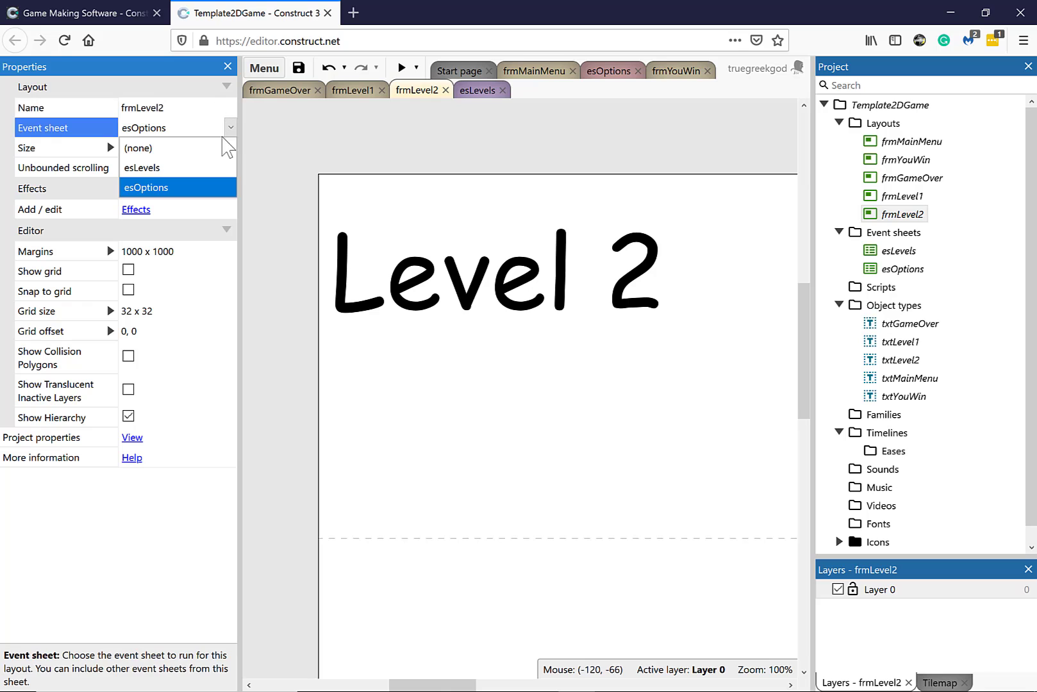
click(190, 176)
click(333, 178)
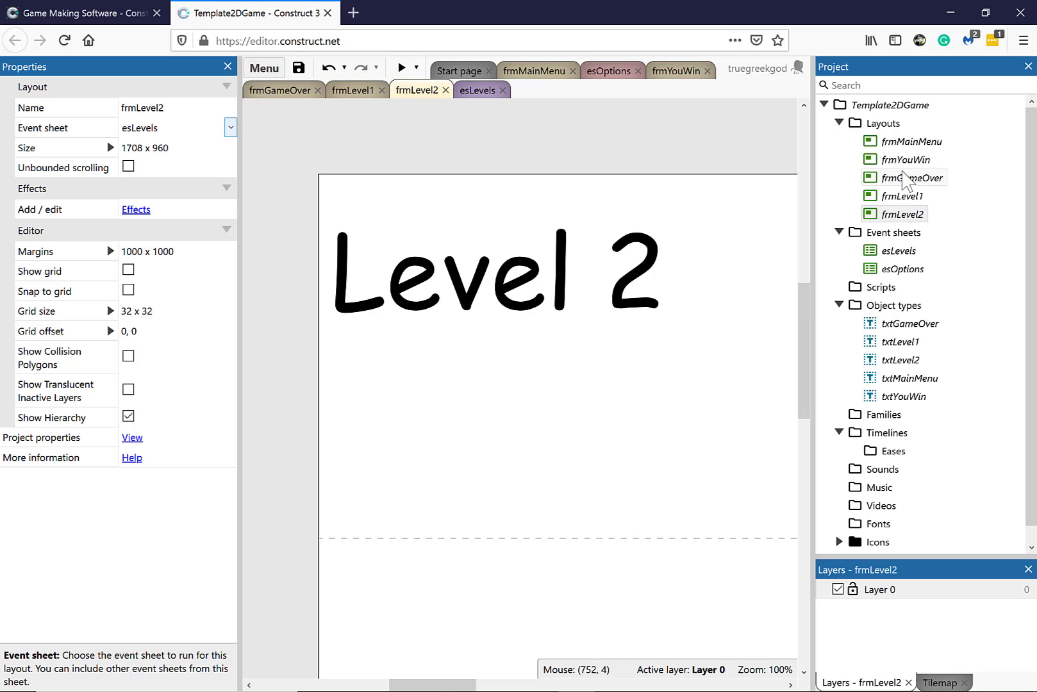
Open the frmMainMenu layout and create a Button object named btnStartGame.
double_click(877, 144)
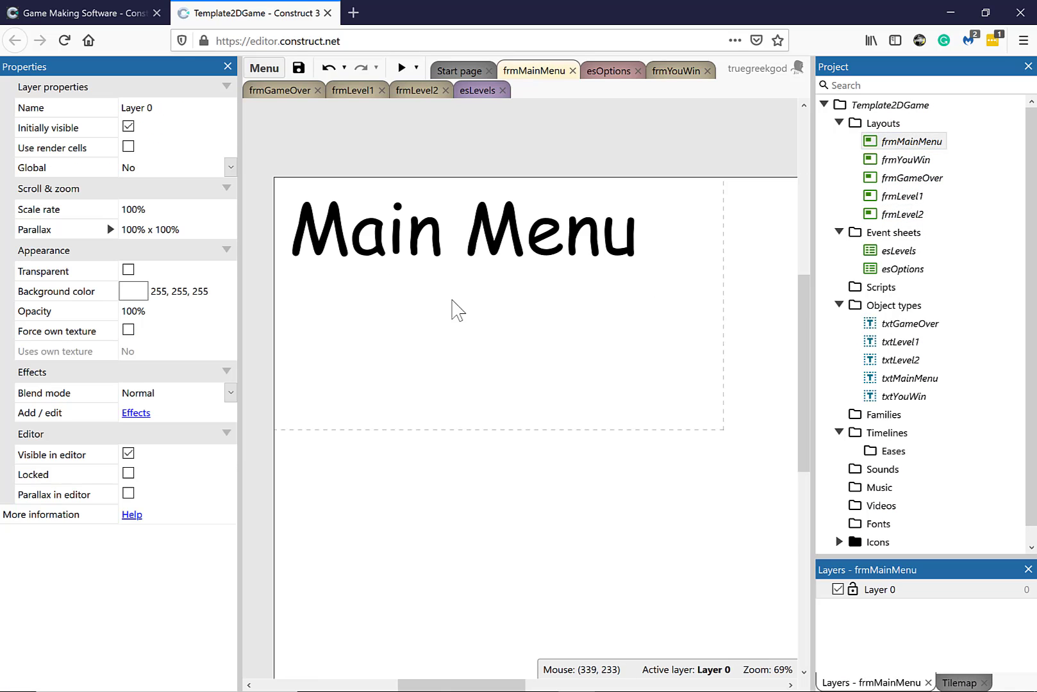
right_click(352, 320)
click(382, 338)
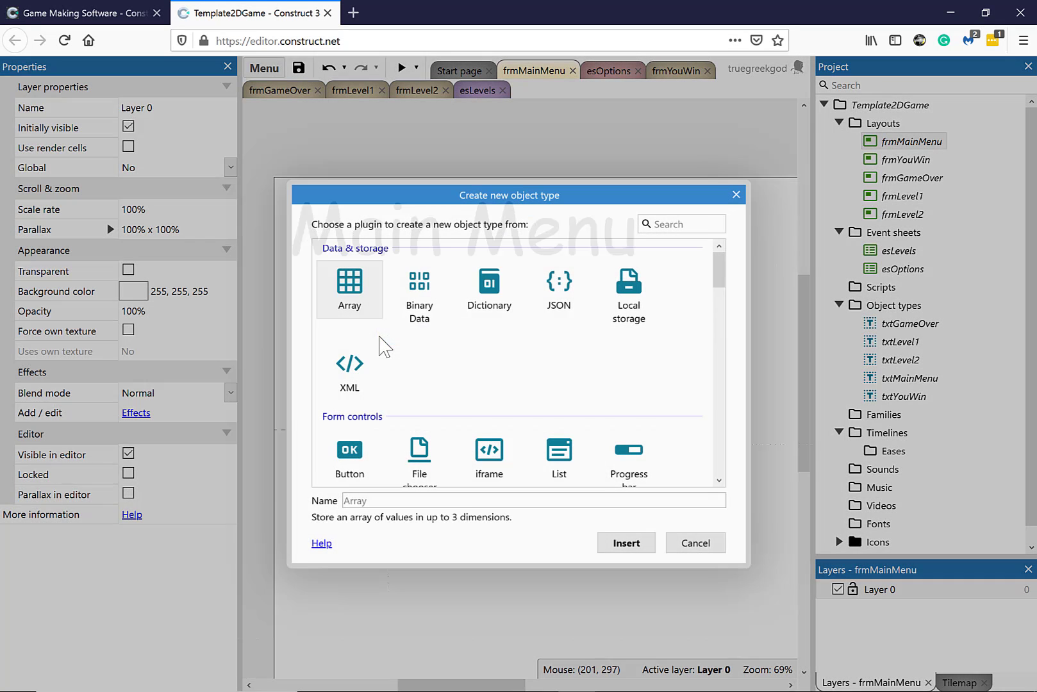
click(351, 454)
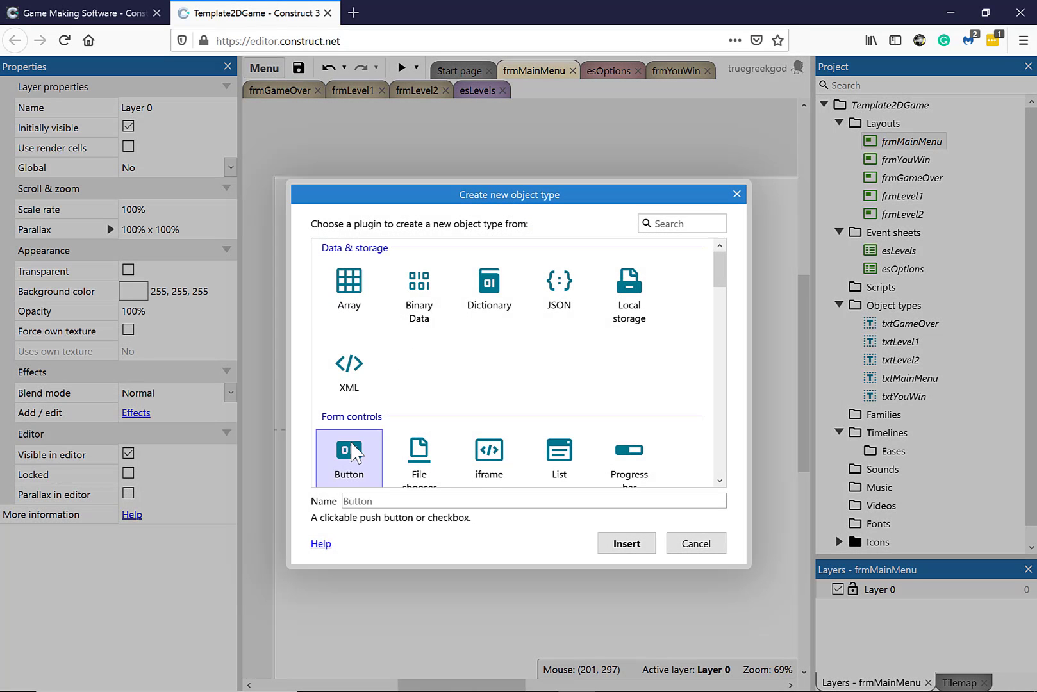
click(474, 501)
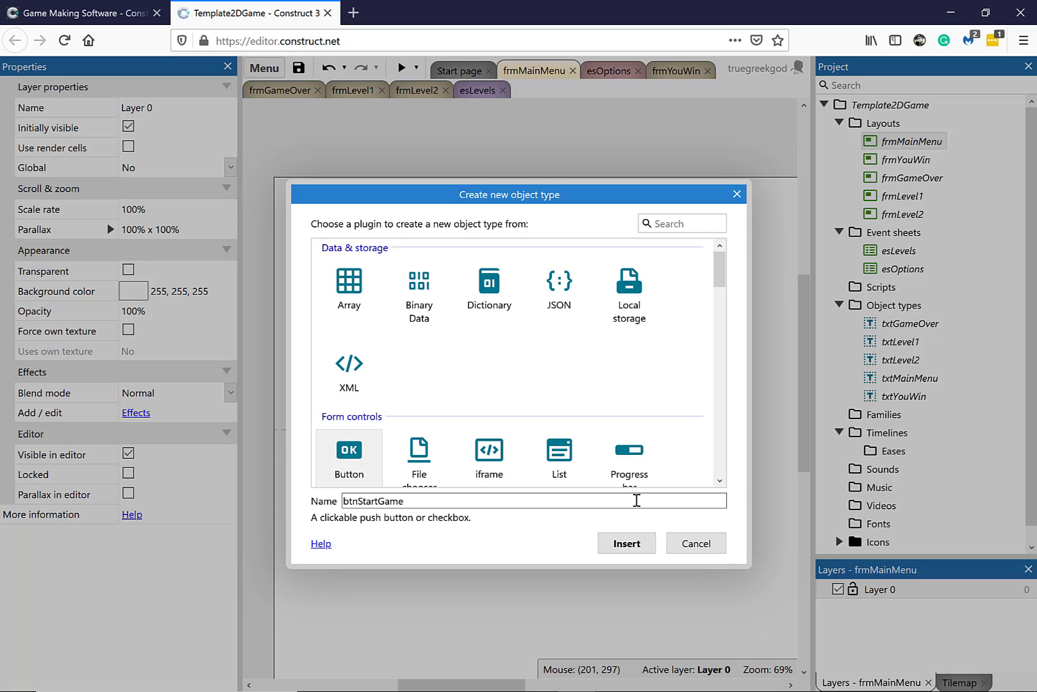
click(626, 544)
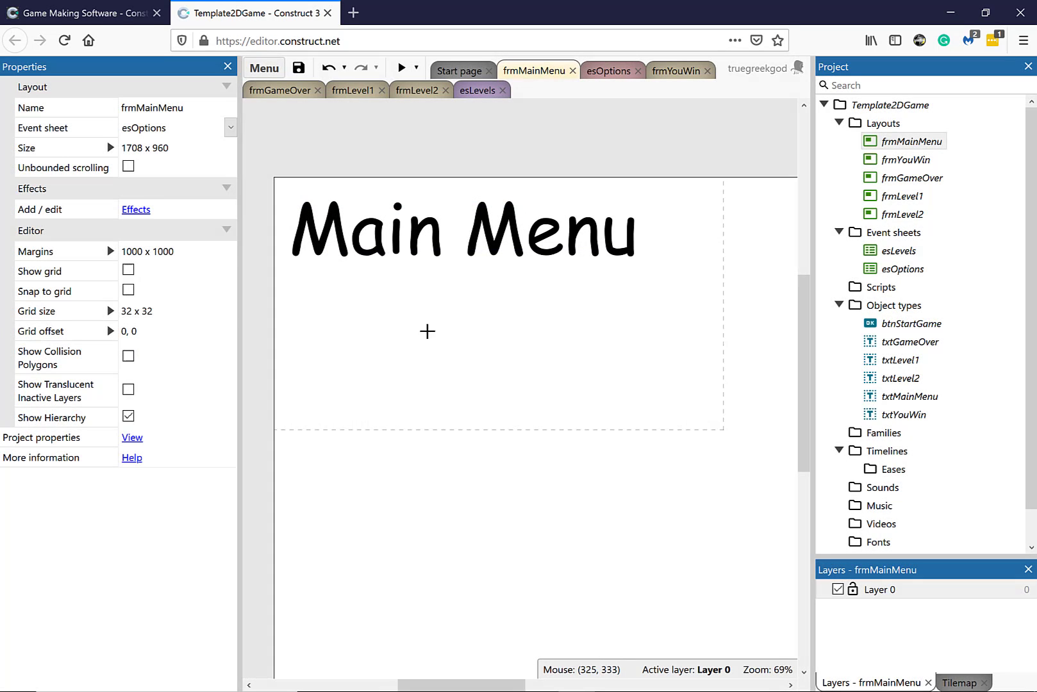
Place the button below the Main Menu title at about 334 x 113 and set its text to Start Game.
click(426, 330)
mouse_move(470, 347)
mouse_down()
mouse_move(567, 372)
mouse_move(584, 389)
mouse_move(488, 338)
mouse_up()
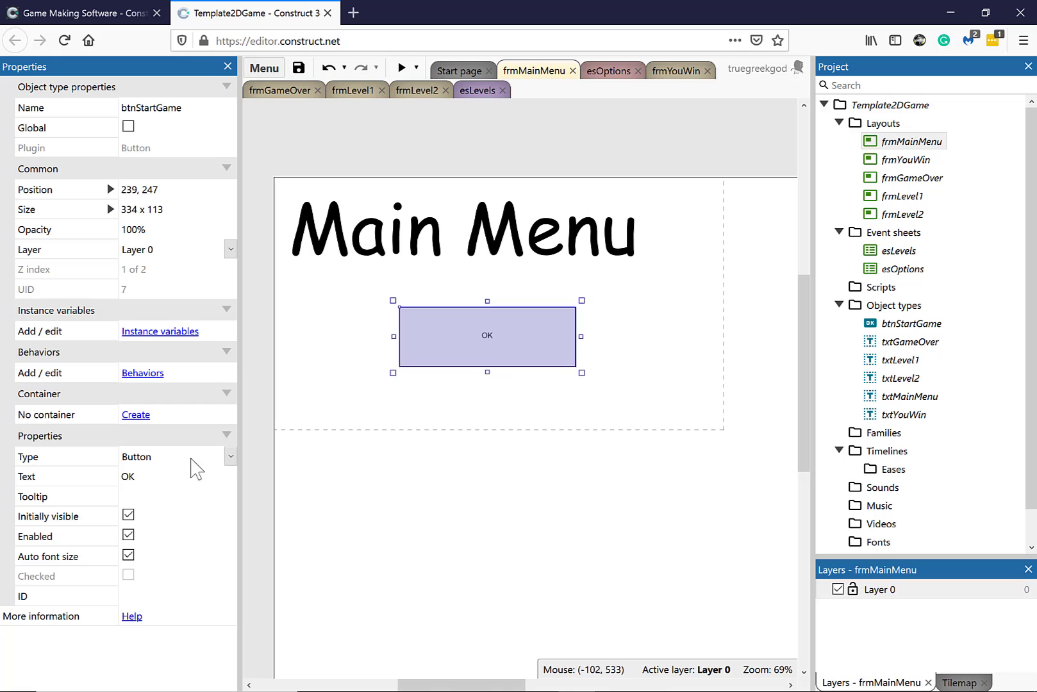
click(167, 471)
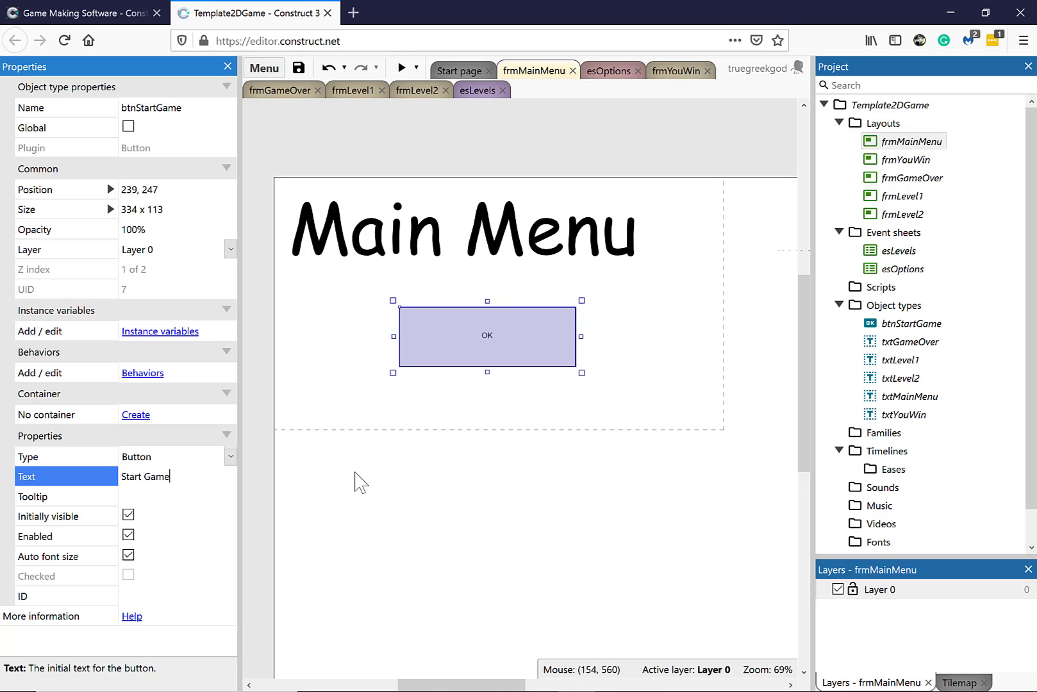
key(Tab)
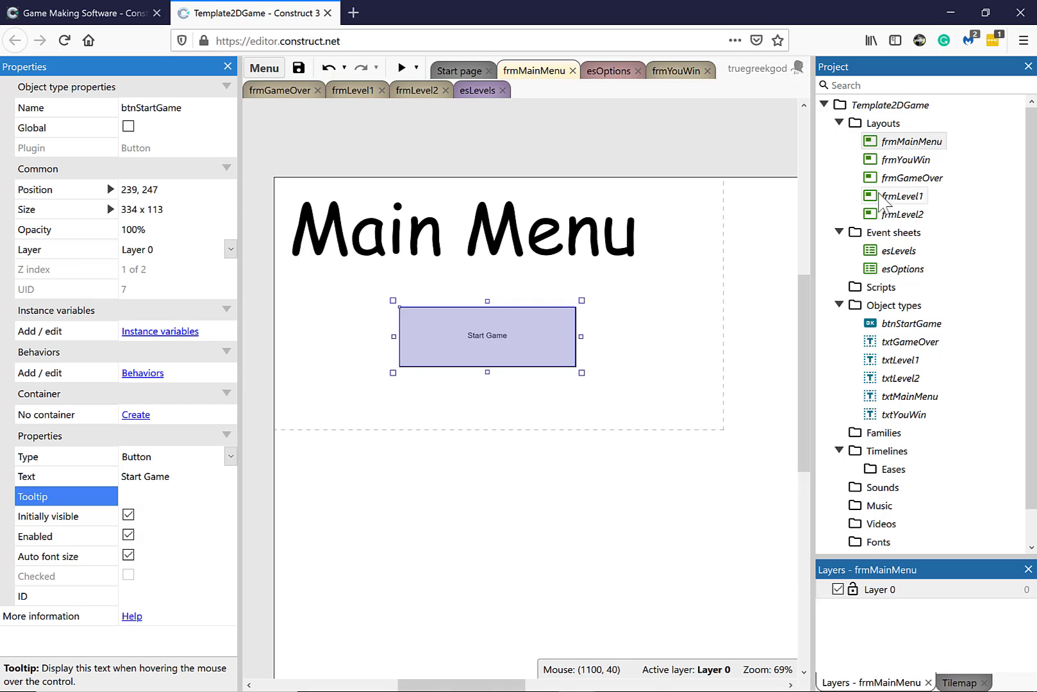
Open the frmYouWin layout and create a Button object named btnMainMenu.
double_click(868, 162)
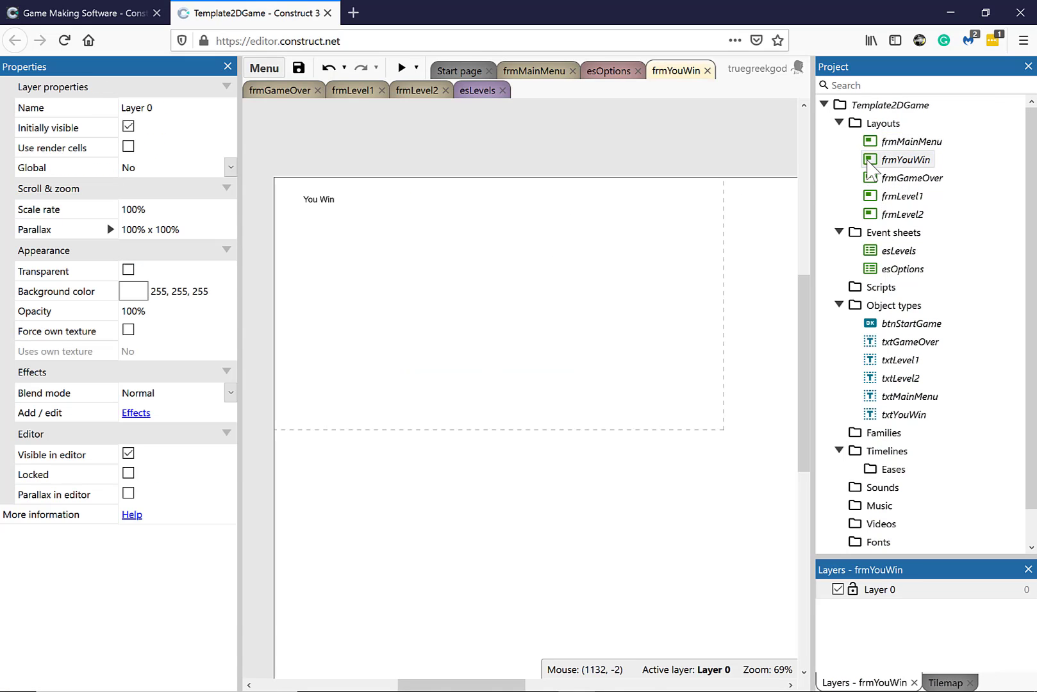
right_click(393, 261)
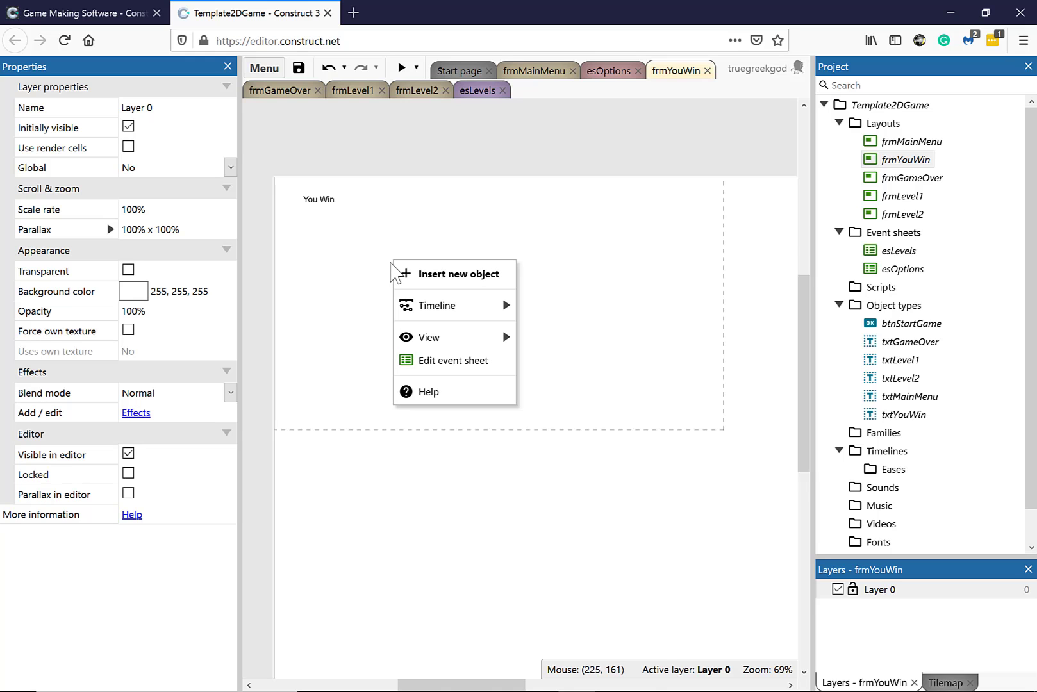
click(427, 276)
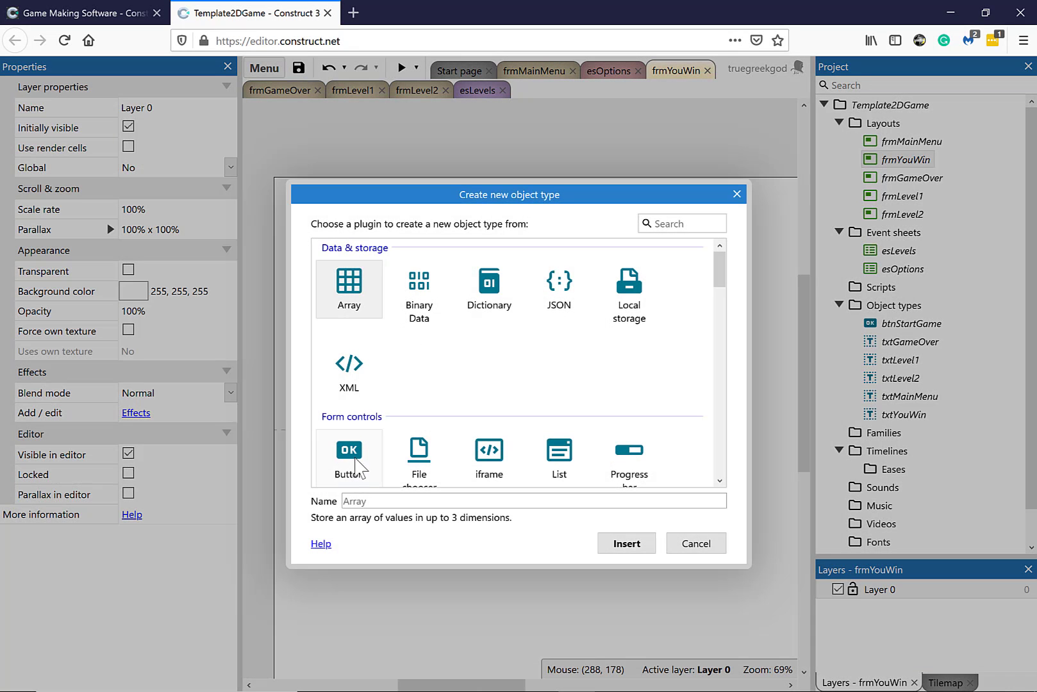
click(362, 469)
click(343, 500)
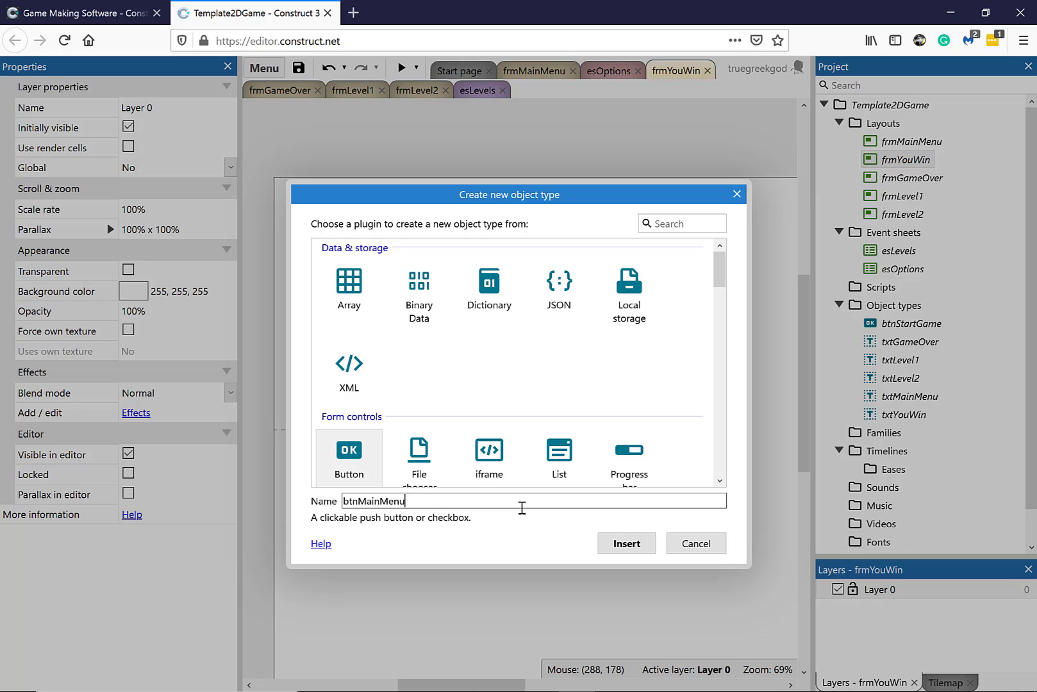
click(618, 543)
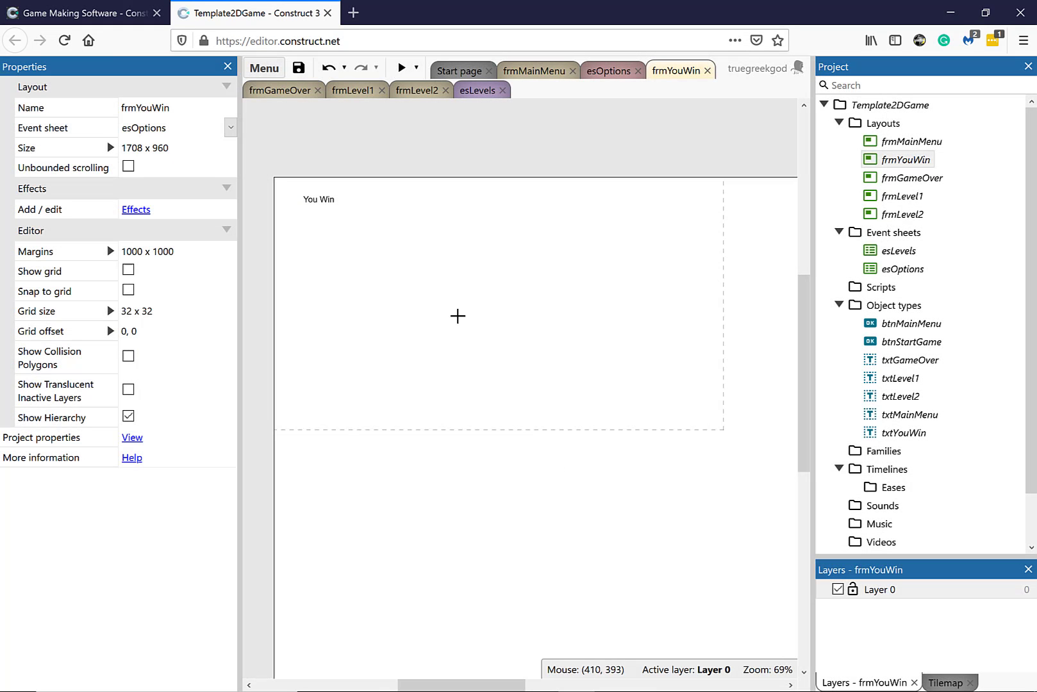
Place the button below the You Win text at about 215, 166, enlarge it to about 401 x 159 and set its text to Main Menu.
click(413, 289)
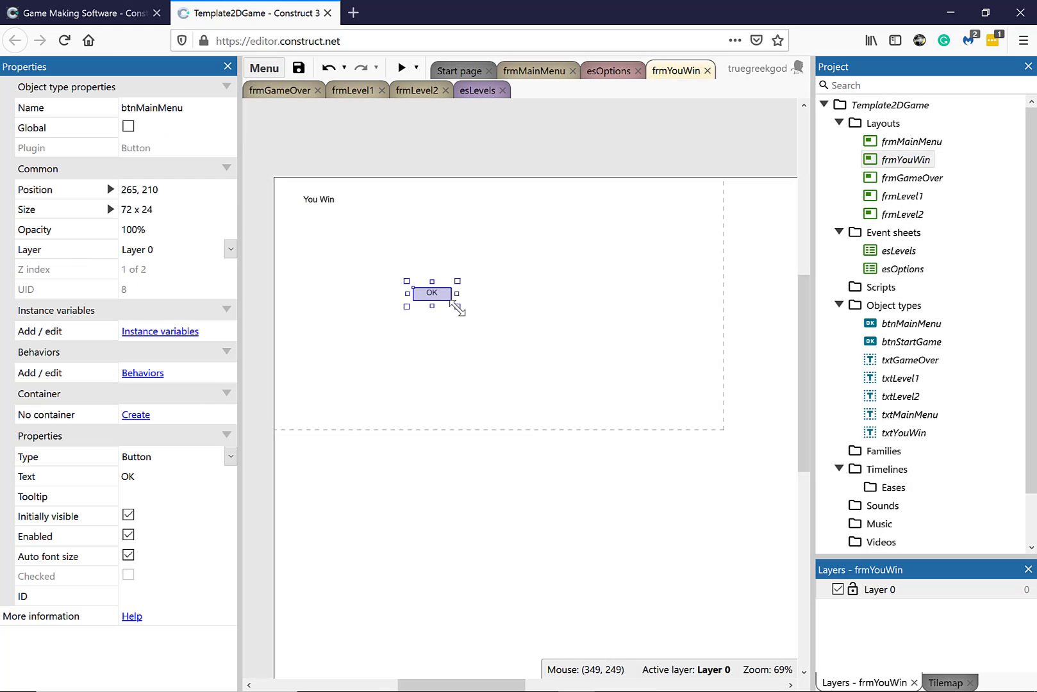
drag(457, 306, 625, 372)
click(180, 473)
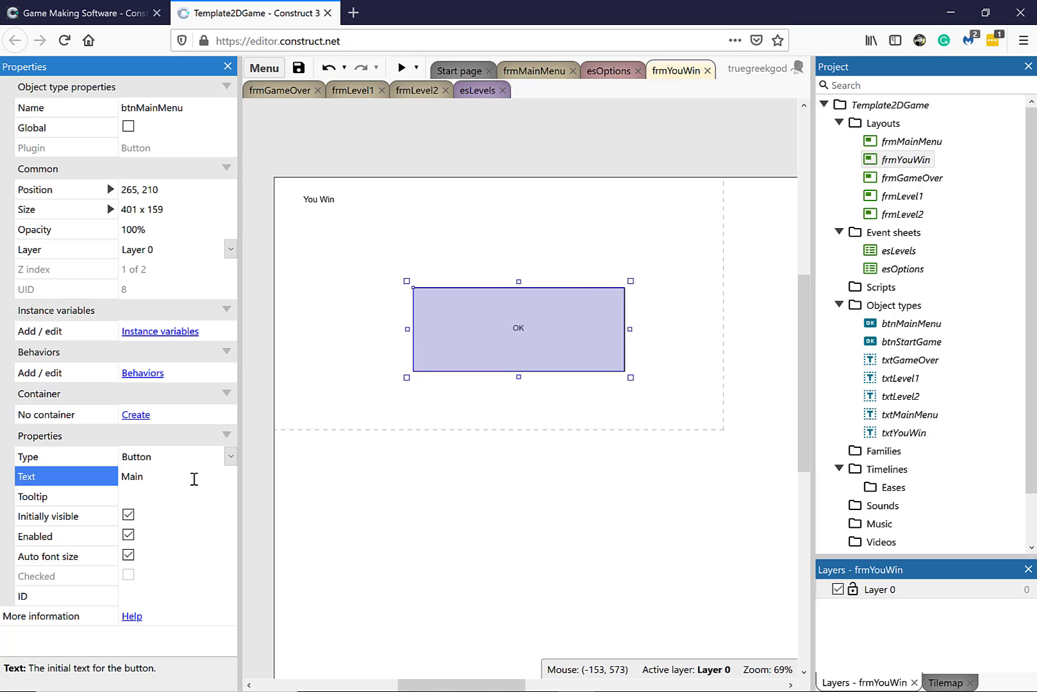
key(Tab)
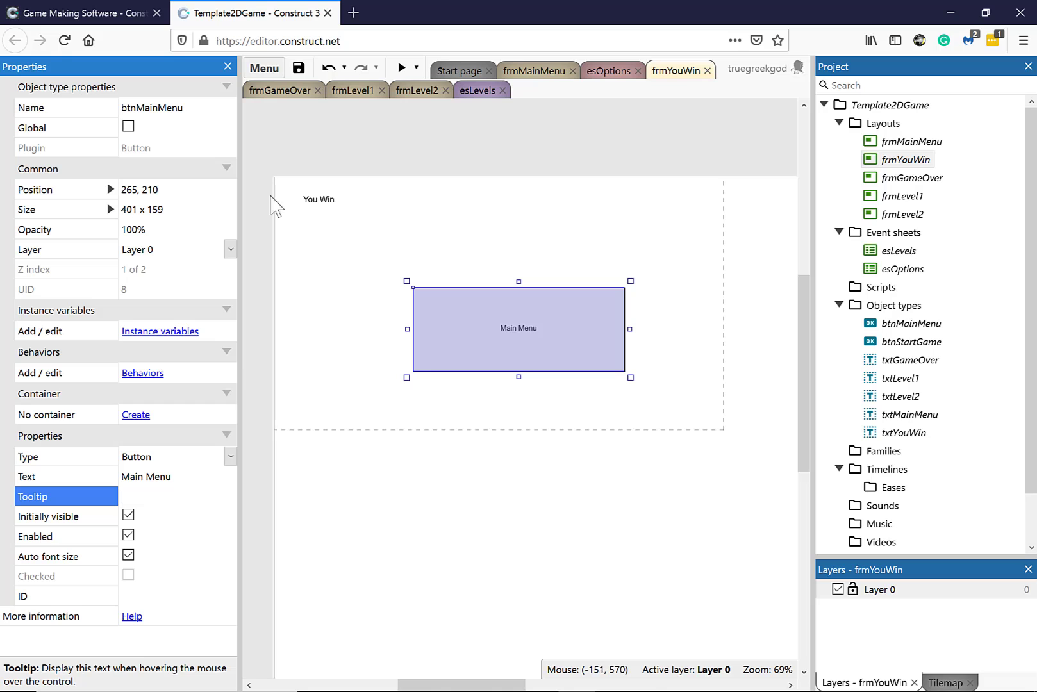
drag(474, 329, 448, 305)
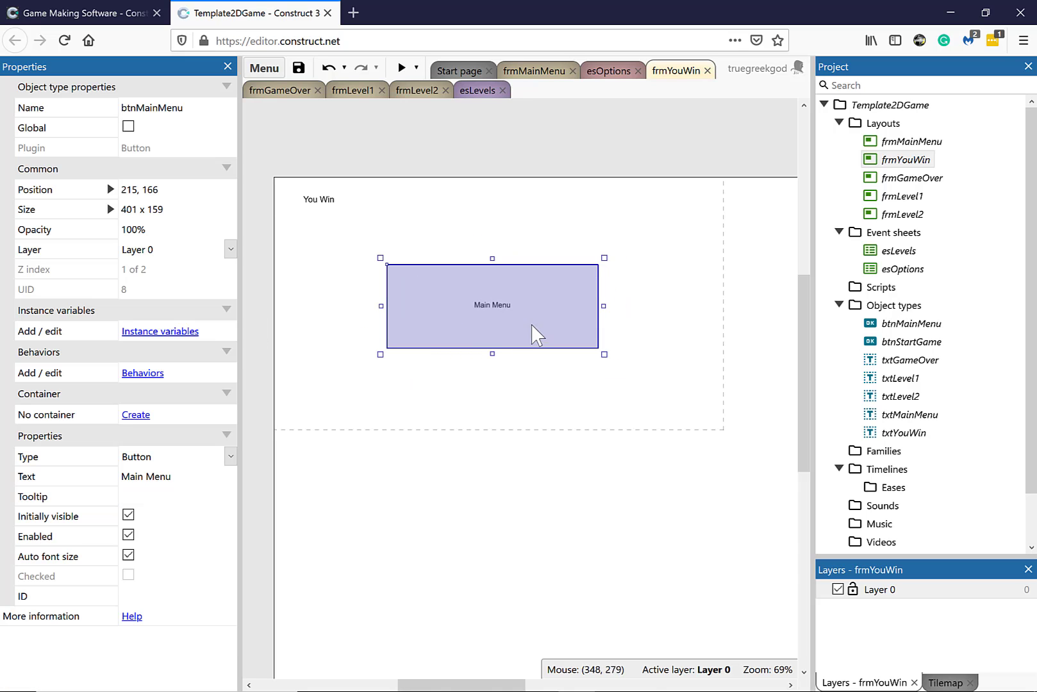
Open the frmGameOver layout and add an instance of btnMainMenu below the Game Over text at about 70, 132.
click(911, 343)
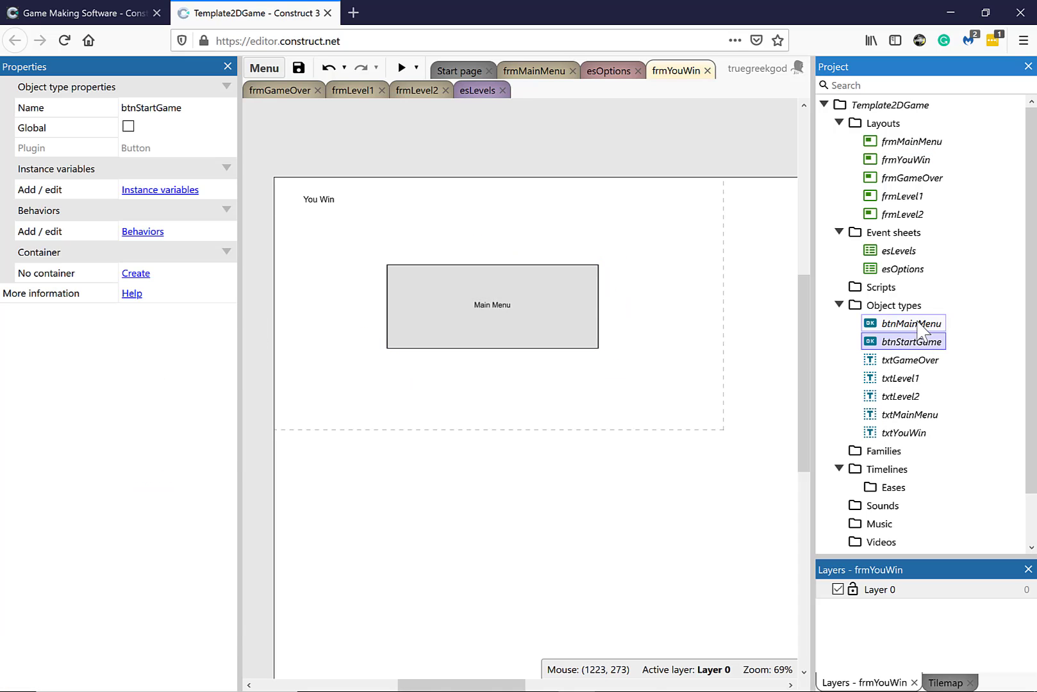
click(917, 324)
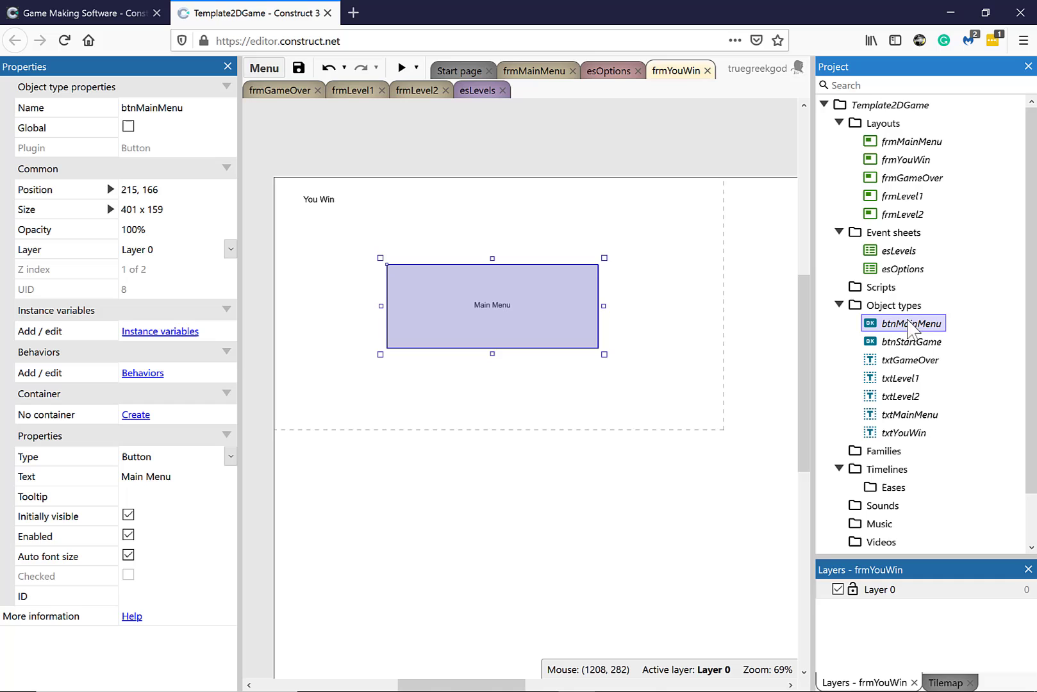
double_click(910, 178)
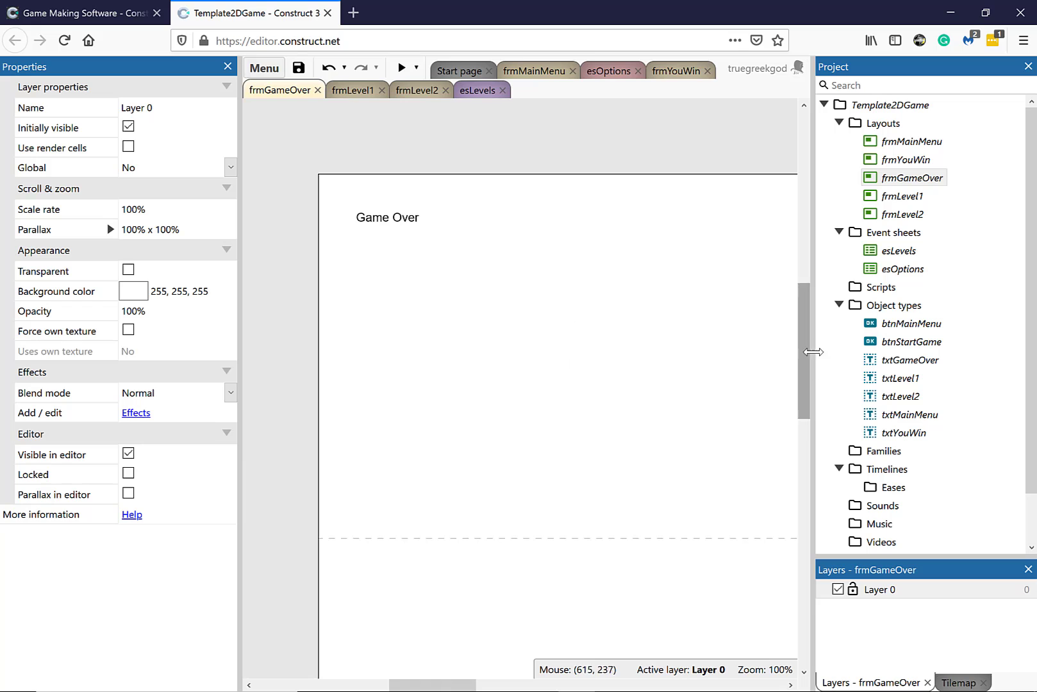
drag(884, 326, 502, 331)
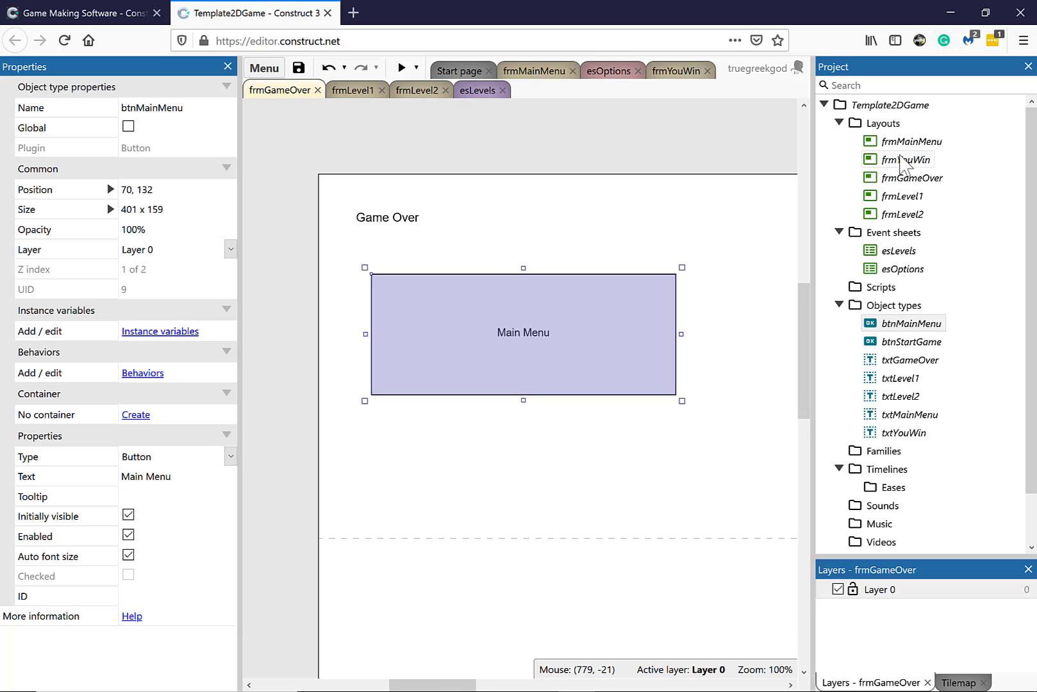
Open the frmLevel1 layout, move the Level 1 text to the layout's upper-left corner and set its font size to 24.
double_click(890, 197)
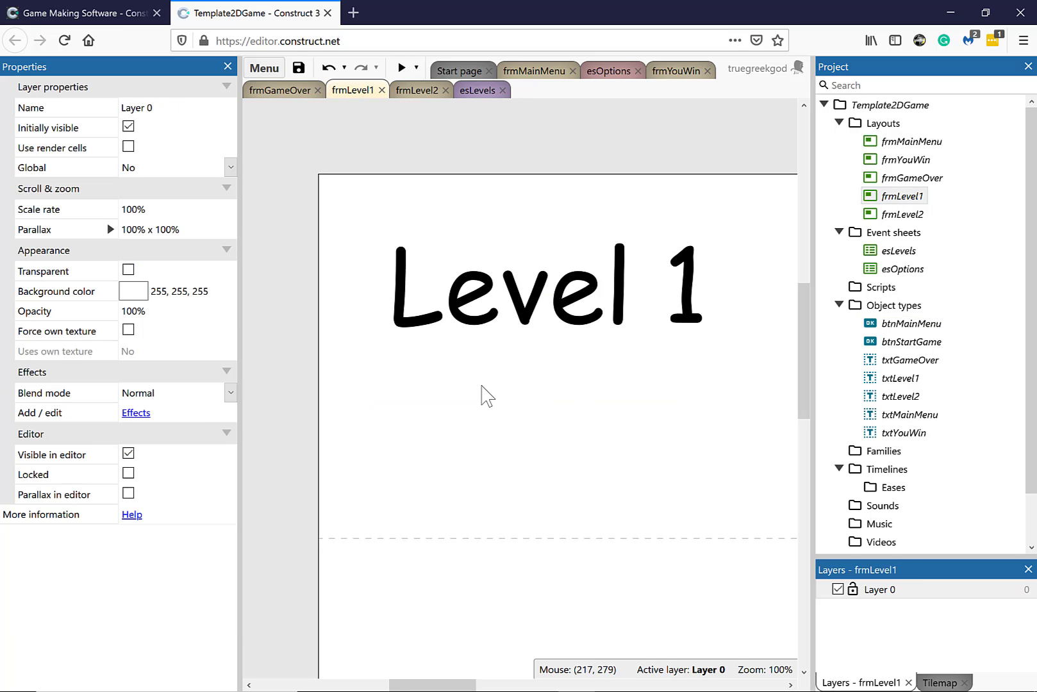
click(488, 392)
drag(523, 331, 472, 295)
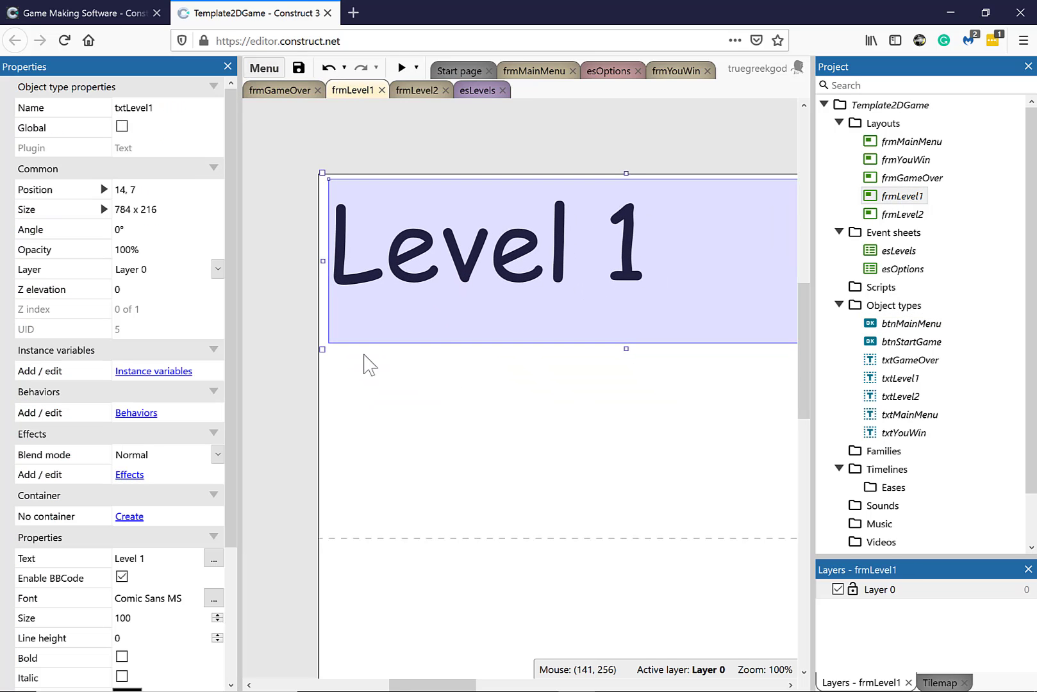
click(86, 618)
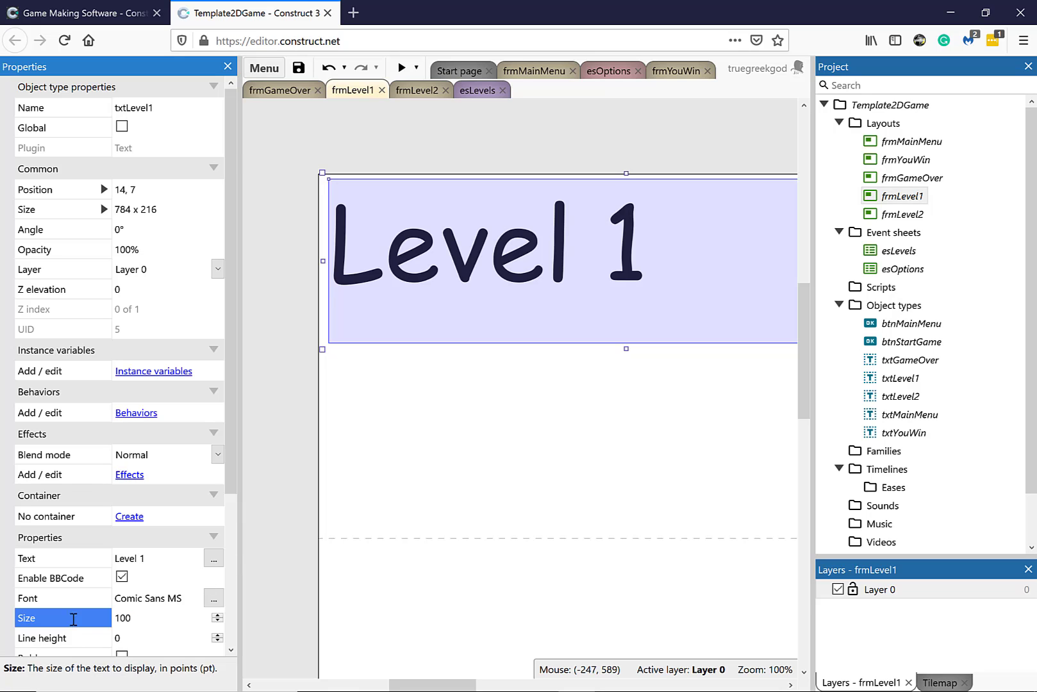
click(132, 619)
text(1)
text(24)
key(Tab)
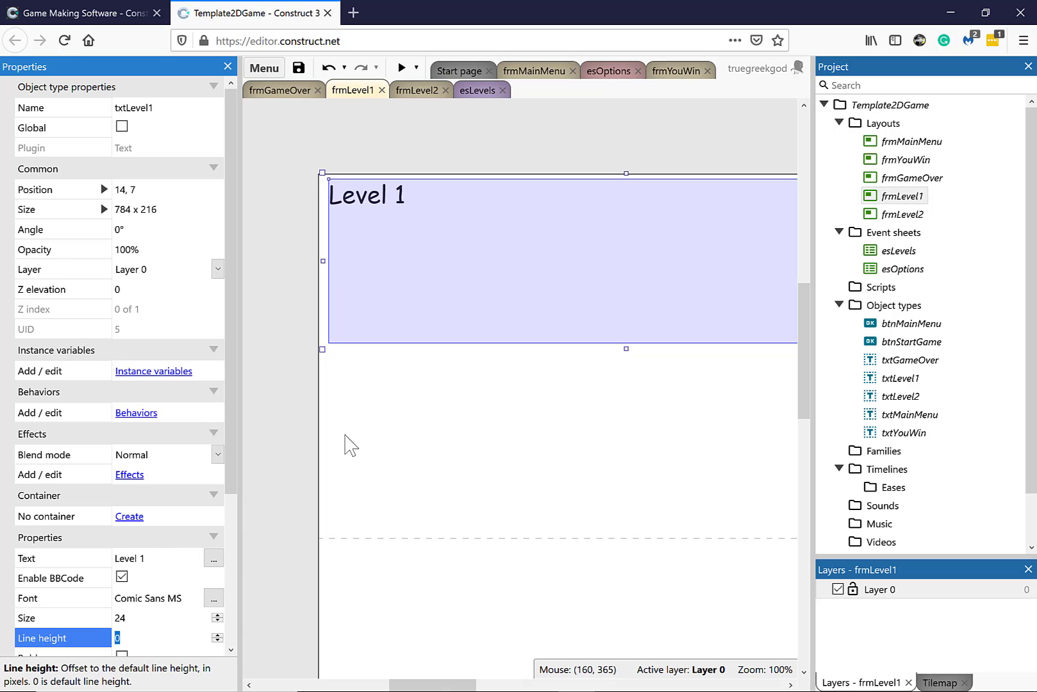
Shrink the Level 1 text box to about 188 x 53 and place it at about 21, 13.
drag(323, 347, 639, 244)
drag(700, 229, 390, 243)
drag(616, 247, 484, 231)
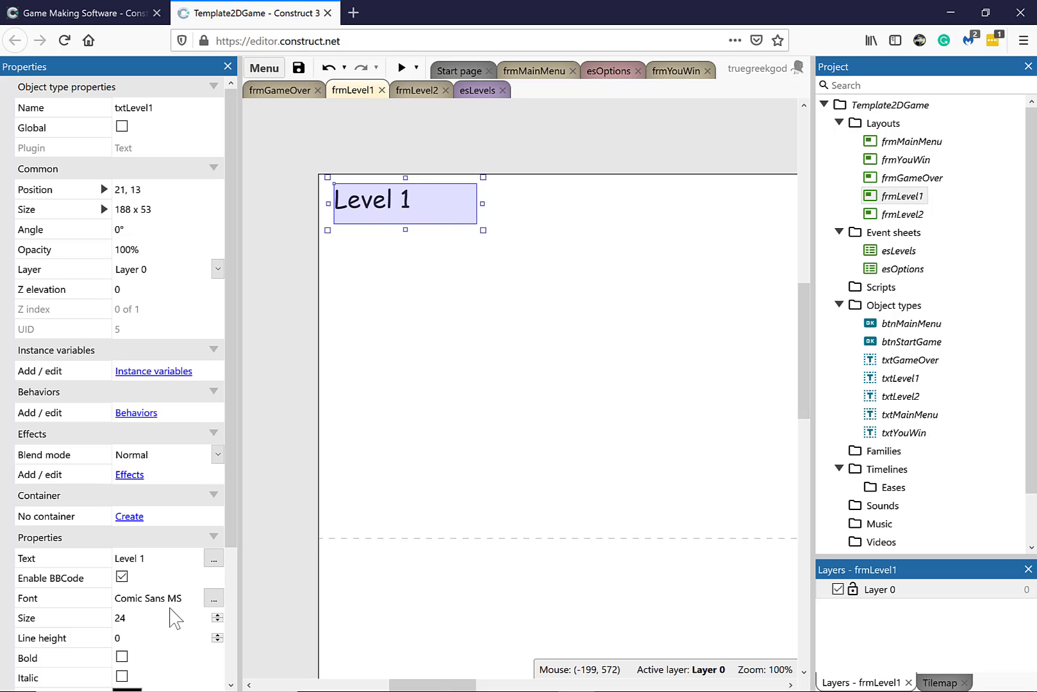
Add the Anchor behavior to the txtLevel1 text object.
click(133, 413)
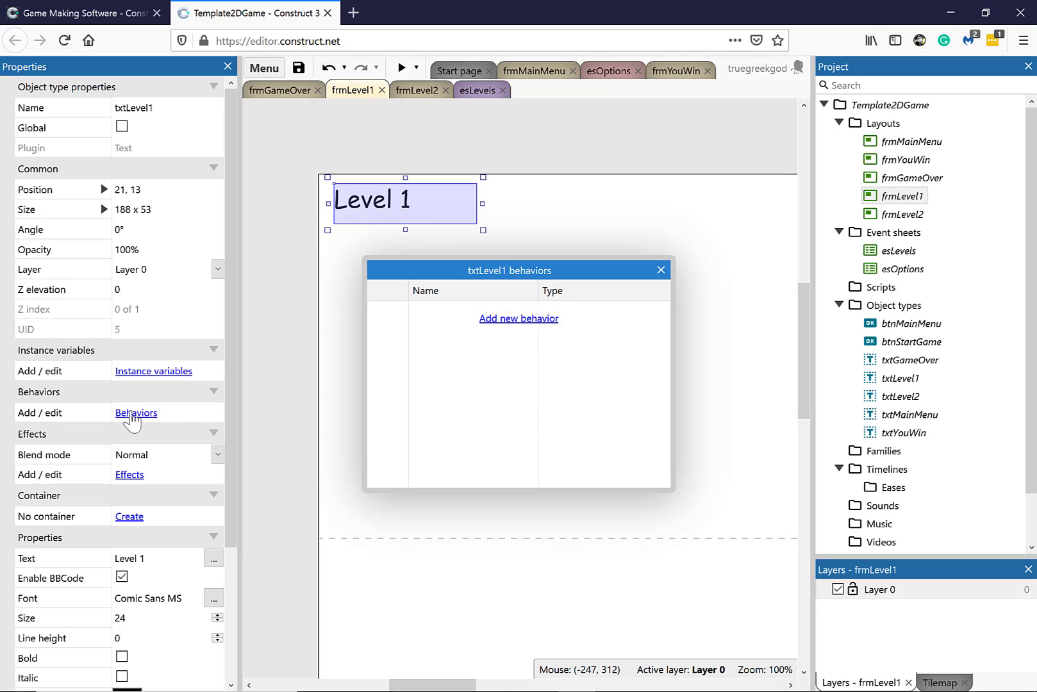
click(516, 325)
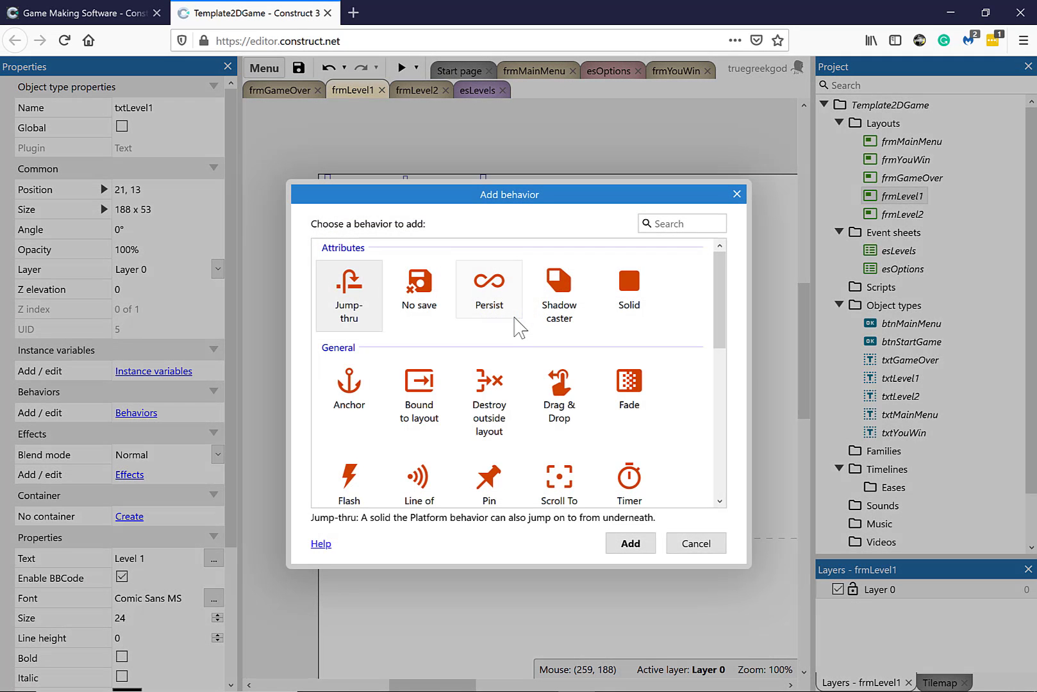
click(349, 398)
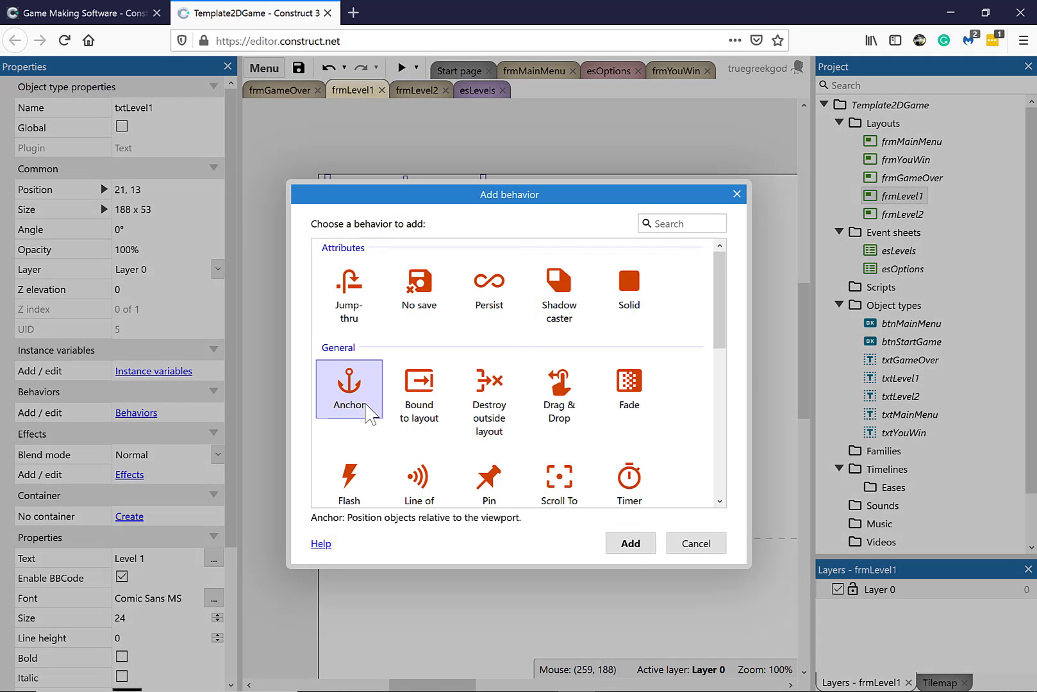
click(628, 544)
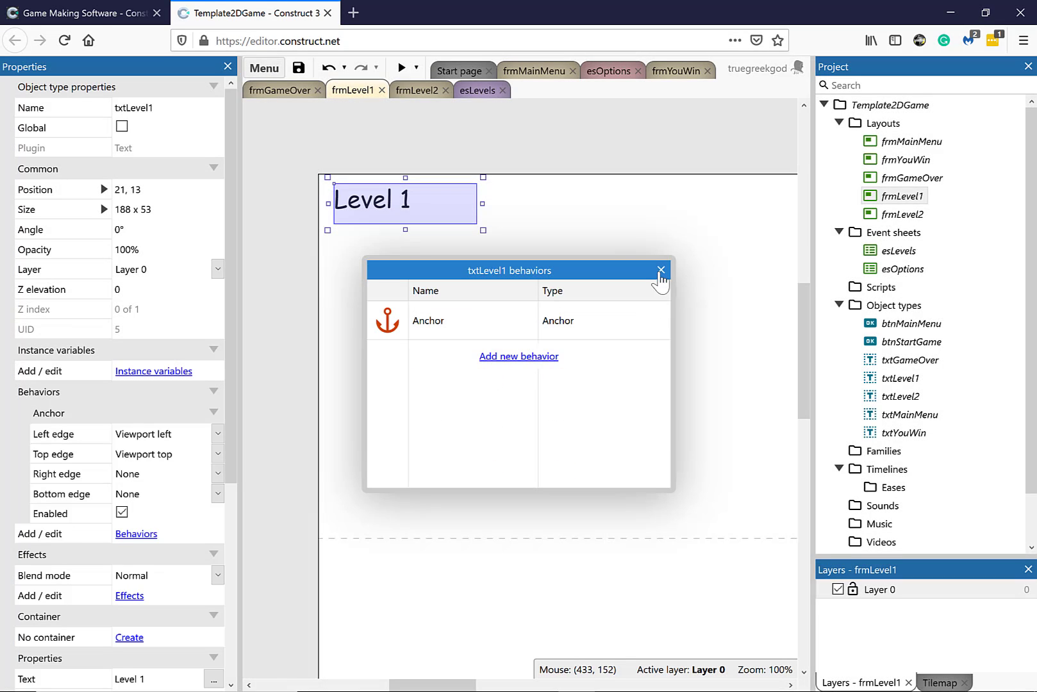
click(660, 271)
click(338, 245)
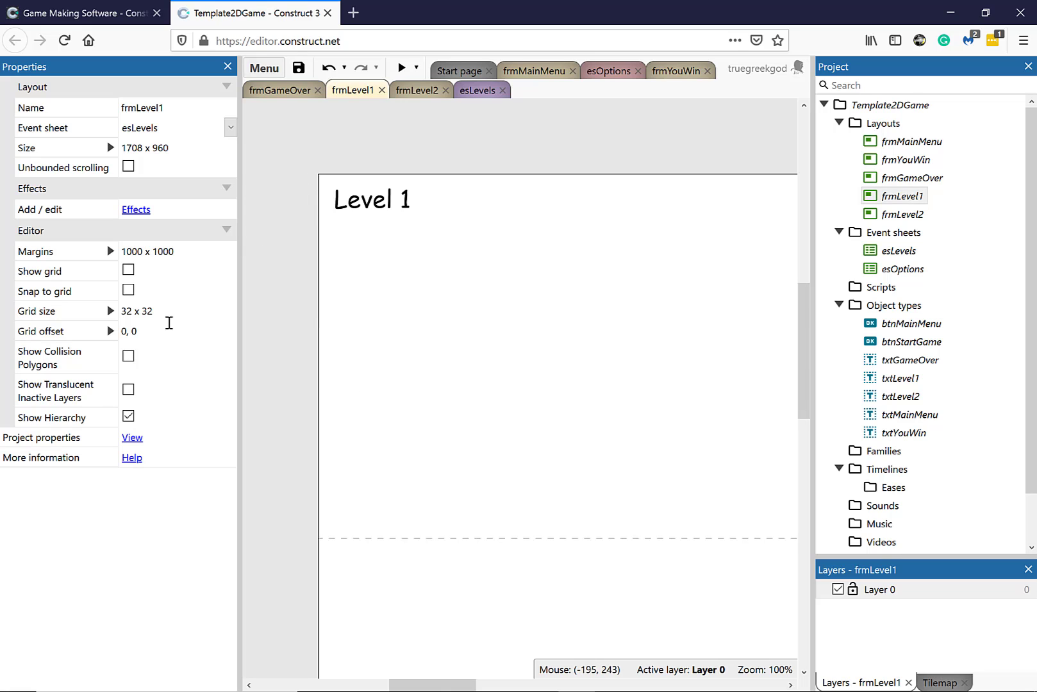
Insert a Tiled Background object named tbFloor into the frmLevel1 layout.
right_click(460, 379)
click(501, 392)
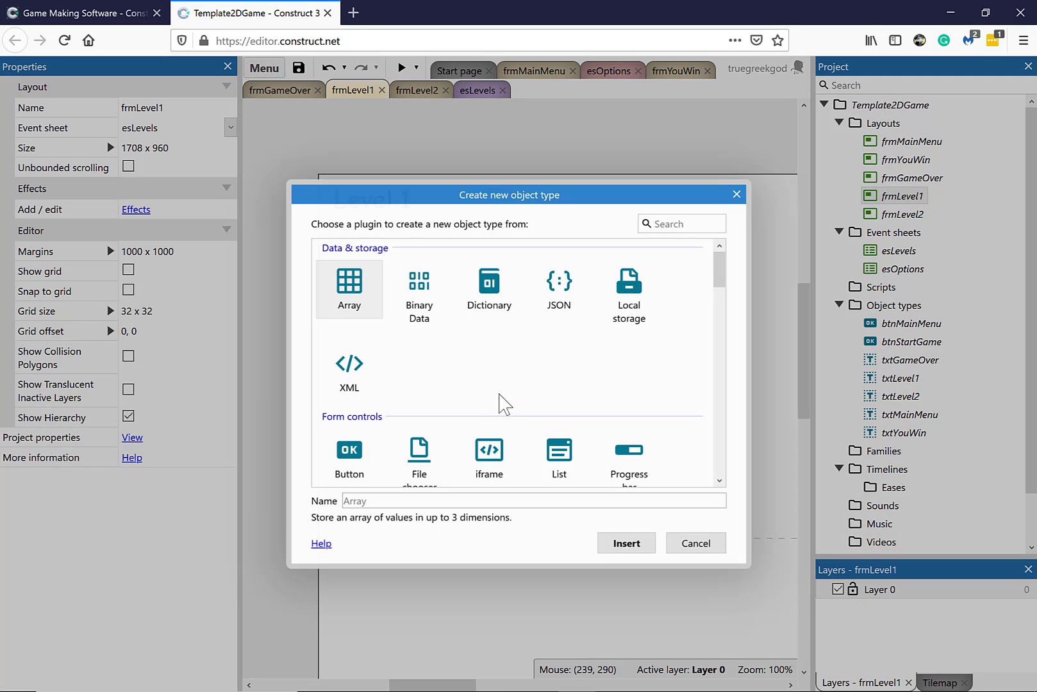
scroll(458, 413, down, 4)
scroll(460, 410, down, 2)
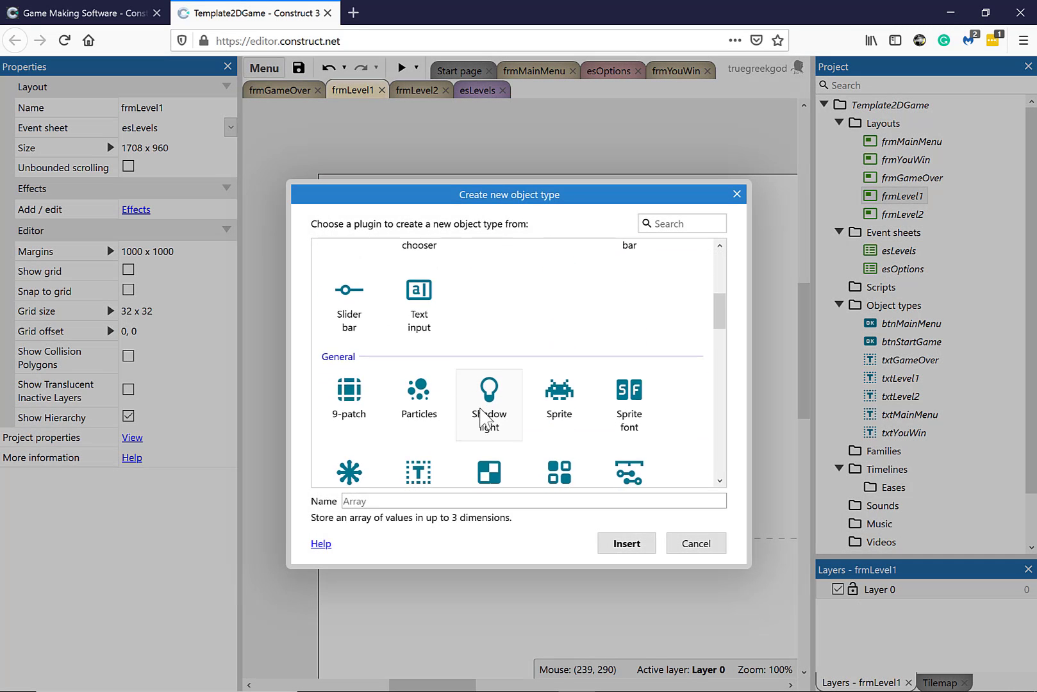
click(473, 437)
click(446, 500)
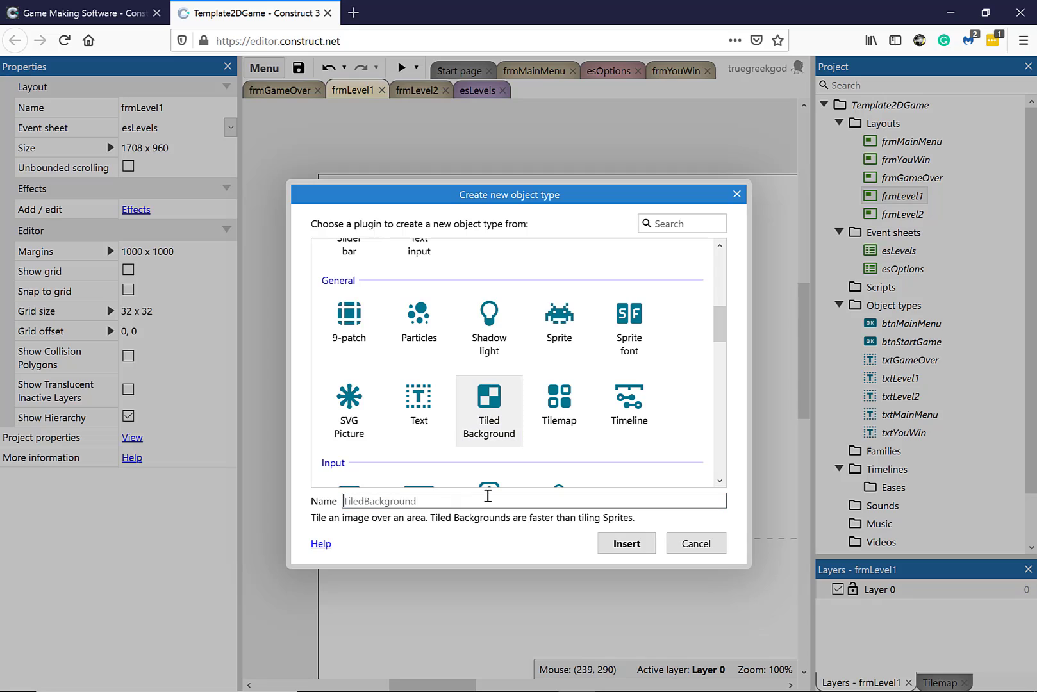
text(tbFloor)
click(626, 544)
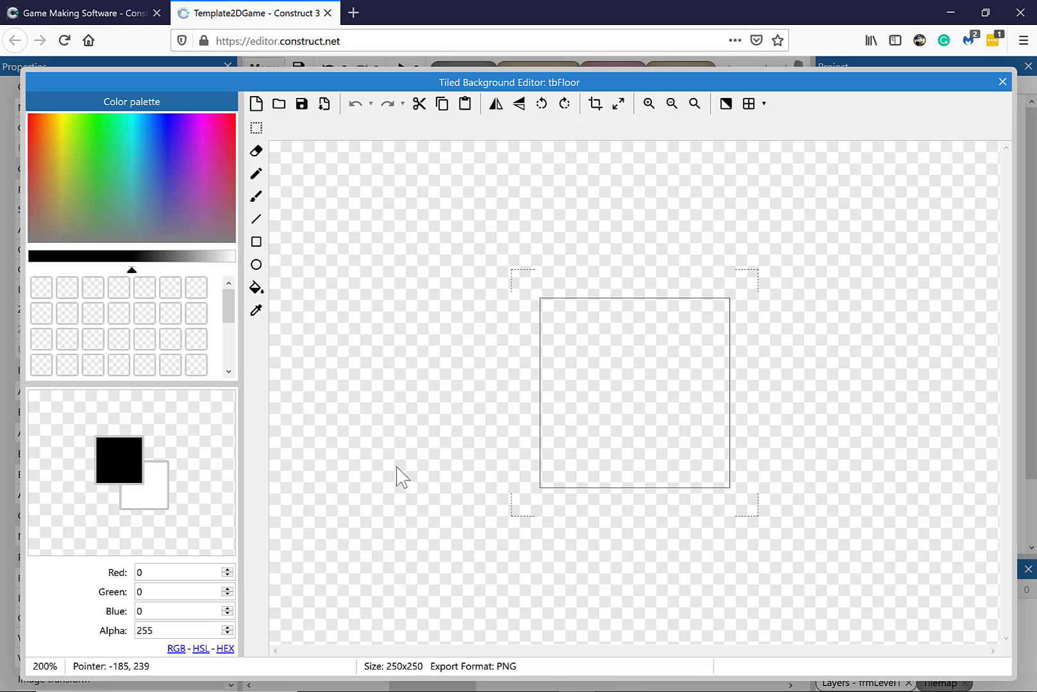
Flood-fill the tbFloor image with blue (RGB 59, 145, 195) and close the image editor.
click(144, 173)
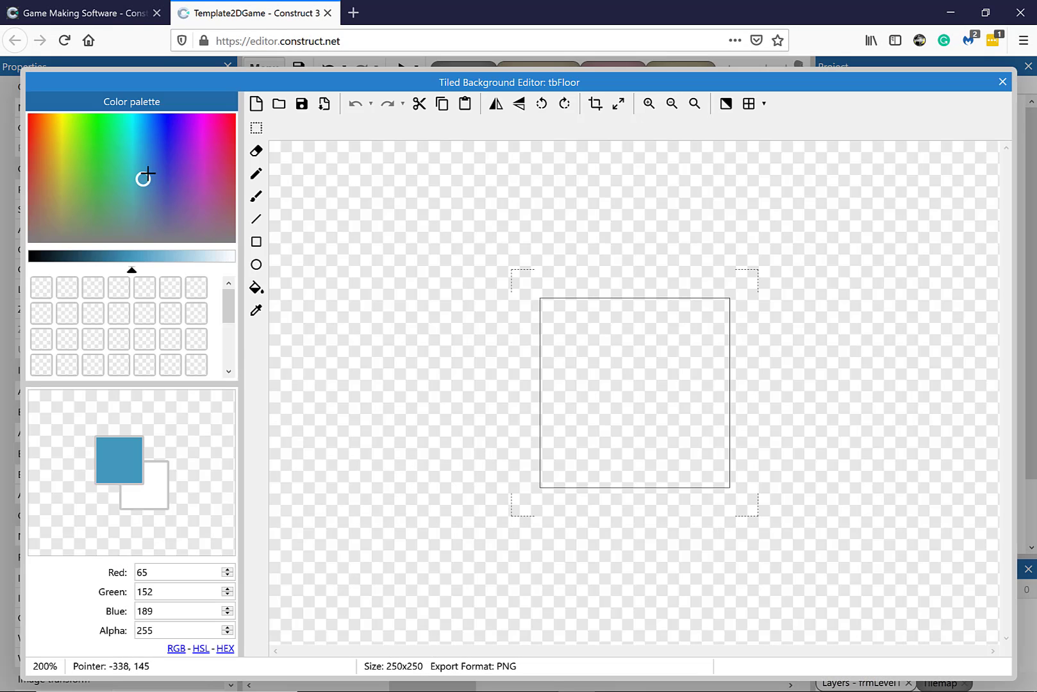
click(256, 288)
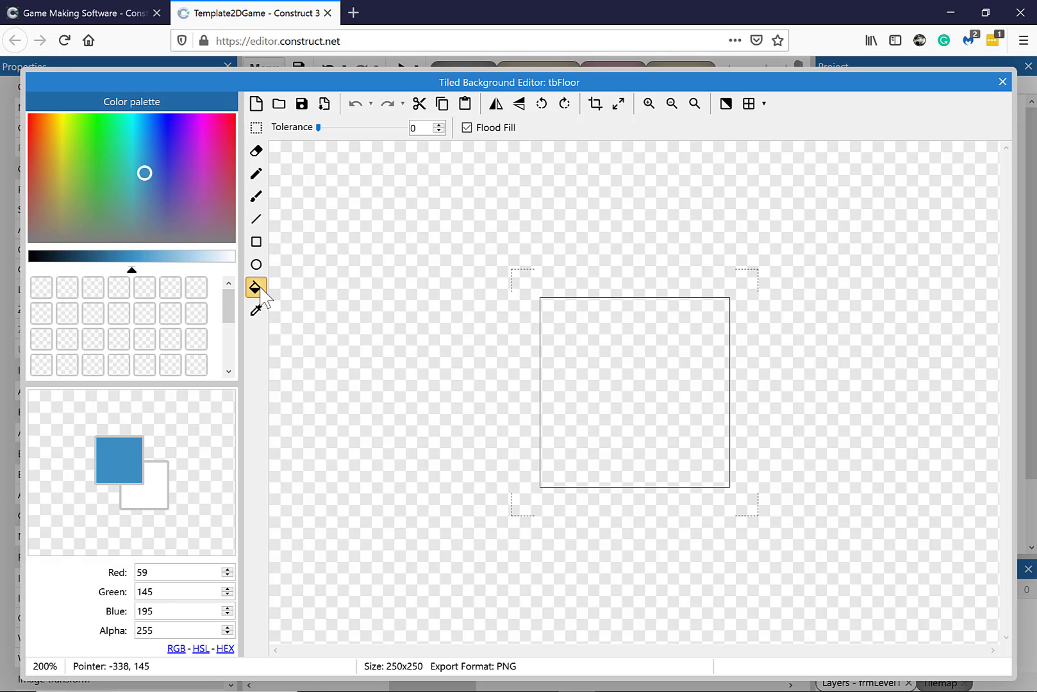
click(576, 362)
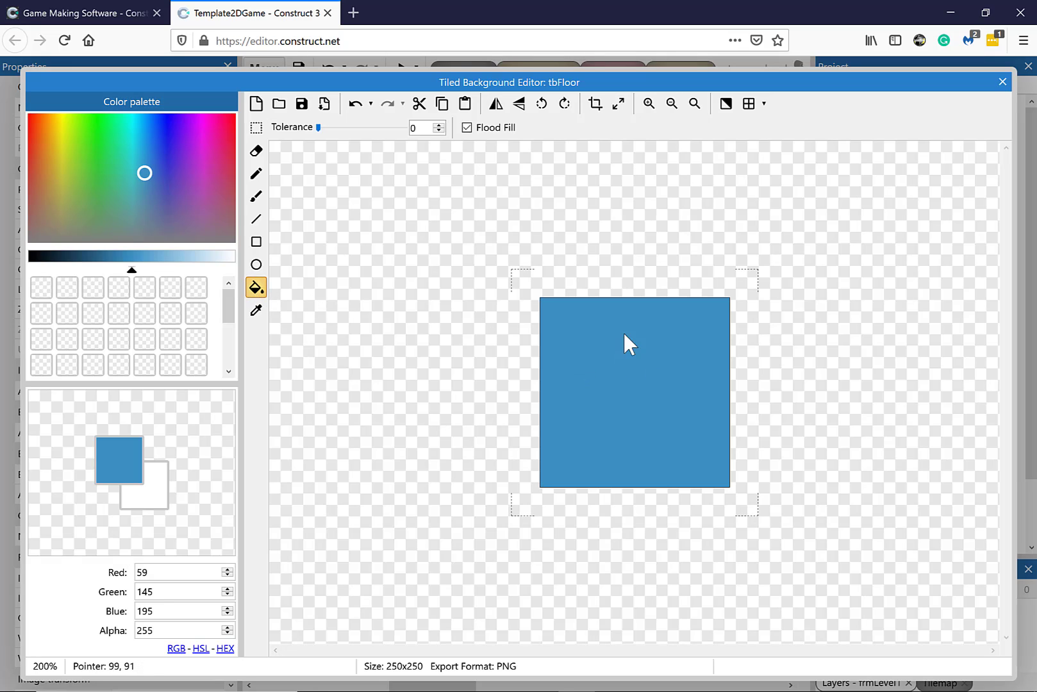
click(1002, 82)
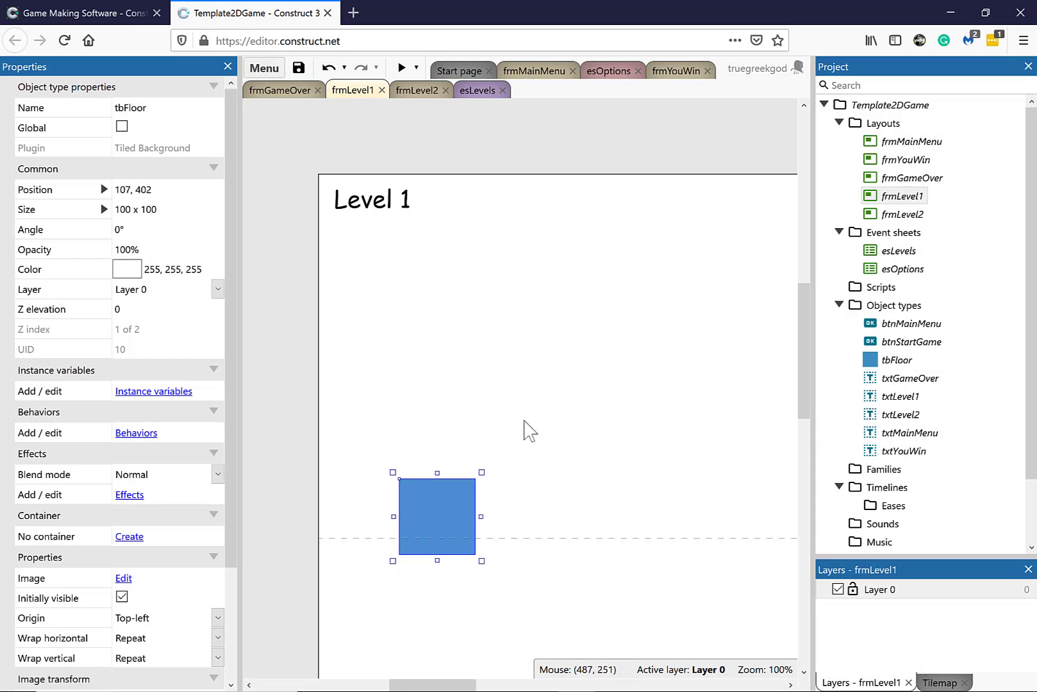
Resize tbFloor to about 1709 x 39 and place it at about -2, 444 so it spans the layout's full width.
drag(482, 473, 405, 531)
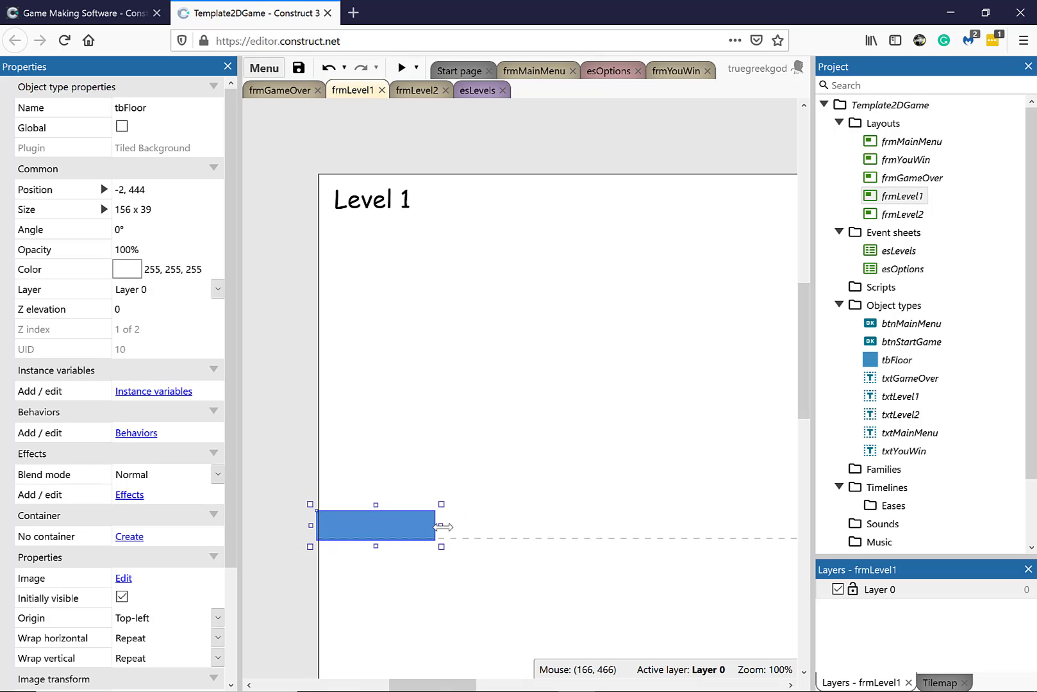
ctrl+scroll(441, 526, down, 5)
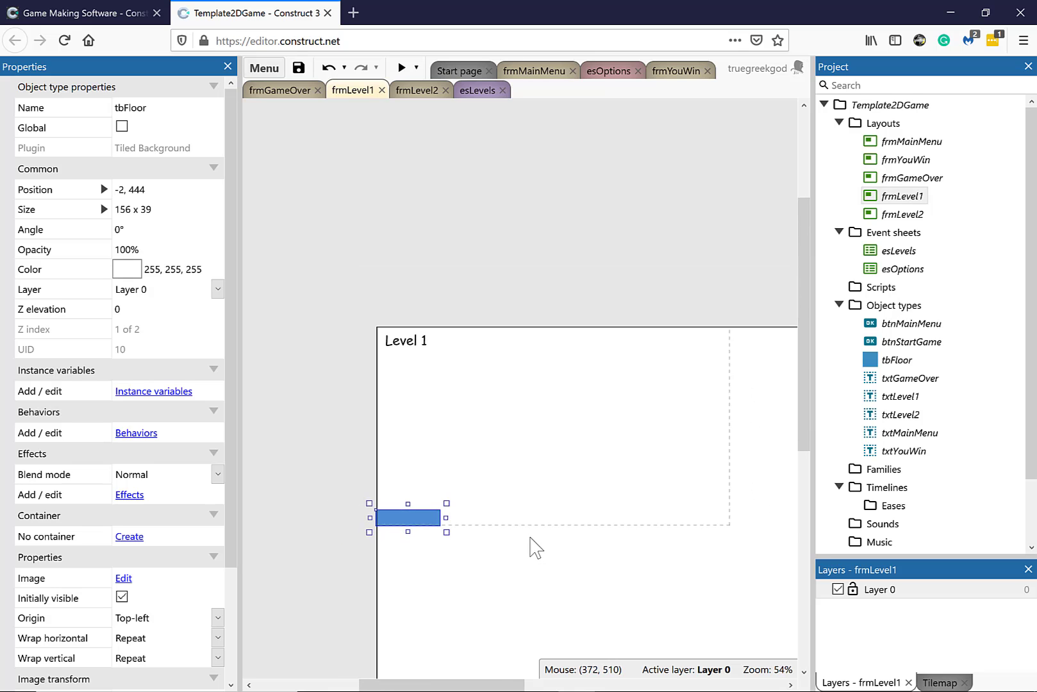
ctrl+scroll(423, 472, down, 3)
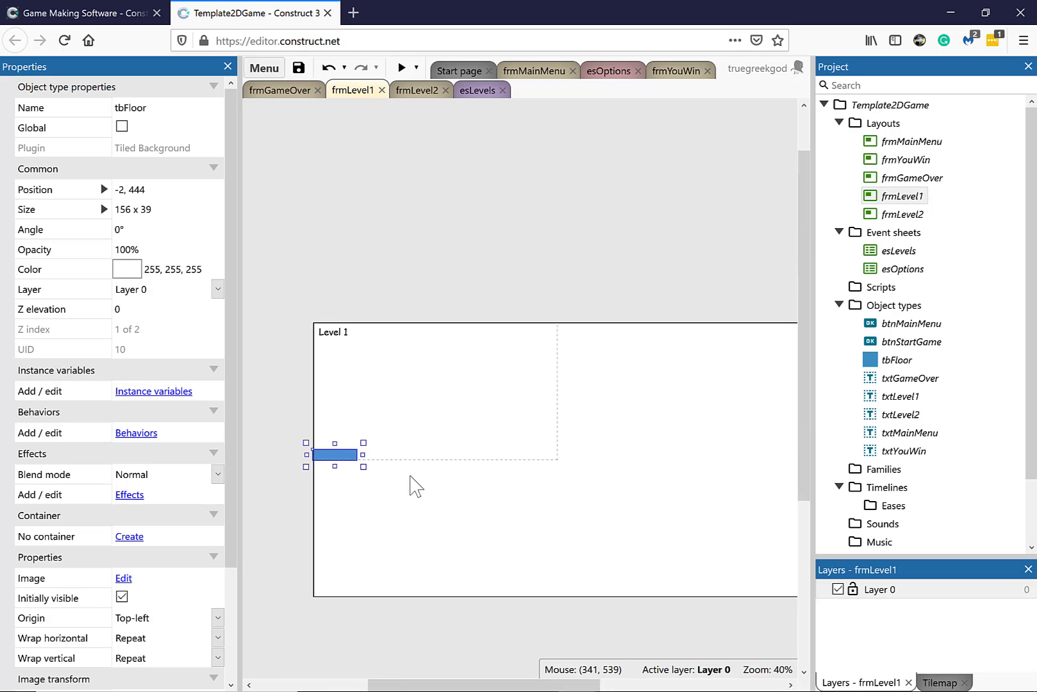
ctrl+scroll(413, 482, down, 2)
drag(372, 452, 748, 450)
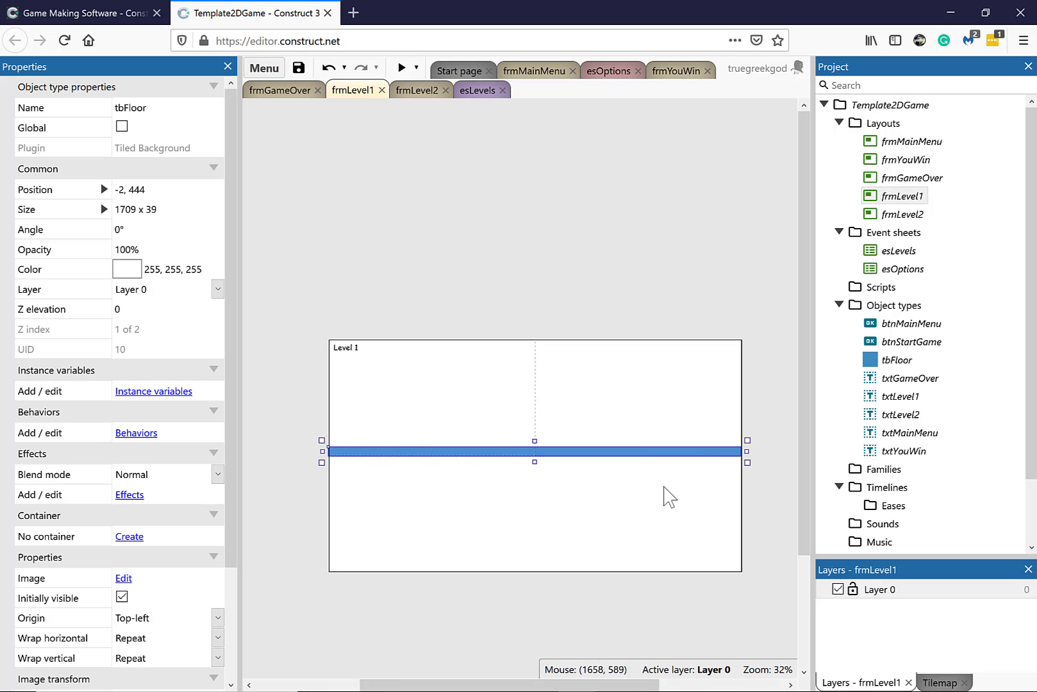
Add the Solid behavior to tbFloor.
click(552, 550)
click(426, 453)
click(135, 433)
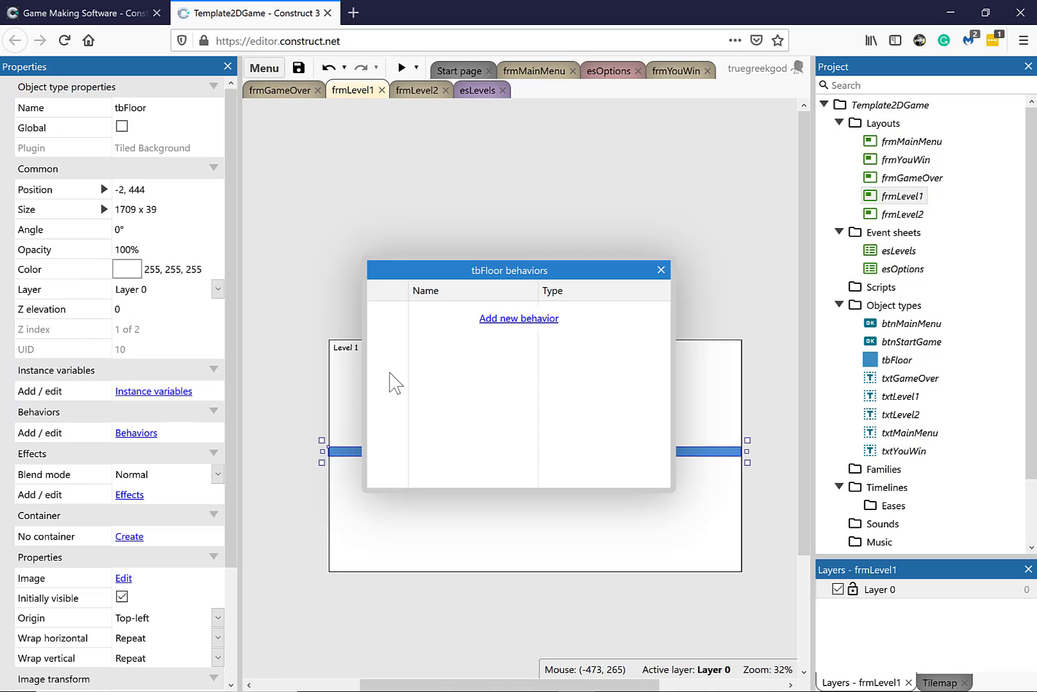
click(524, 320)
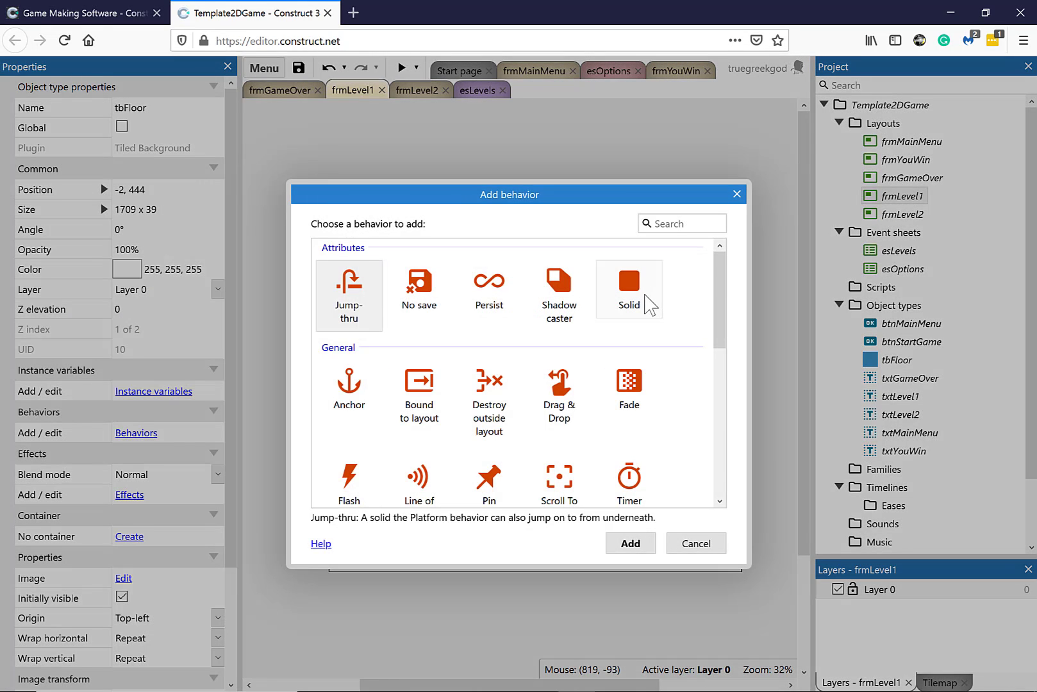
click(646, 301)
click(630, 544)
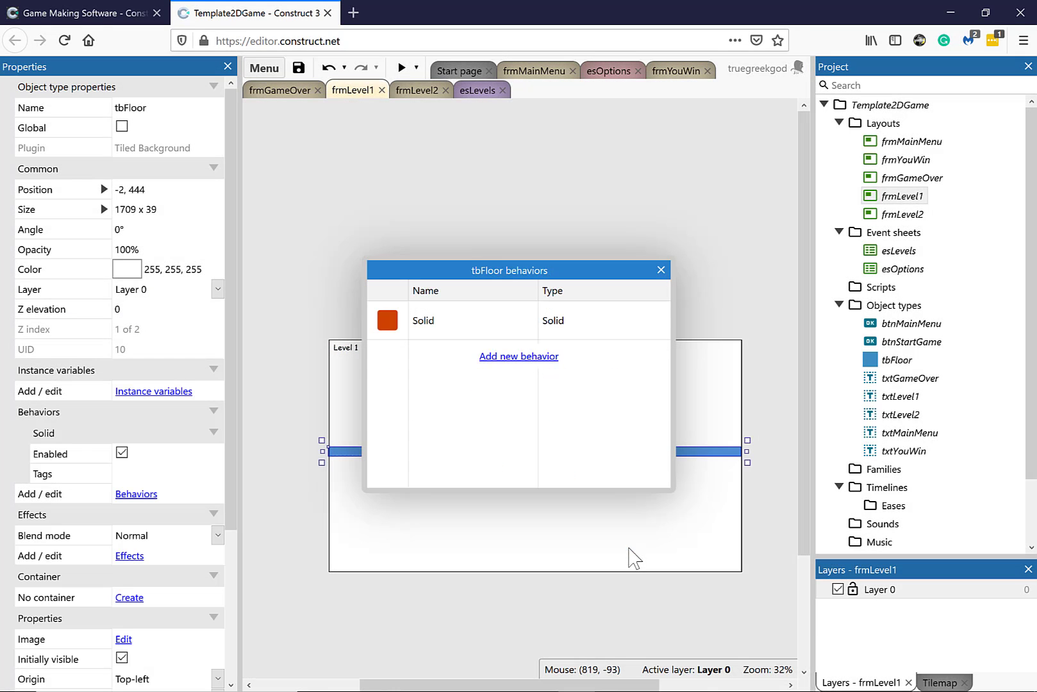
click(660, 270)
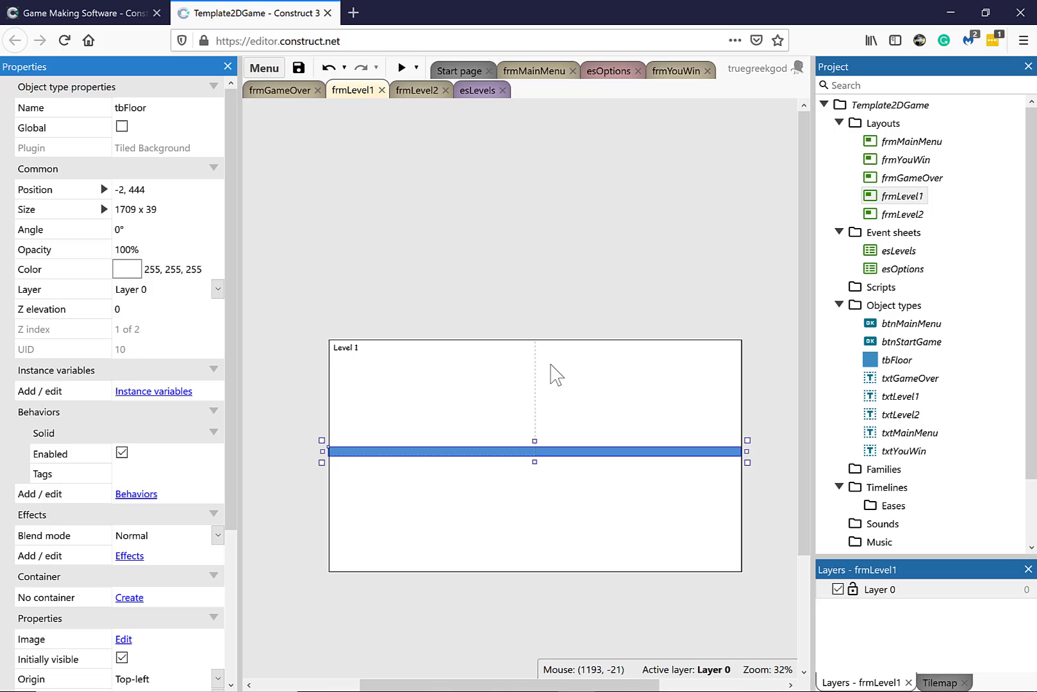
Insert a Sprite object named sprPlayer above the floor in the frmLevel1 layout.
click(501, 301)
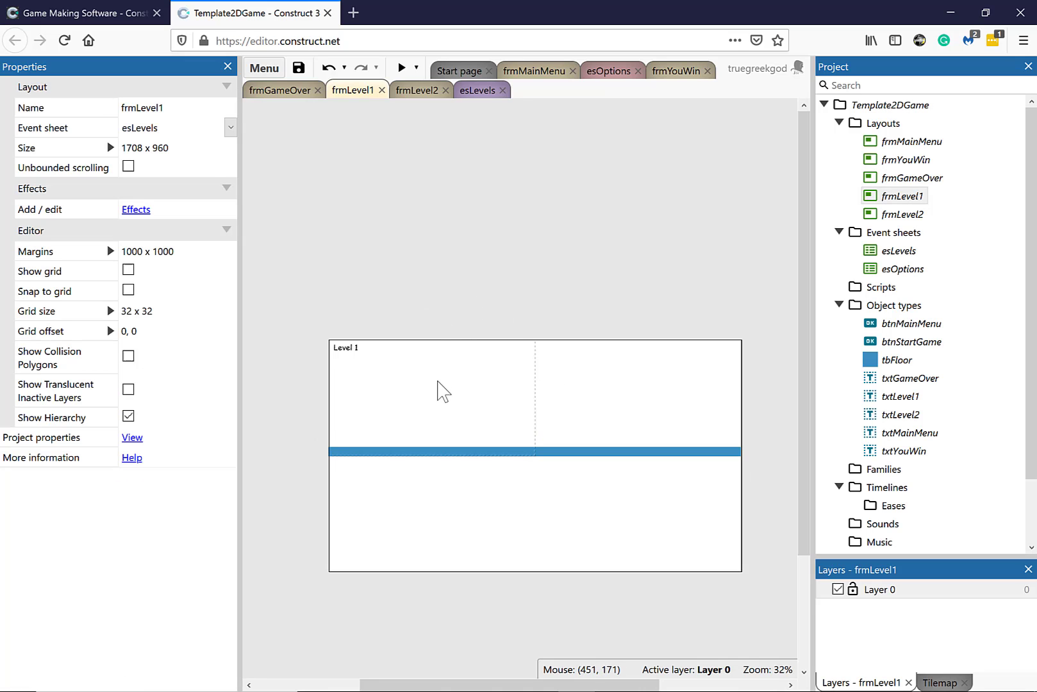
click(479, 397)
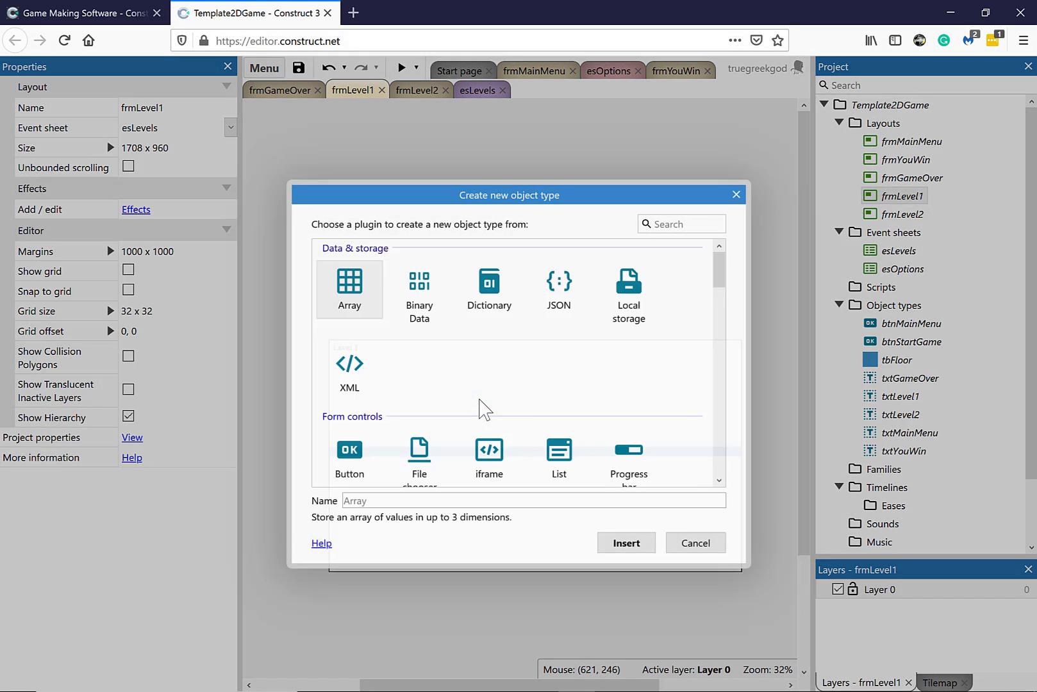
scroll(435, 418, down, 4)
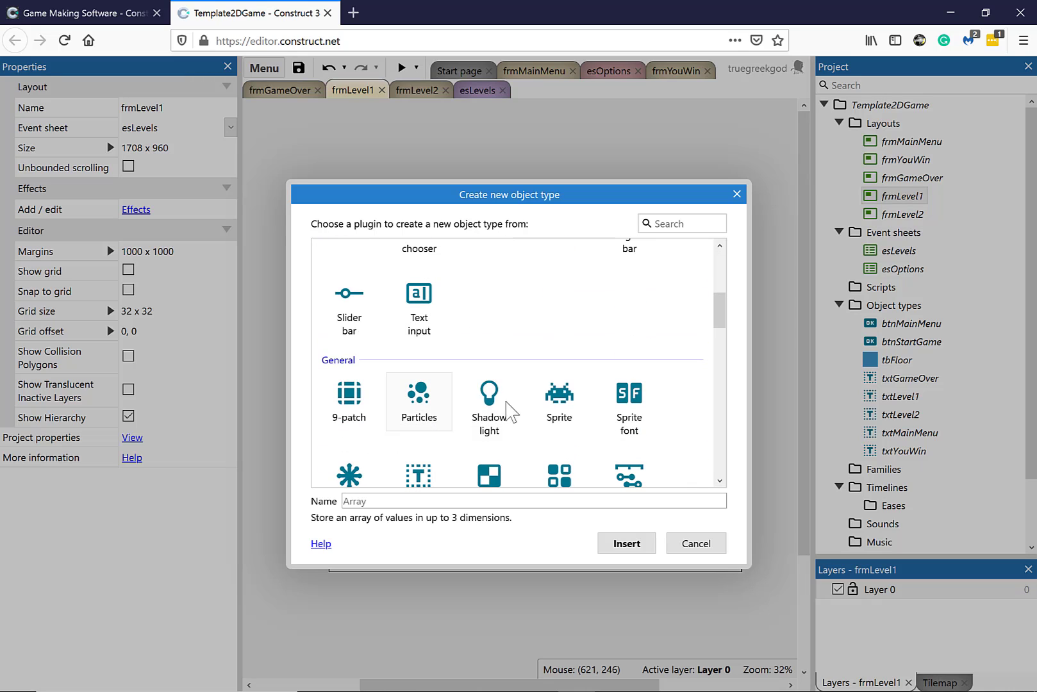
click(546, 397)
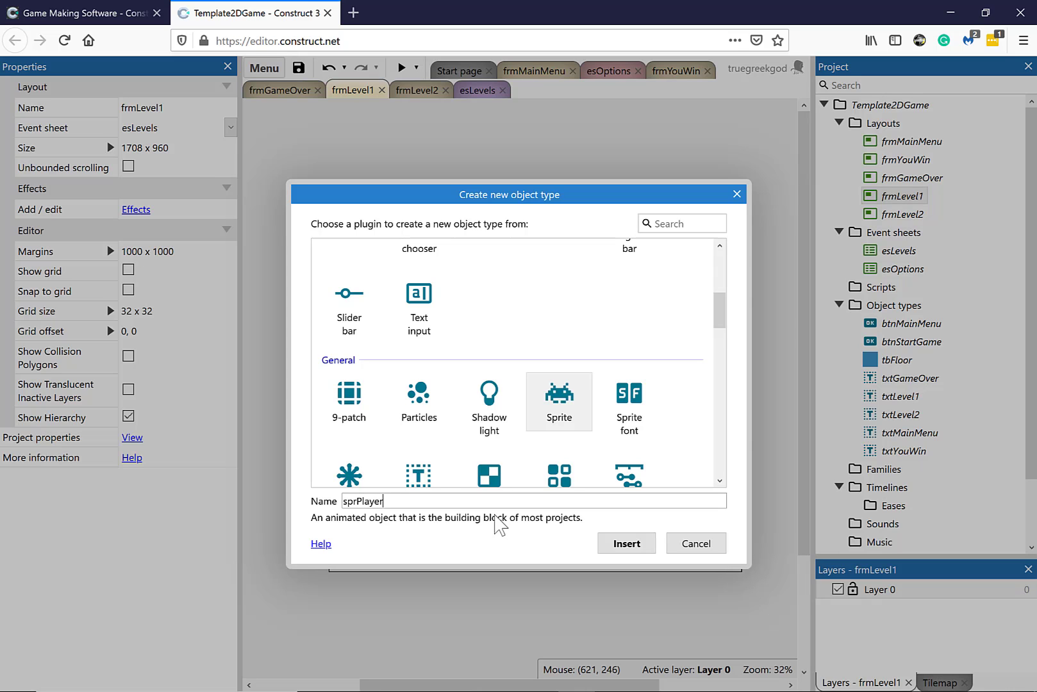
click(626, 544)
click(440, 398)
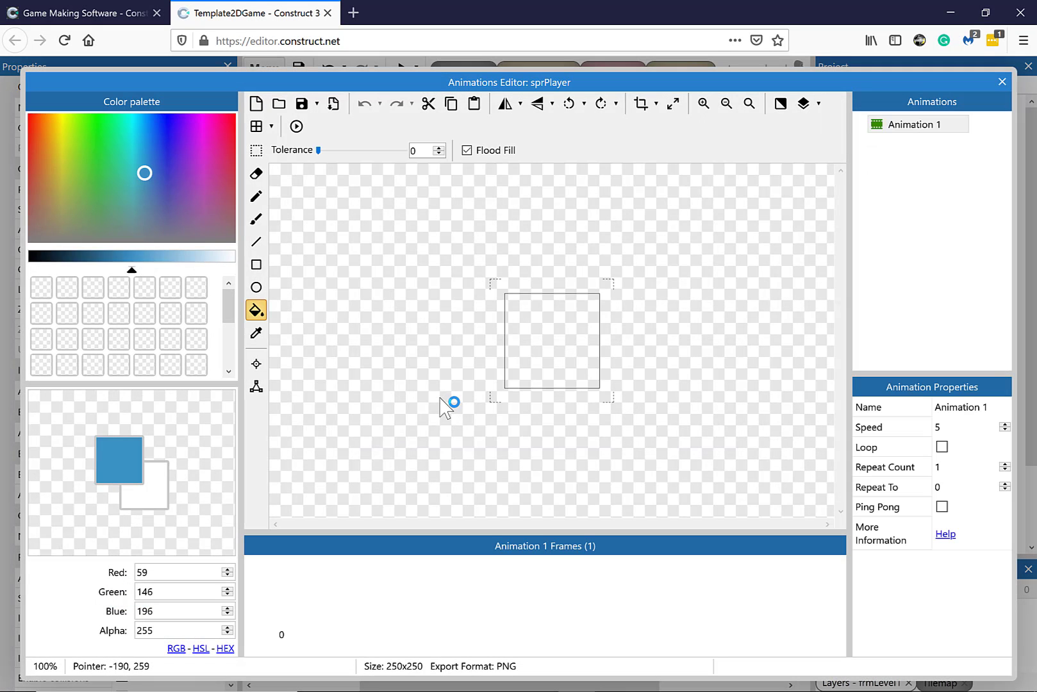
Fill the sprPlayer image with purple (RGB 185, 54, 200) and paint a simple green face on it with the brush.
click(198, 169)
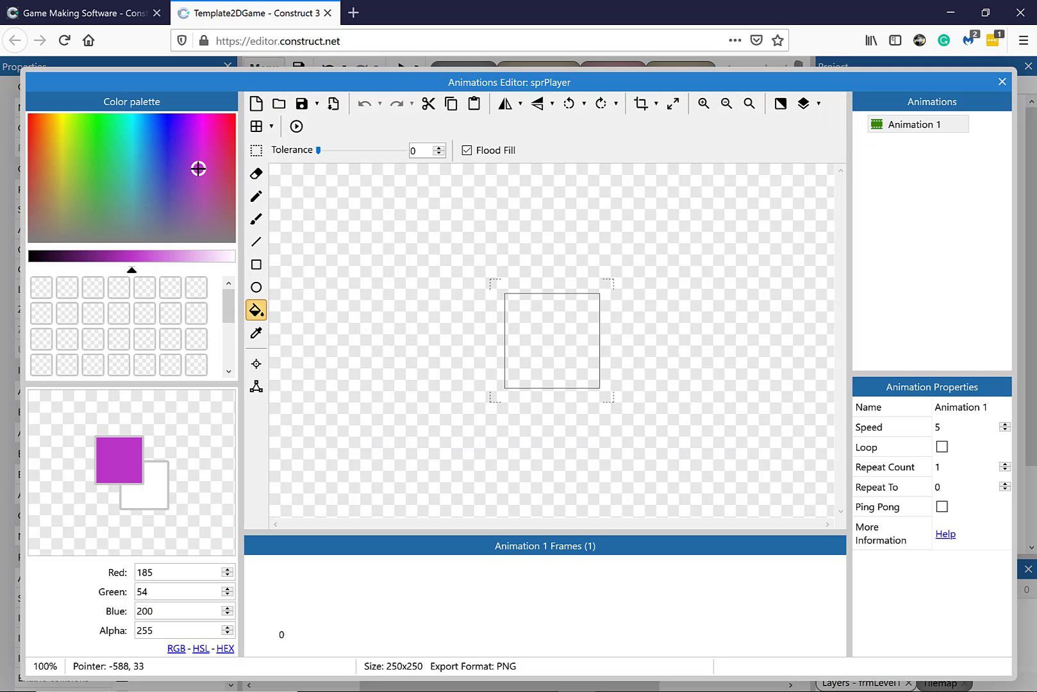
click(521, 335)
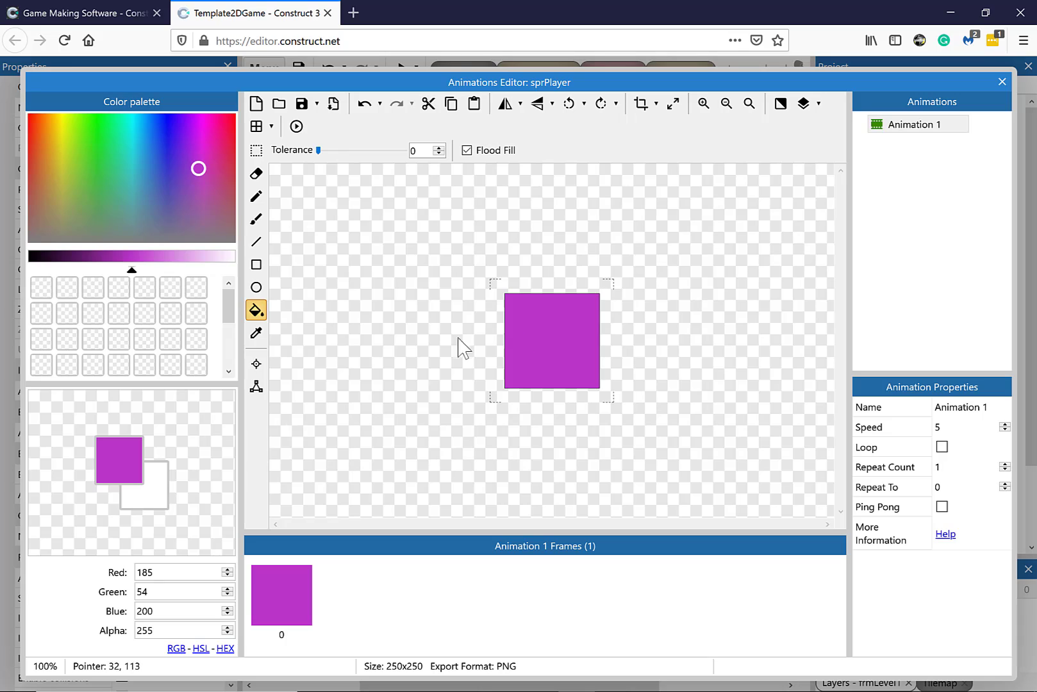
click(258, 221)
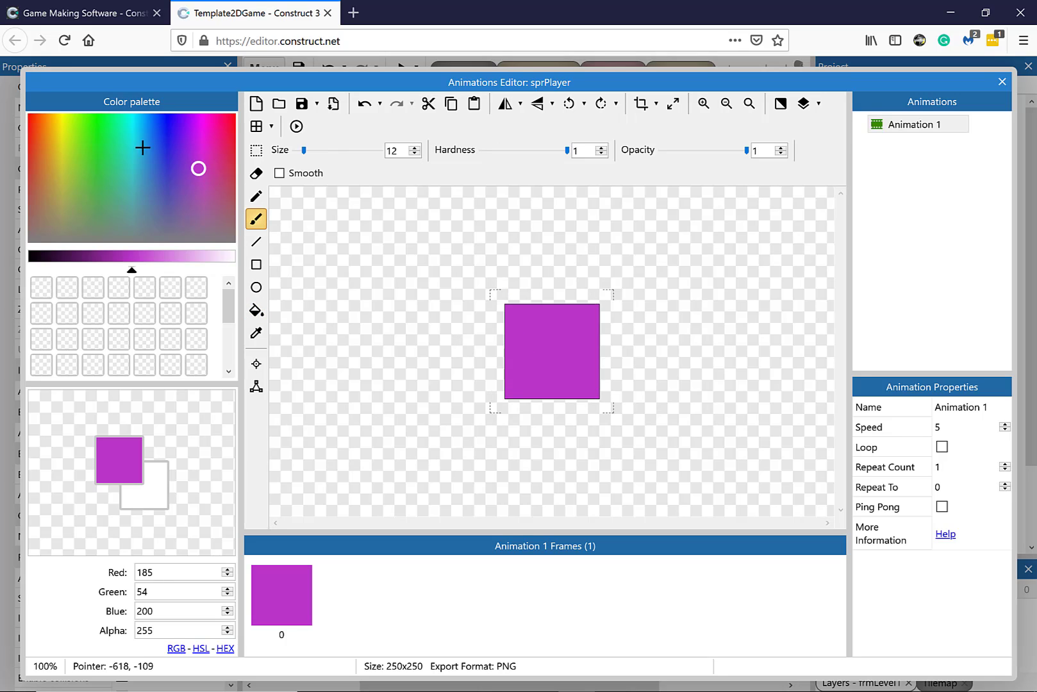
click(114, 162)
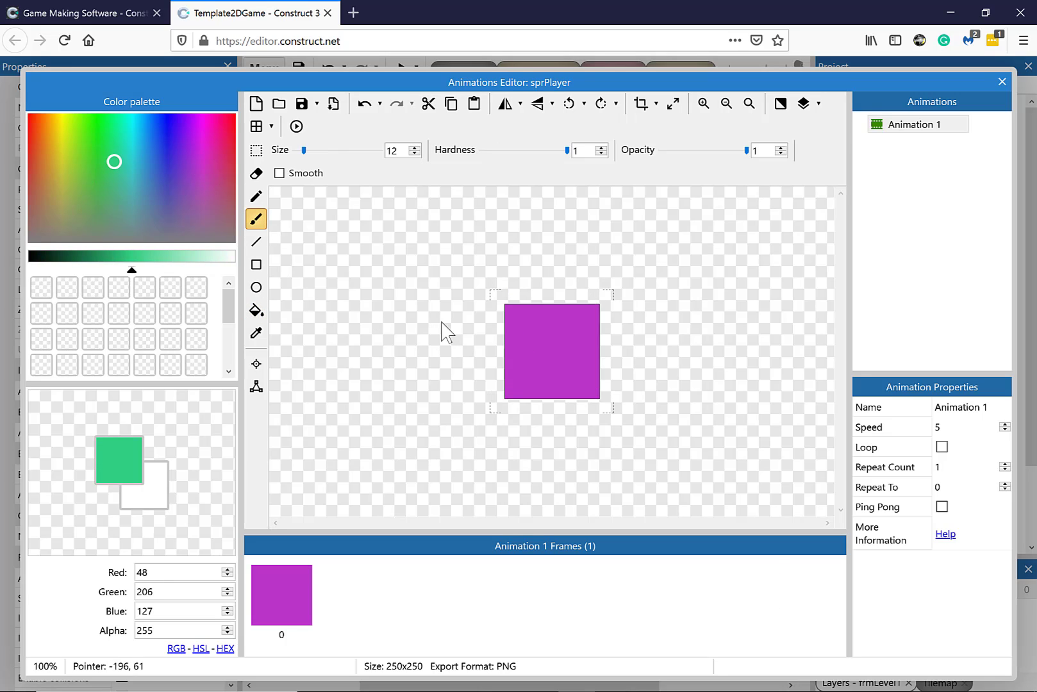
click(528, 321)
drag(562, 322, 578, 384)
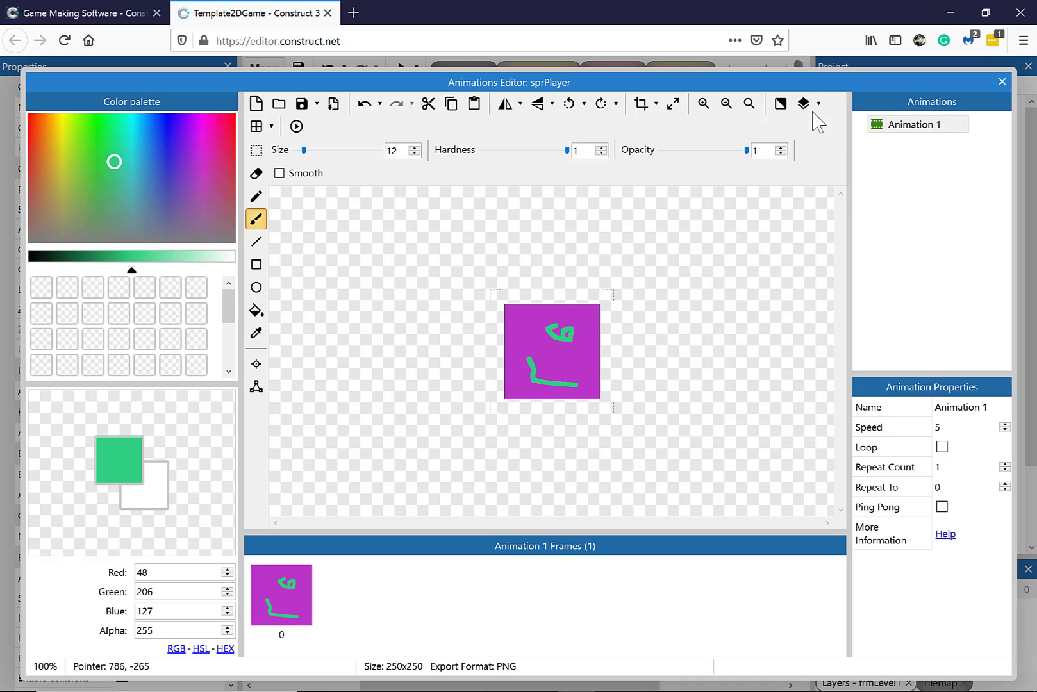
click(1001, 82)
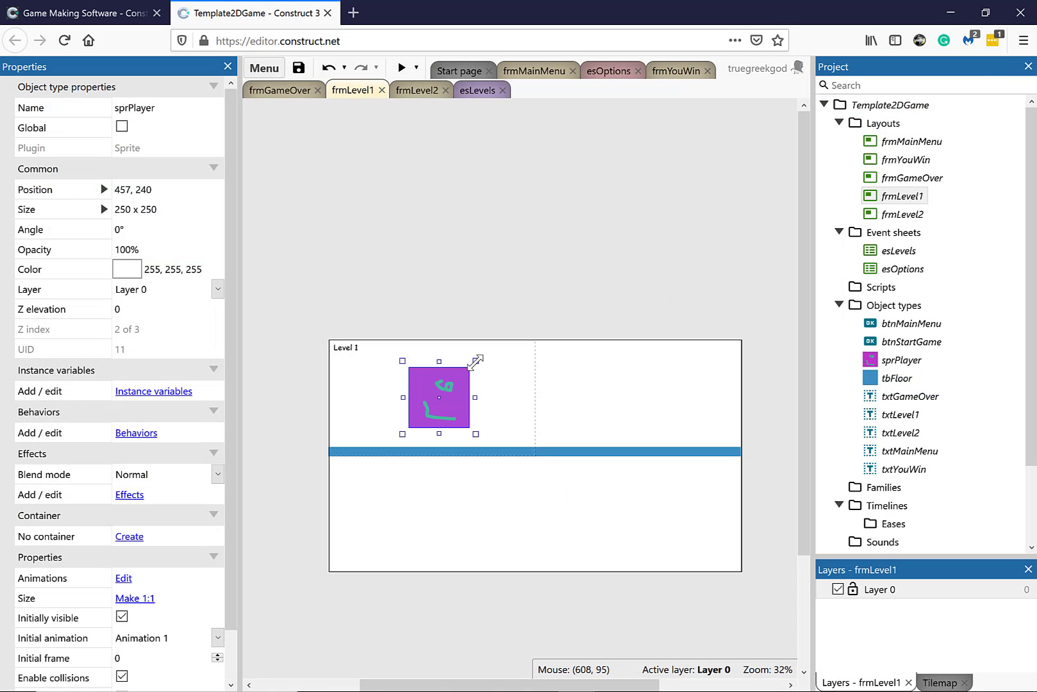
Shrink sprPlayer to about 68 x 68 and place it just above the floor's left end at about 93.5, 385.5.
drag(476, 361, 440, 400)
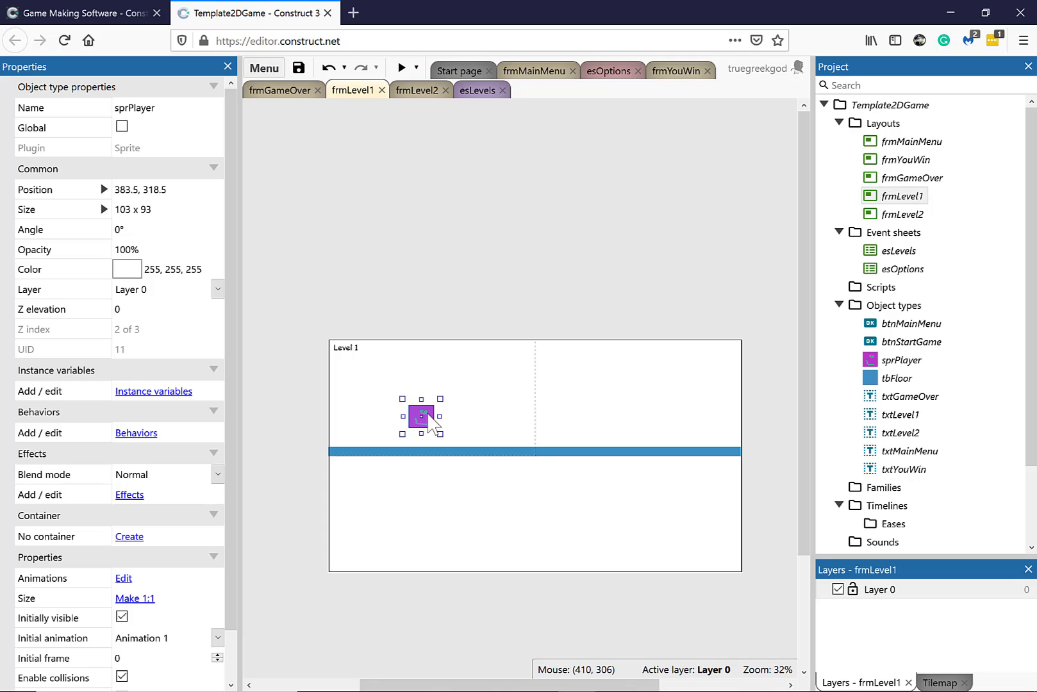
drag(428, 423, 365, 440)
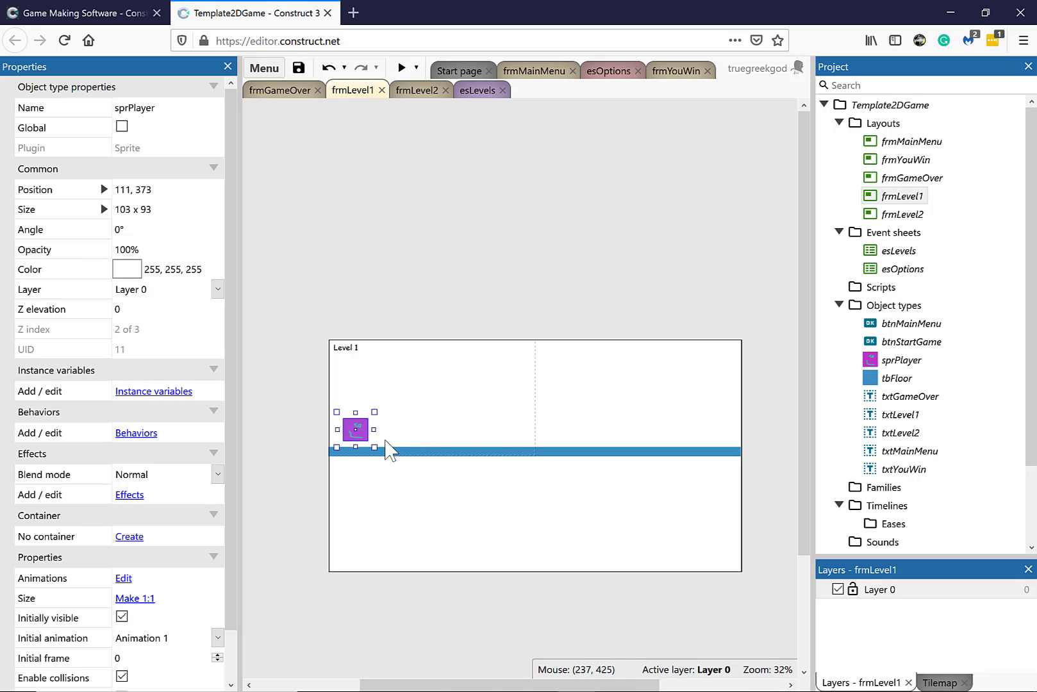
drag(376, 412, 369, 420)
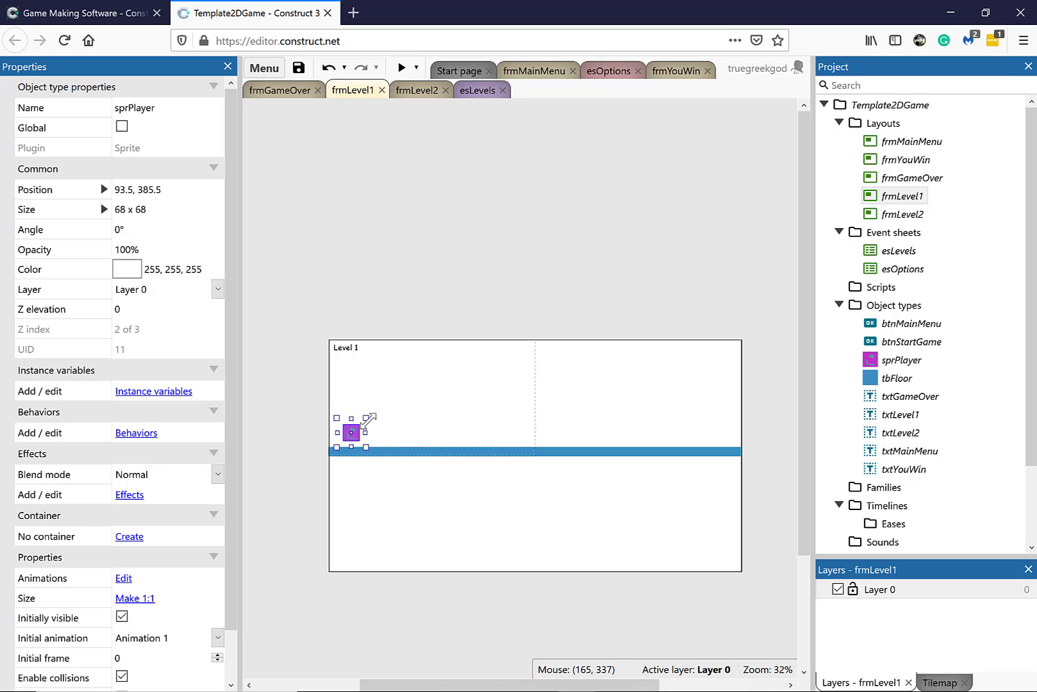
Insert a Sprite object named sprEnemy above the middle of the floor in the frmLevel1 layout.
right_click(431, 380)
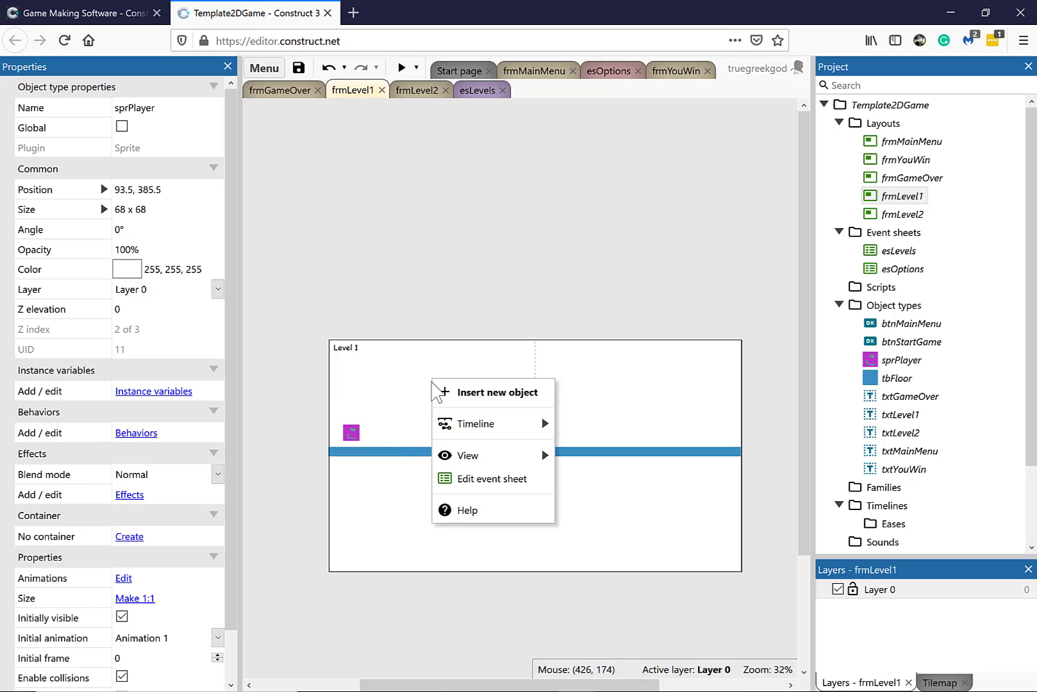
click(471, 393)
scroll(474, 416, down, 4)
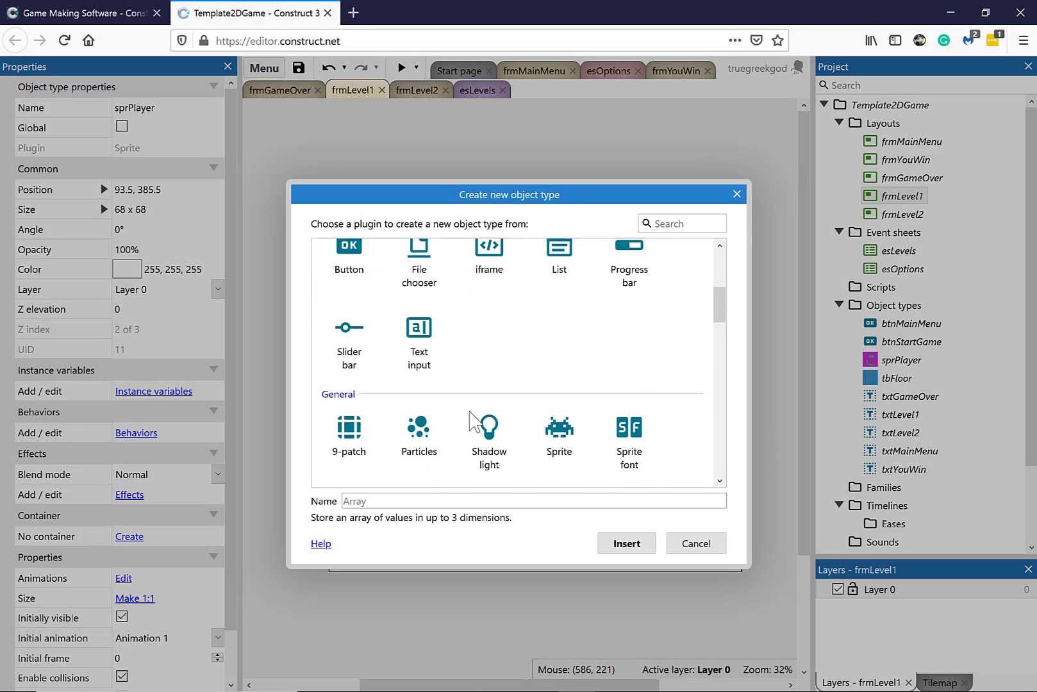
click(564, 420)
click(464, 499)
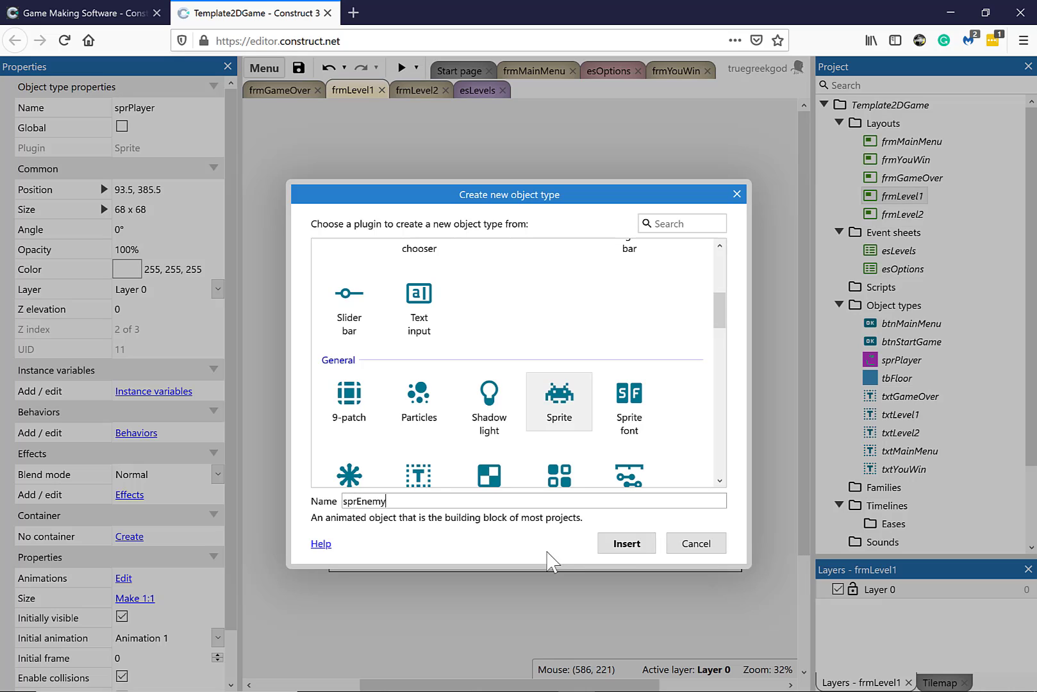
click(626, 544)
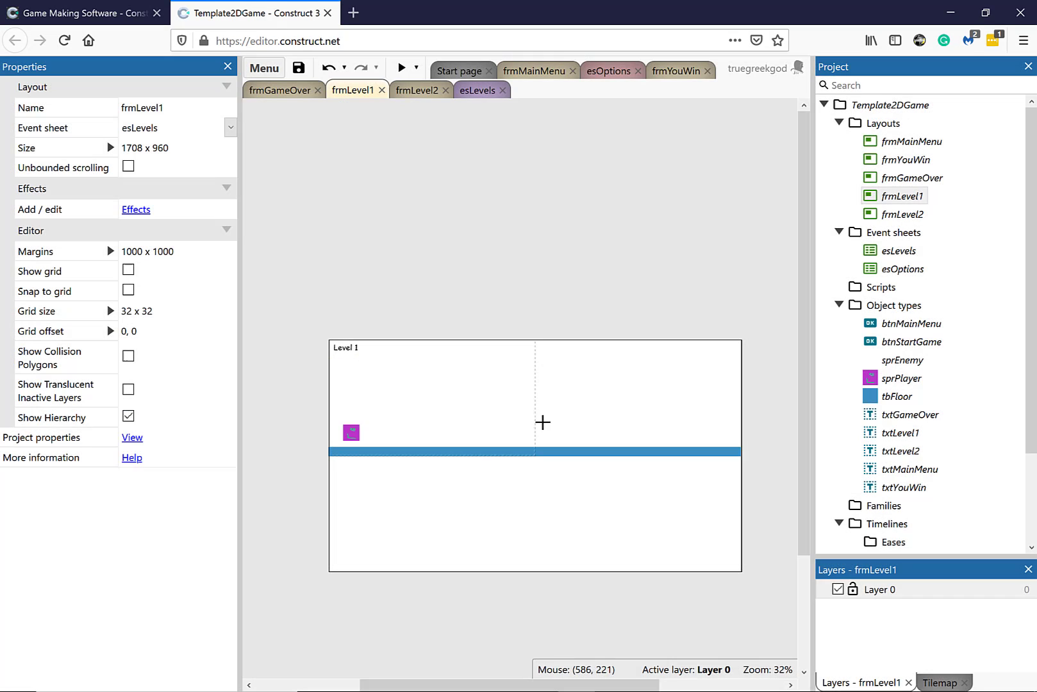
click(512, 396)
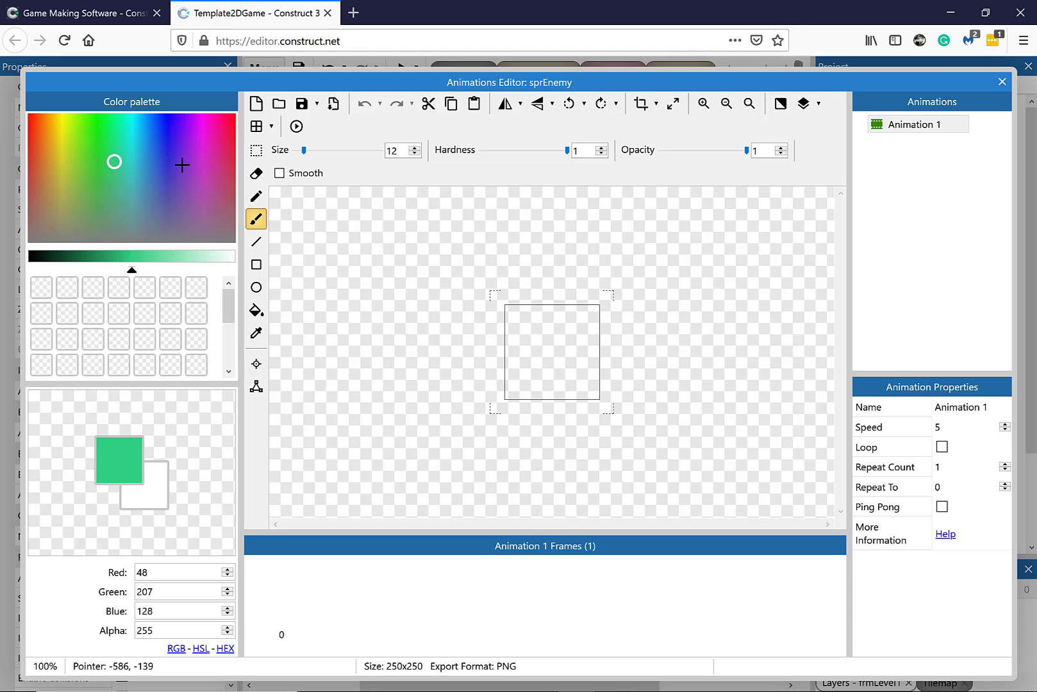
Fill the sprEnemy image with red (RGB 186, 68, 76) and paint a simple green (RGB 45, 209, 83) frowning face with the brush.
click(232, 182)
click(533, 346)
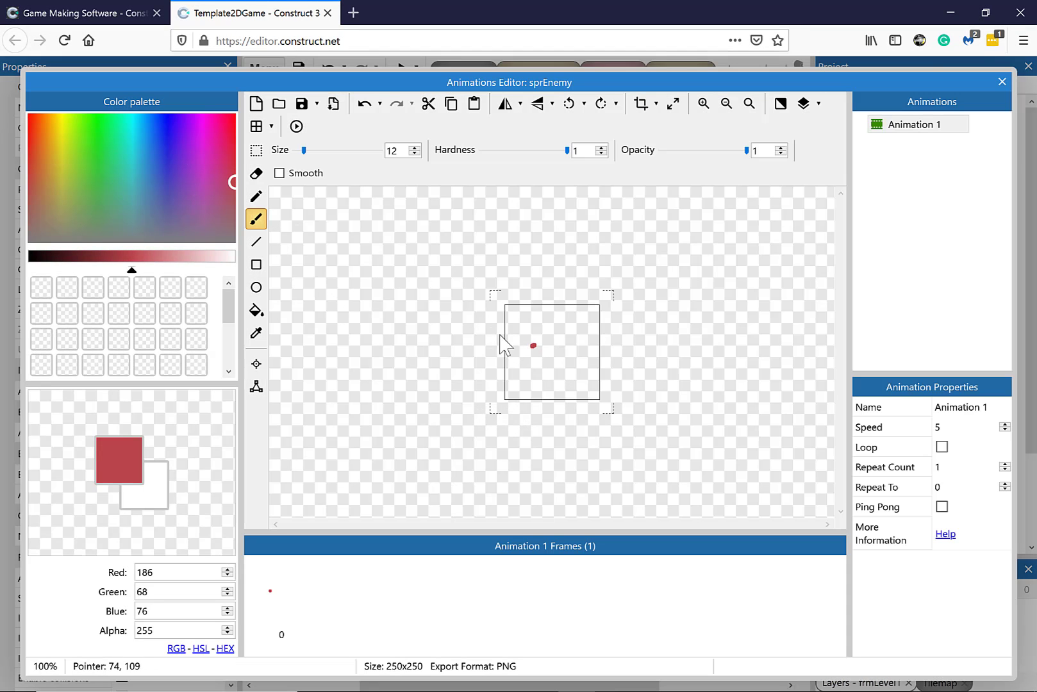
click(256, 310)
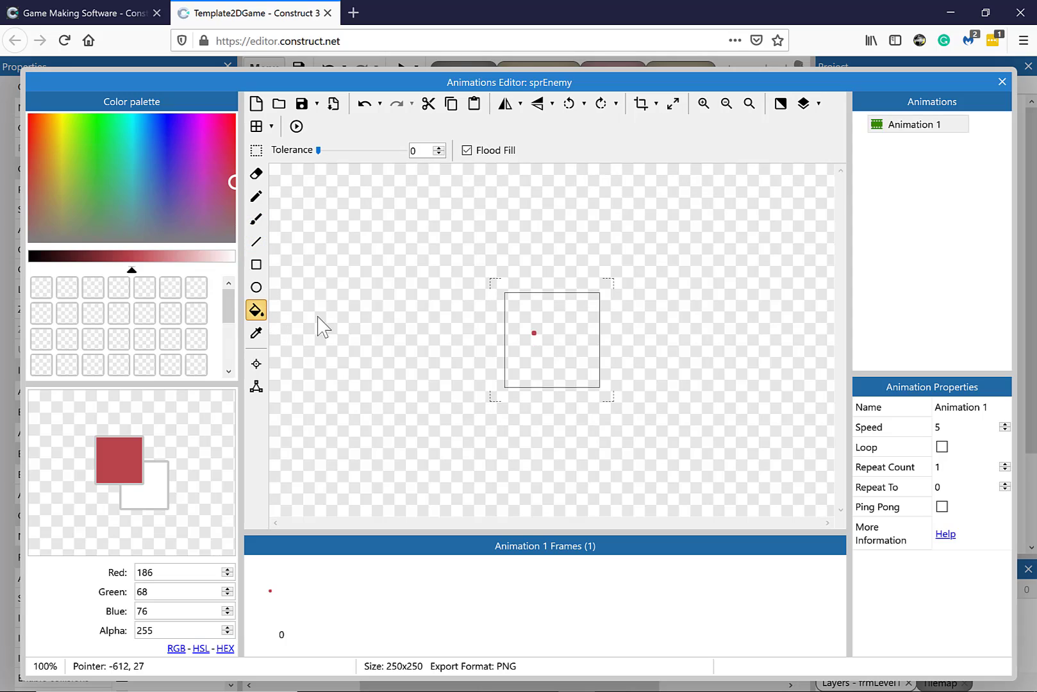
click(546, 345)
click(106, 158)
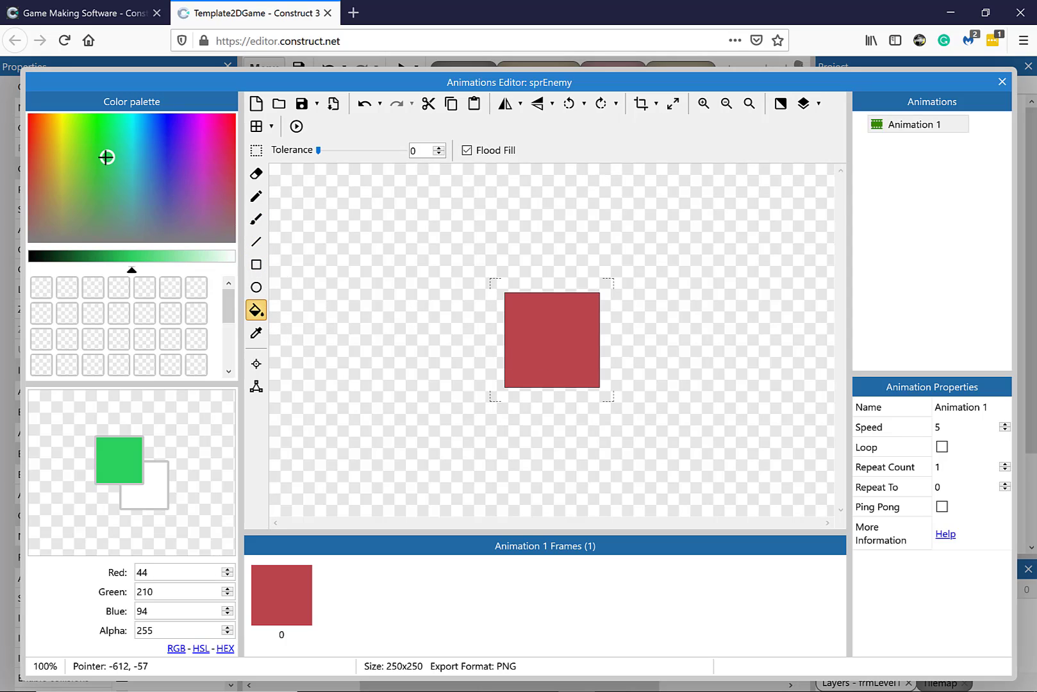
click(255, 219)
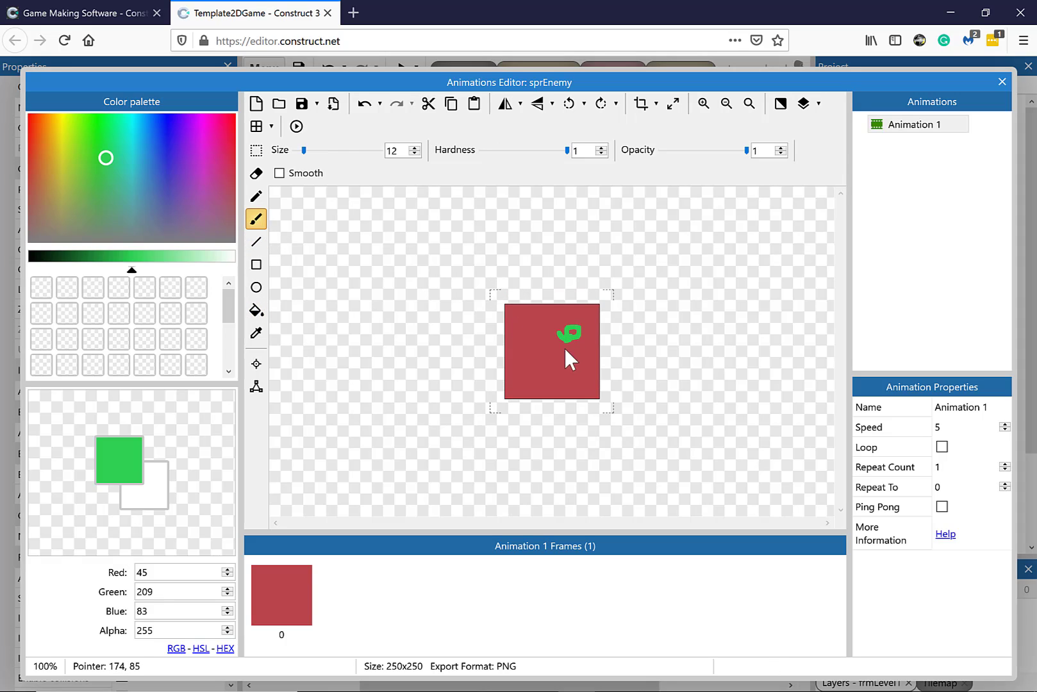
drag(578, 383, 506, 382)
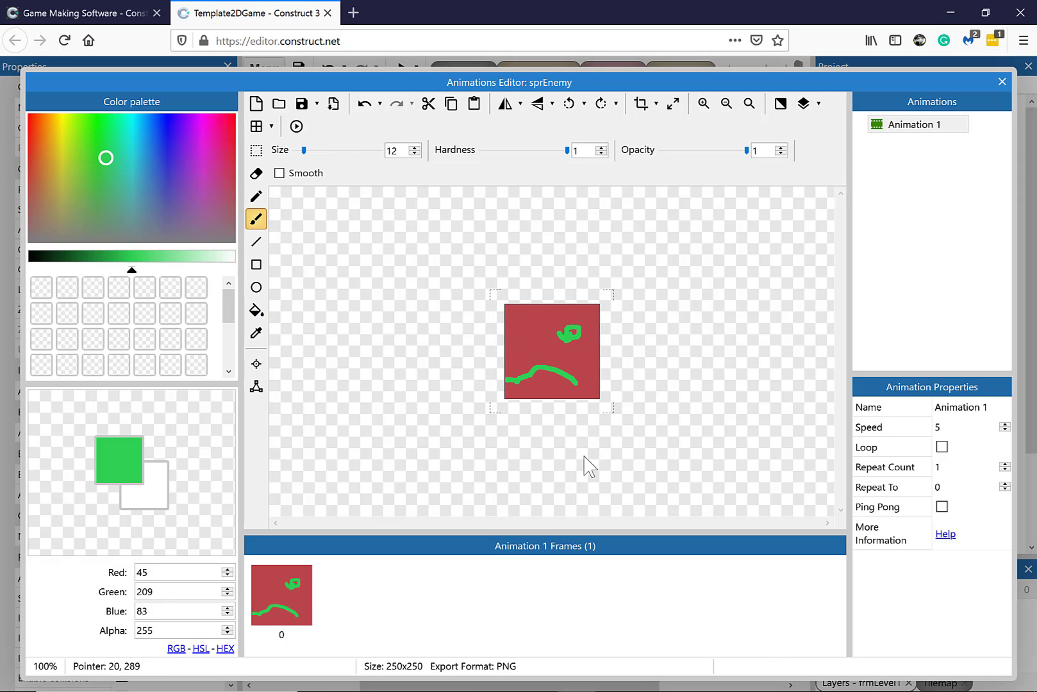
click(596, 388)
drag(597, 395, 552, 376)
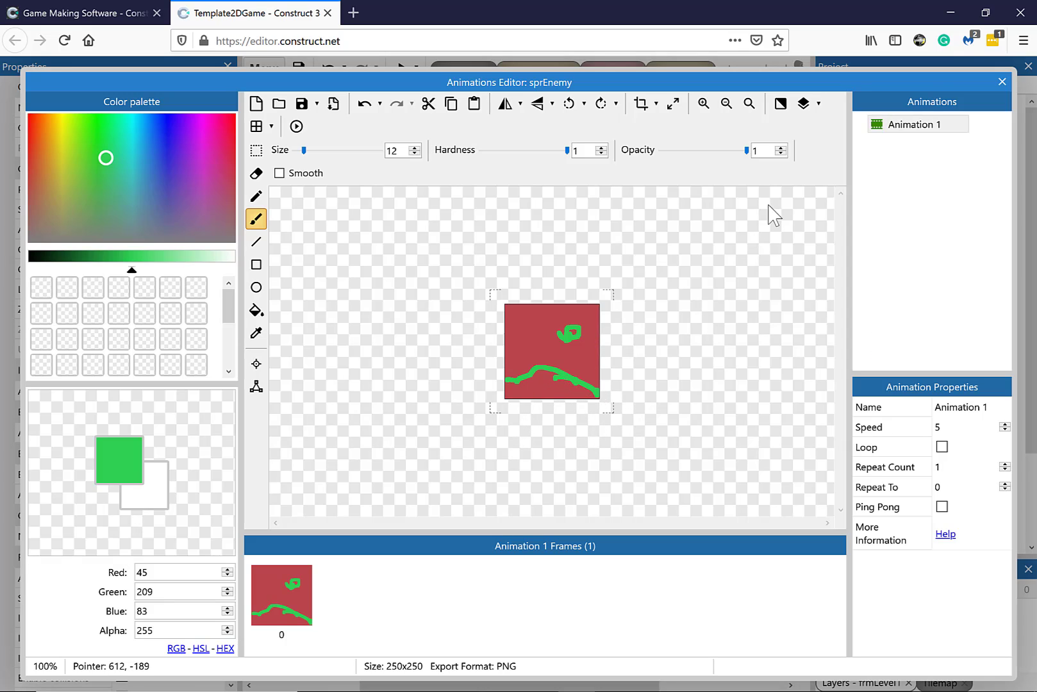
Shrink sprEnemy to about 65 x 62 and place it just above the floor at about 532, 390.
click(1000, 83)
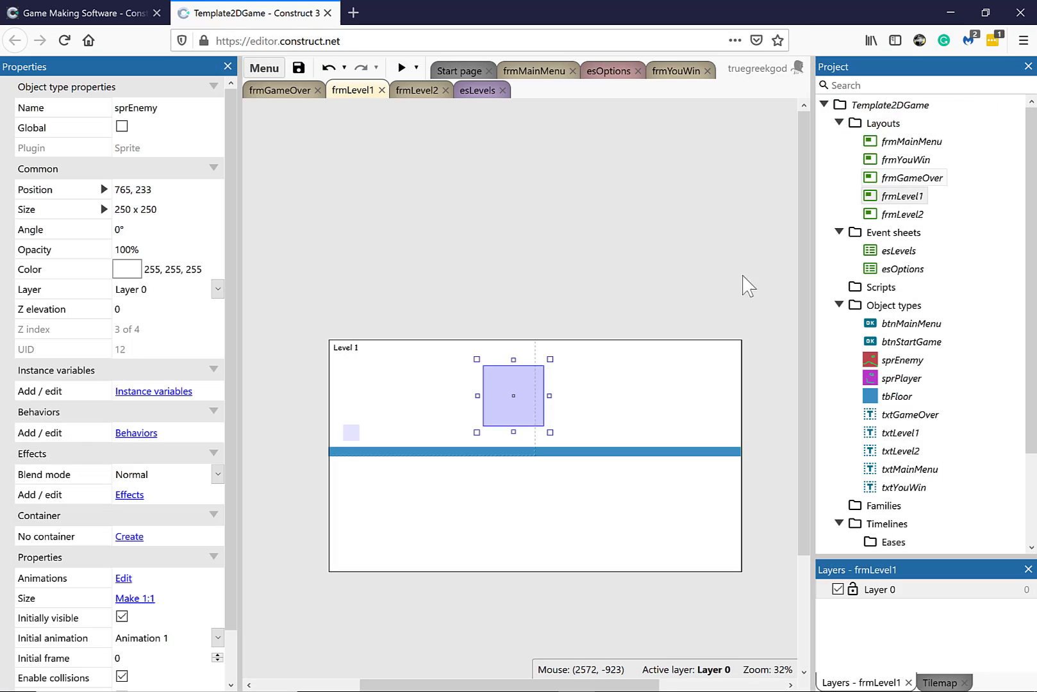
drag(549, 358, 463, 441)
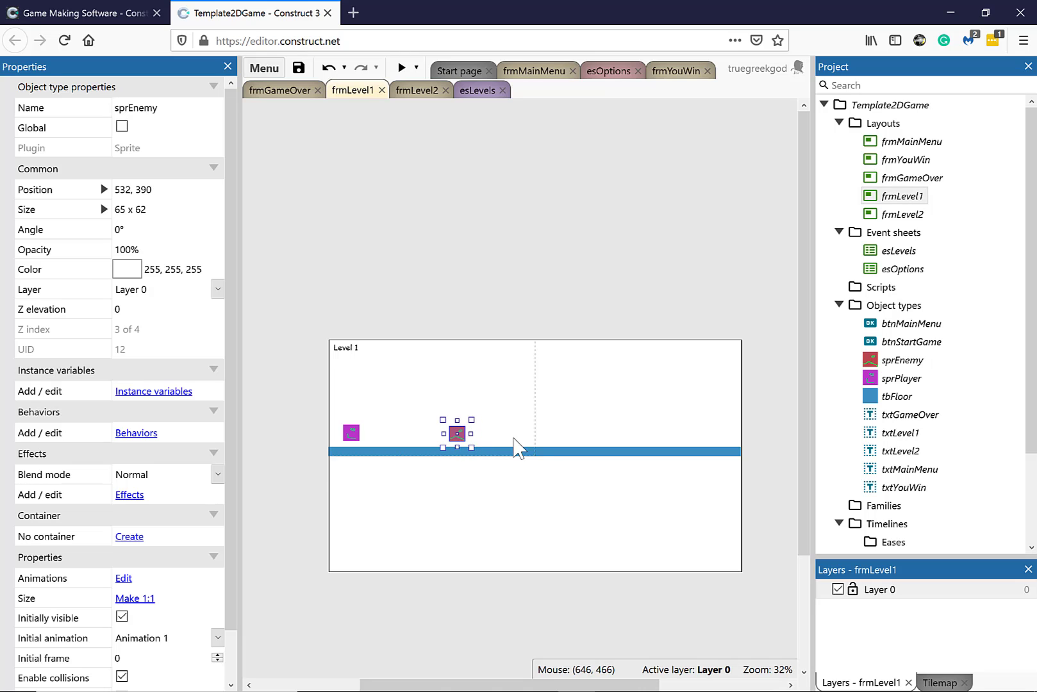
Insert a Sprite object named sprDoorLevel2 above the right half of the floor in the frmLevel1 layout.
right_click(482, 375)
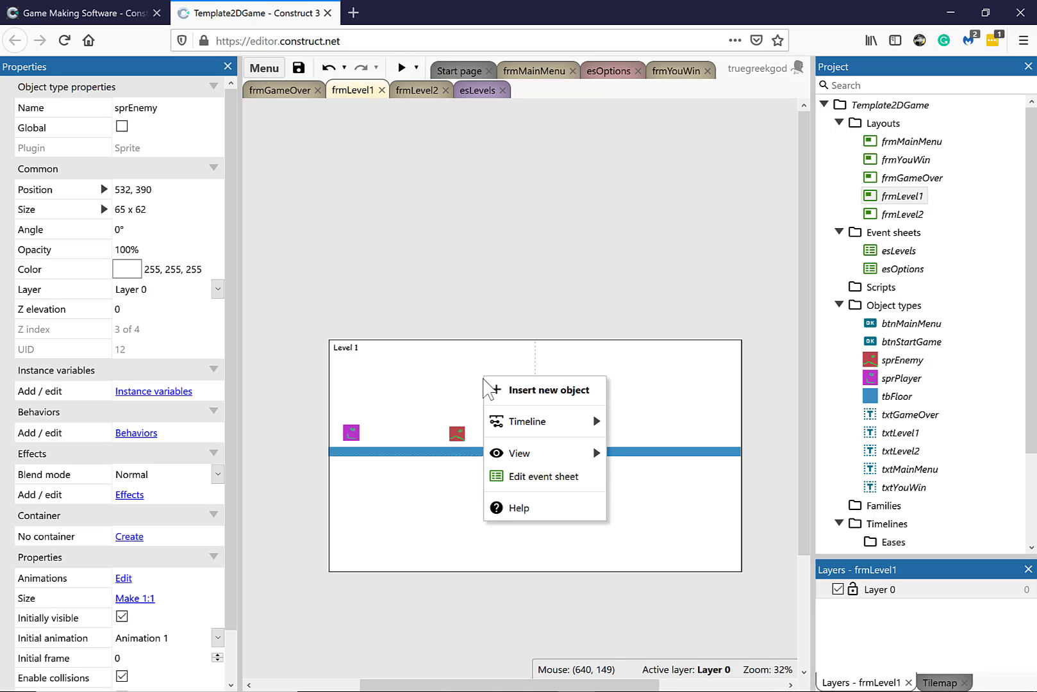
click(520, 391)
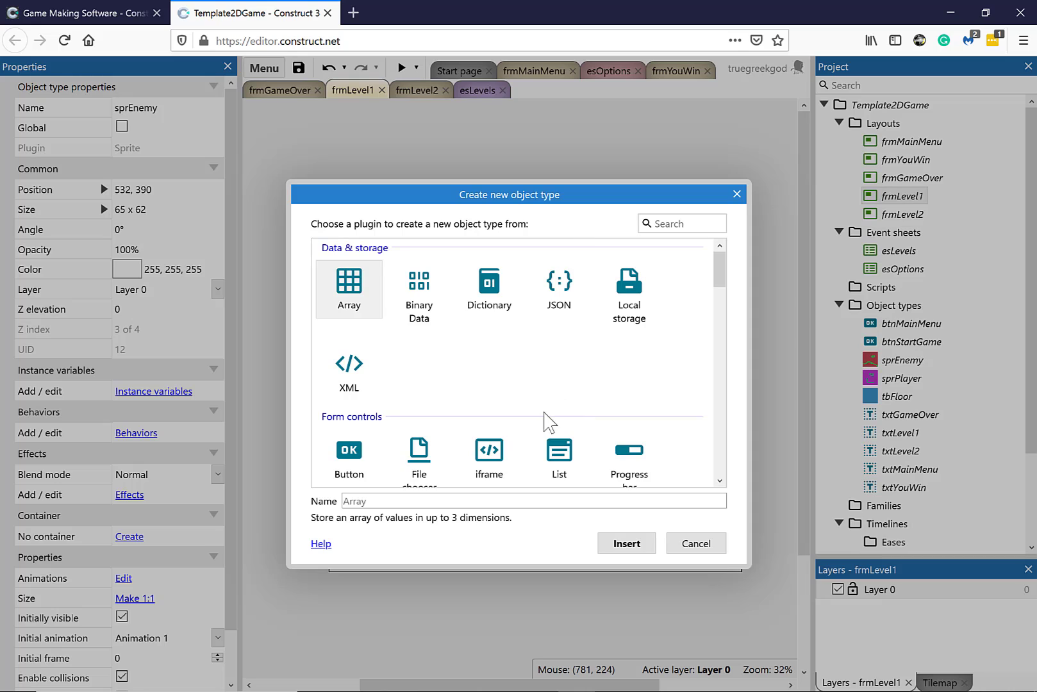
scroll(549, 422, down, 5)
click(561, 345)
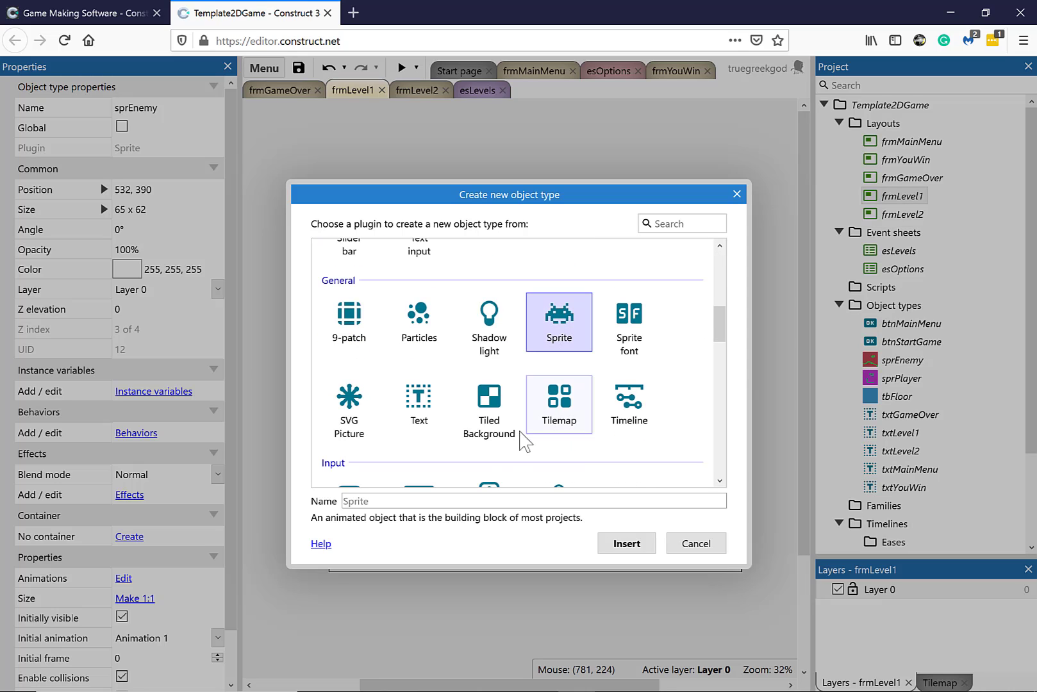
click(448, 501)
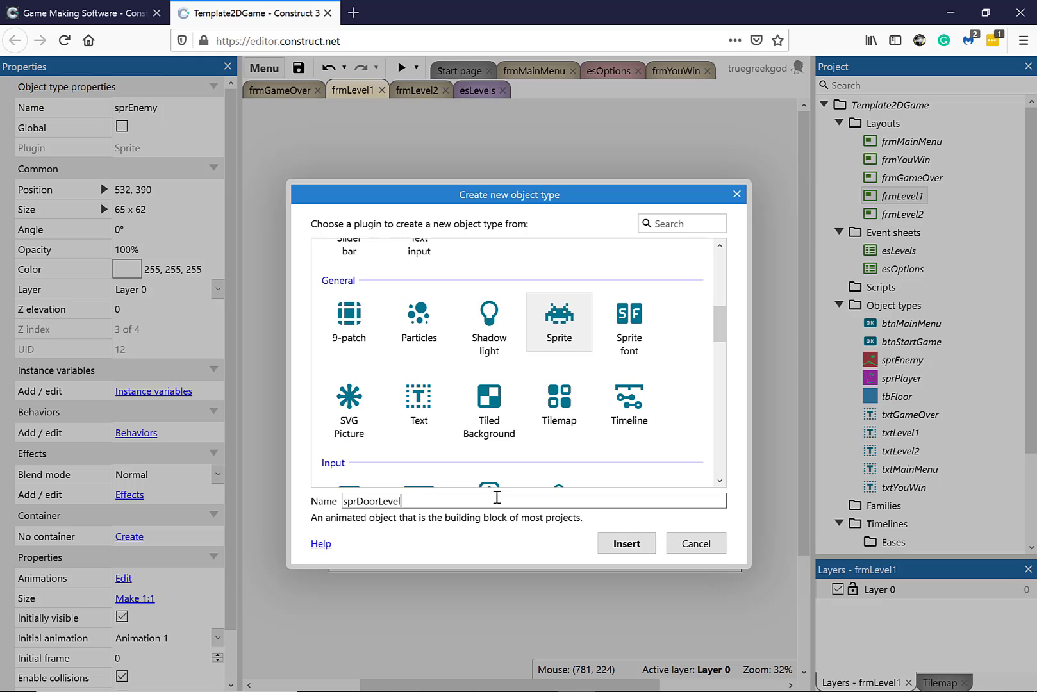
click(625, 544)
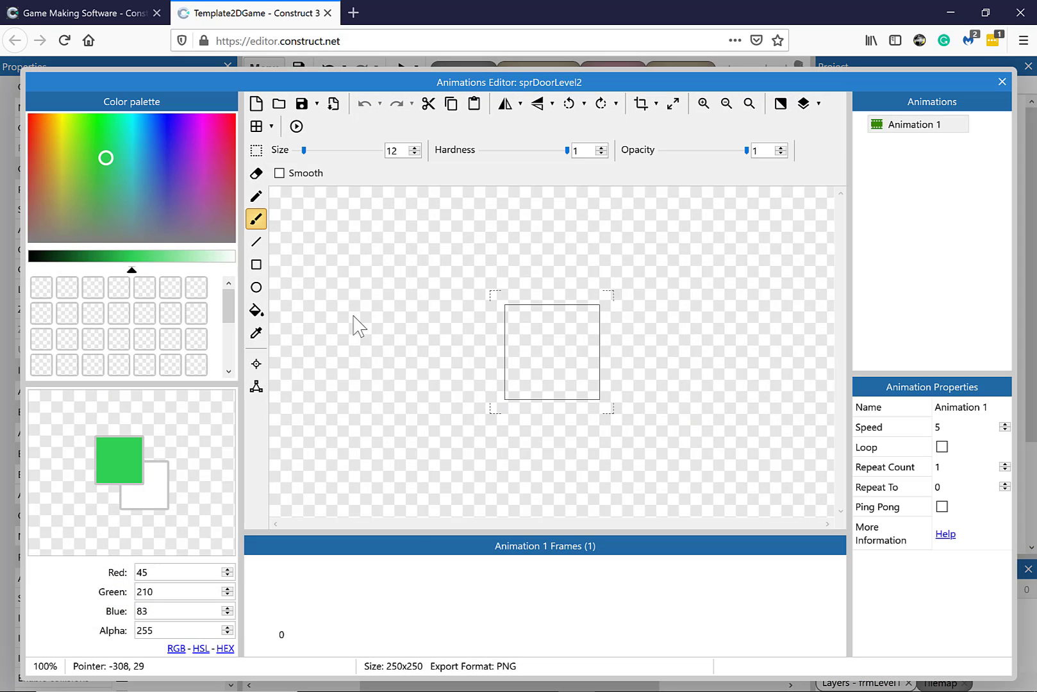
Paint a green arched door outline in the sprDoorLevel2 image and add a violet (RGB 83, 67, 187) handle and base line.
ctrl+scroll(535, 384, up, 1)
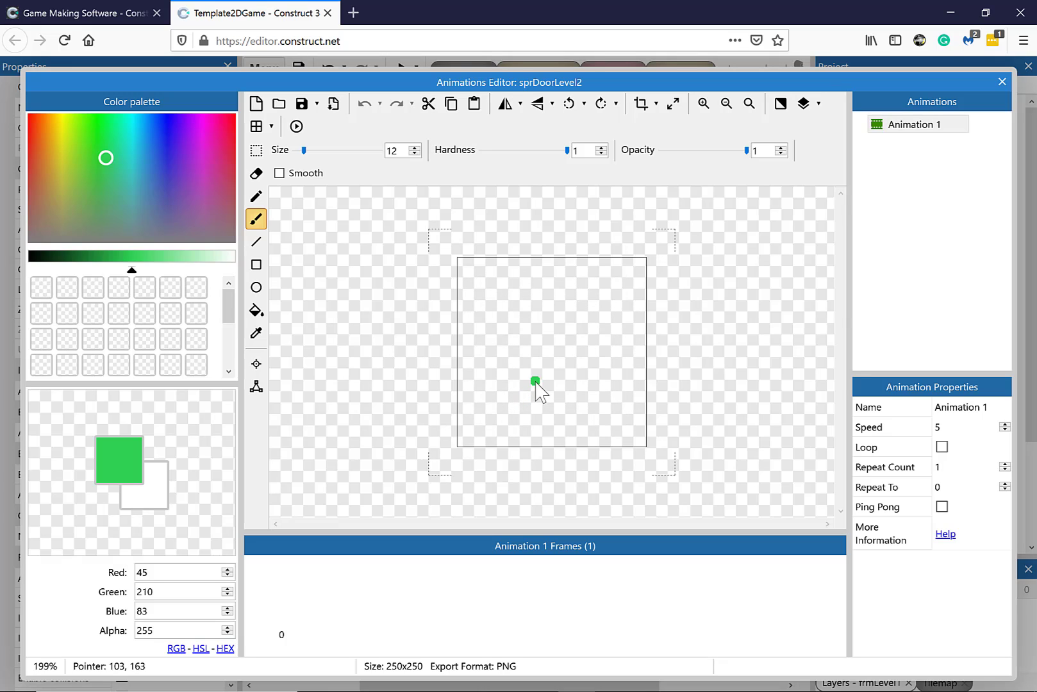
ctrl+scroll(536, 384, up, 1)
ctrl+scroll(536, 385, down, 1)
ctrl+scroll(535, 385, up, 1)
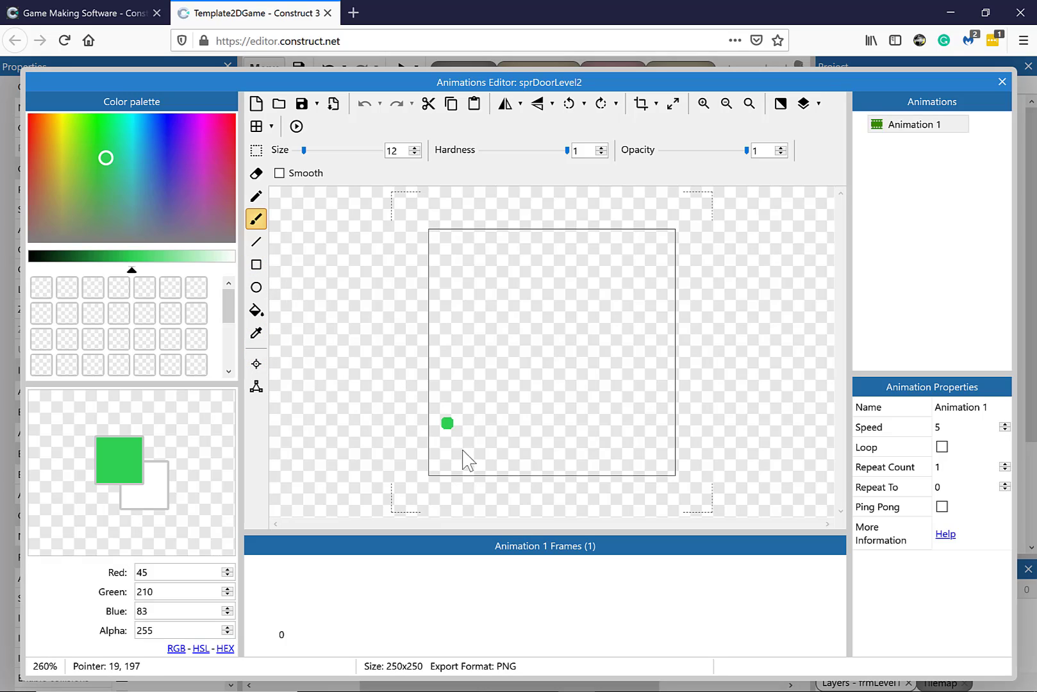
mouse_move(528, 485)
mouse_down()
mouse_move(522, 404)
mouse_move(542, 304)
mouse_move(605, 268)
mouse_move(637, 334)
mouse_move(644, 464)
mouse_up()
click(172, 181)
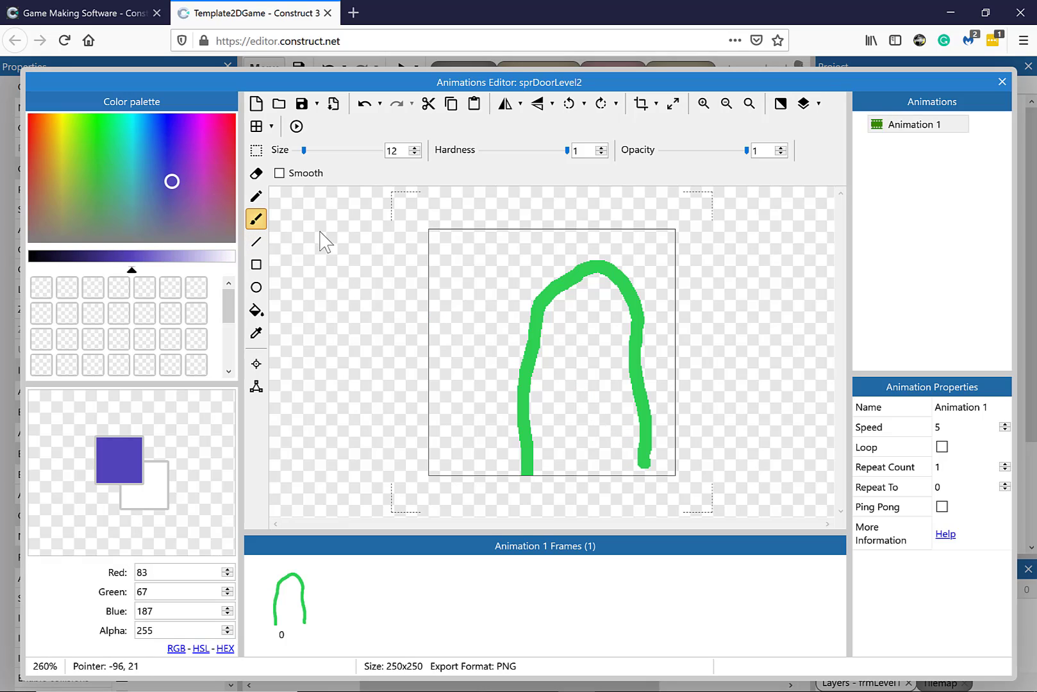
mouse_move(590, 374)
mouse_down()
mouse_move(613, 384)
mouse_move(602, 391)
mouse_move(617, 381)
mouse_move(594, 393)
mouse_up()
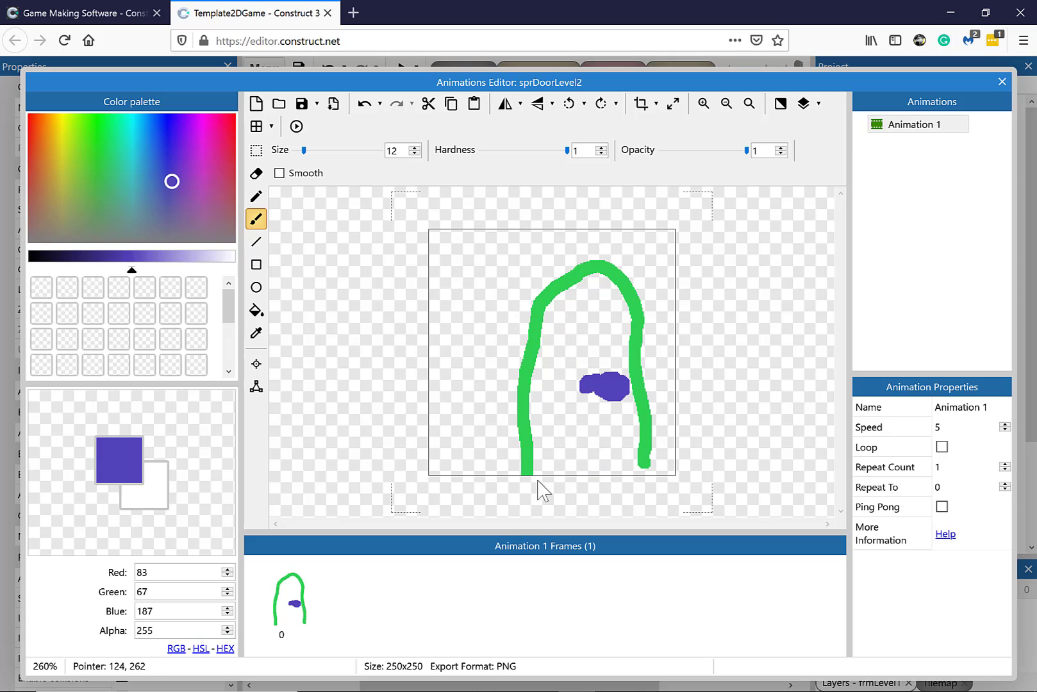
drag(530, 475, 639, 465)
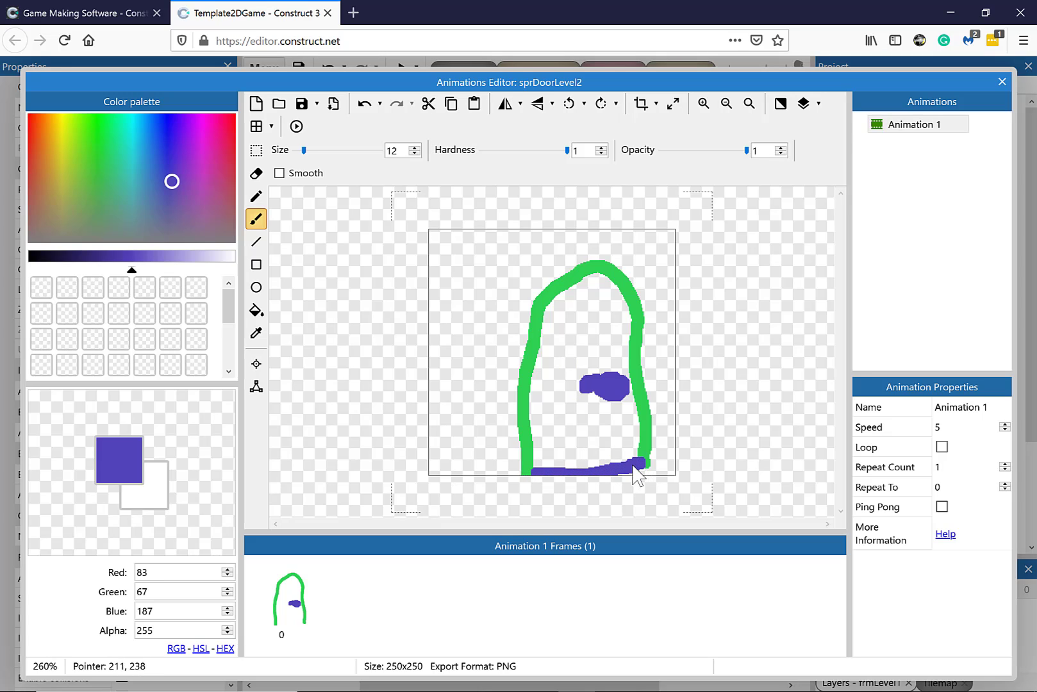
Fill the door's interior with pink (RGB 198, 56, 113) and crop the image to the drawing.
click(224, 170)
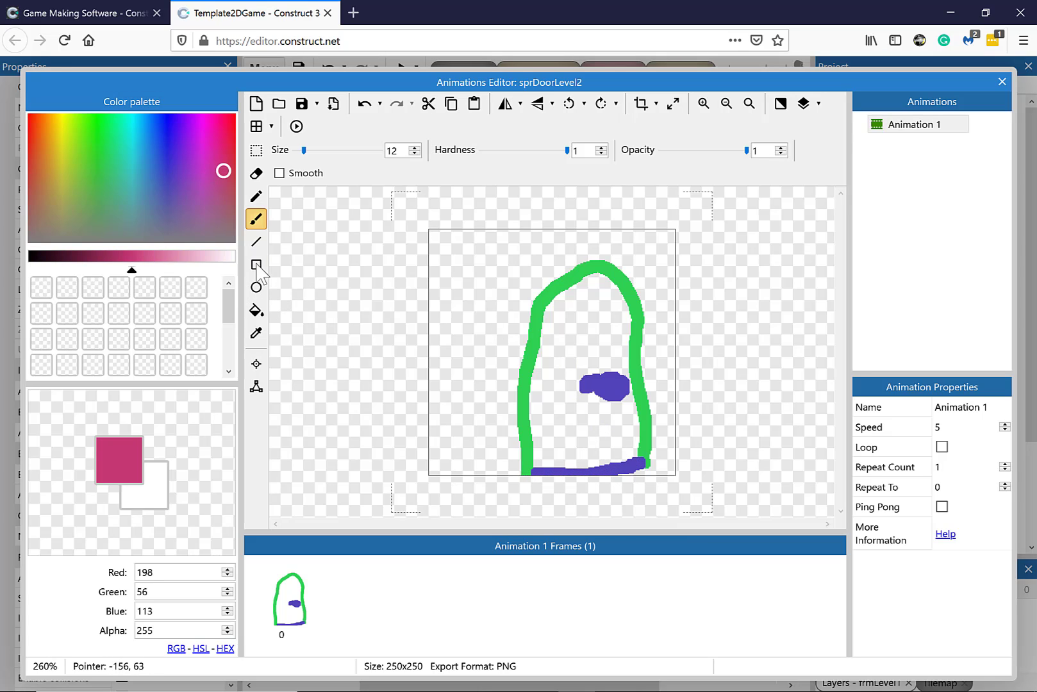
click(256, 310)
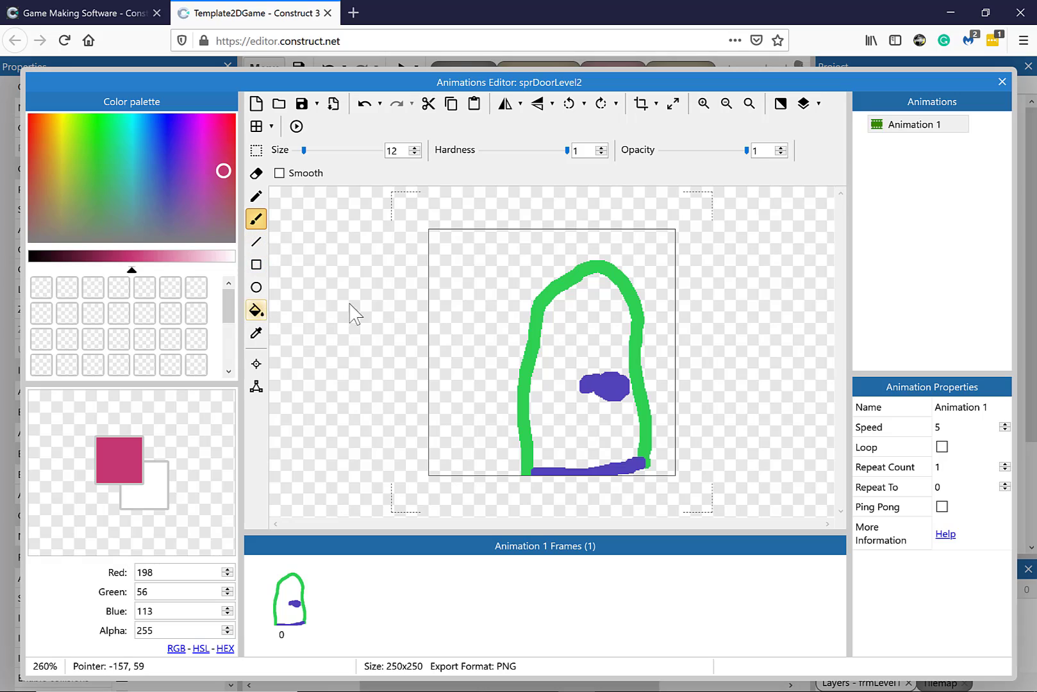
click(593, 339)
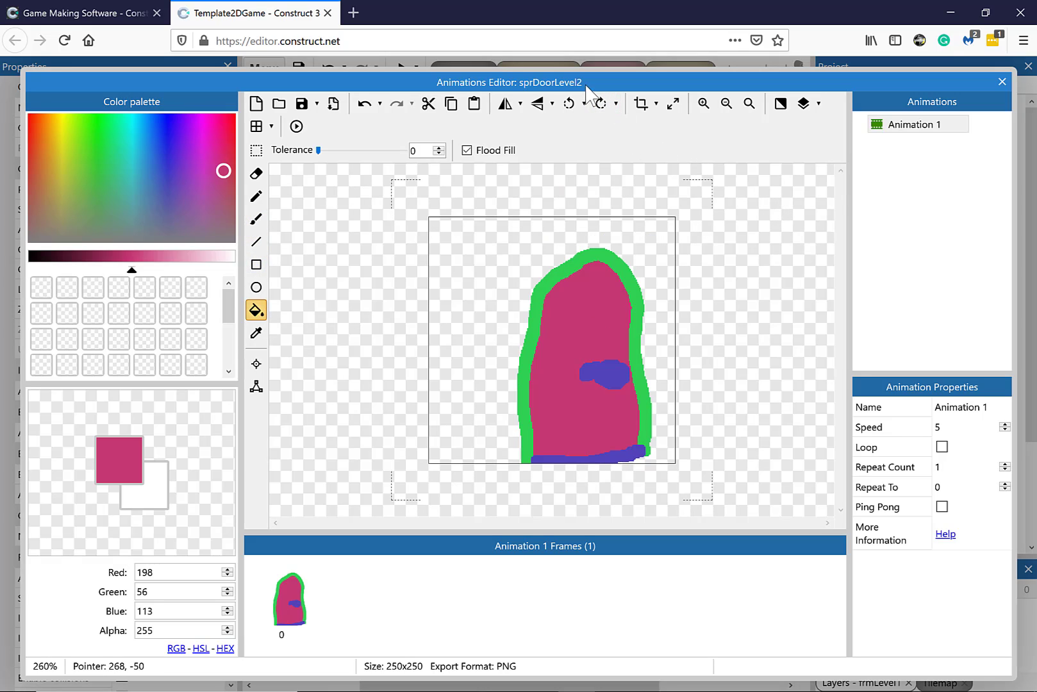
click(640, 103)
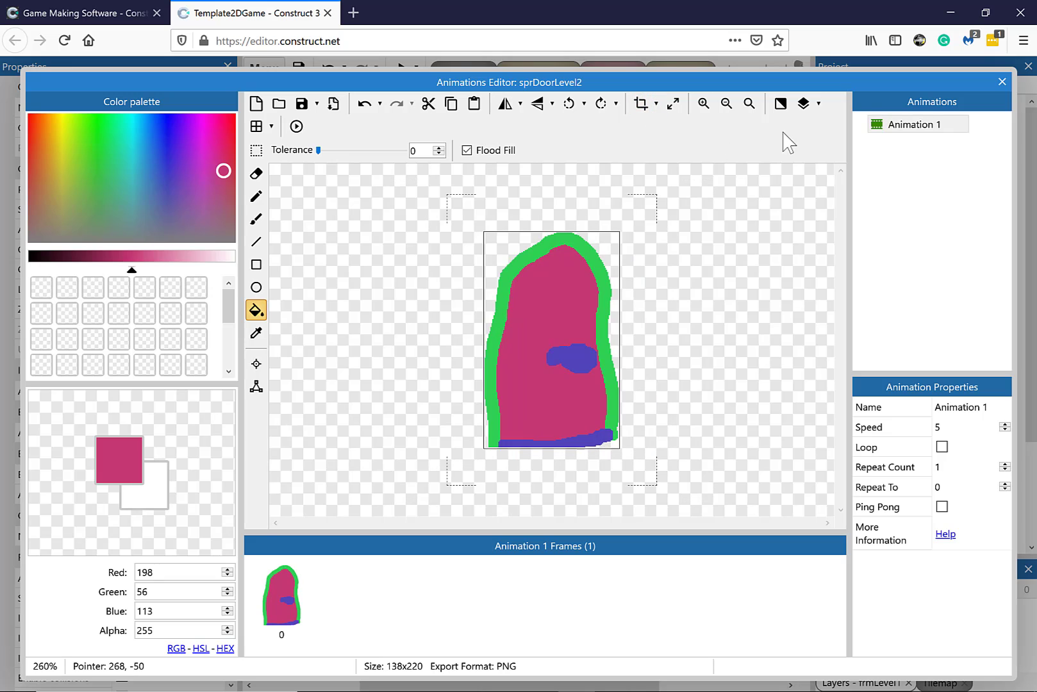
Shrink sprDoorLevel2 to about 78 x 154 and stand it at the floor's right end at about 1645, 363.
click(1002, 82)
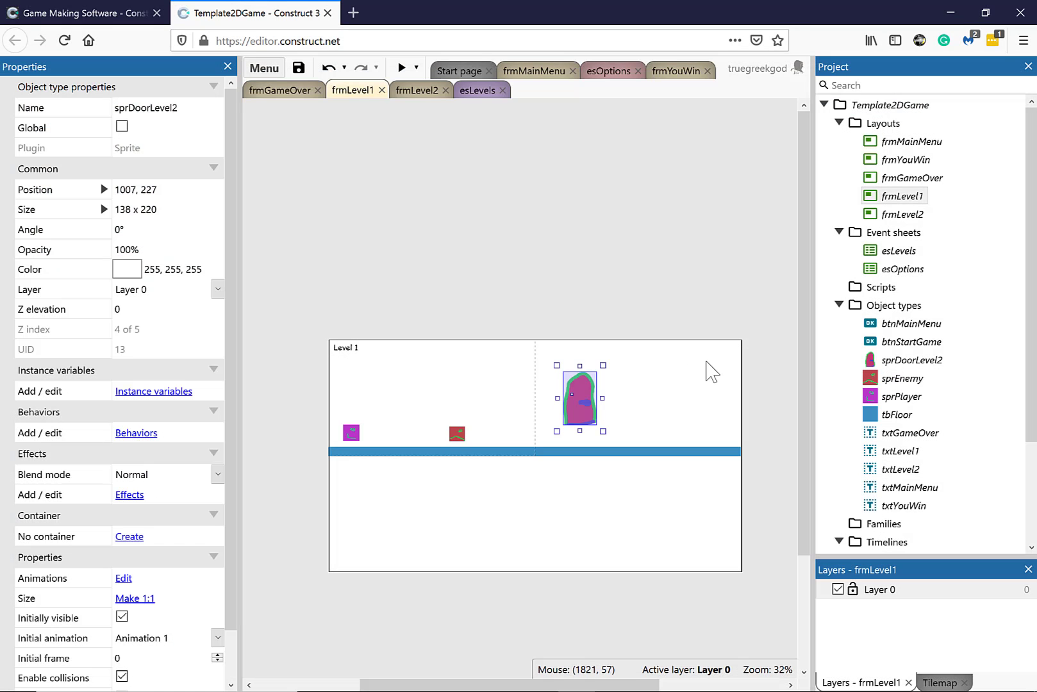
drag(606, 366, 731, 443)
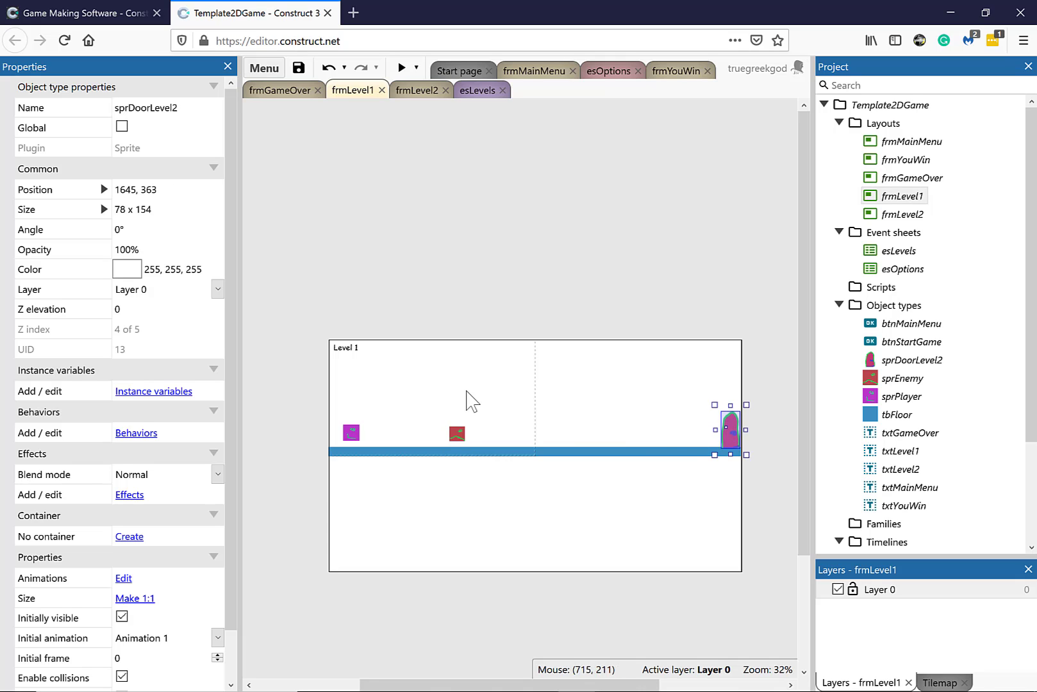
Delete the existing frmLevel2 layout from the project.
click(887, 217)
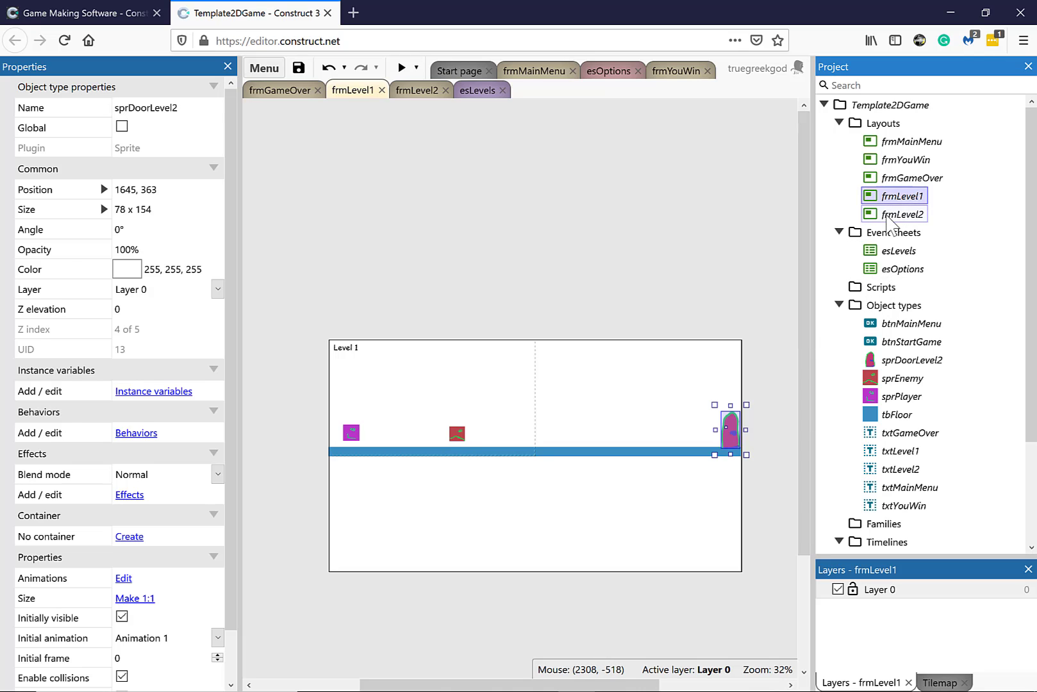
double_click(887, 216)
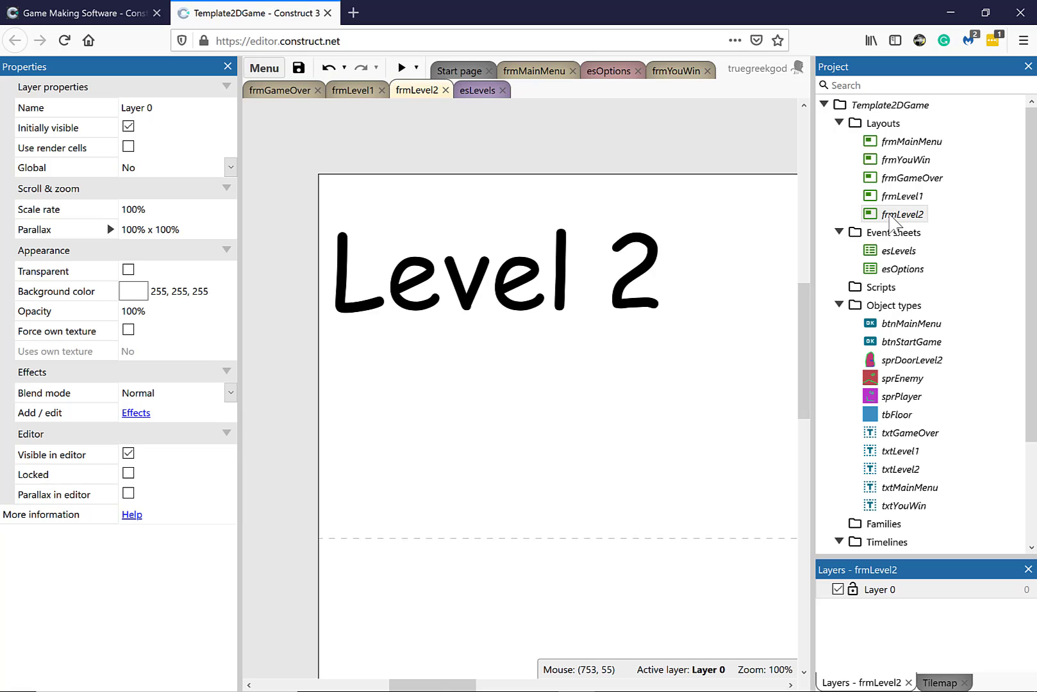
right_click(890, 218)
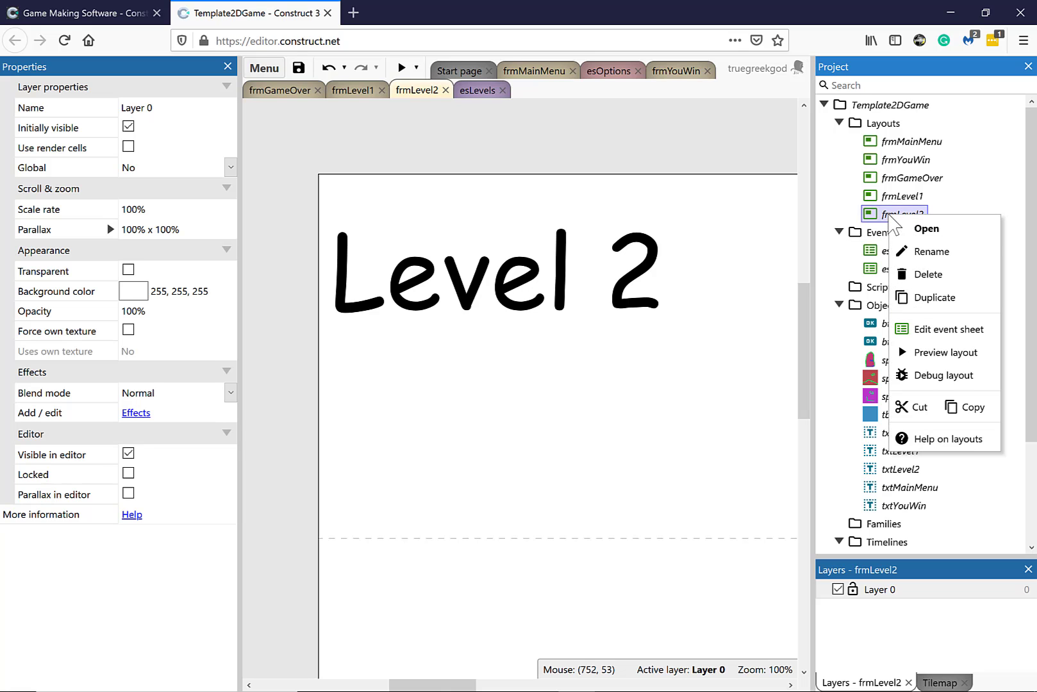
click(927, 276)
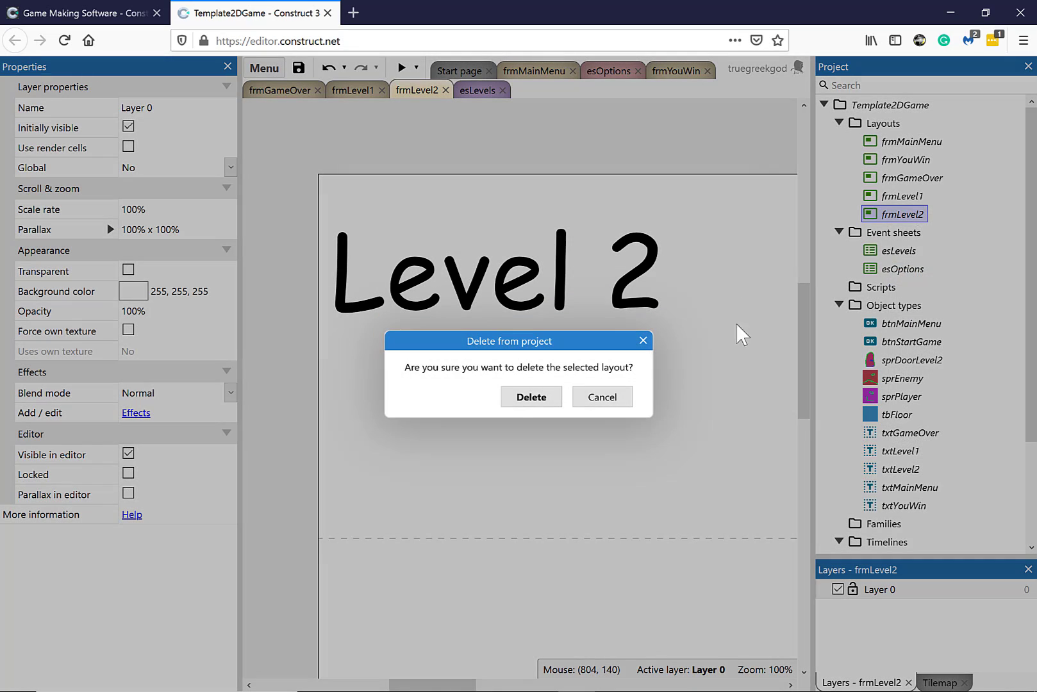
click(519, 396)
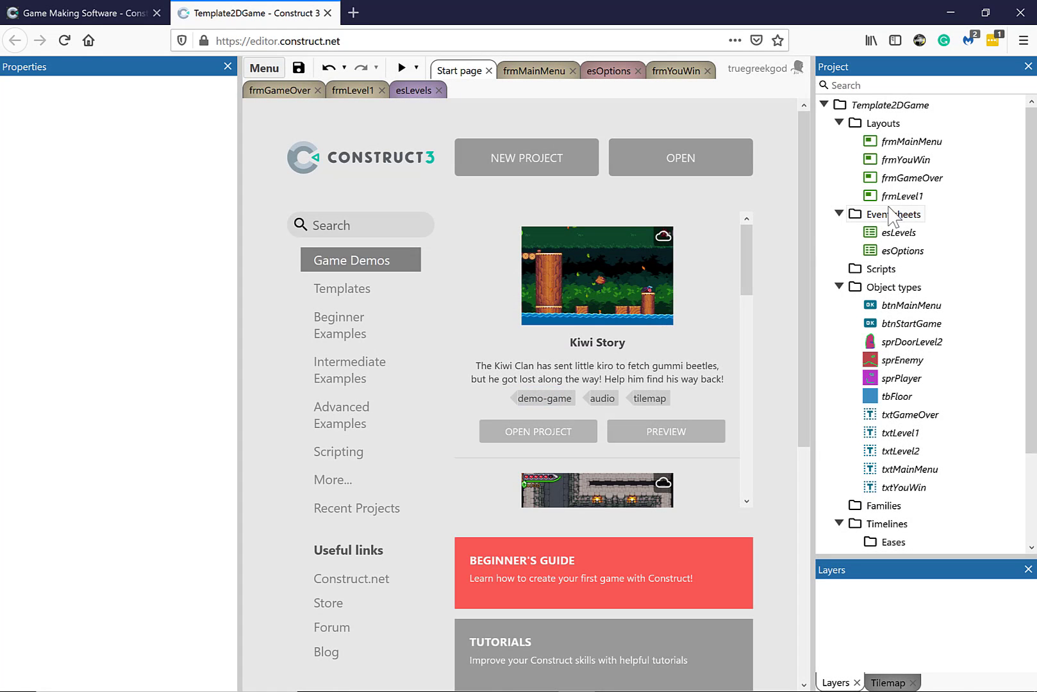
Duplicate the frmLevel1 layout and keep frmLevel2 as the copy's name.
right_click(900, 200)
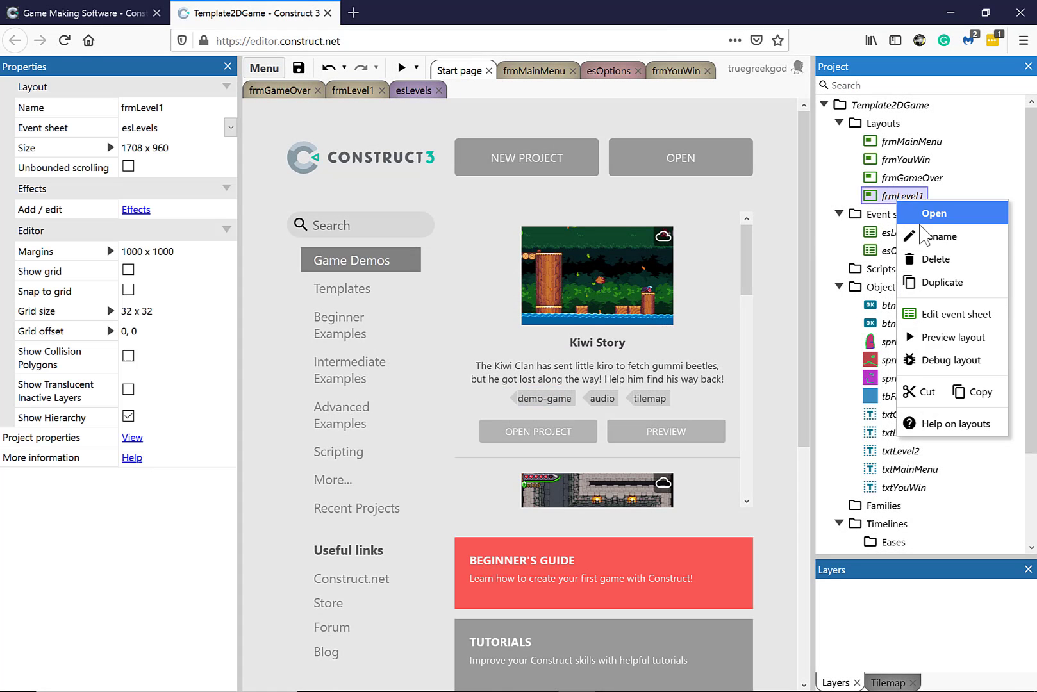
click(951, 284)
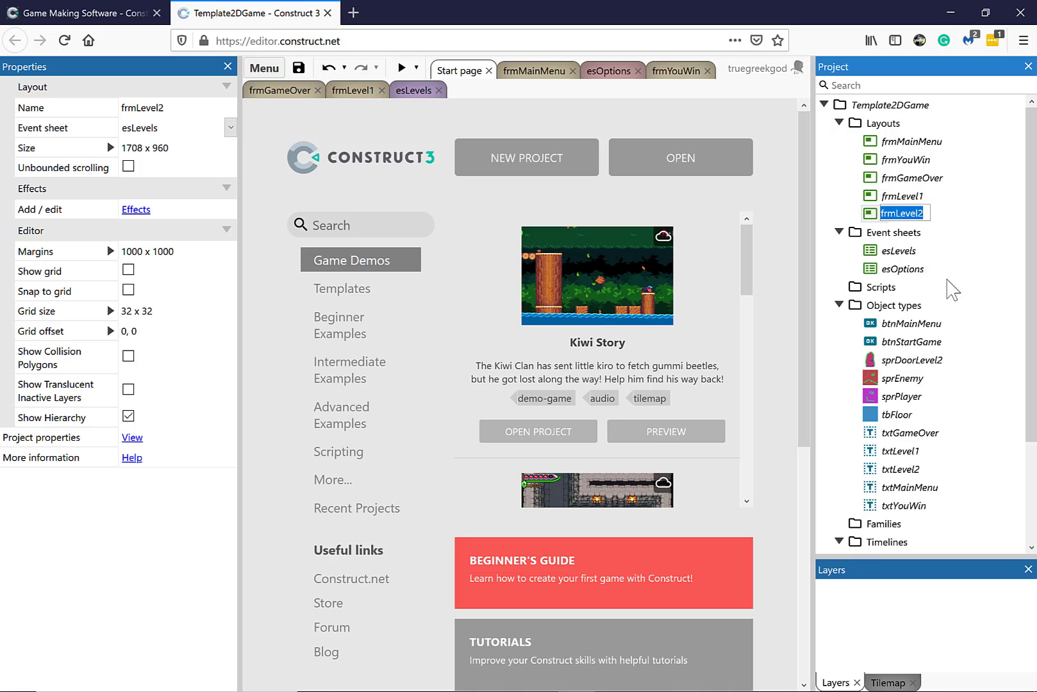
click(907, 216)
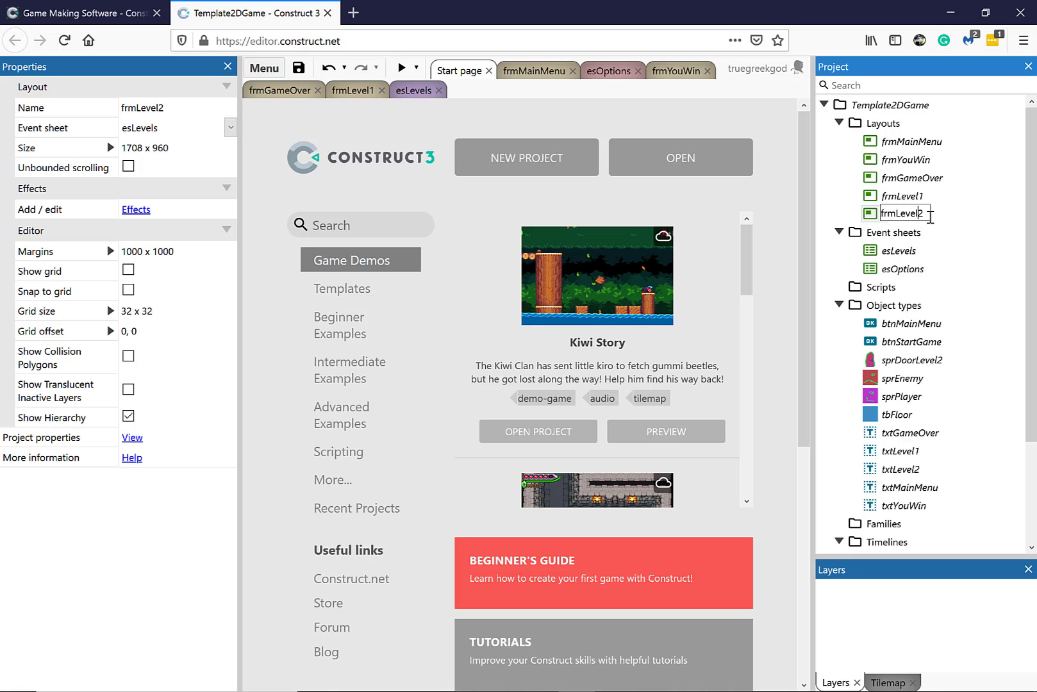
Open the duplicated frmLevel2 layout and delete its Level 1 title text.
double_click(873, 215)
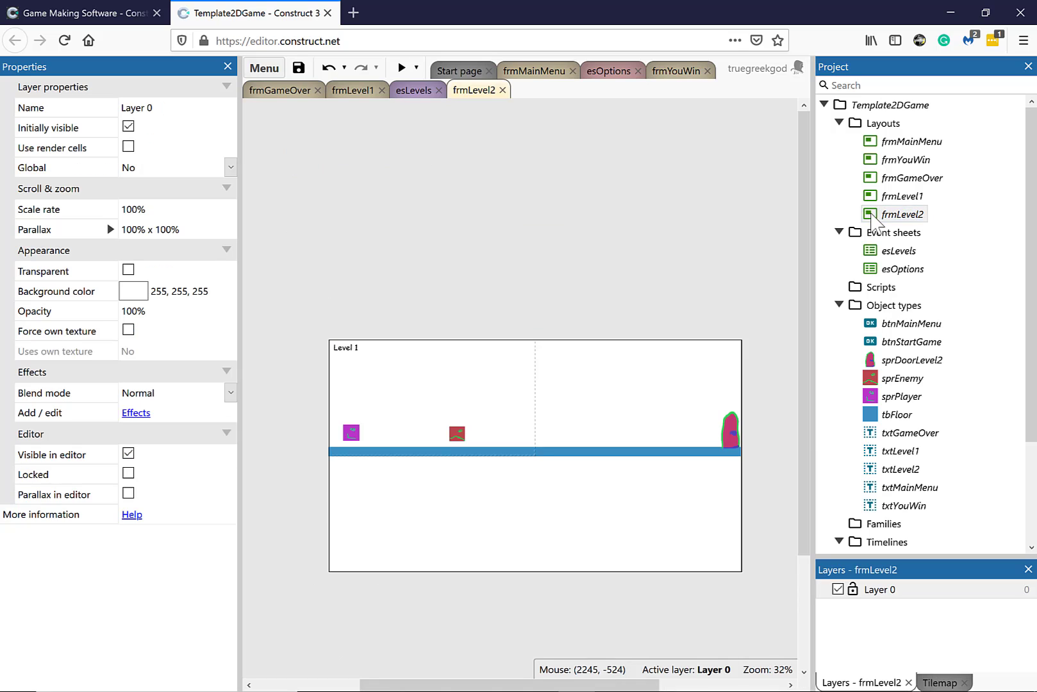
click(342, 352)
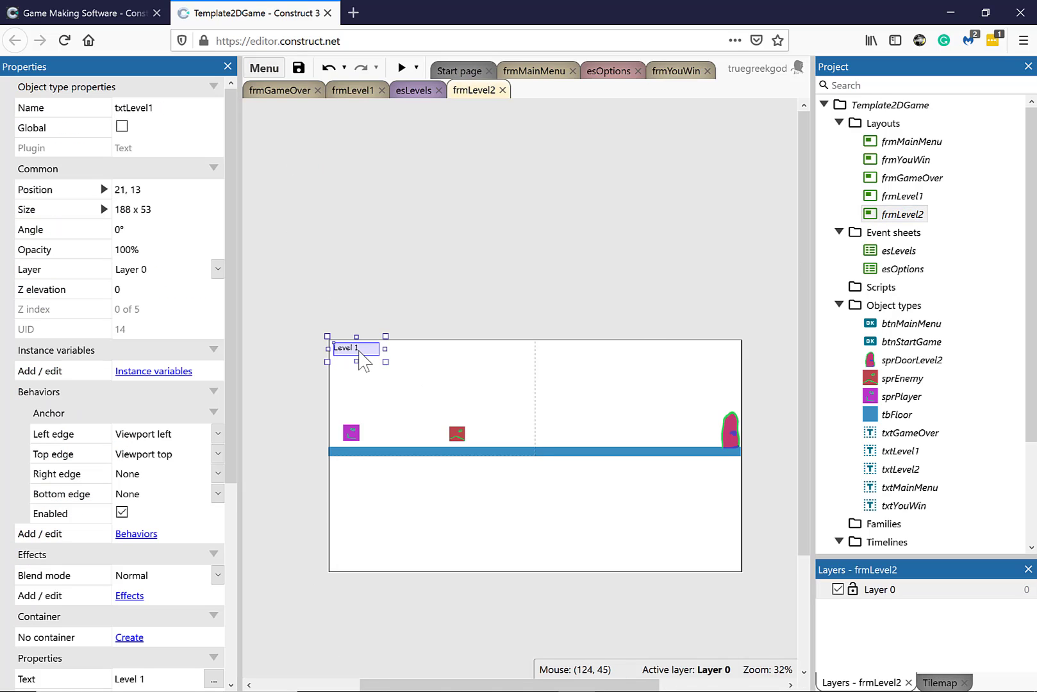
key(Delete)
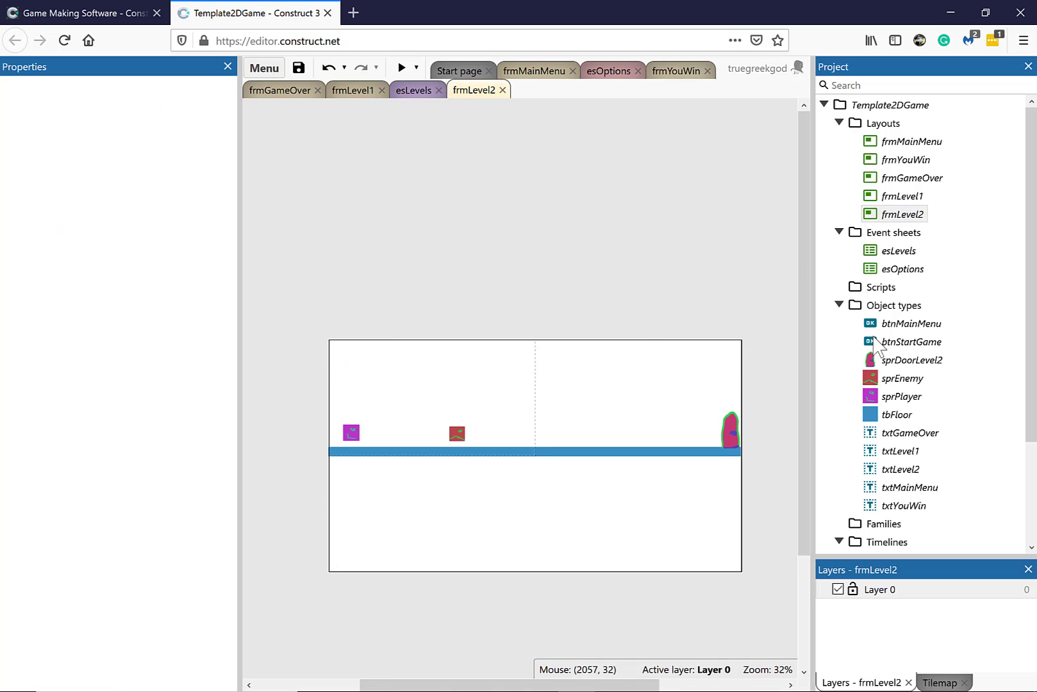
Place txtLevel2 in the upper-left corner of the frmLevel2 layout at about 8, 17 and set its text size to 24.
drag(890, 468, 360, 371)
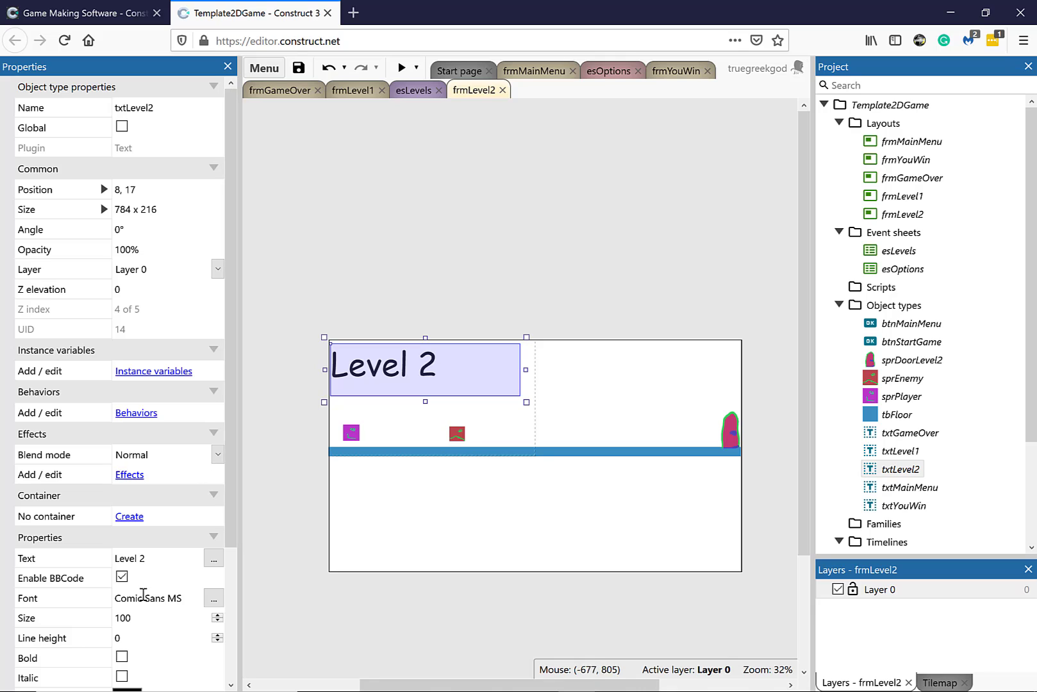
double_click(136, 558)
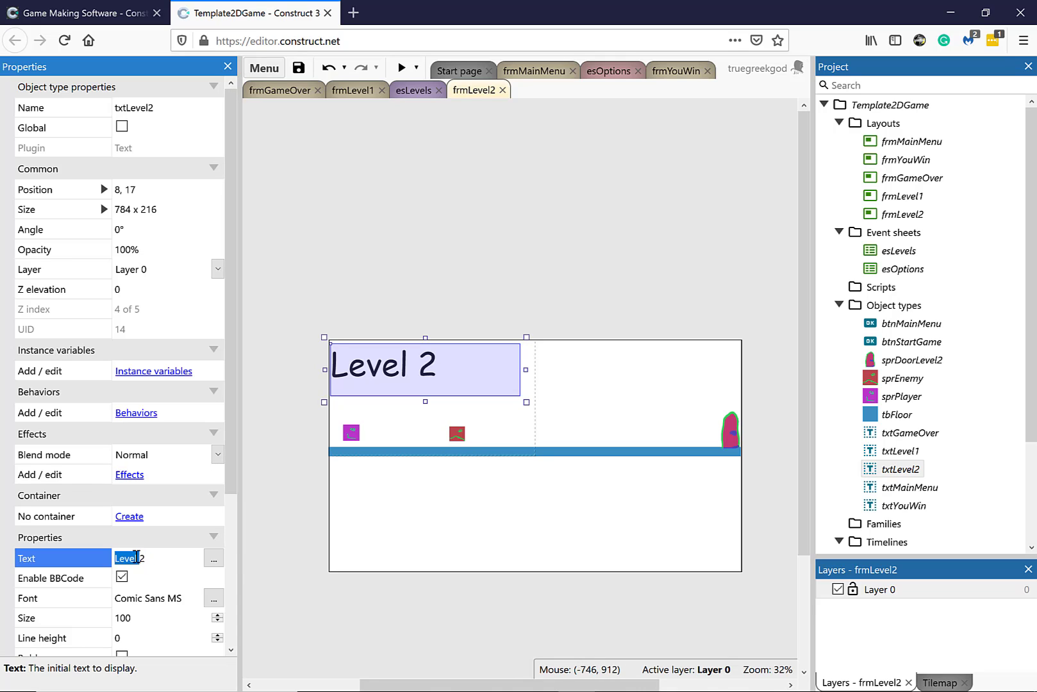
click(142, 618)
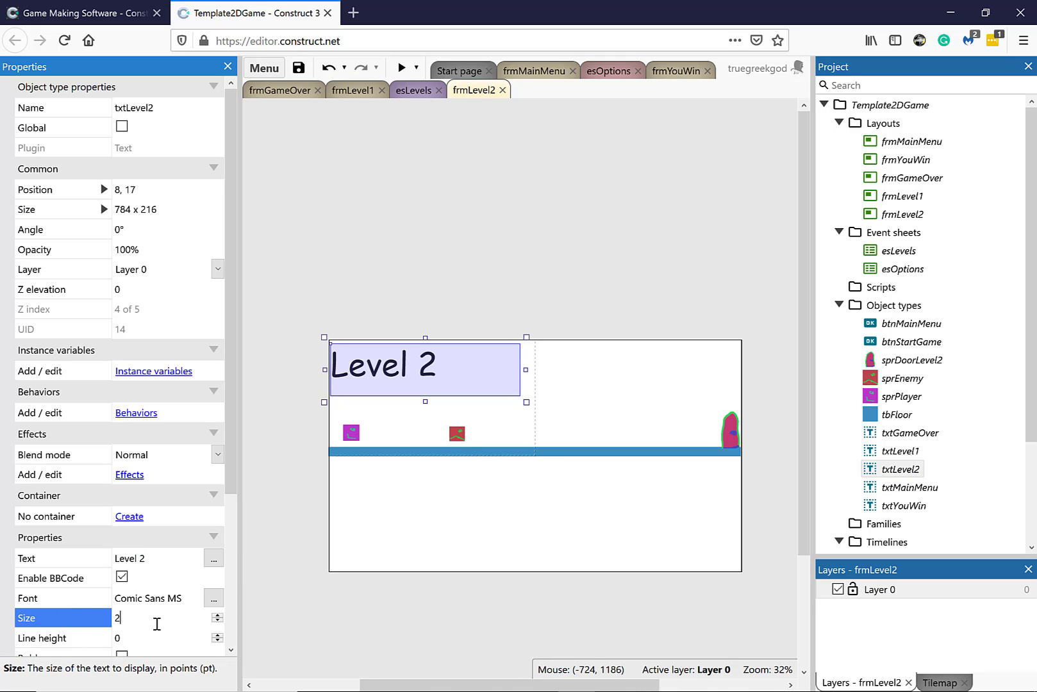
click(479, 560)
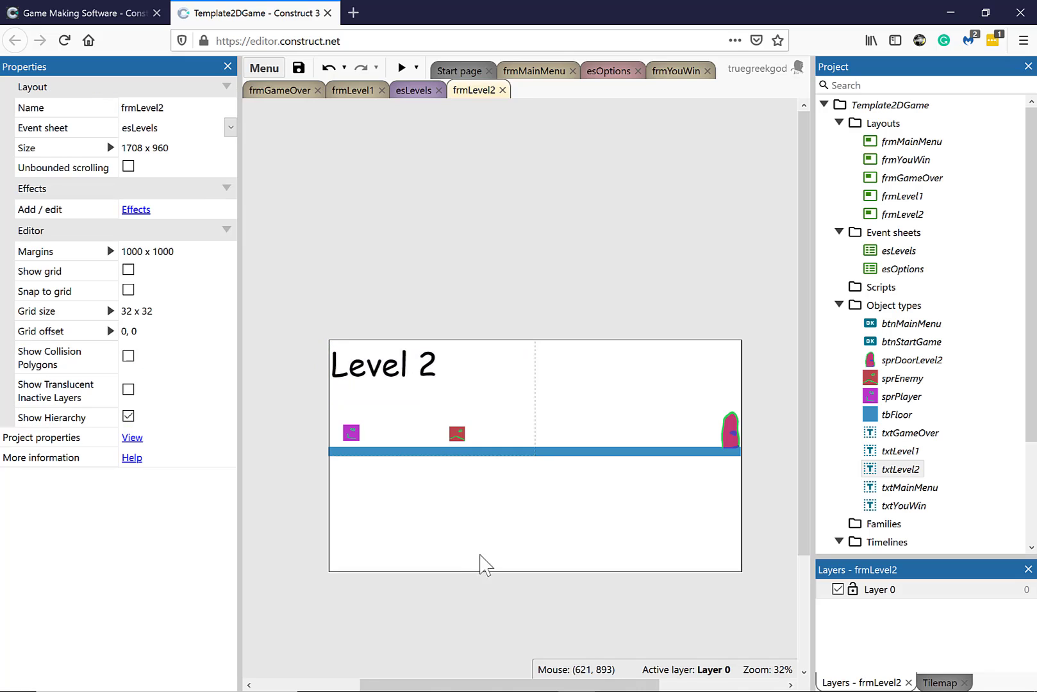
Shrink the Level 2 text box to about 190 x 72 and add the Anchor behavior to it.
click(342, 351)
drag(525, 403, 379, 367)
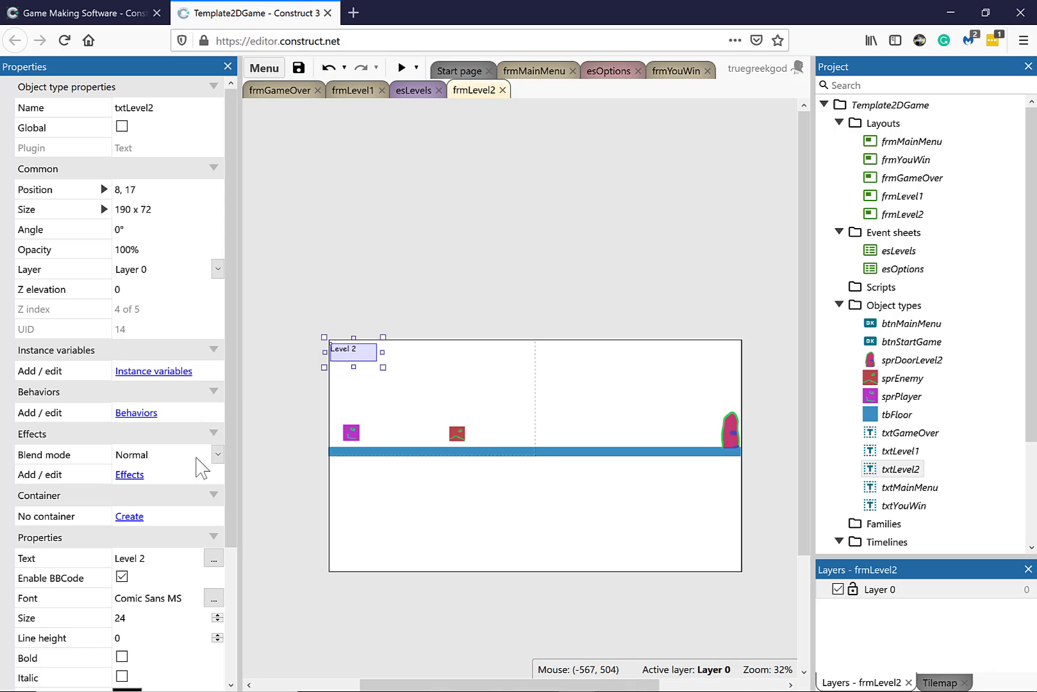
click(135, 413)
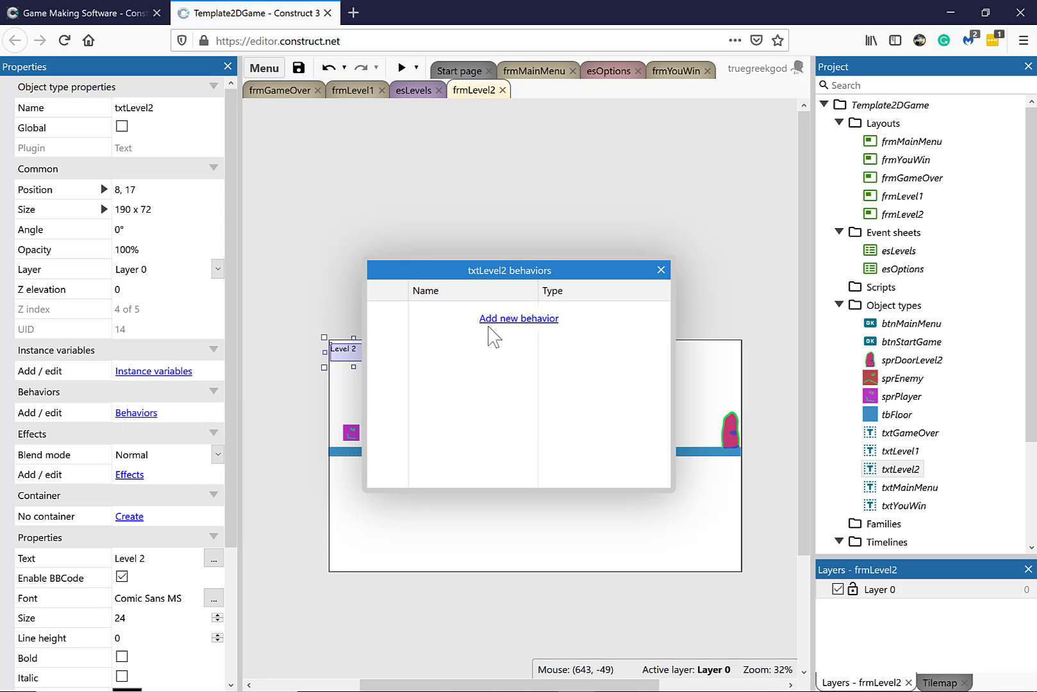
click(503, 319)
click(346, 392)
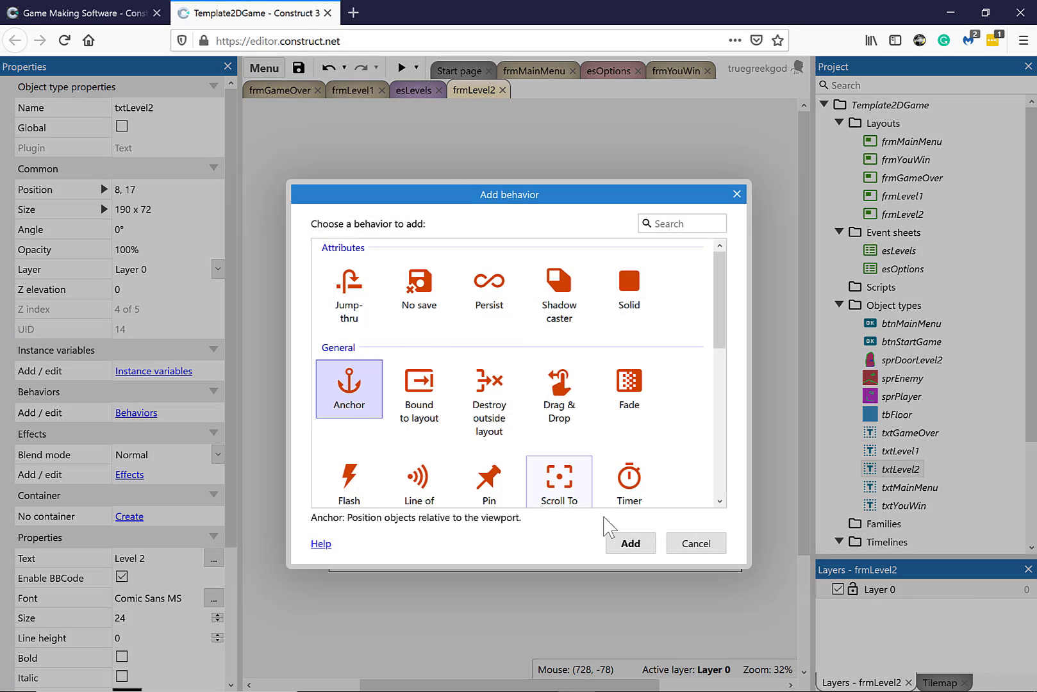
click(621, 542)
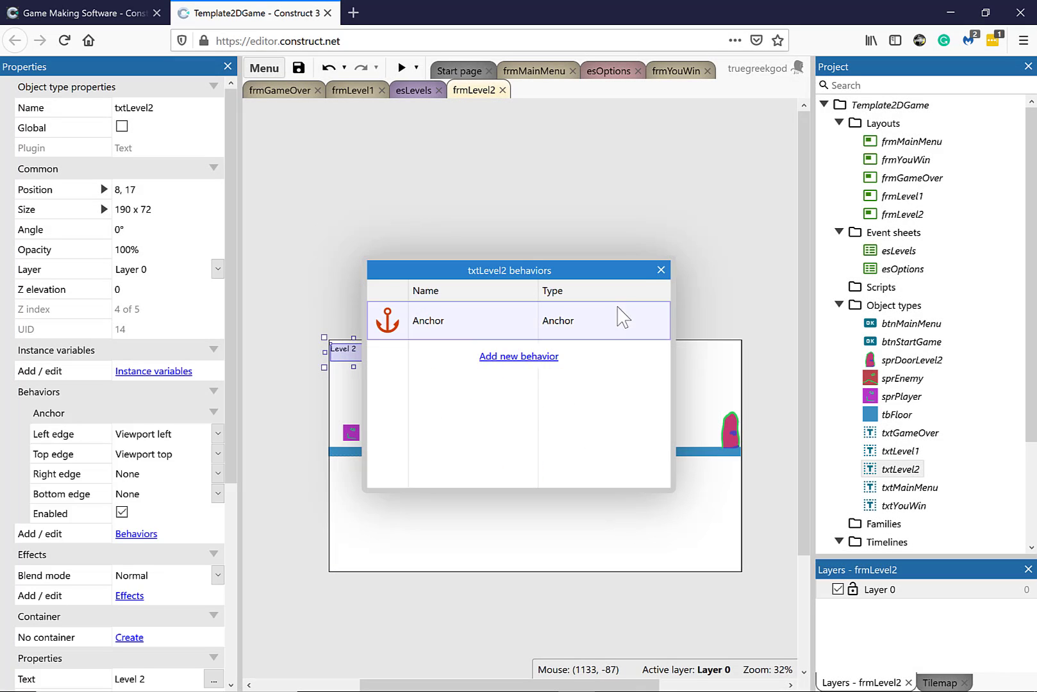
click(660, 270)
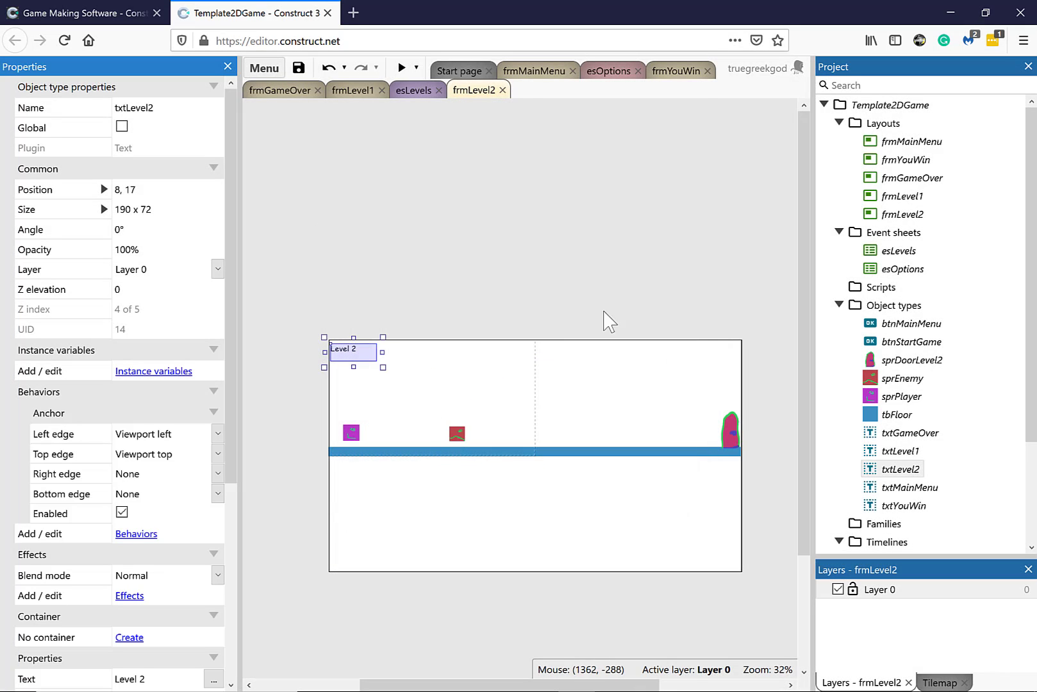
Add the Solid and Bound to layout behaviors to sprPlayer.
click(351, 434)
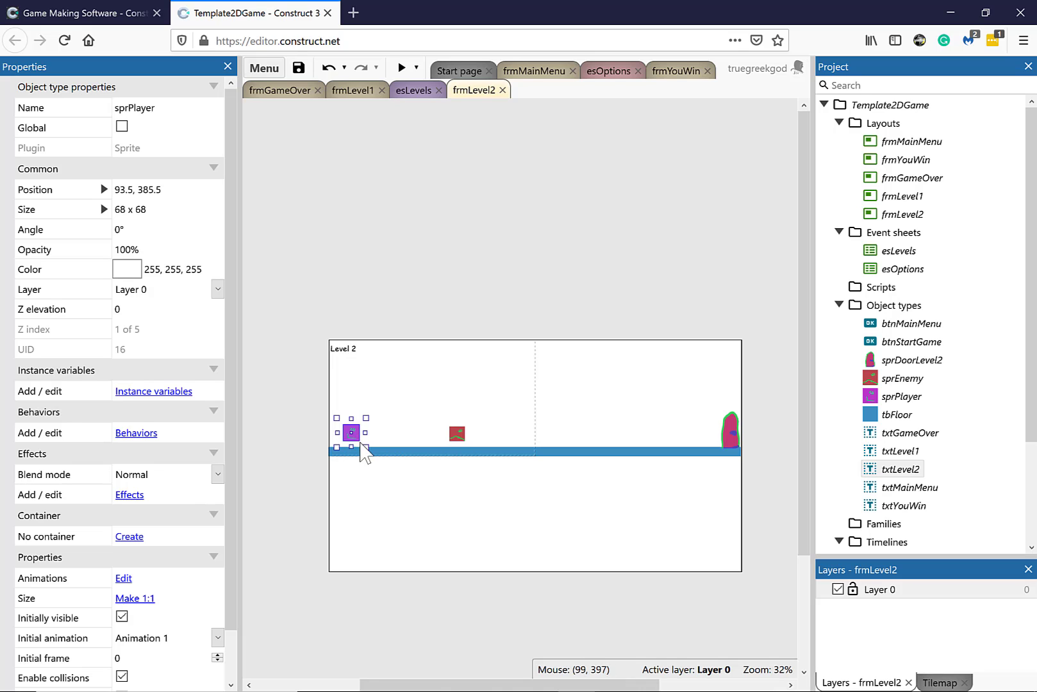
click(135, 433)
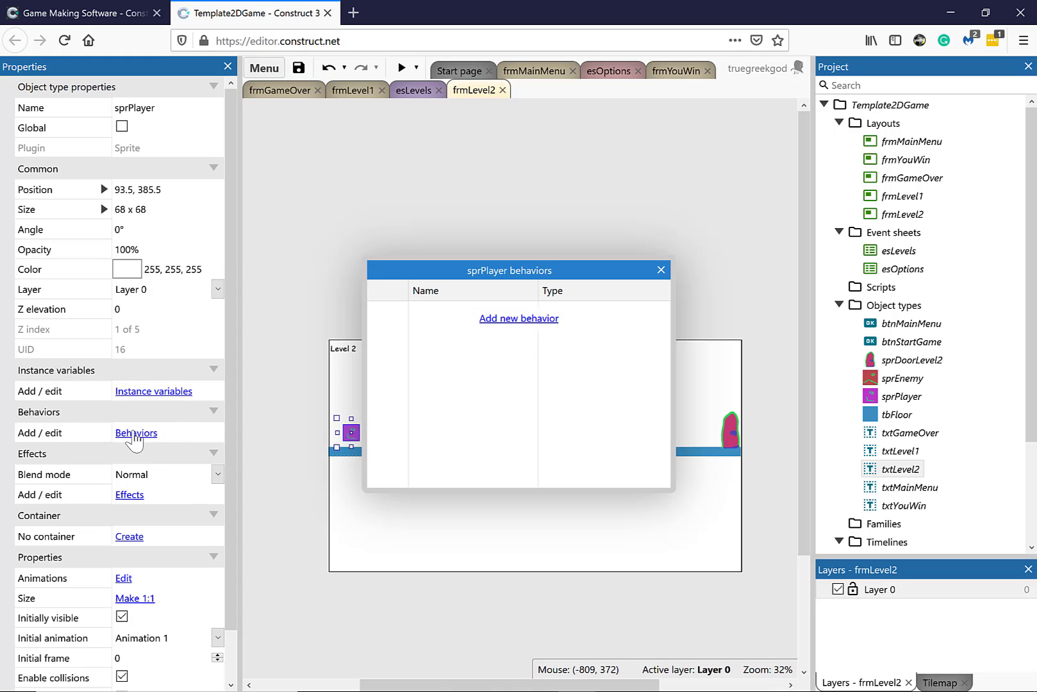
click(504, 319)
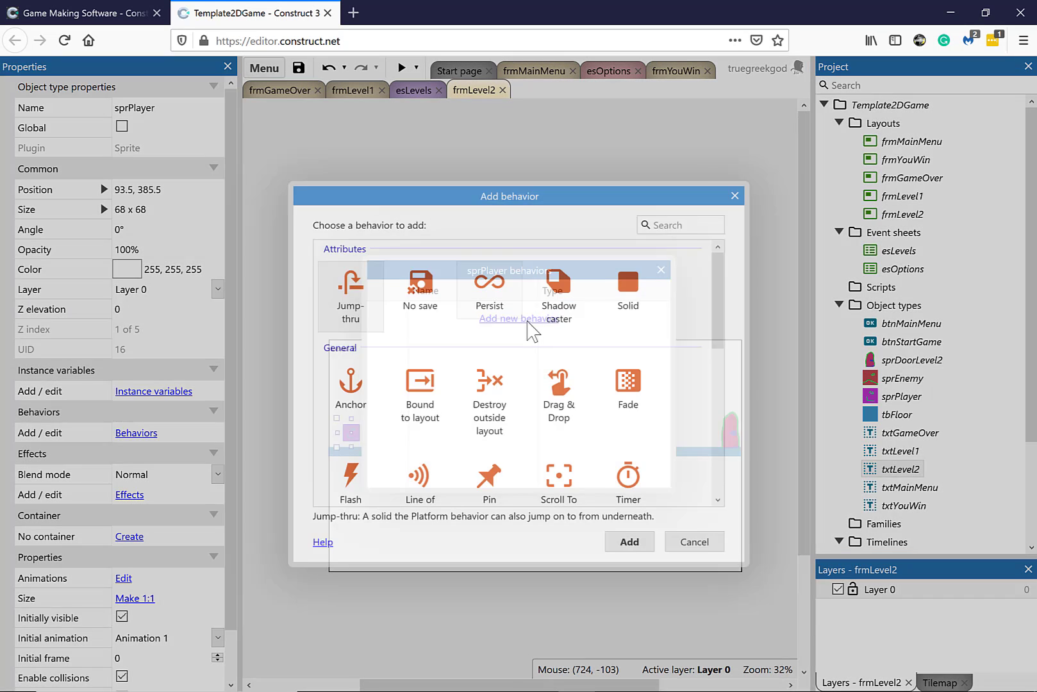
click(628, 296)
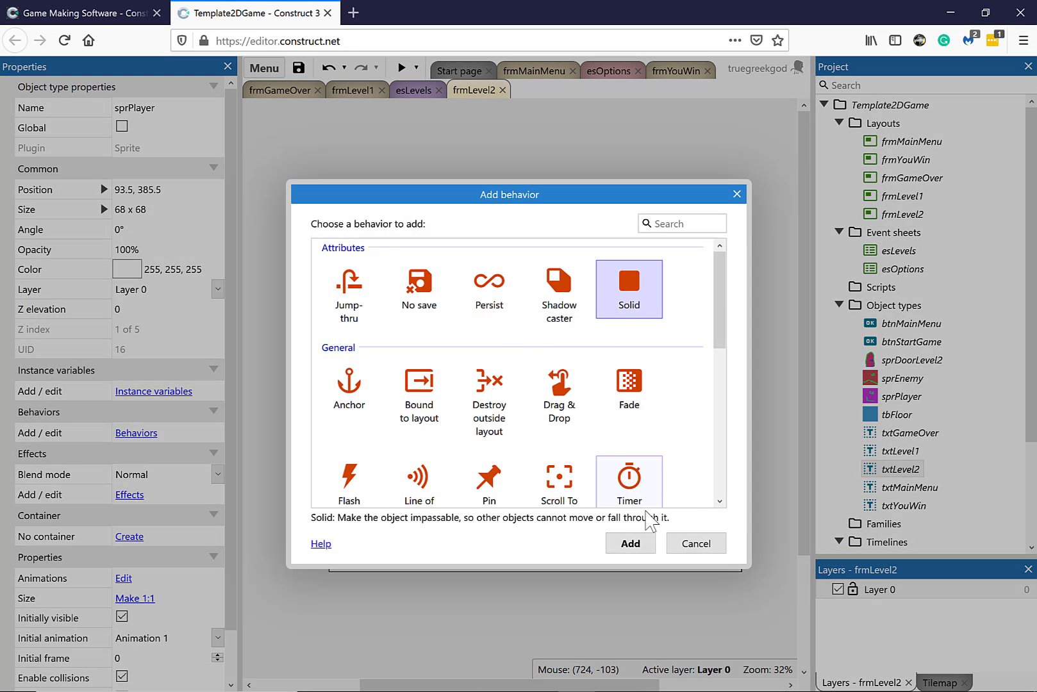
click(630, 543)
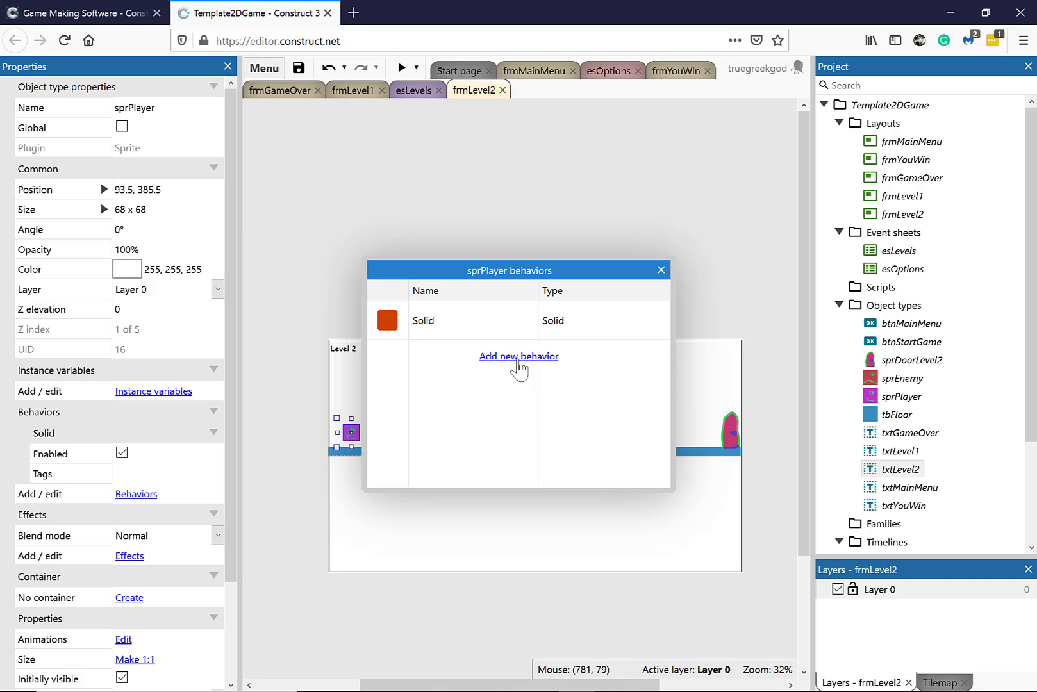
click(518, 358)
click(426, 385)
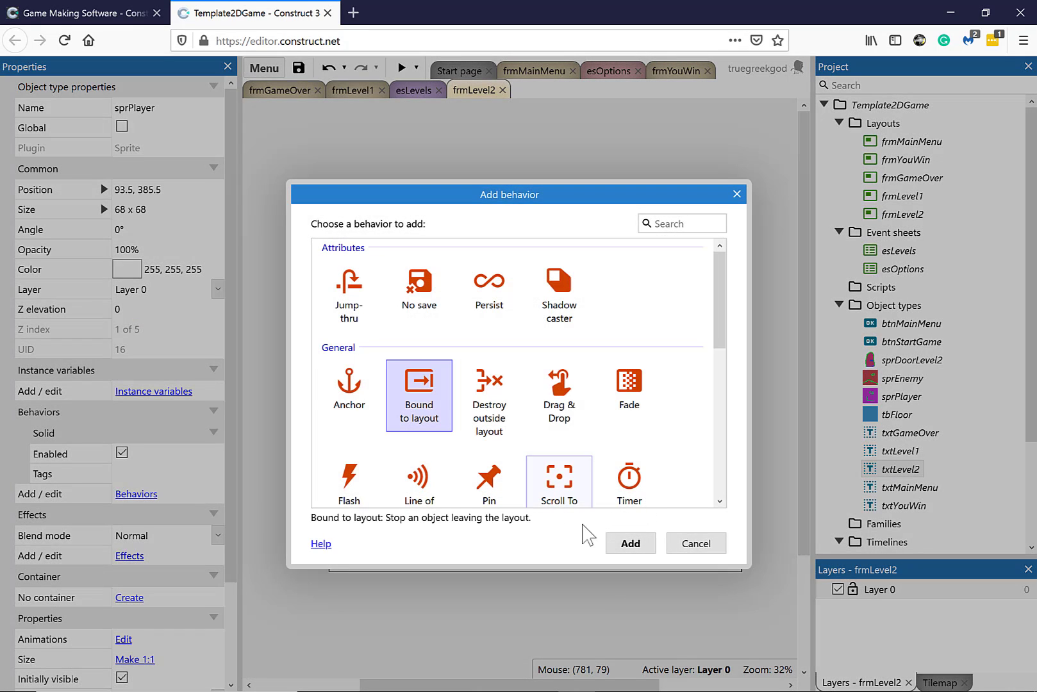
click(630, 544)
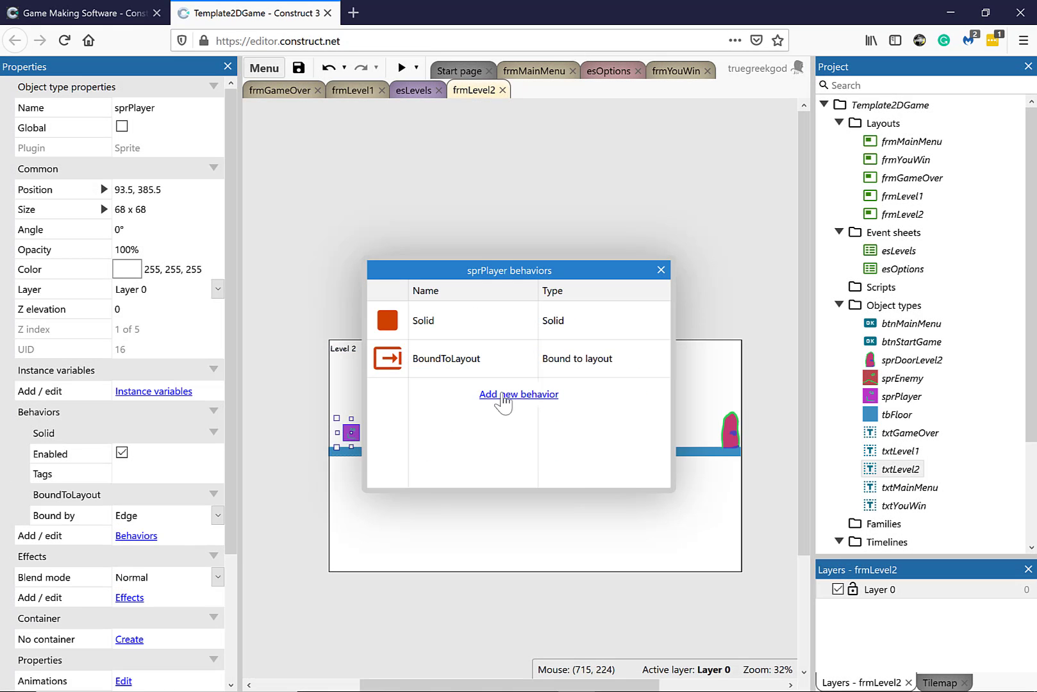
Add the Scroll To and Platform behaviors to sprPlayer and close its behaviors list.
click(503, 395)
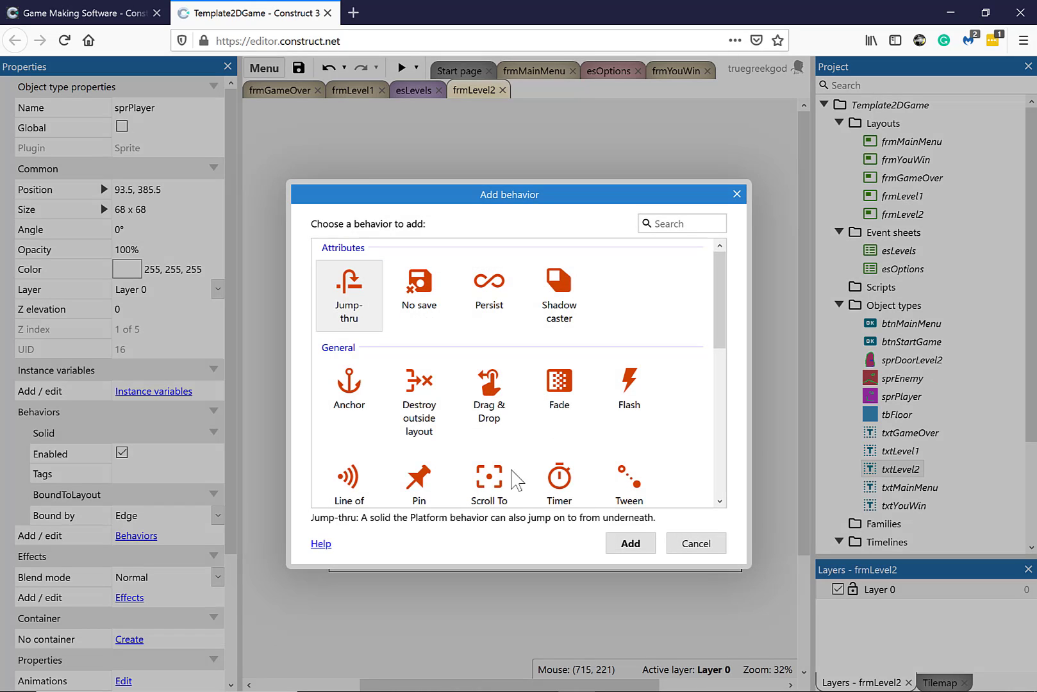
click(494, 479)
click(622, 544)
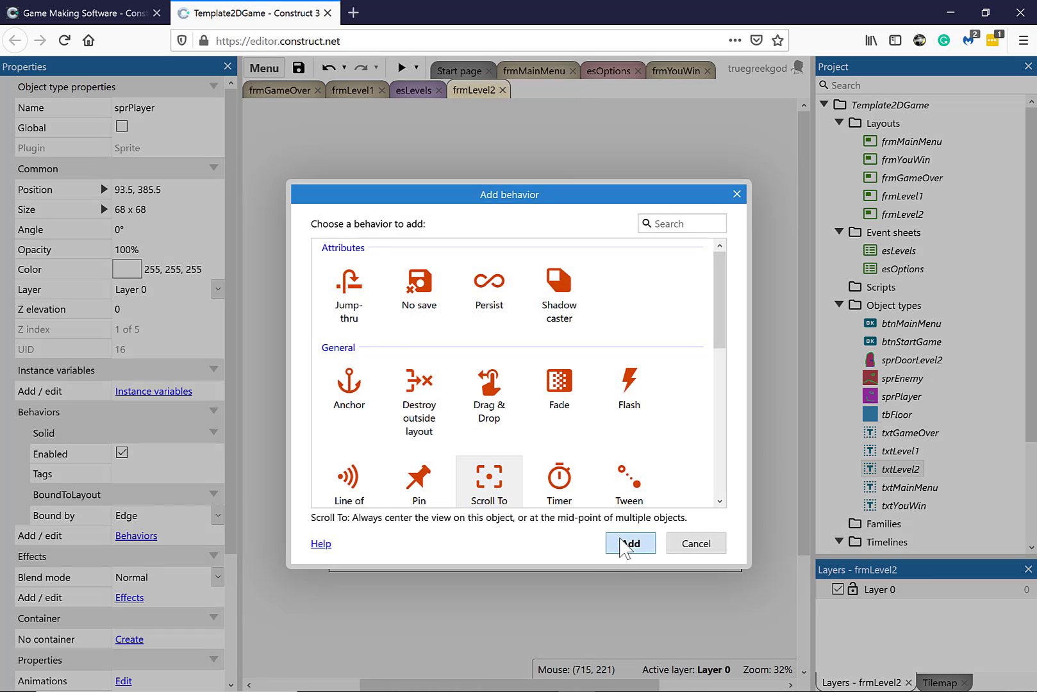
click(527, 436)
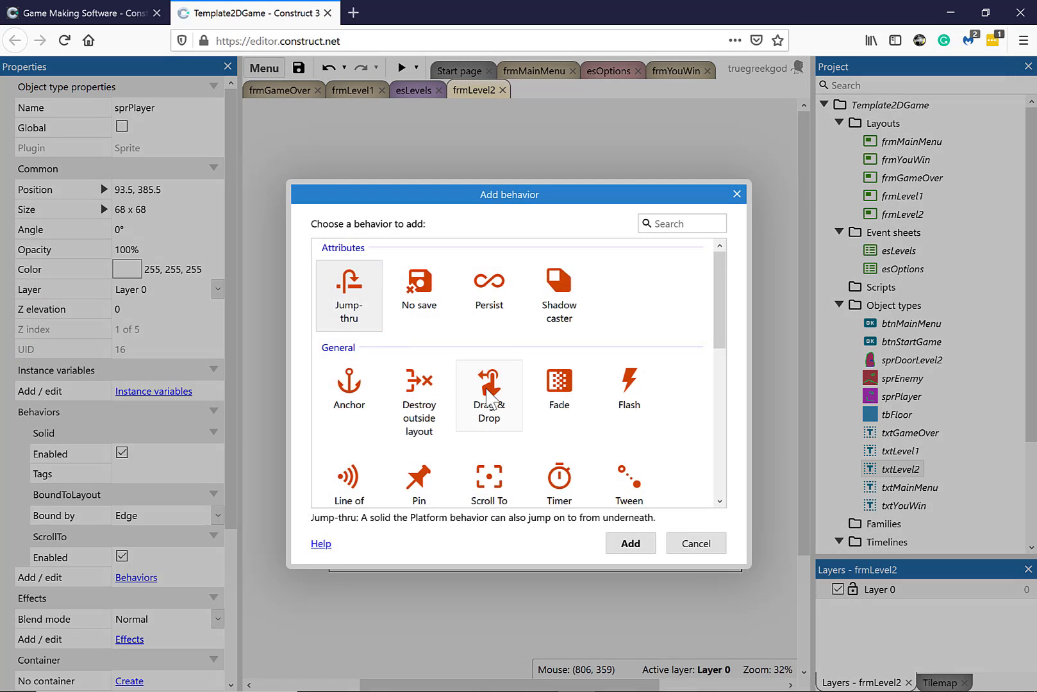
scroll(487, 365, down, 5)
click(555, 407)
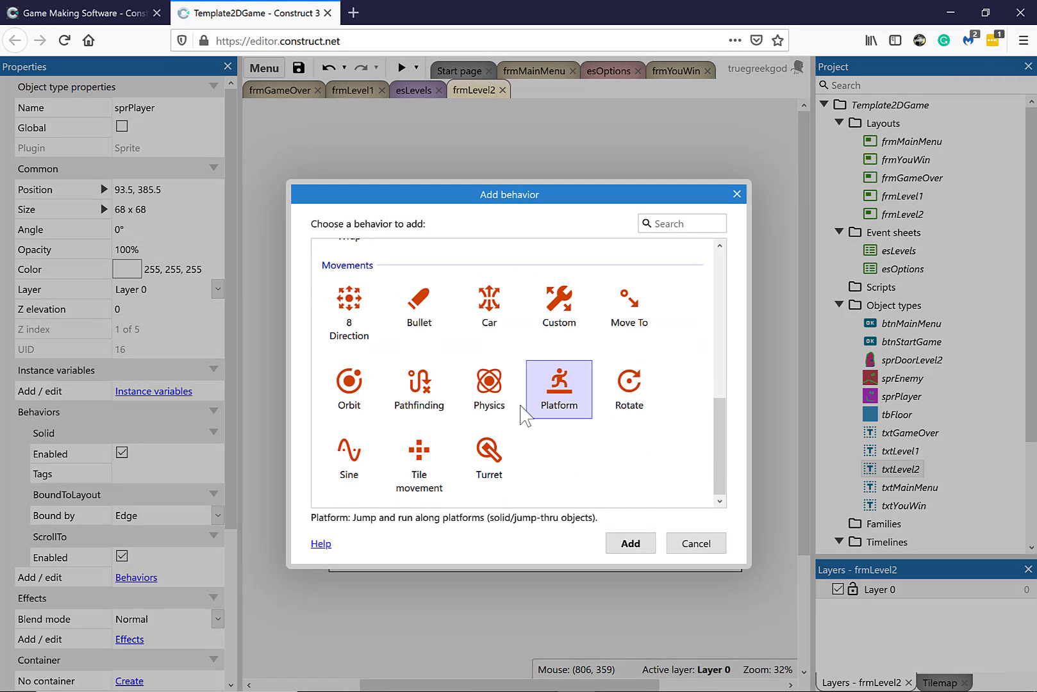
click(633, 546)
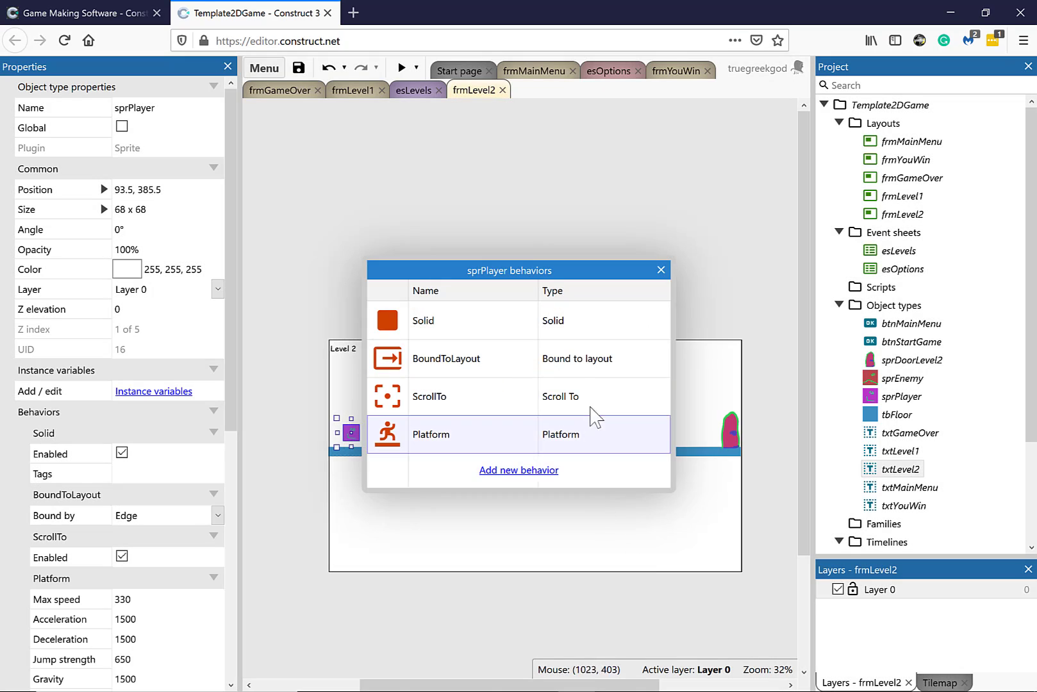
click(661, 270)
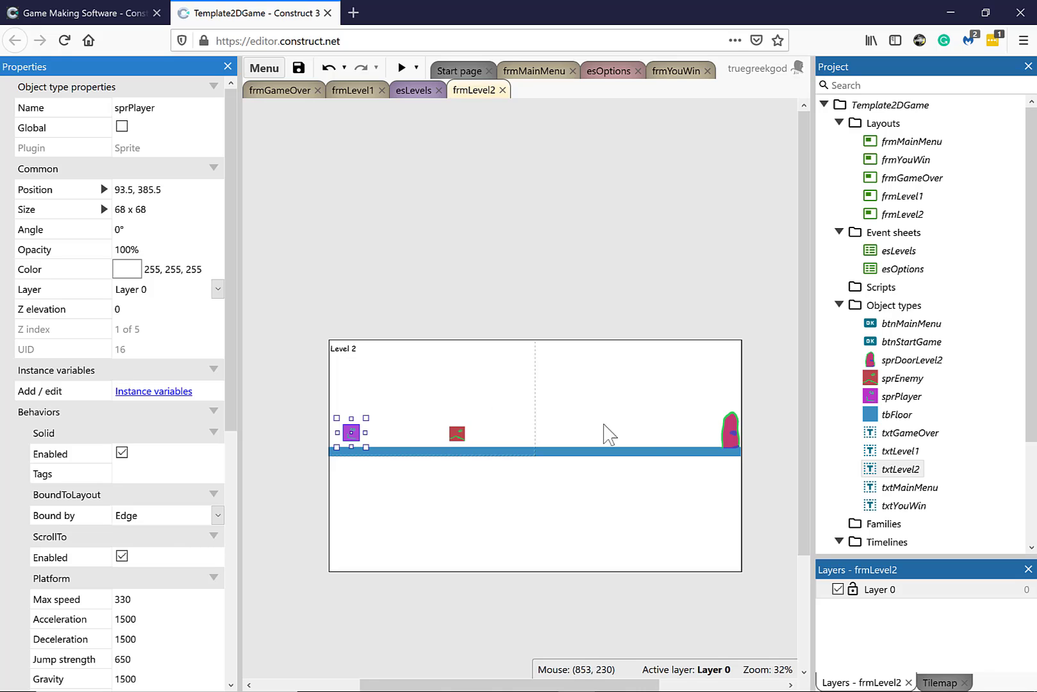
Clone the sprDoorLevel2 object type and place the new door above the floor at about 1343, 274.
right_click(728, 430)
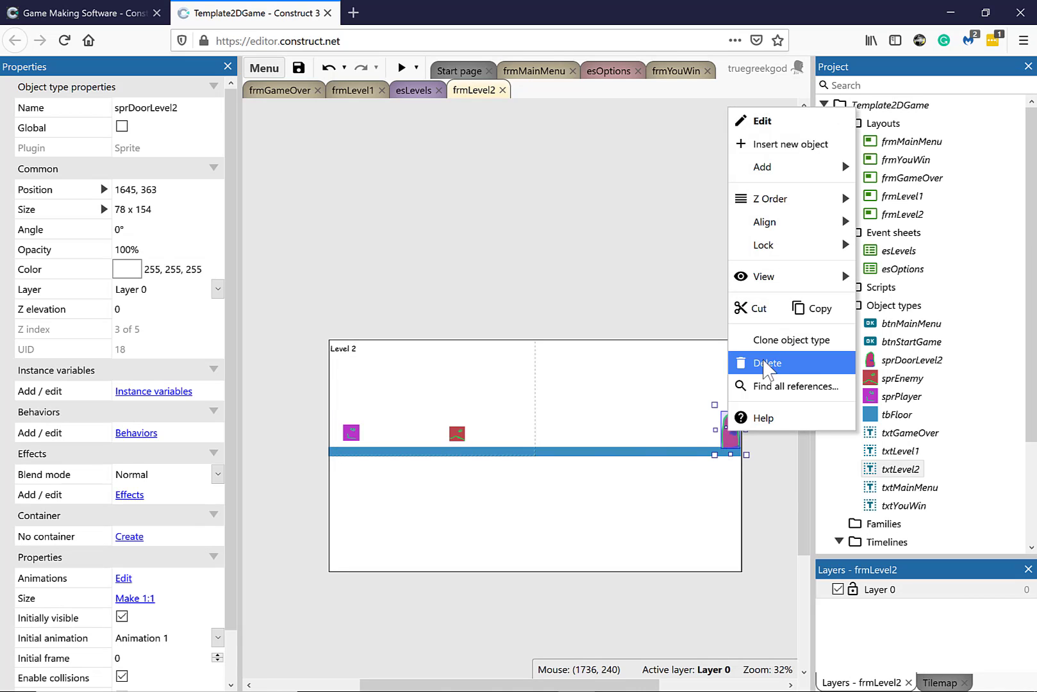
click(792, 340)
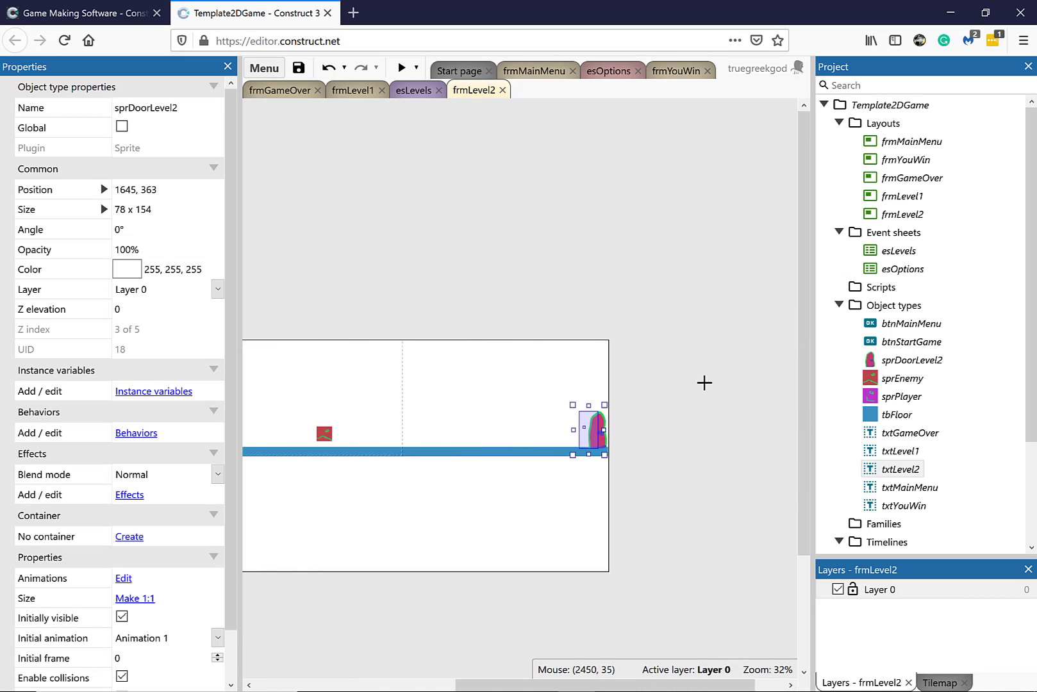
click(516, 408)
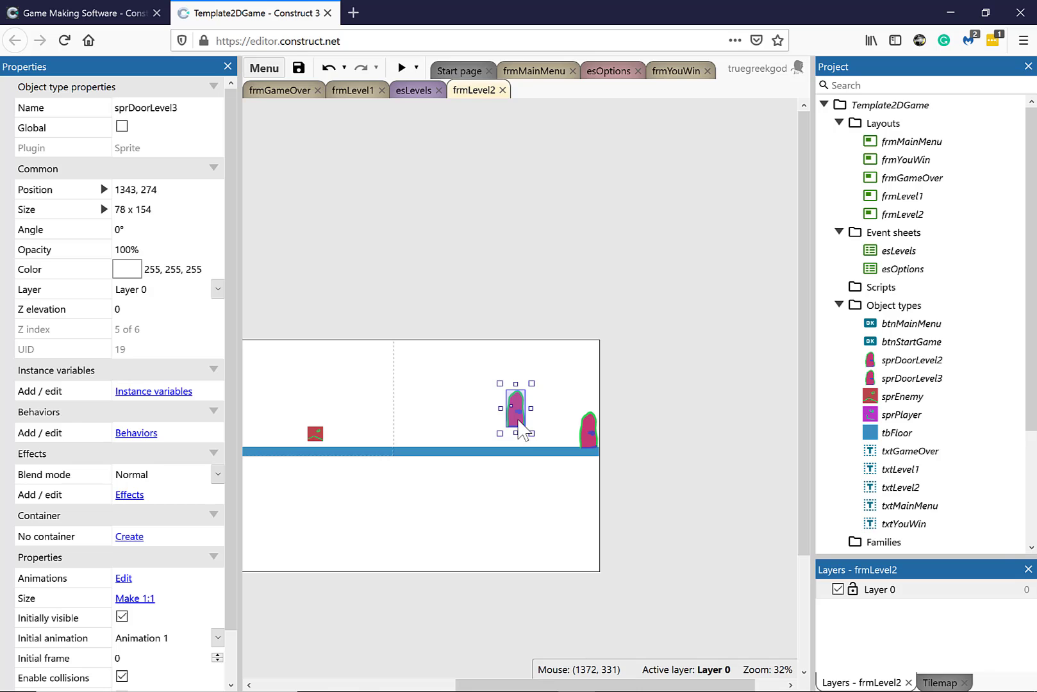
Recolor the cloned door's pink body with a yellow fill of RGB 196, 201, 53 in its animation image.
double_click(518, 420)
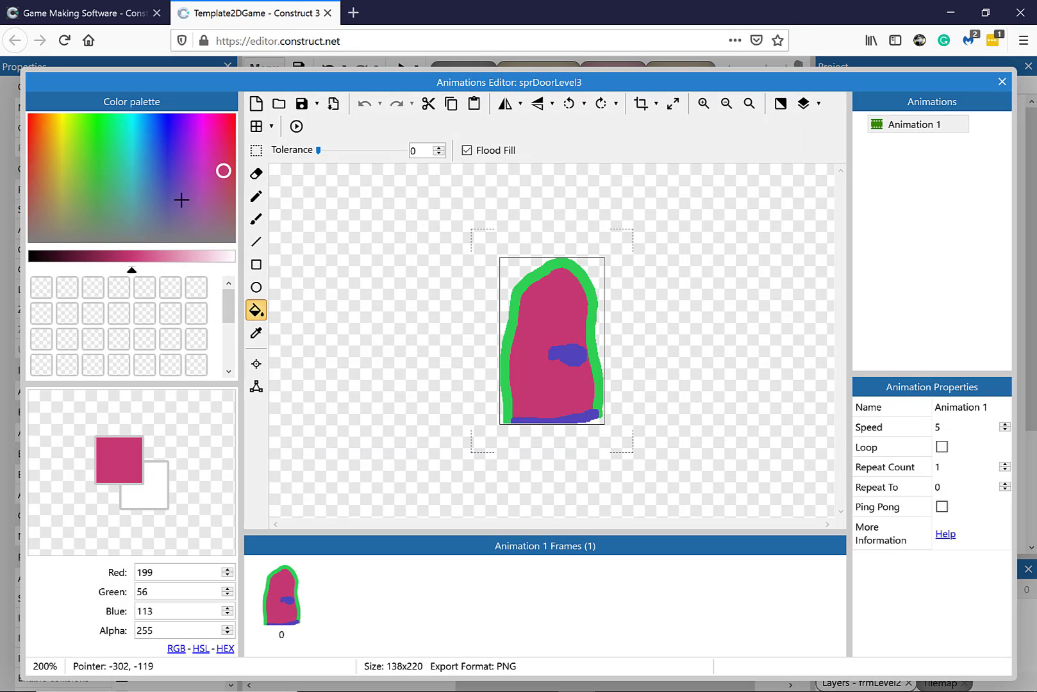
click(48, 158)
click(62, 166)
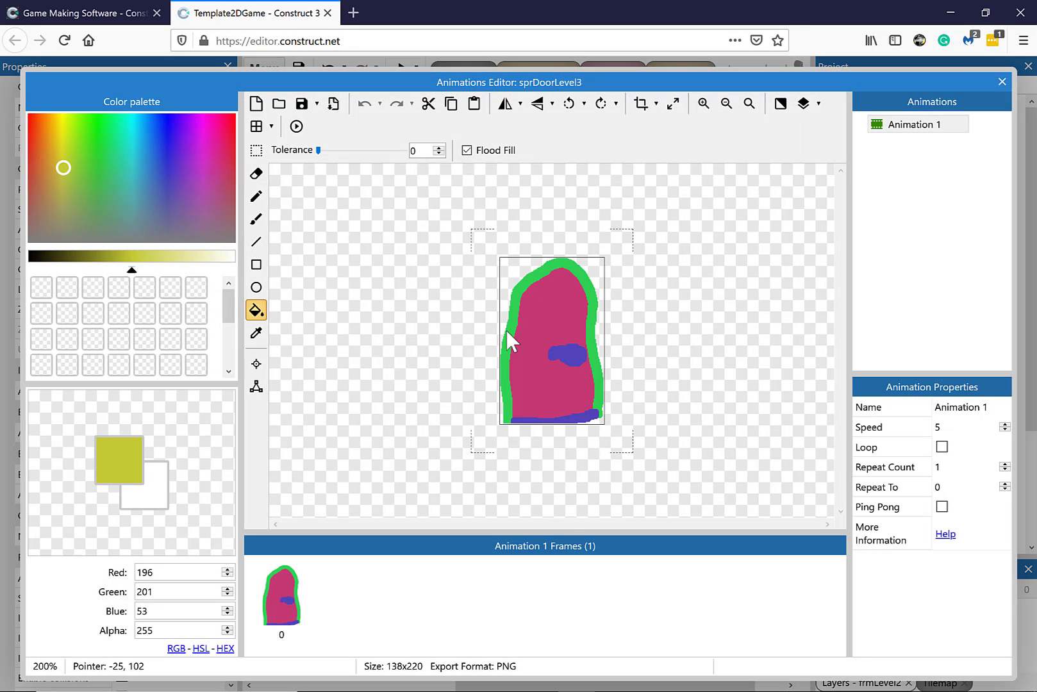
click(549, 317)
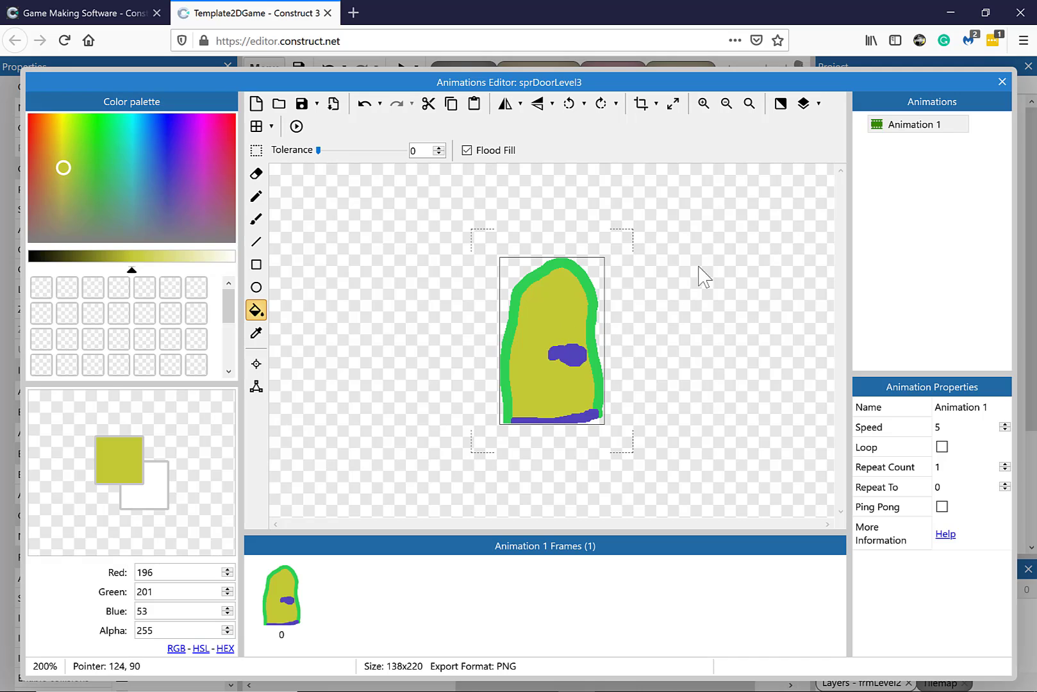
click(999, 81)
Delete the pink door from frmLevel2 and move the yellow door to the floor's right end at about 1632, 349.
click(589, 434)
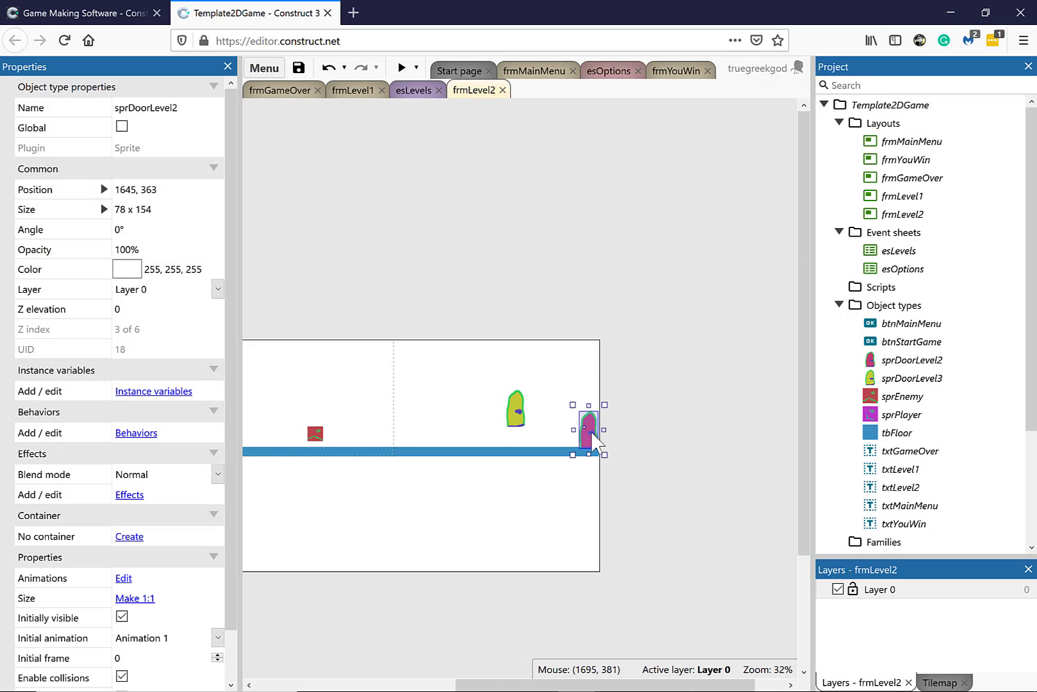
key(Delete)
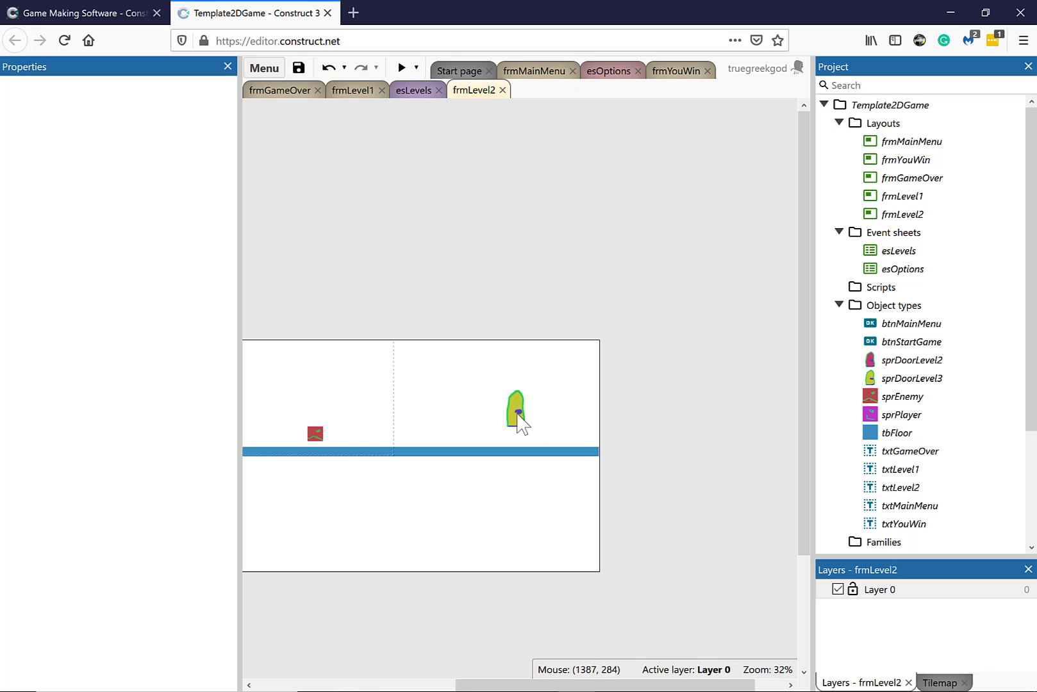
drag(520, 423, 590, 440)
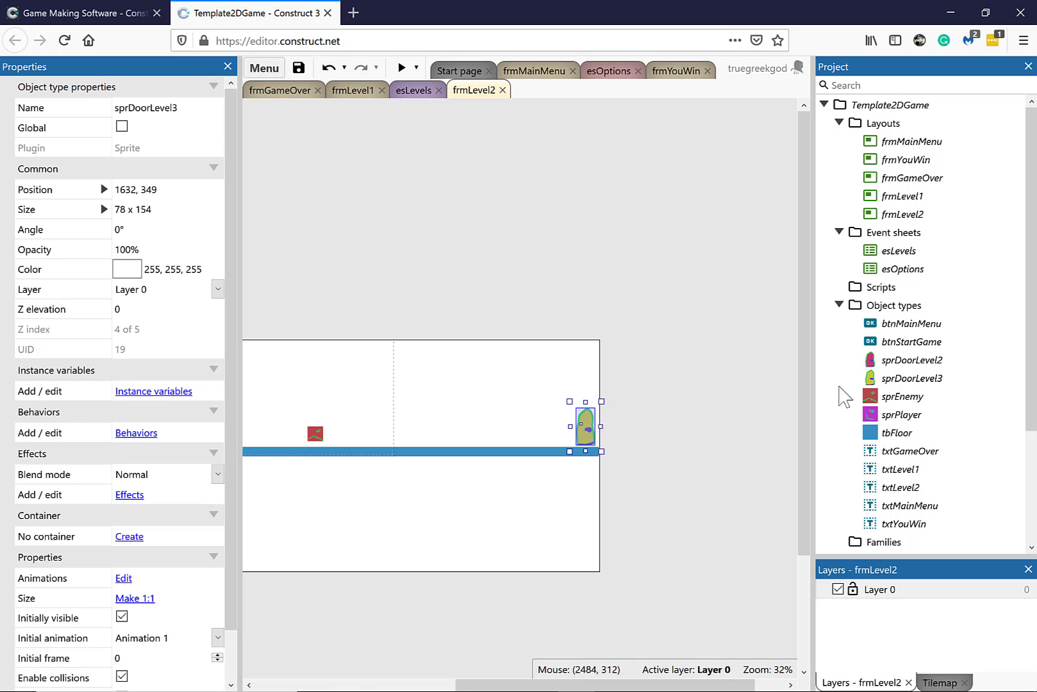
Rename the yellow door's object type sprDoorLevel3 as sprDoorYouWin.
click(897, 379)
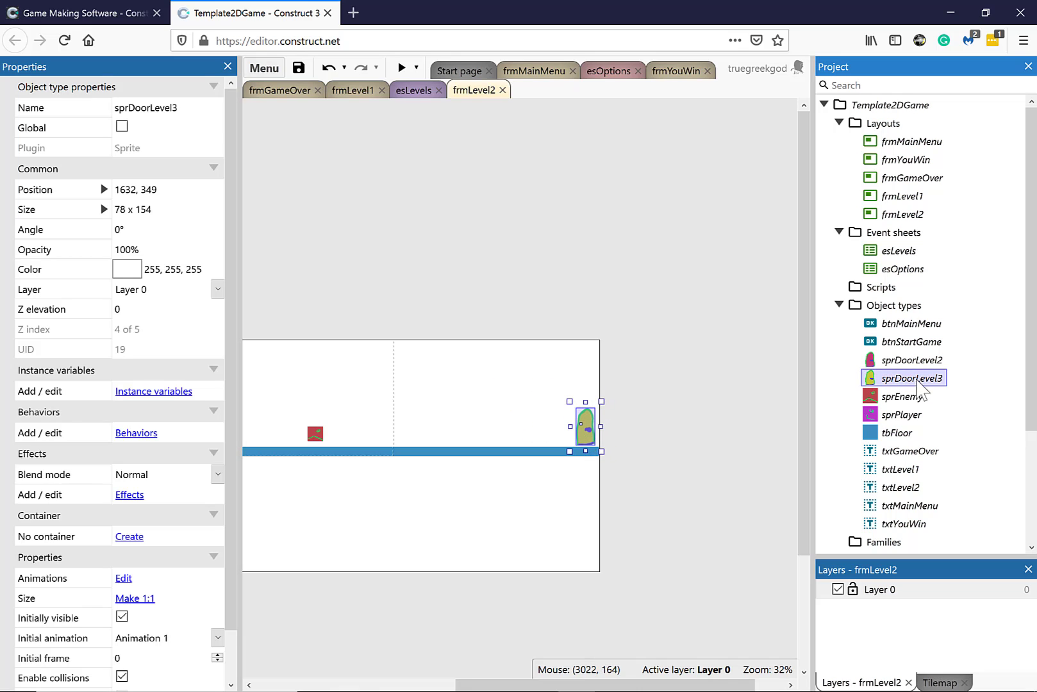
click(910, 396)
right_click(917, 381)
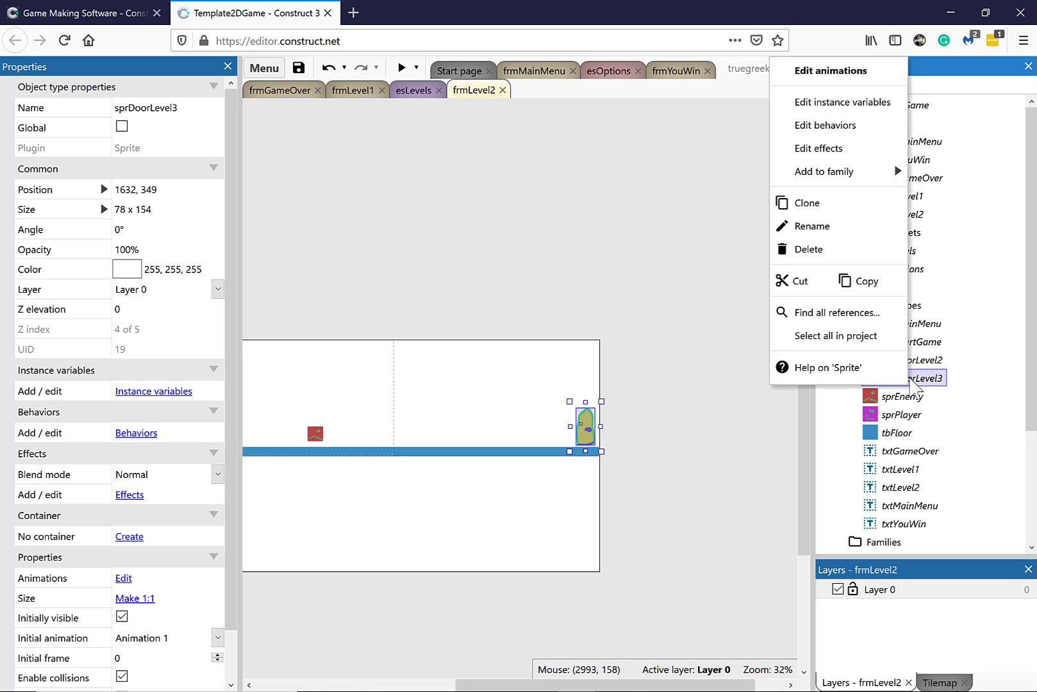
click(826, 227)
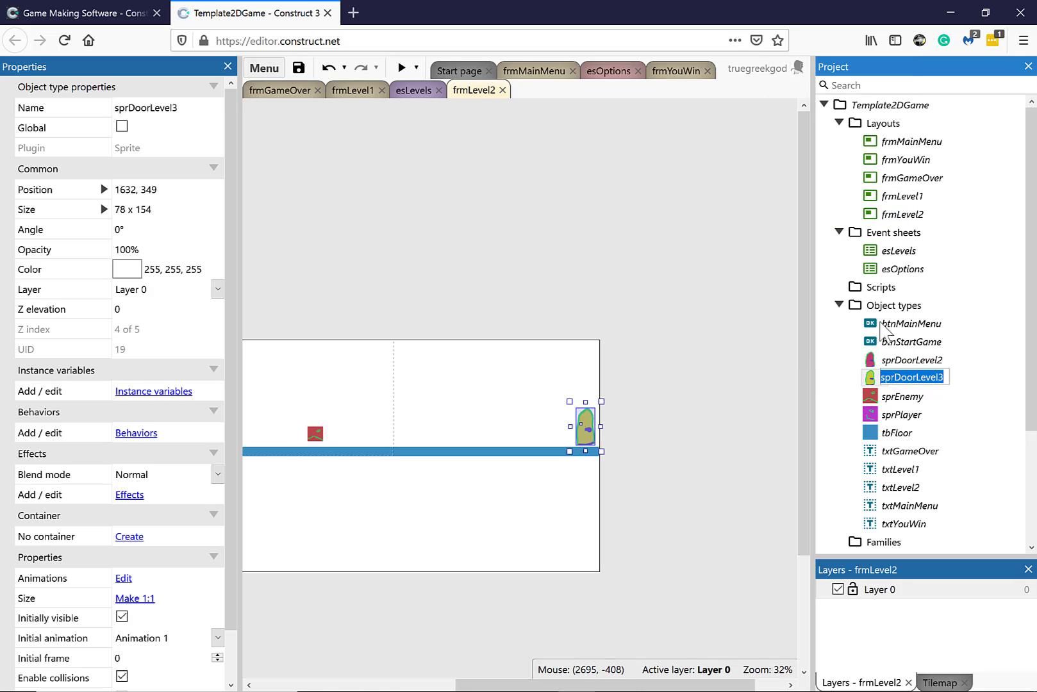
click(925, 380)
drag(920, 377, 965, 386)
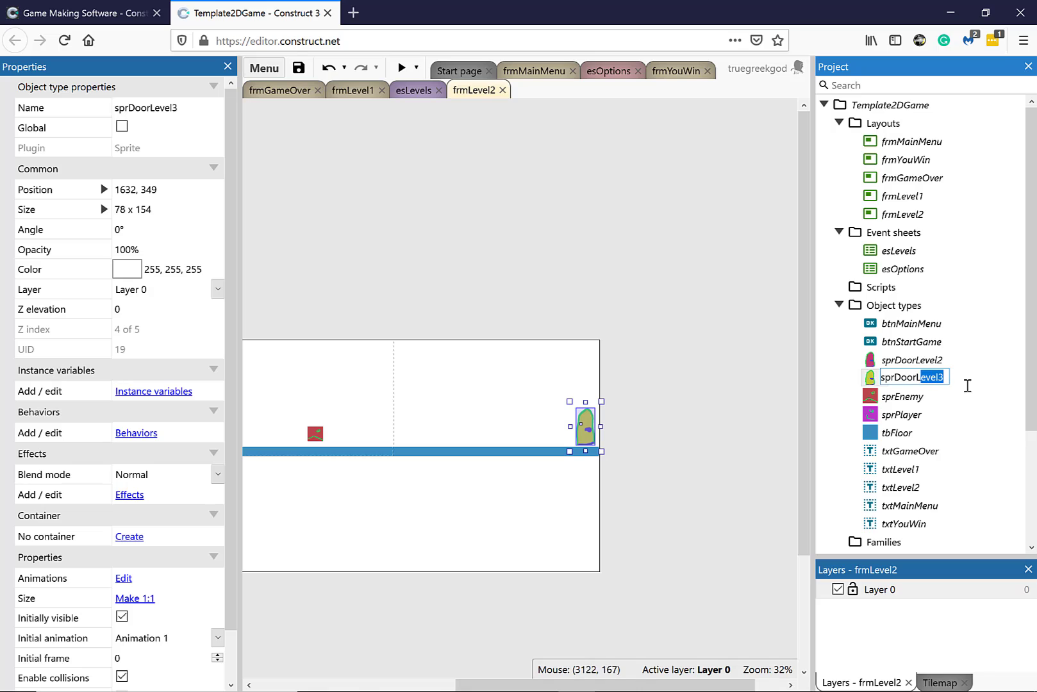
key(BackSpace)
key(BackSpace)
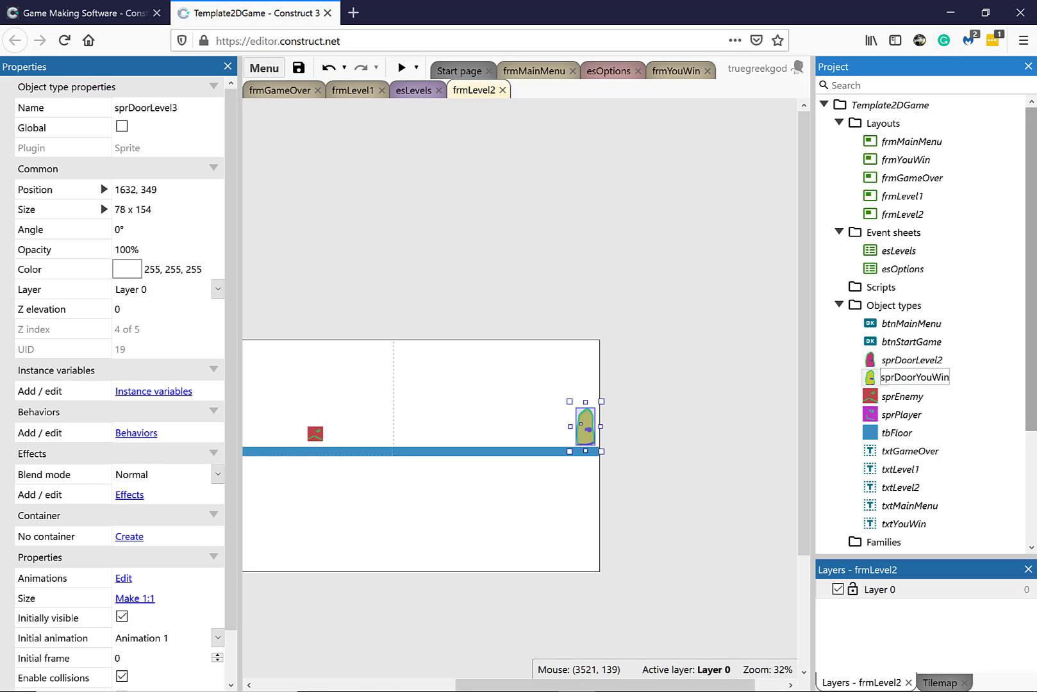
click(680, 475)
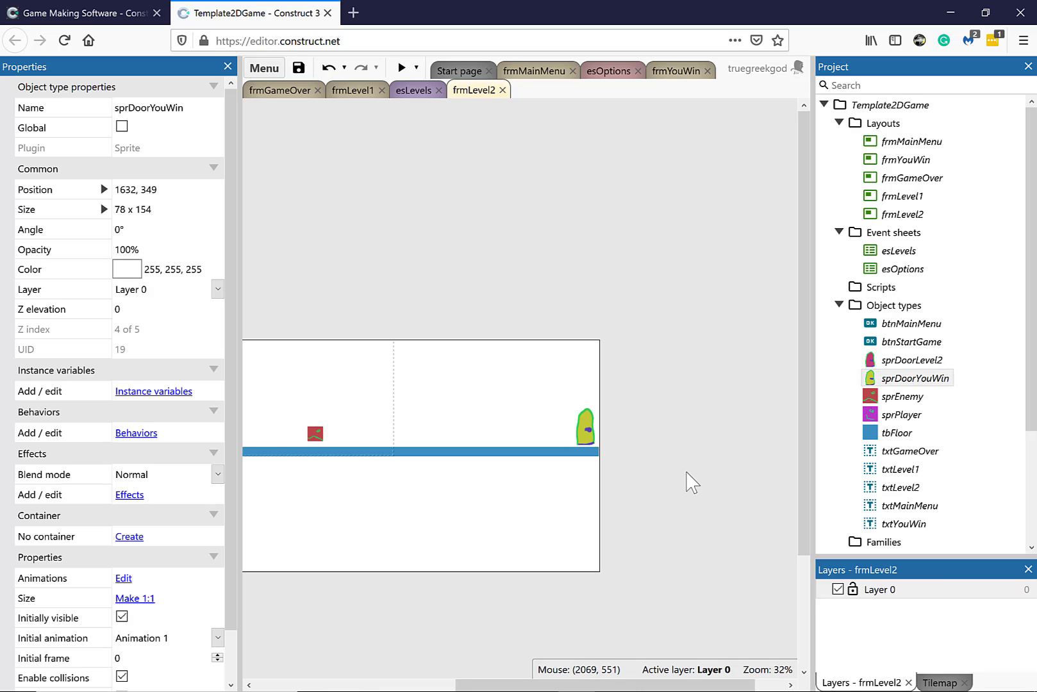
Review the frmMainMenu, frmYouWin, frmGameOver, frmLevel1 and frmLevel2 layouts in turn, ending on frmLevel2.
drag(542, 678, 426, 635)
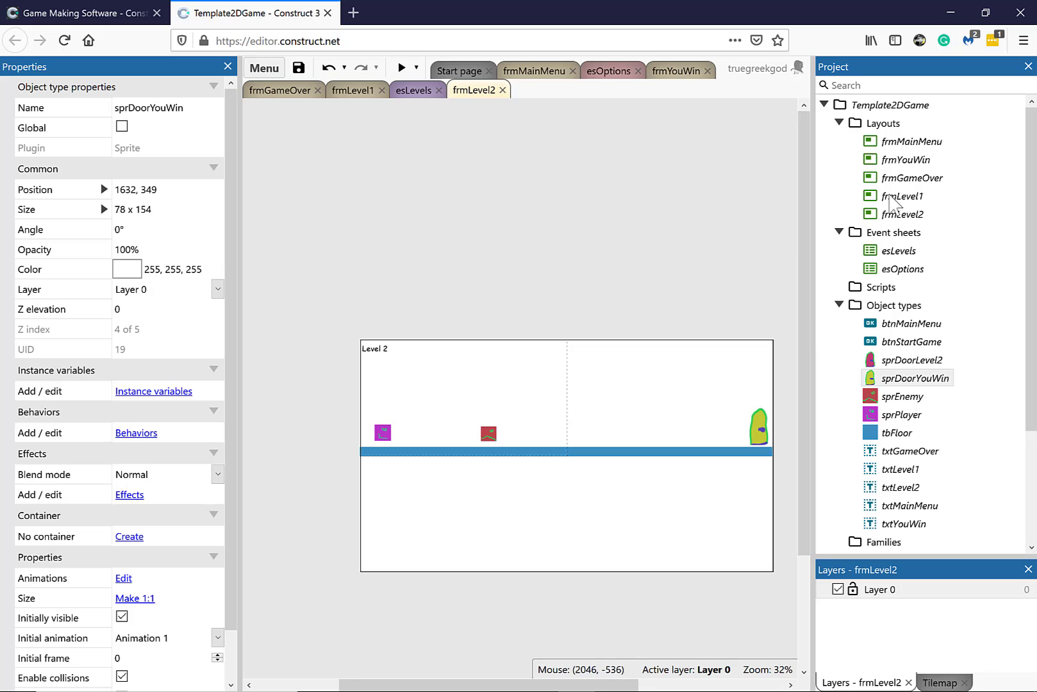
double_click(908, 141)
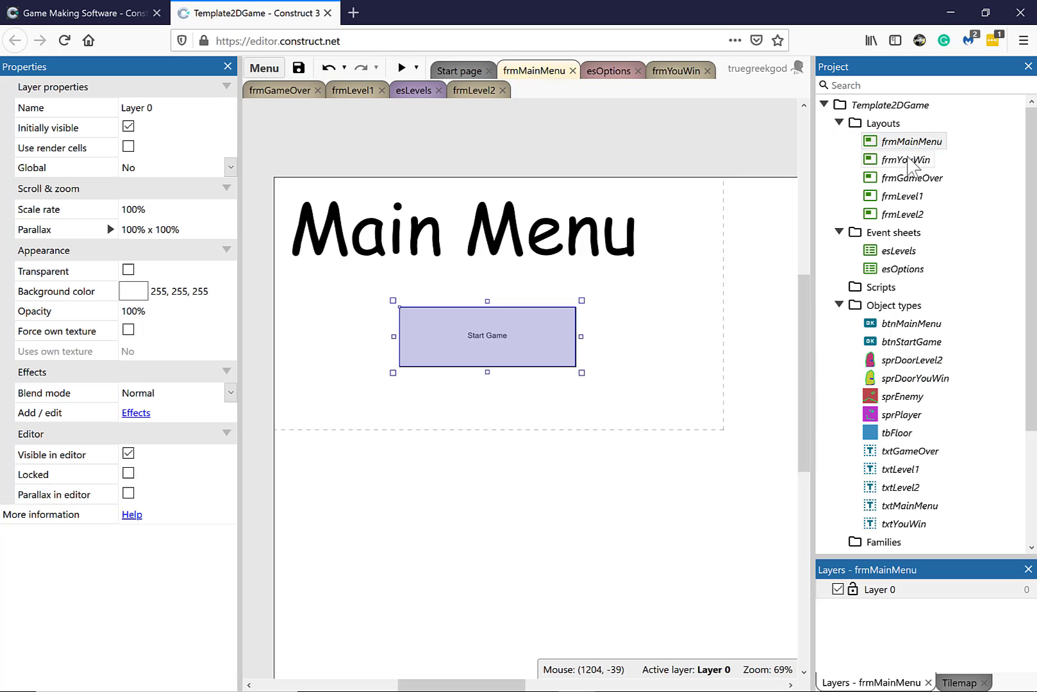
double_click(895, 162)
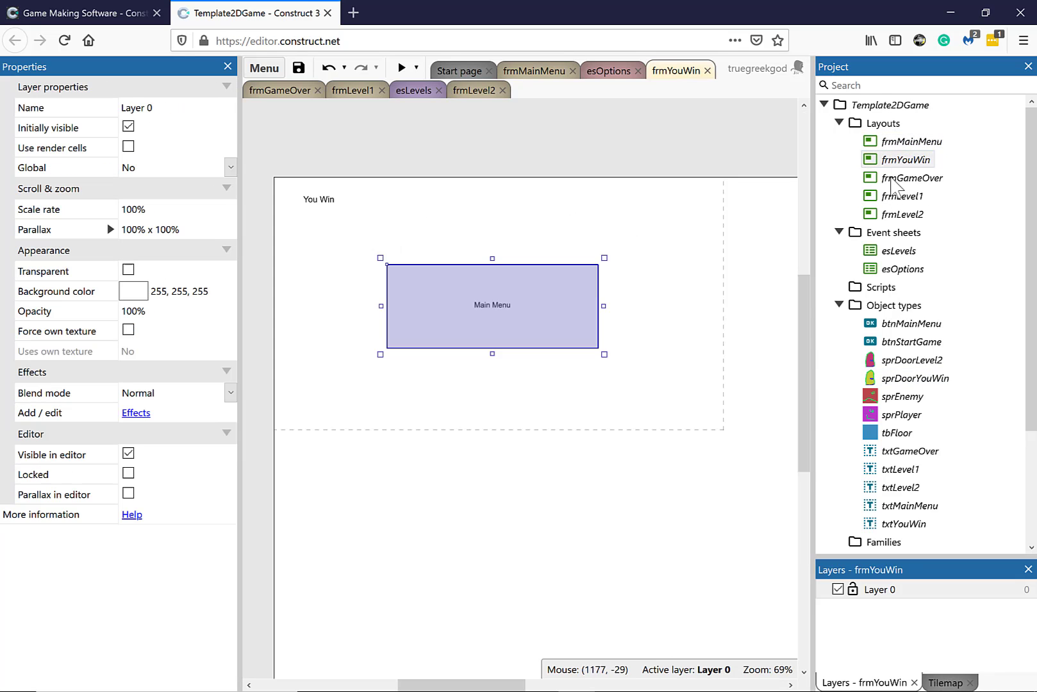
double_click(891, 180)
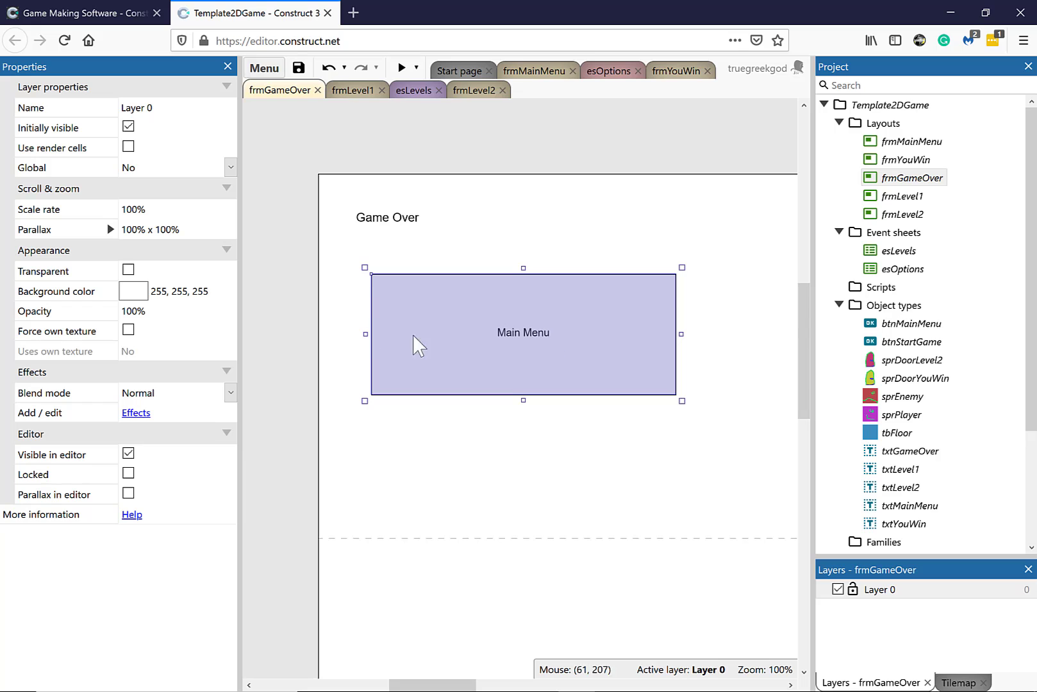
click(923, 148)
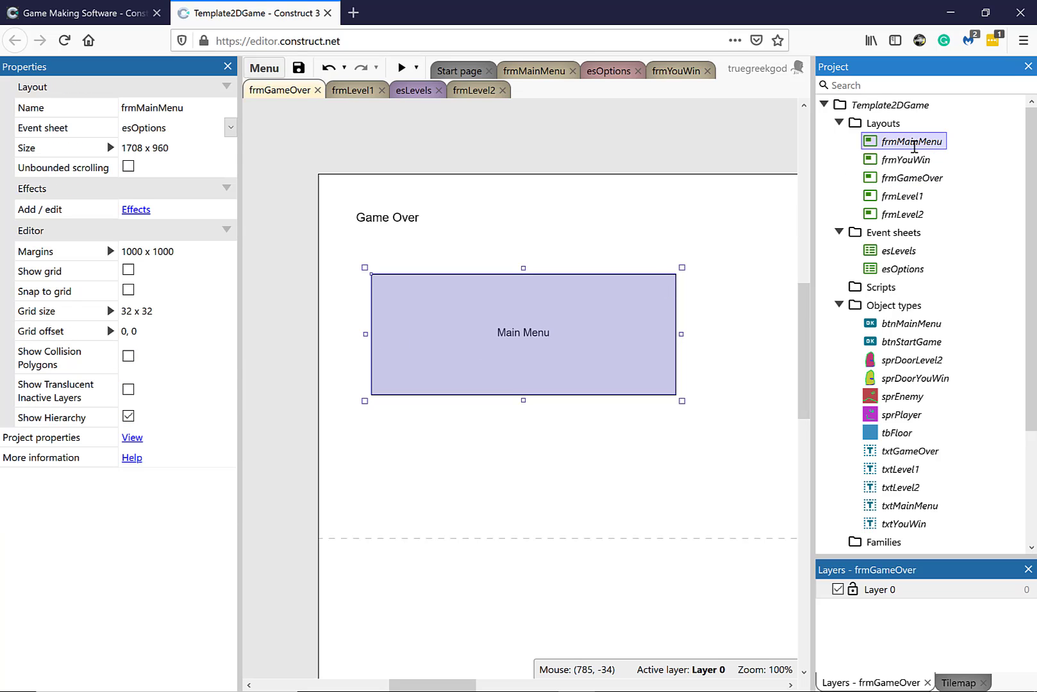
click(915, 145)
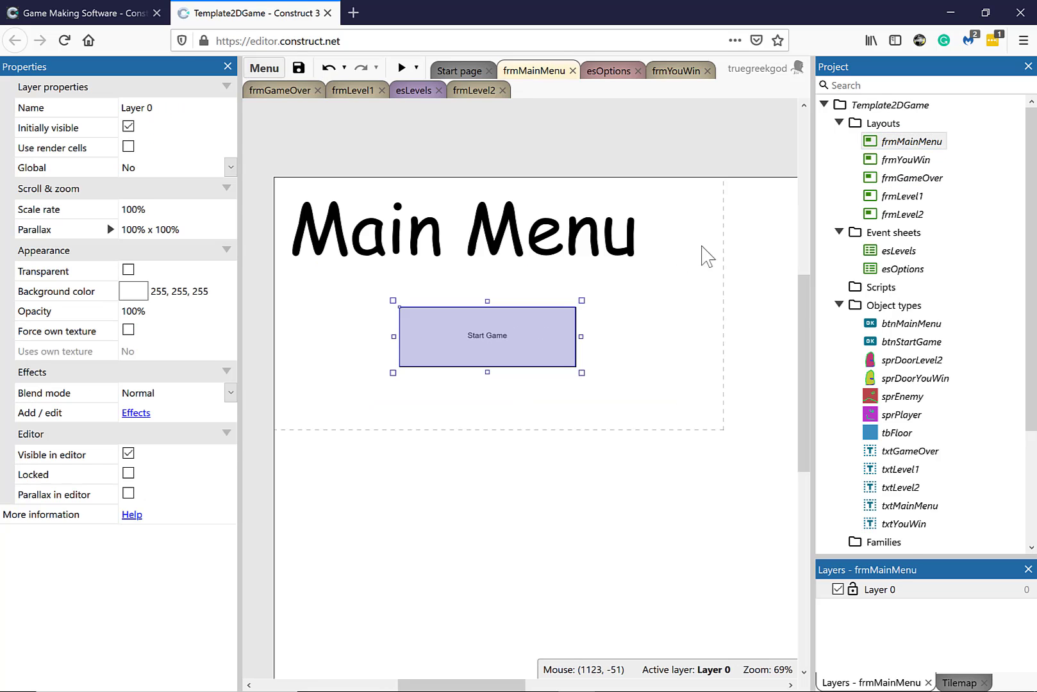
double_click(900, 196)
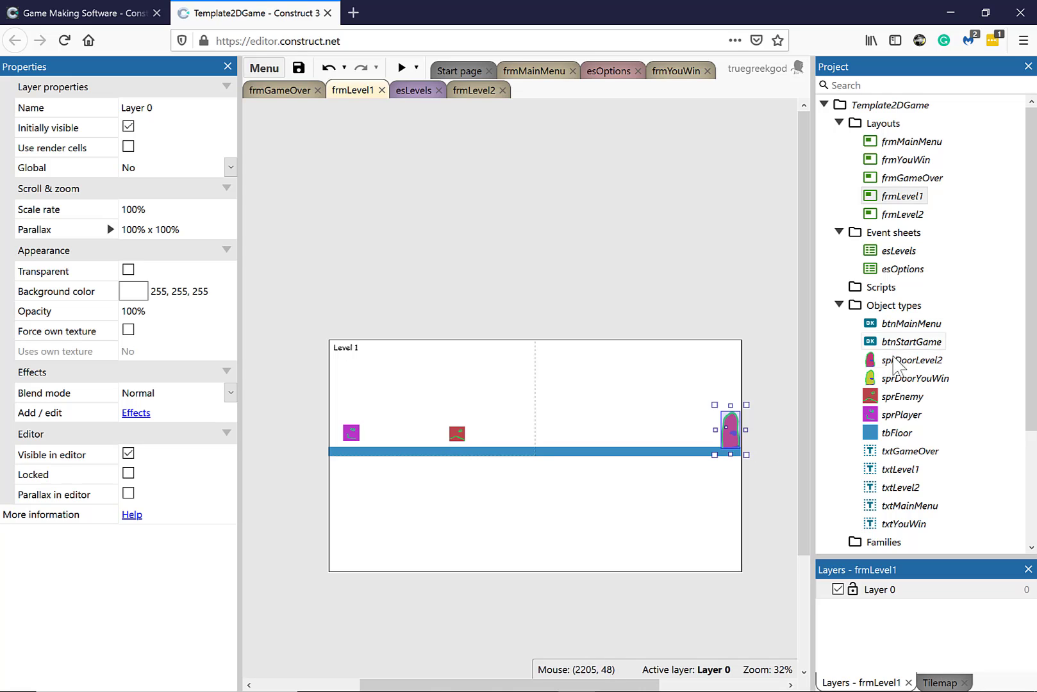
click(876, 217)
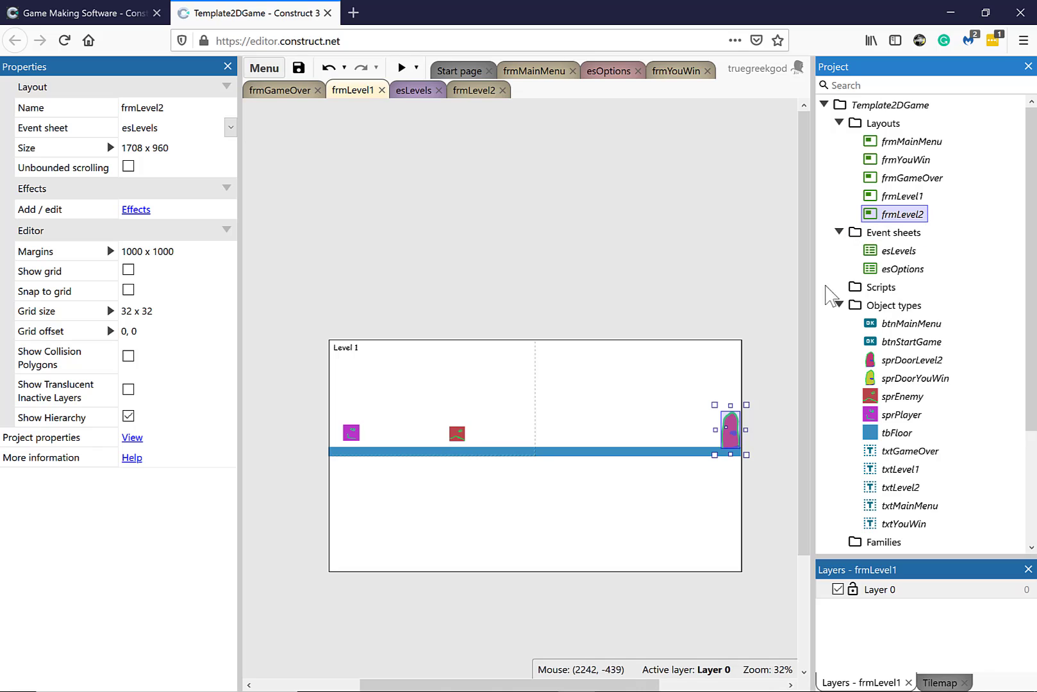
double_click(869, 218)
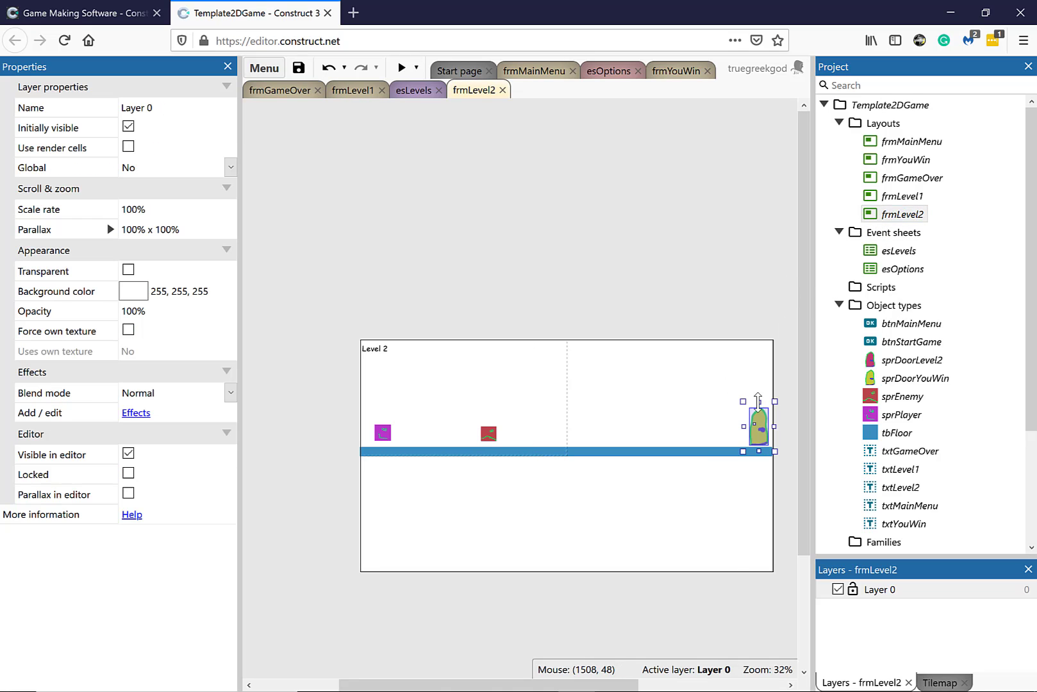